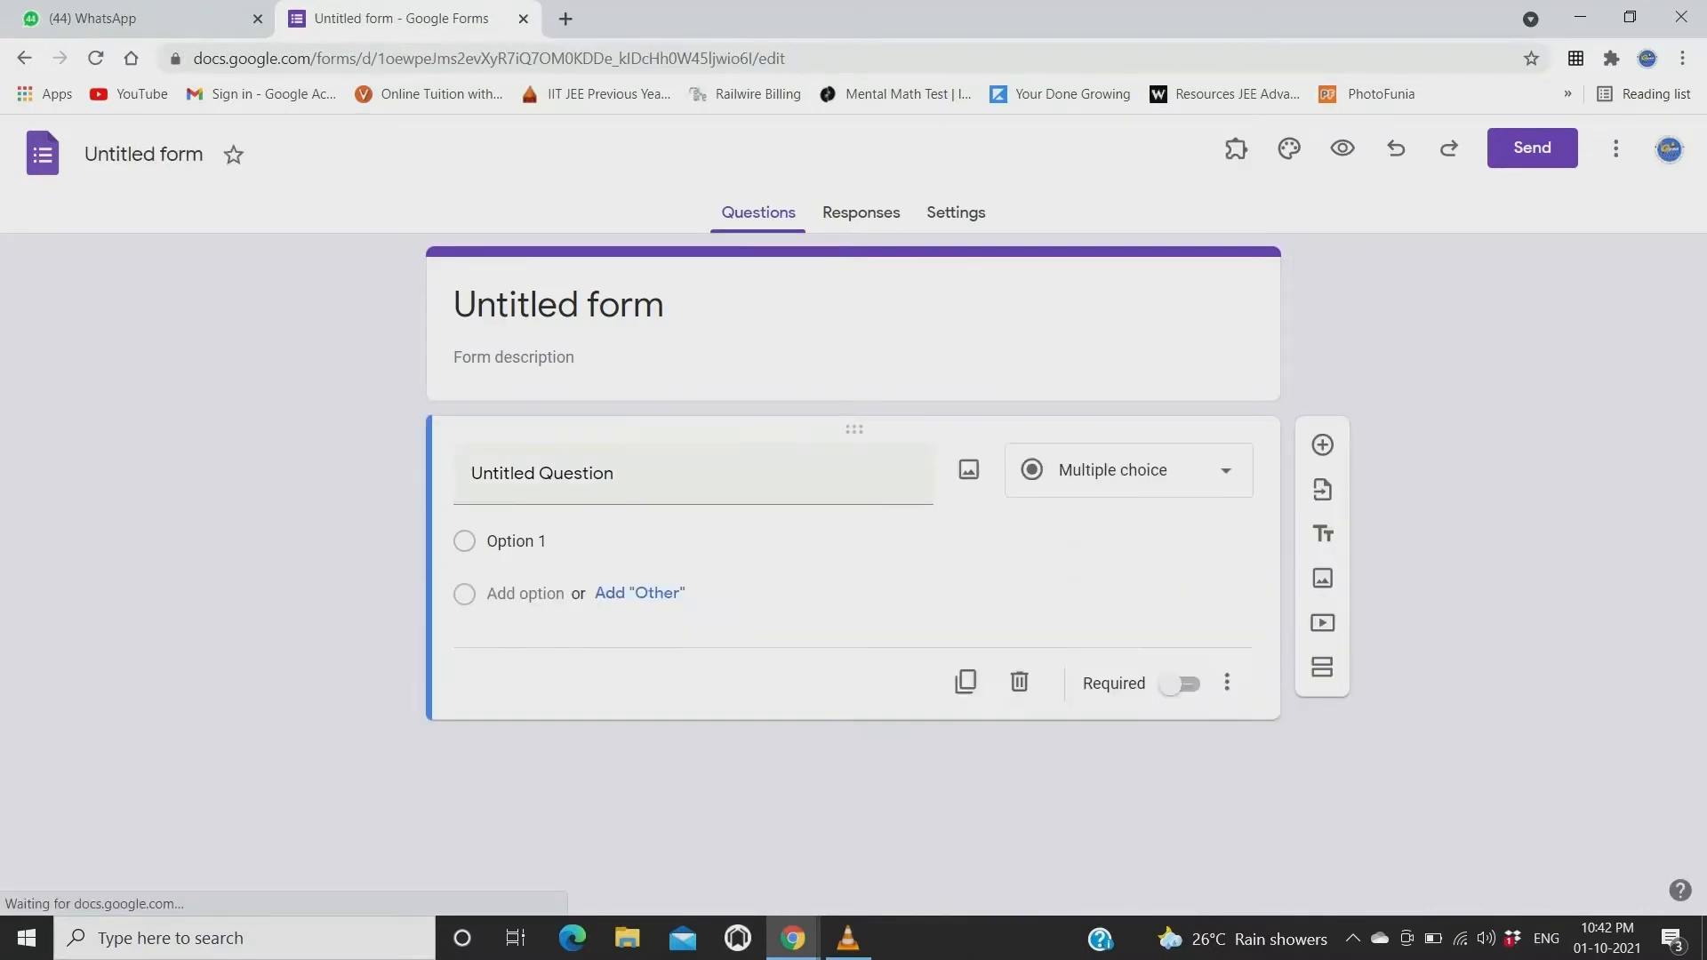
# Set the form's description to "IT QUIZ" and its title to "Google form E certificate GENERATION".
pyautogui.click(523, 358)
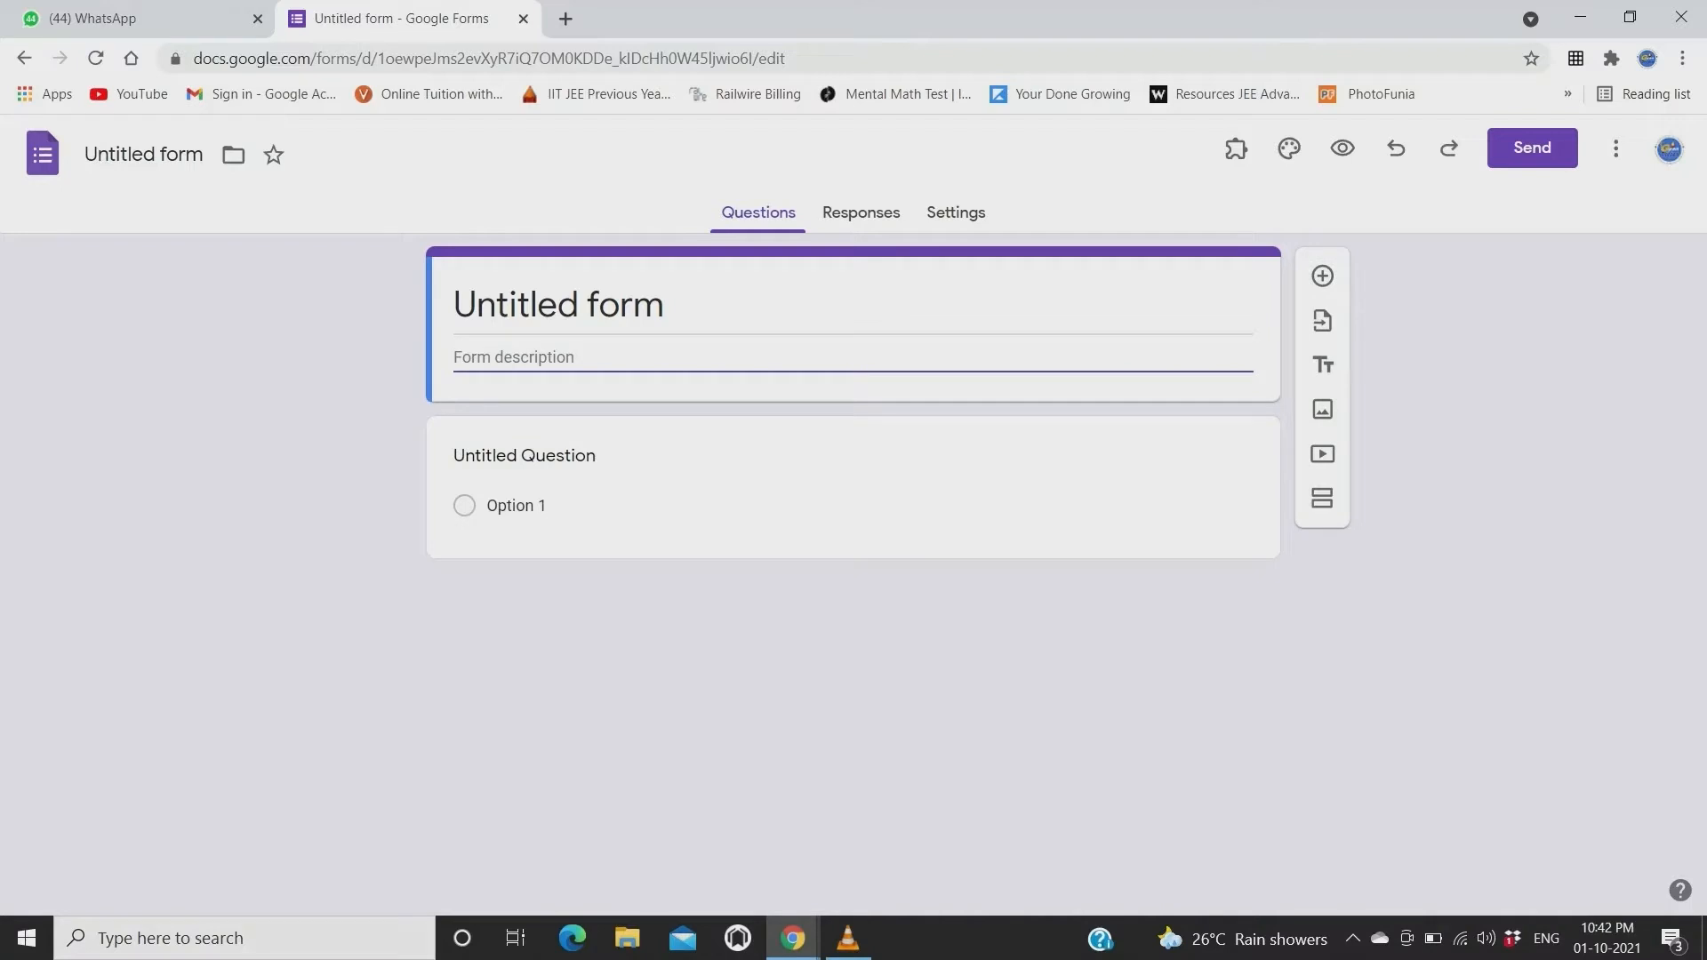
pyautogui.write('IT QUIZ')
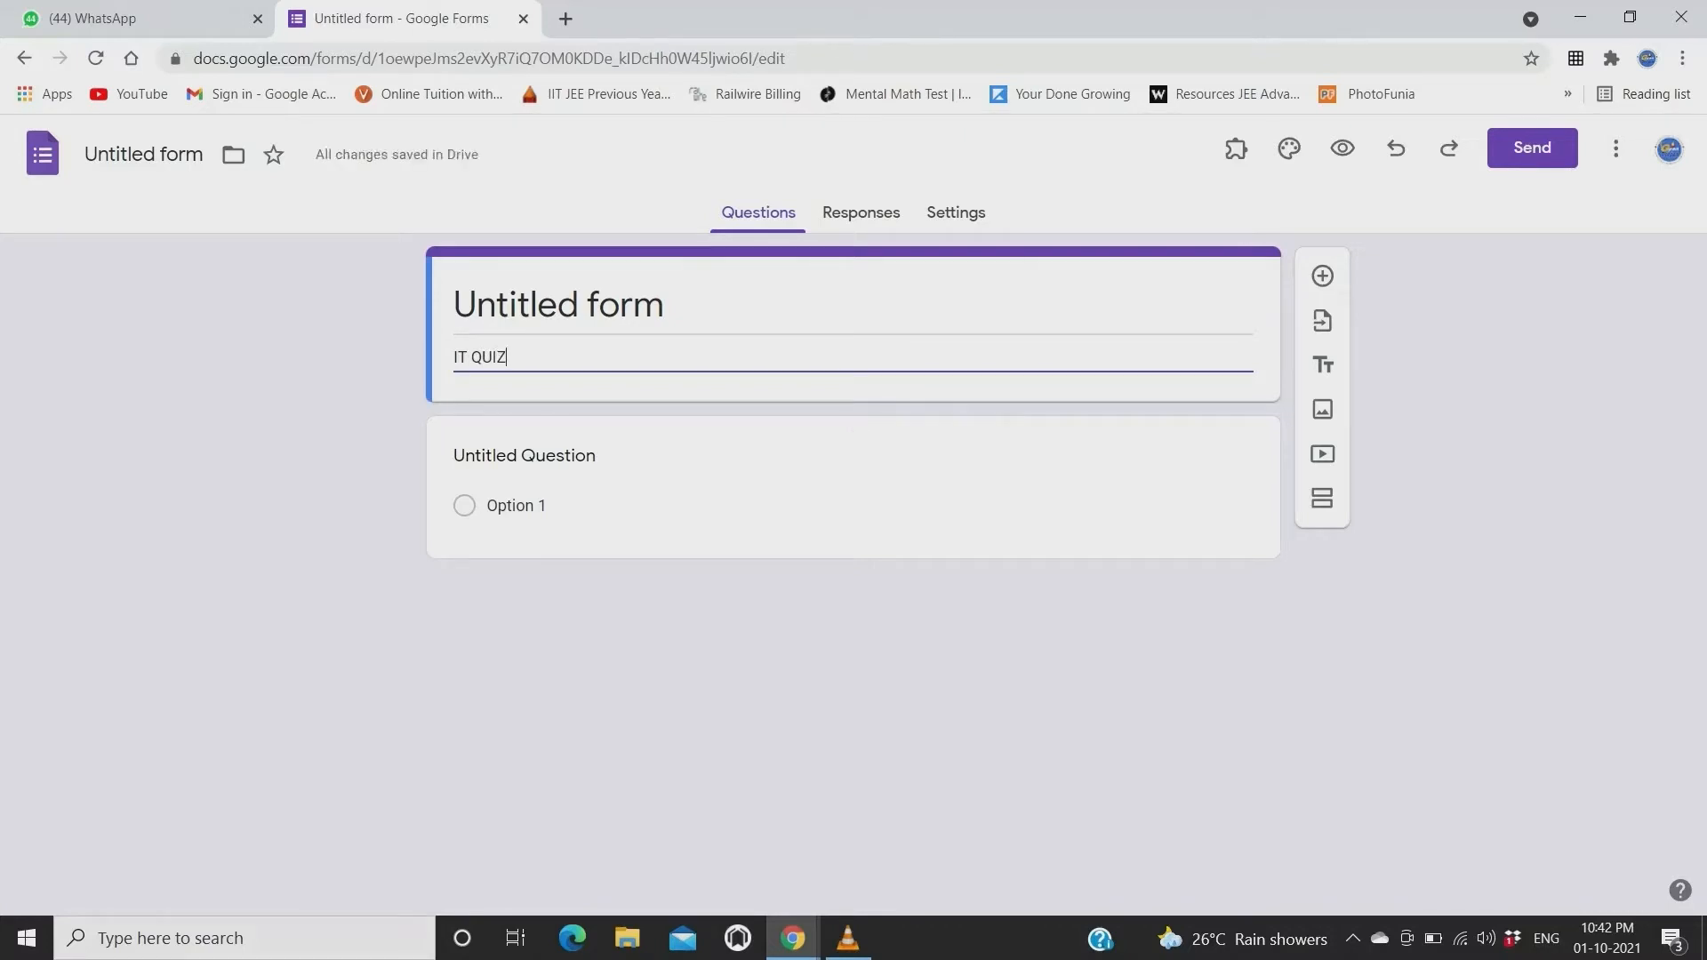
pyautogui.hotkey('shift', 'Tab')
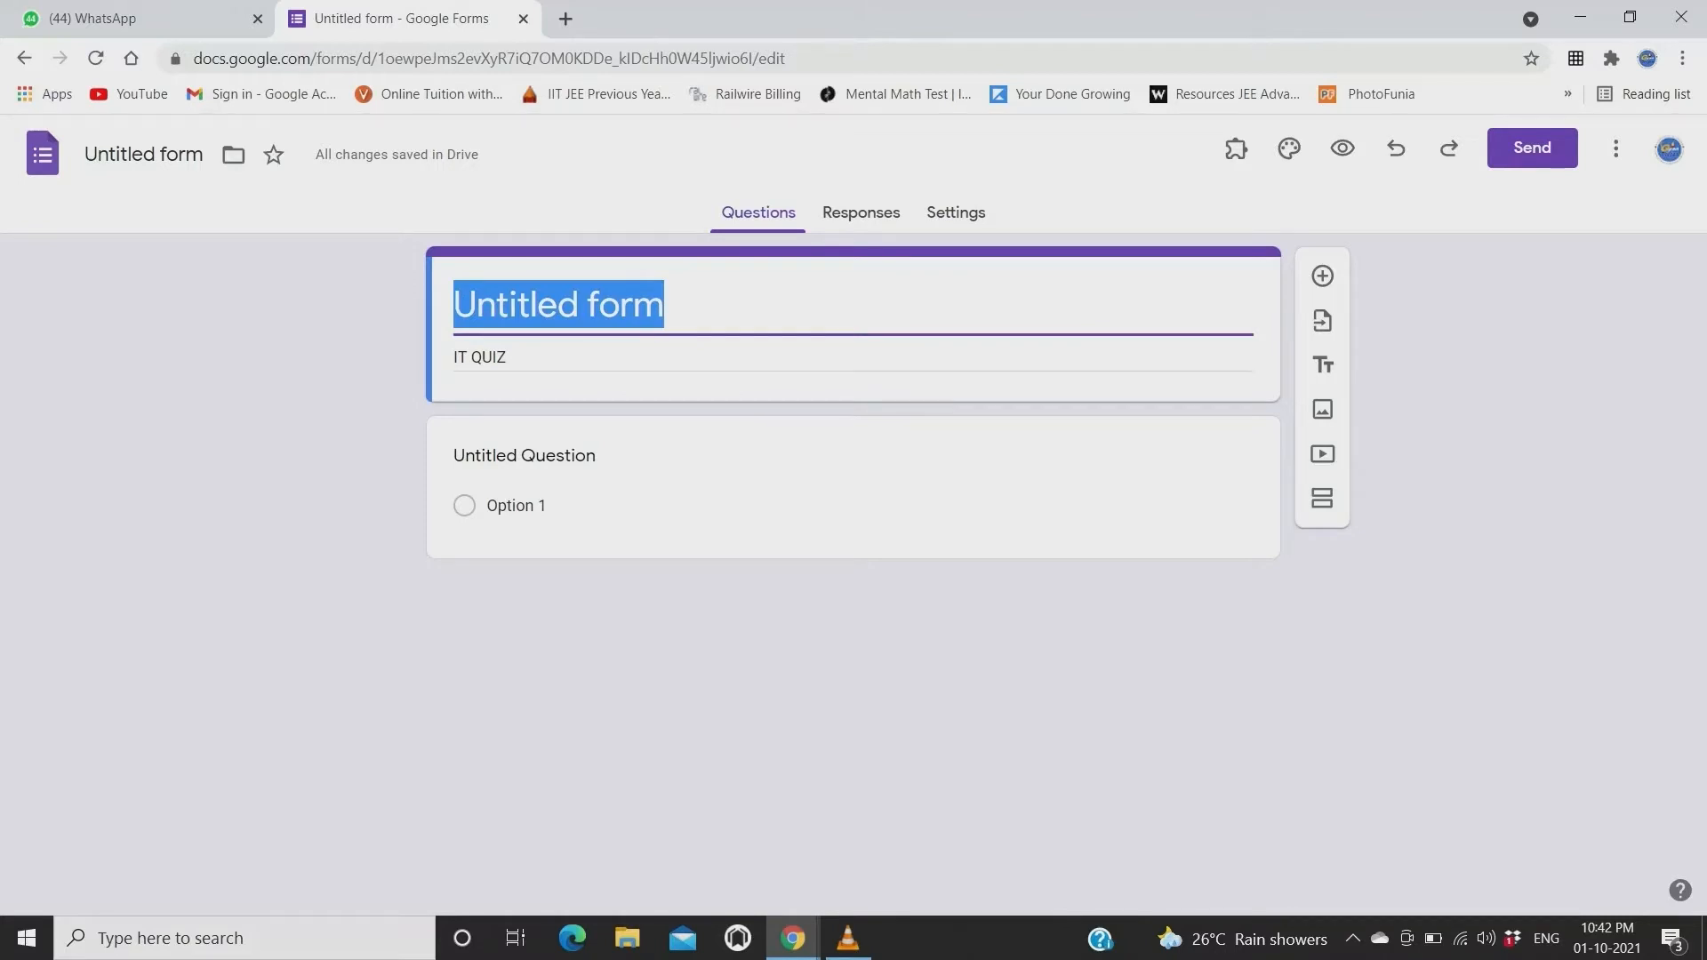
pyautogui.write('G')
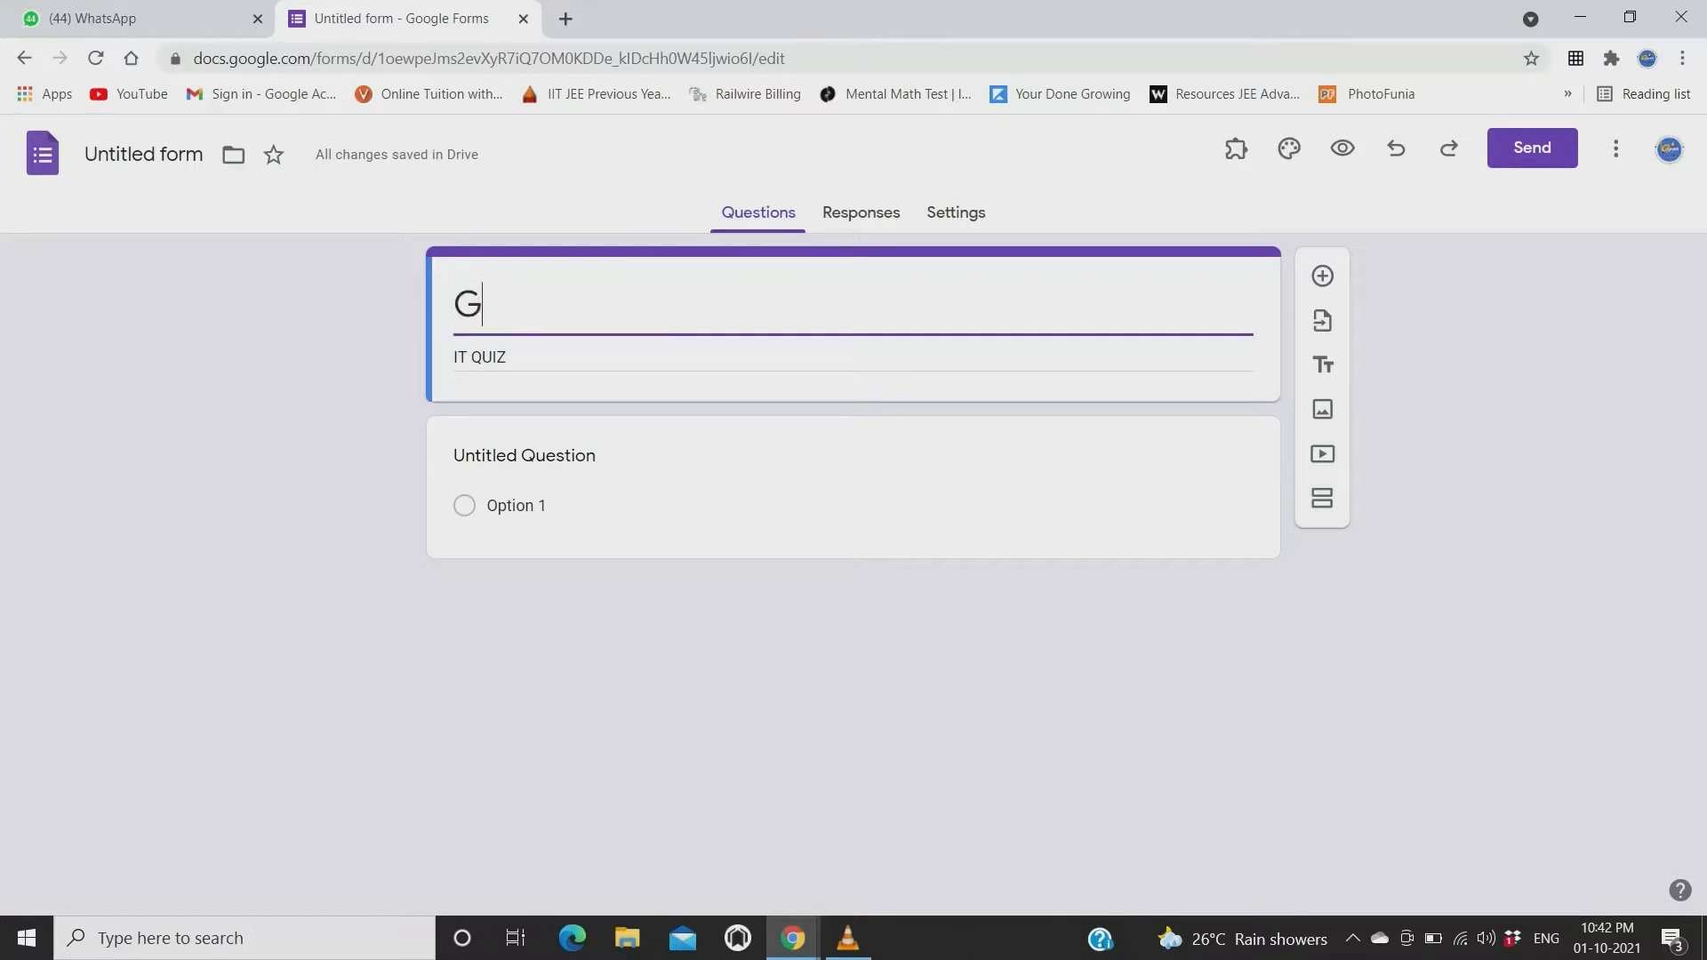
pyautogui.write('oogle ')
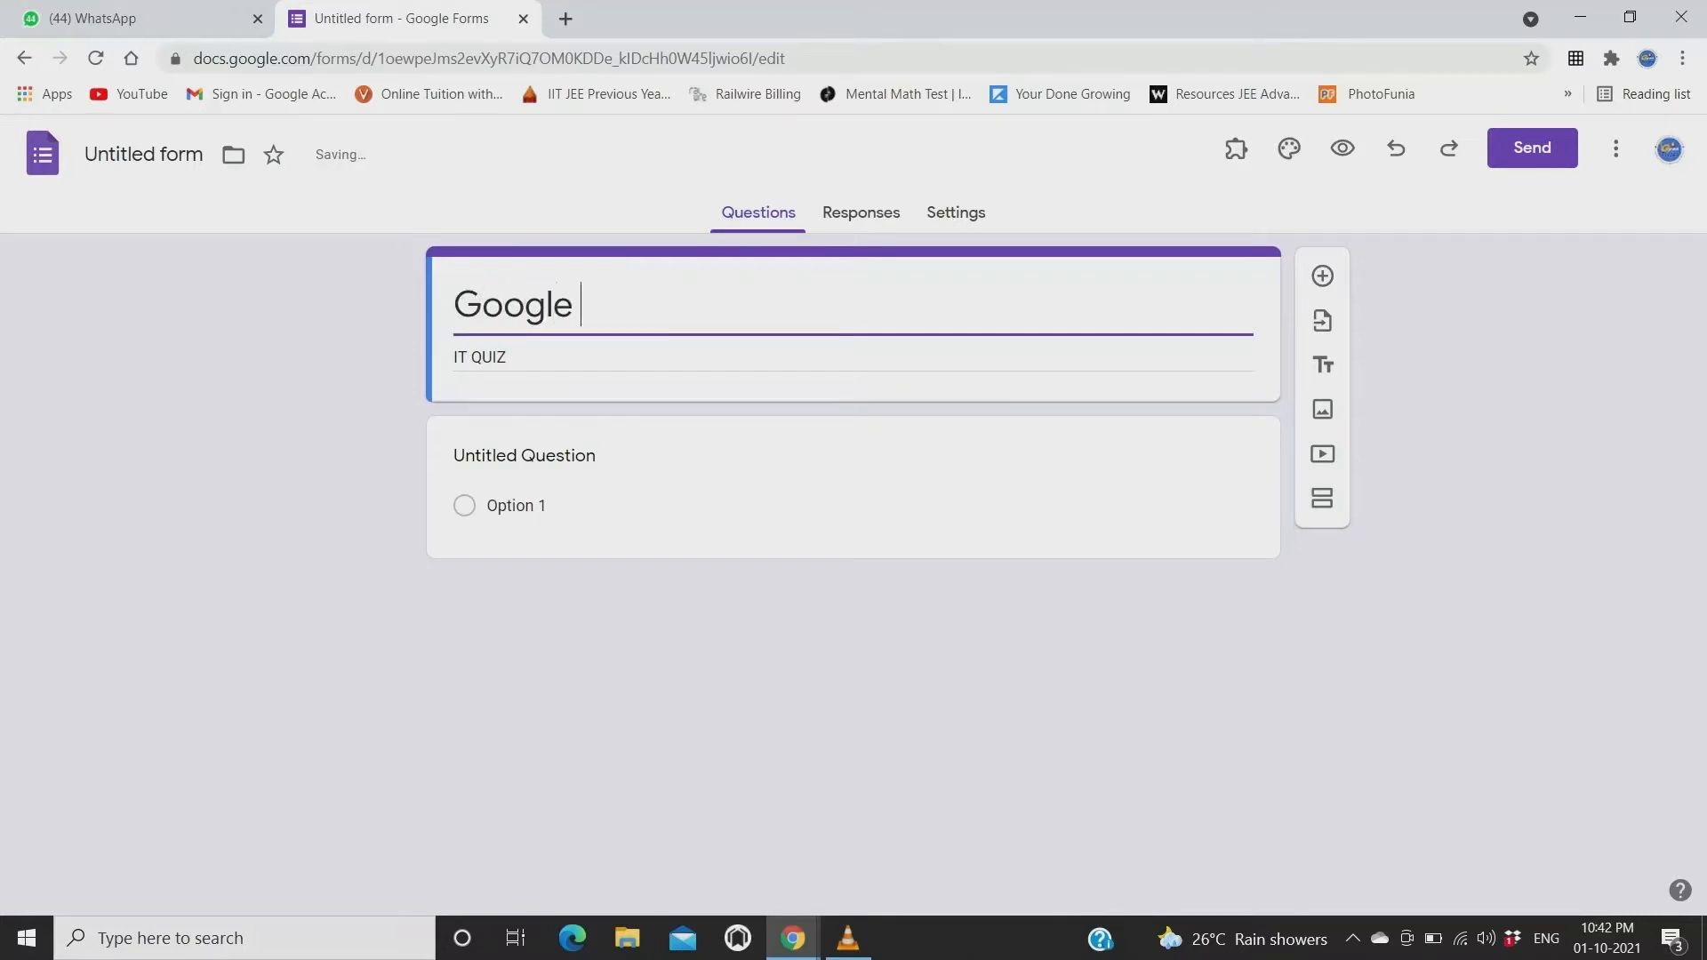
pyautogui.write('form E c')
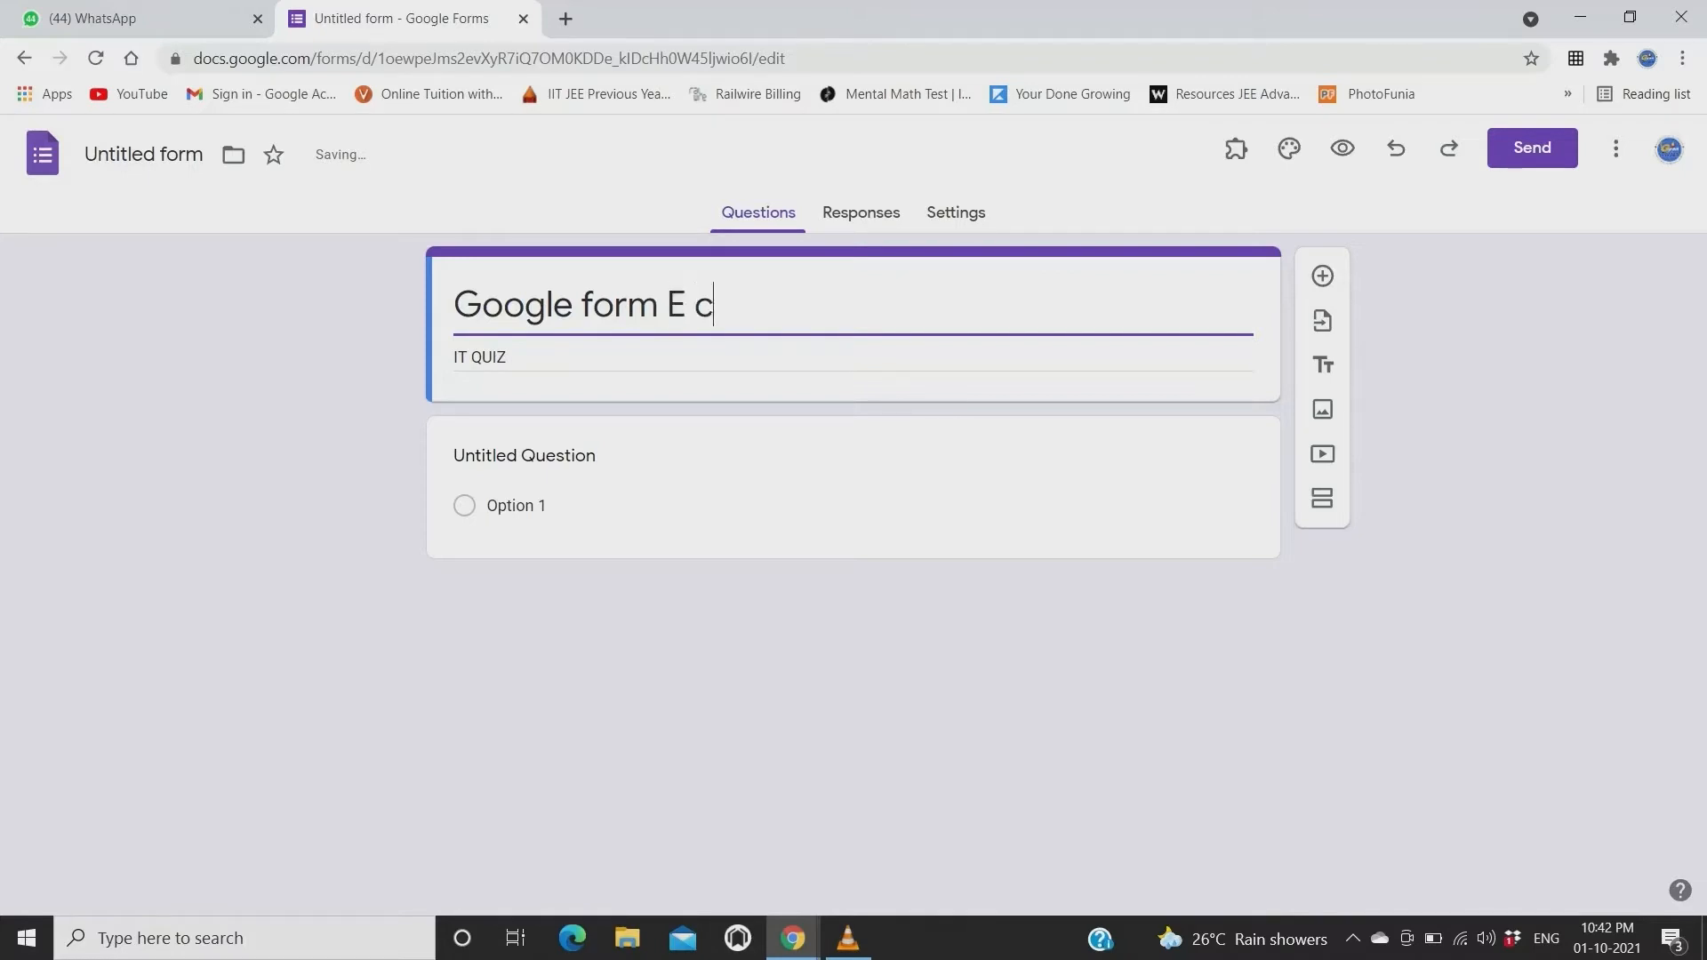
pyautogui.write('ertificate ')
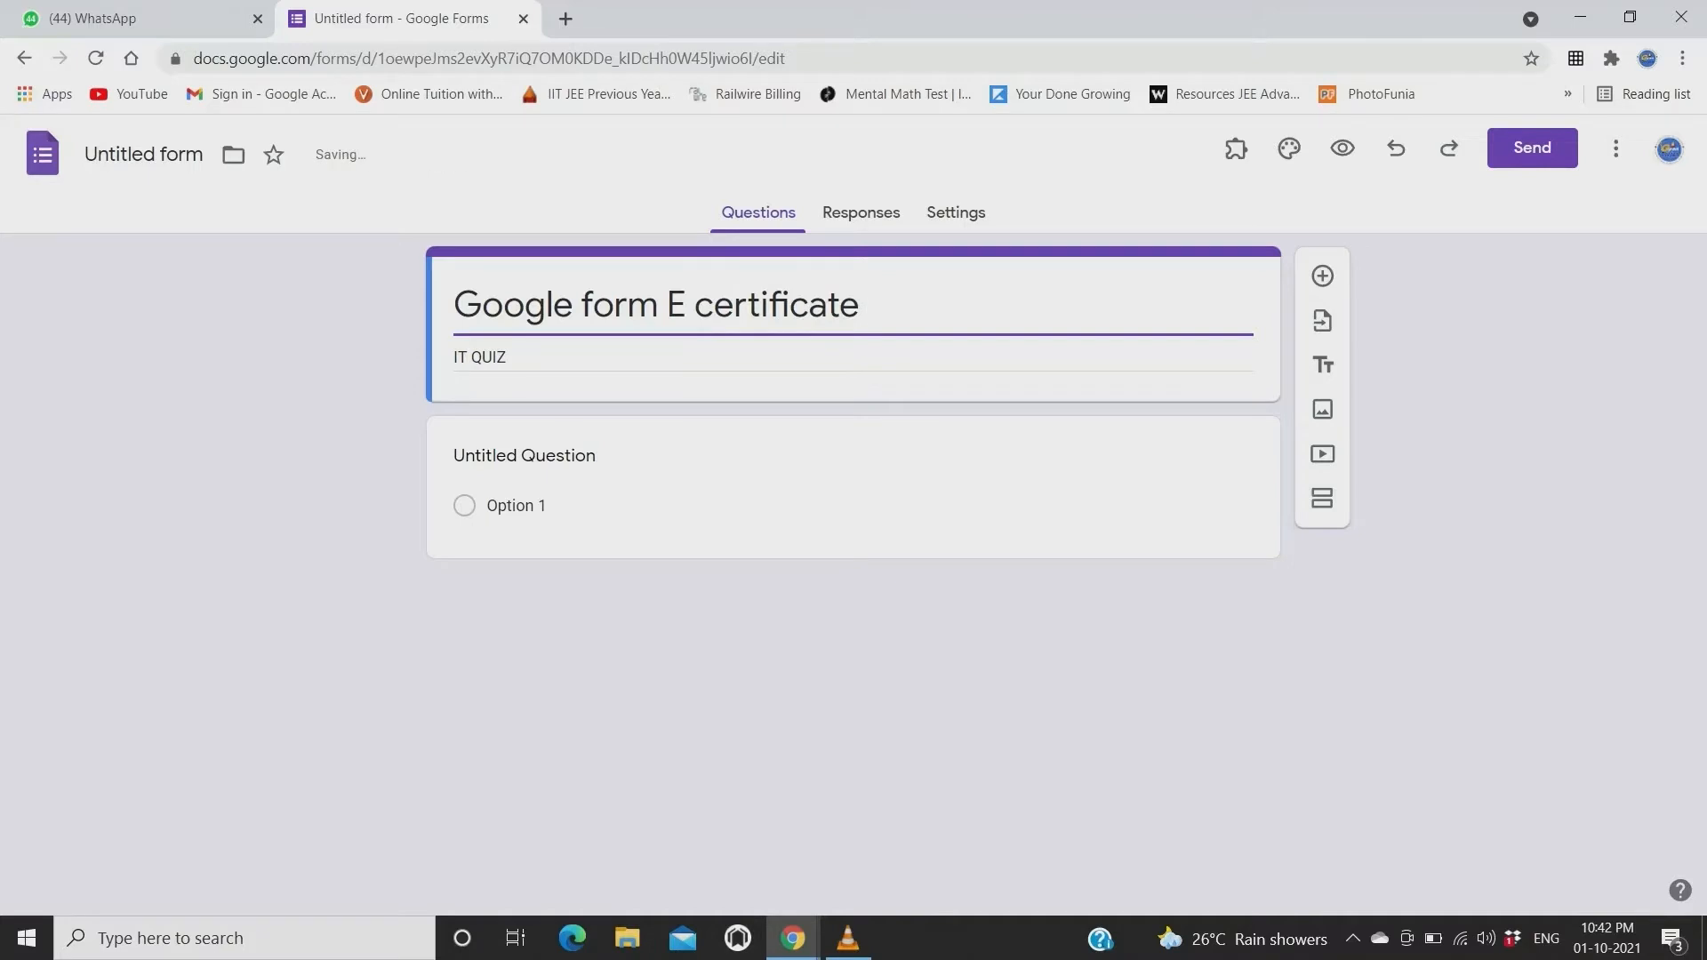
pyautogui.write('gENERATION')
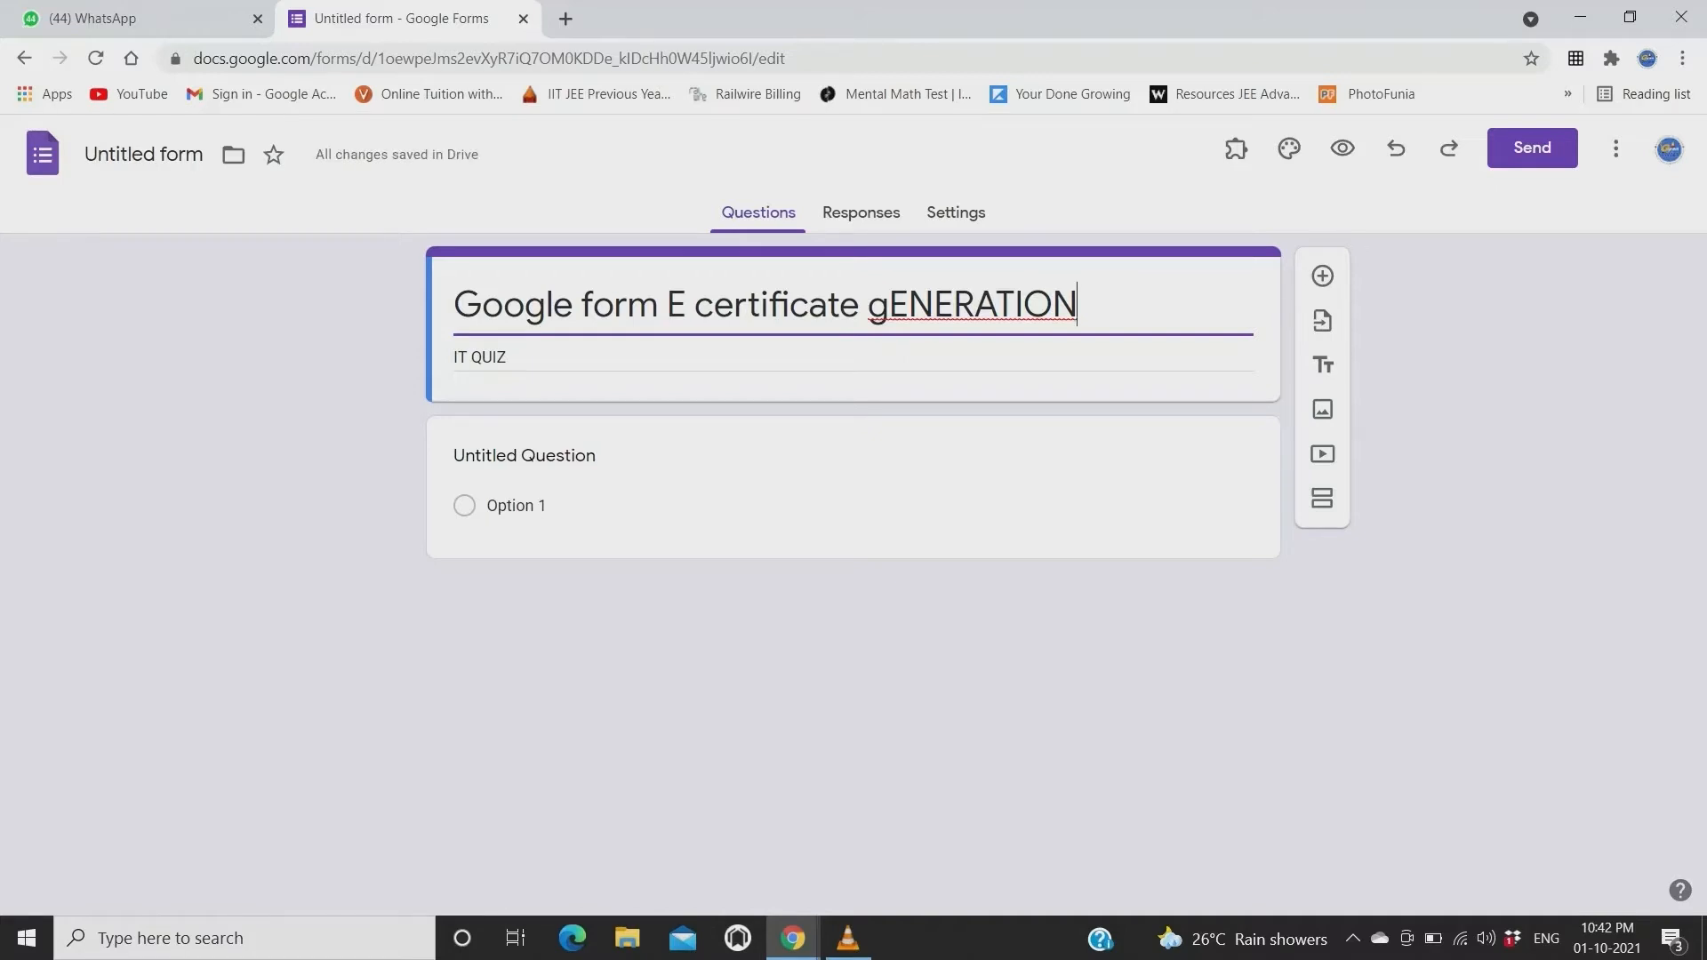
pyautogui.click(889, 305)
pyautogui.press('BackSpace')
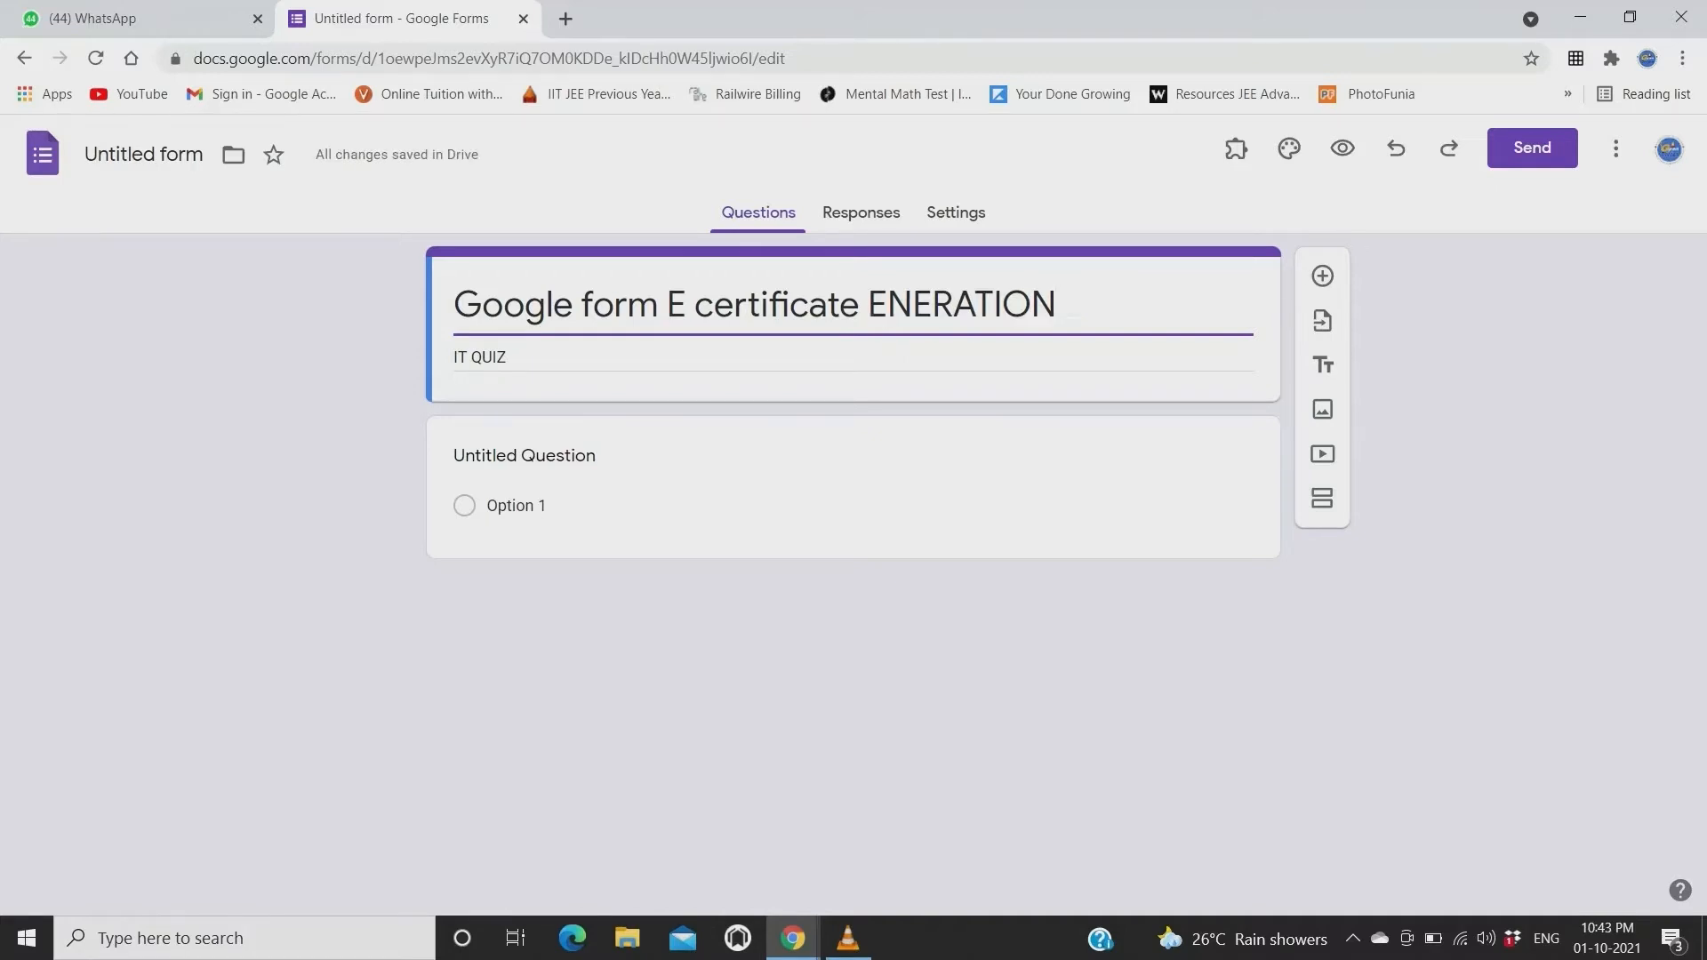
pyautogui.write('G')
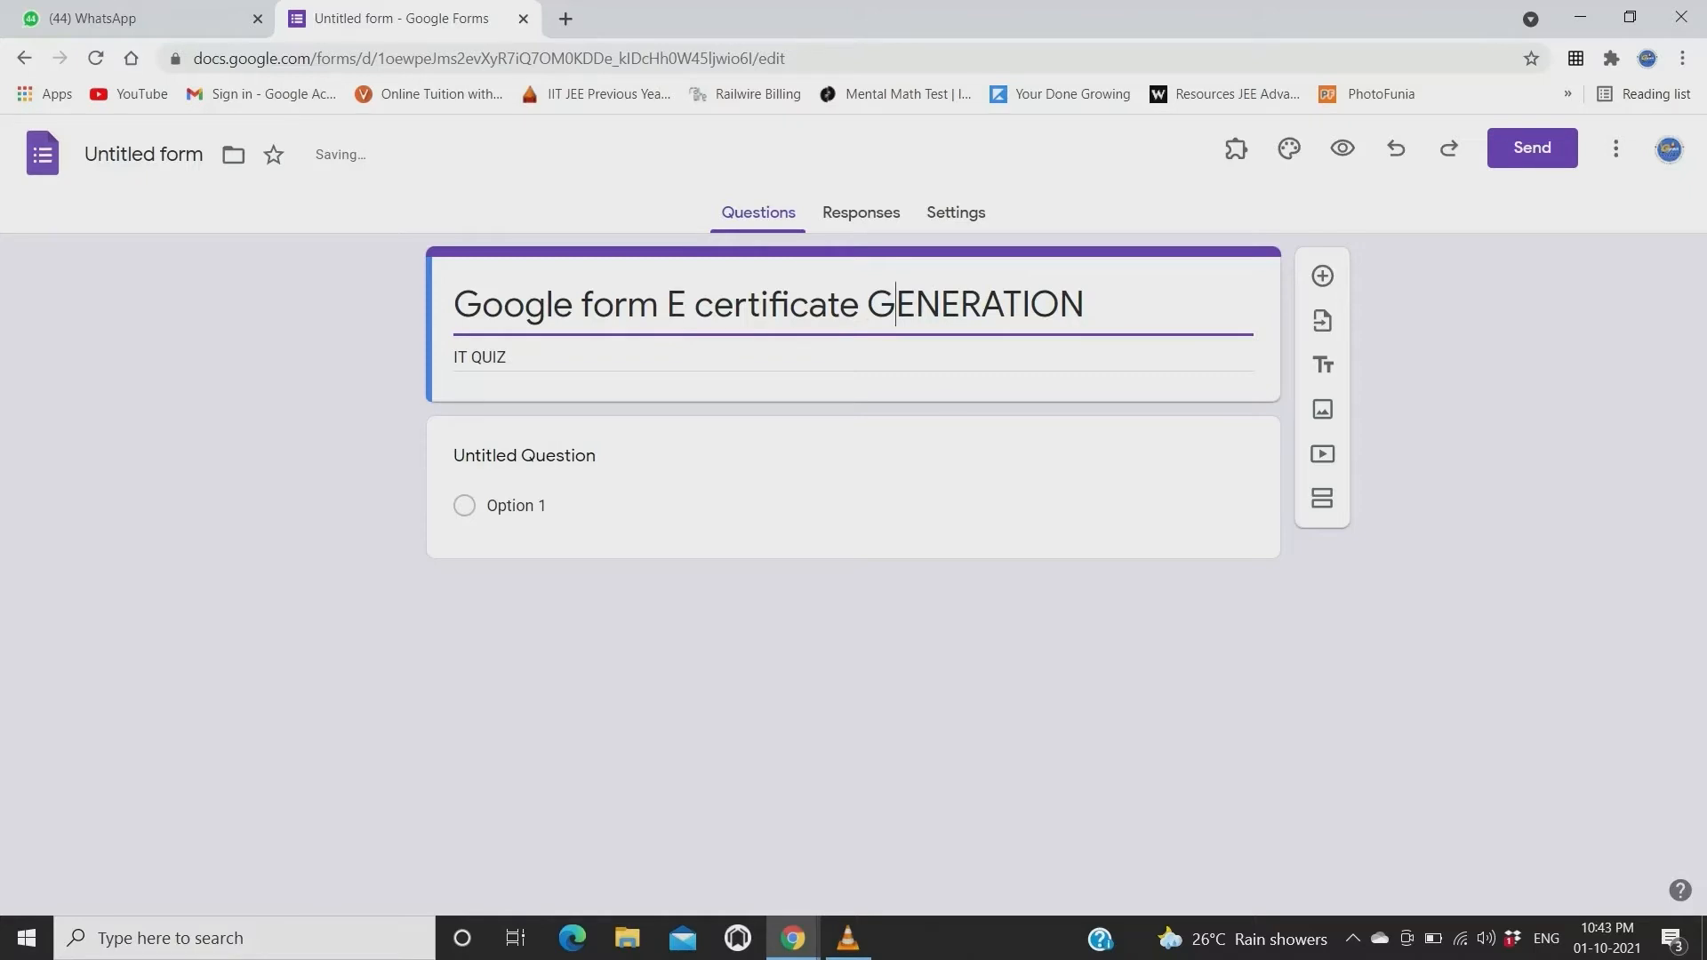
pyautogui.click(876, 650)
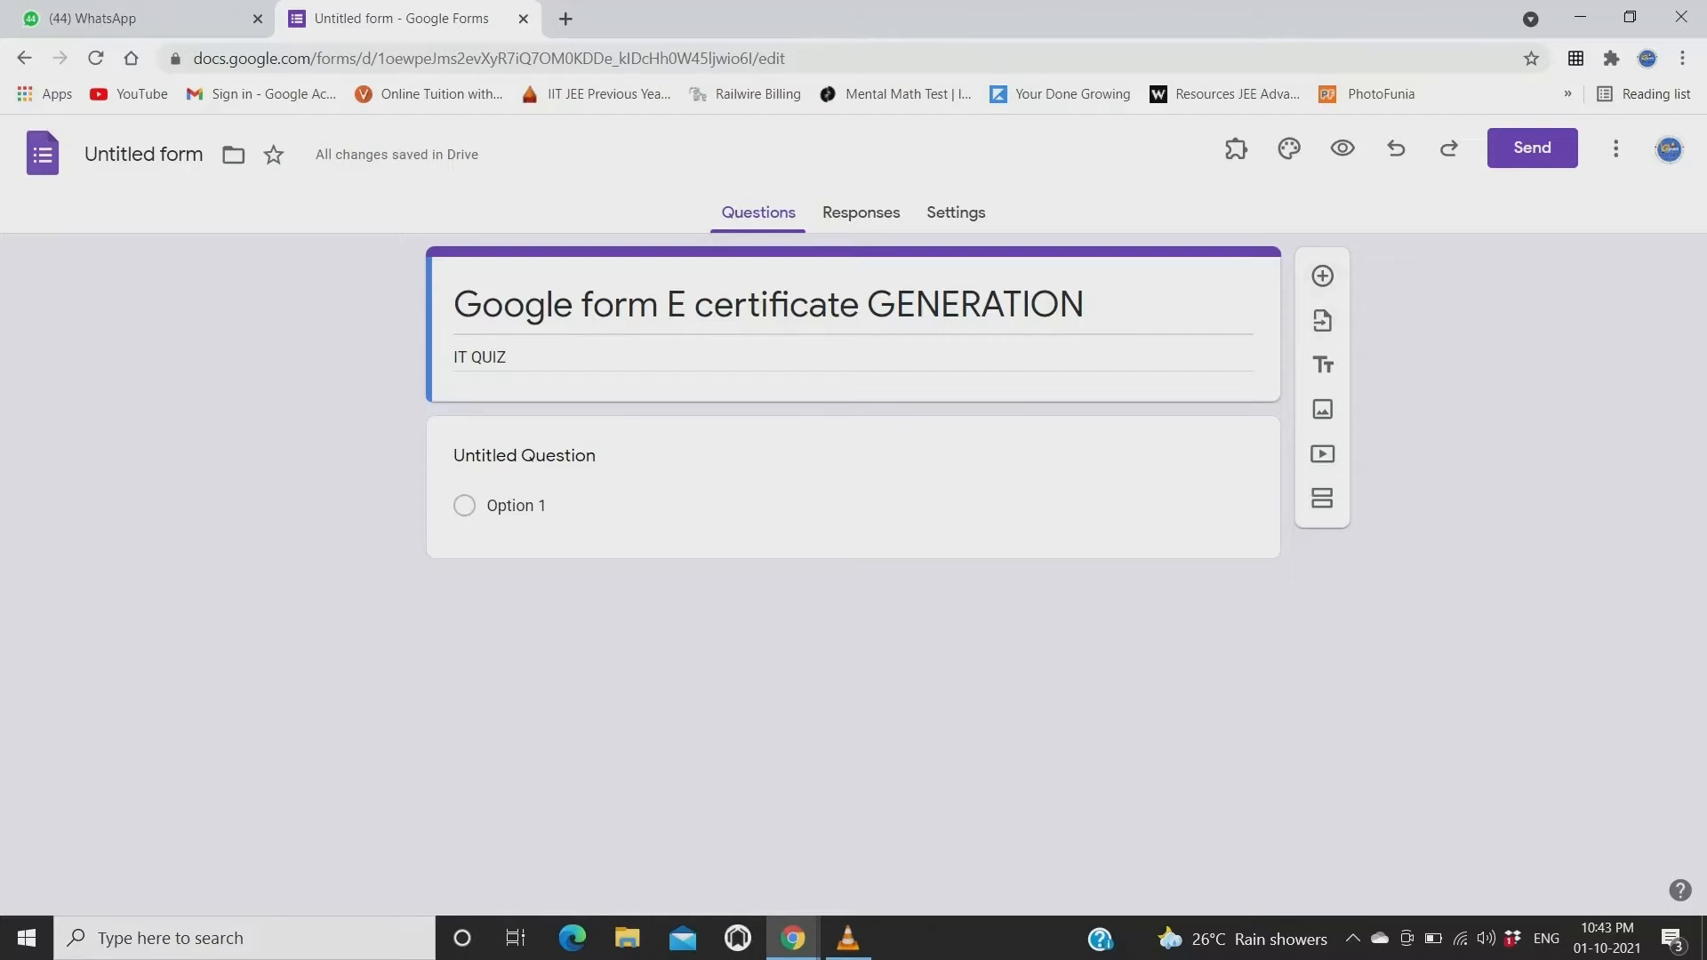
# Add a multiple choice question below the form header with the text "Who is father of www".
pyautogui.click(1322, 276)
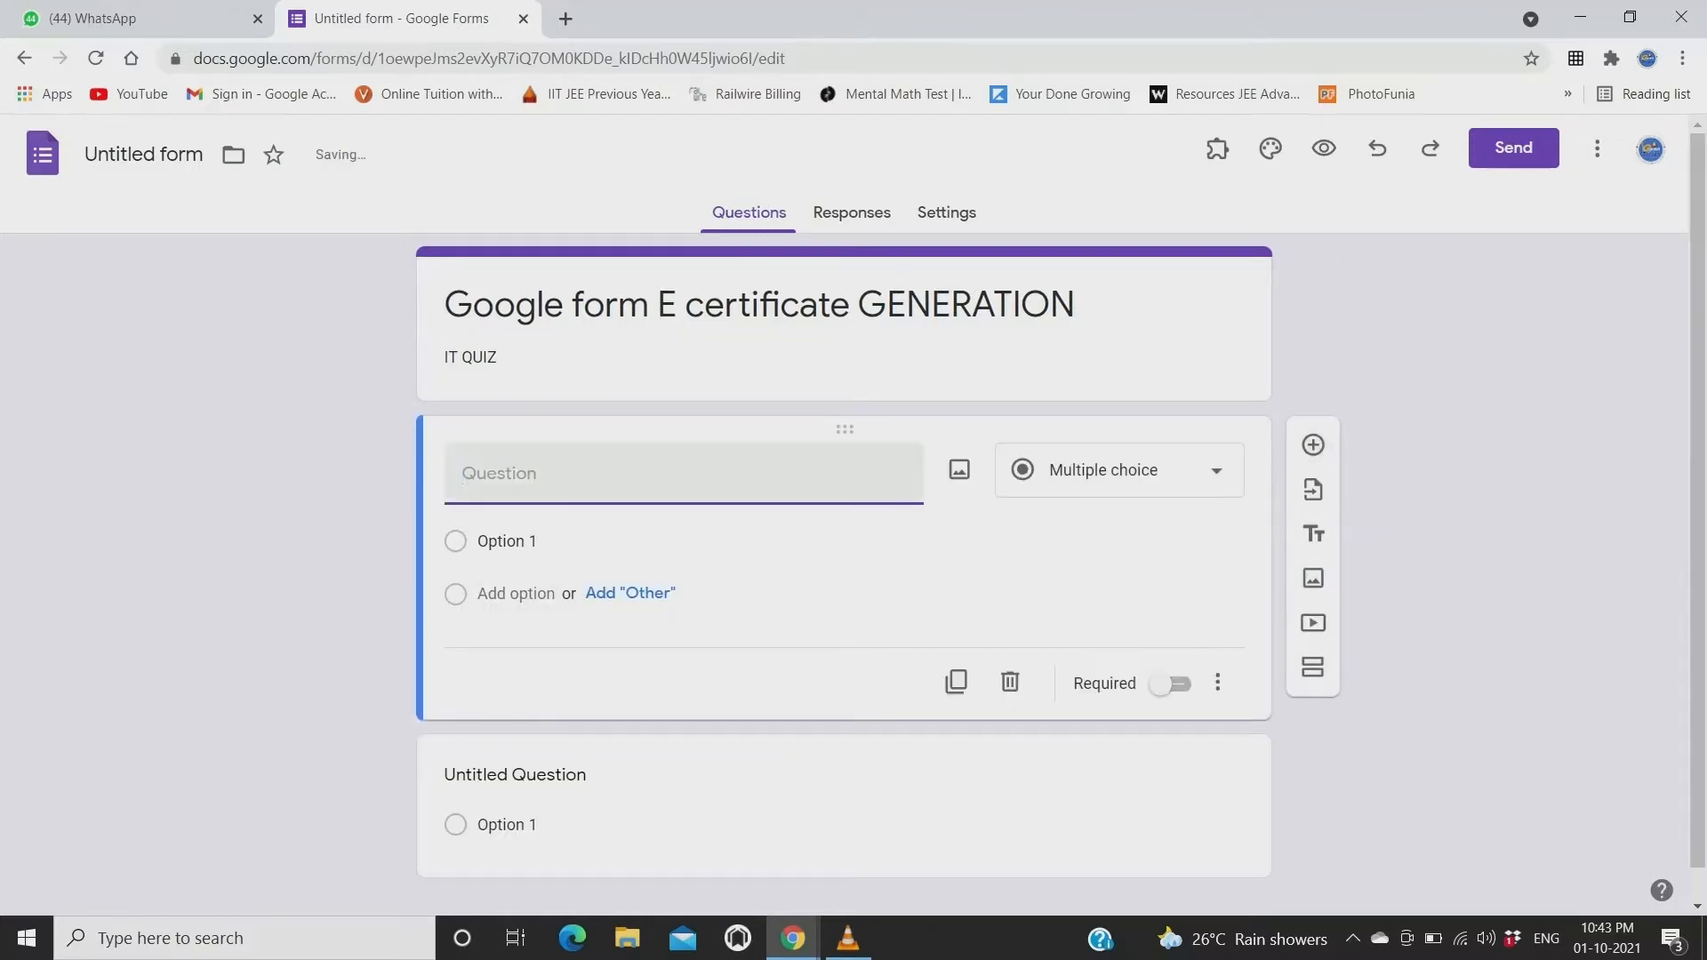
pyautogui.write('W')
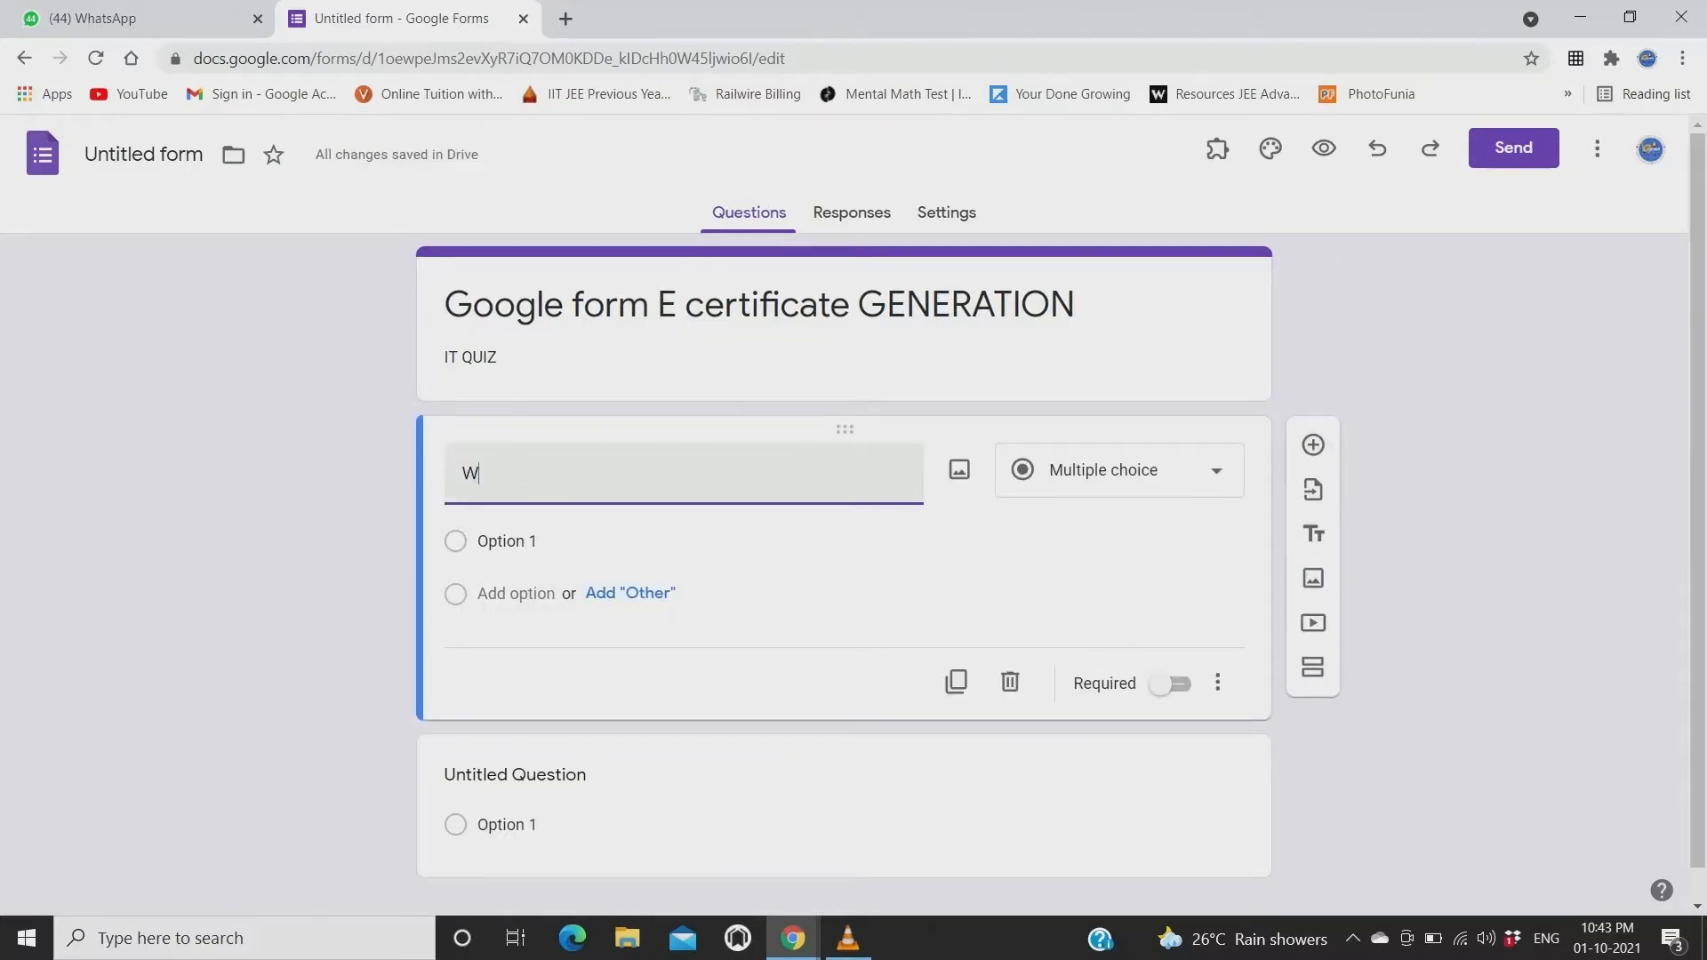
pyautogui.write('ho is father of')
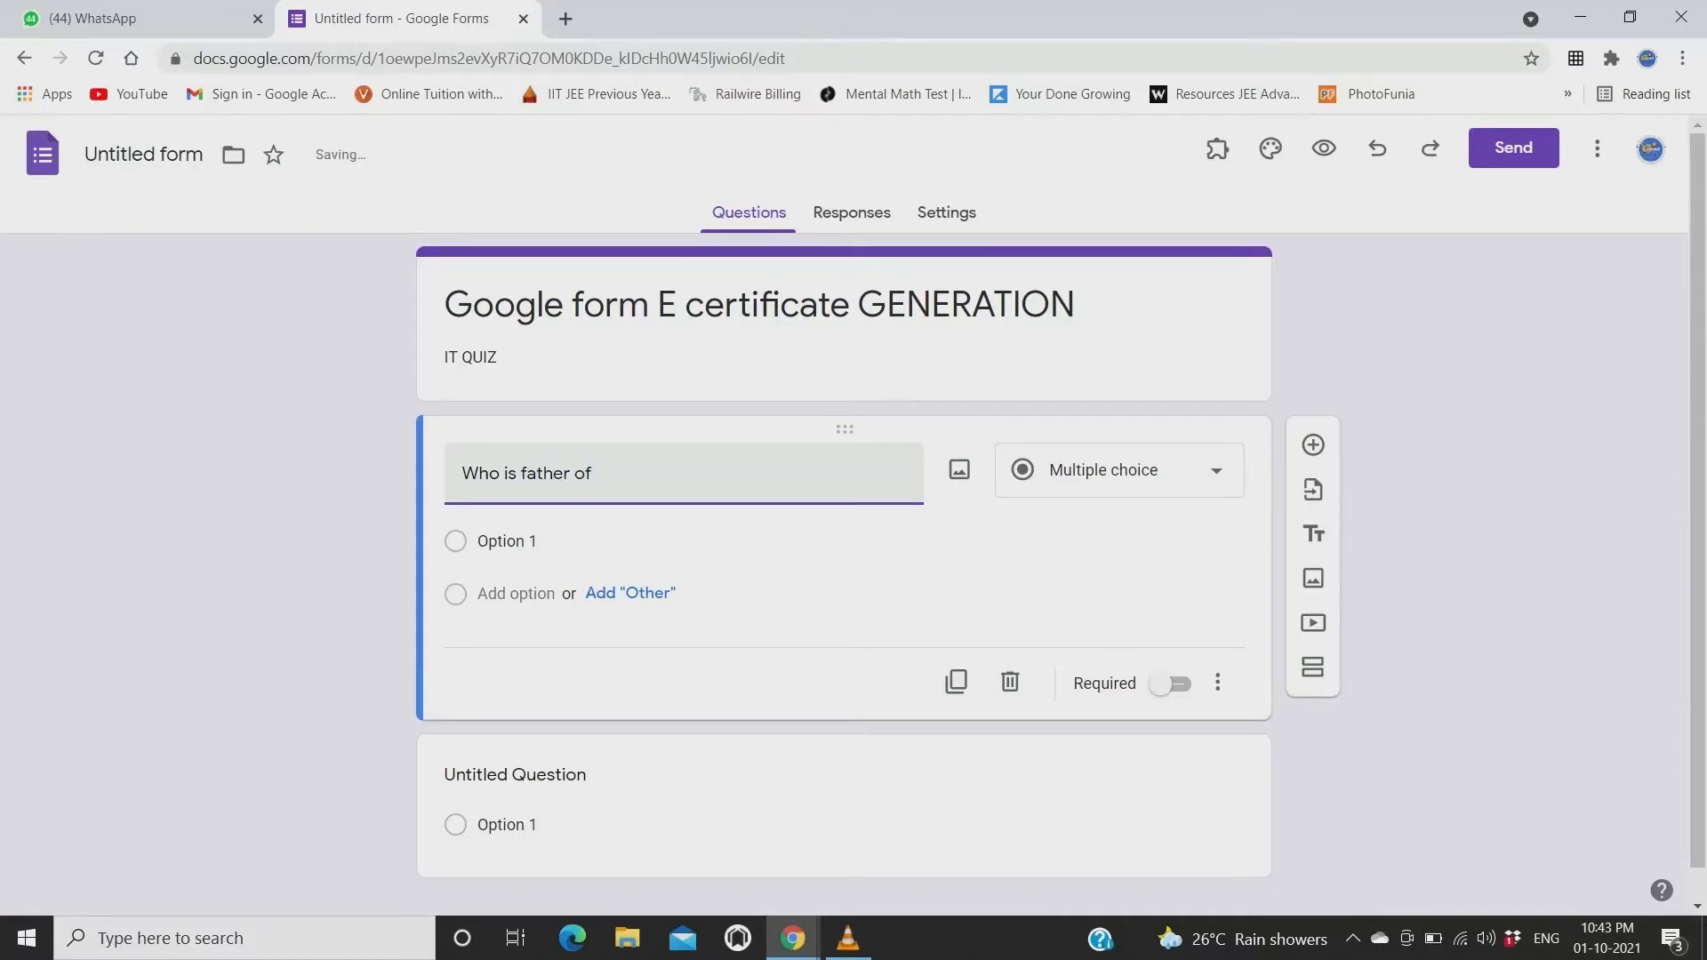
pyautogui.write(' www')
# Give the www question the options "Tim Berners lee" and "Charles babbage", and make it required.
pyautogui.click(507, 541)
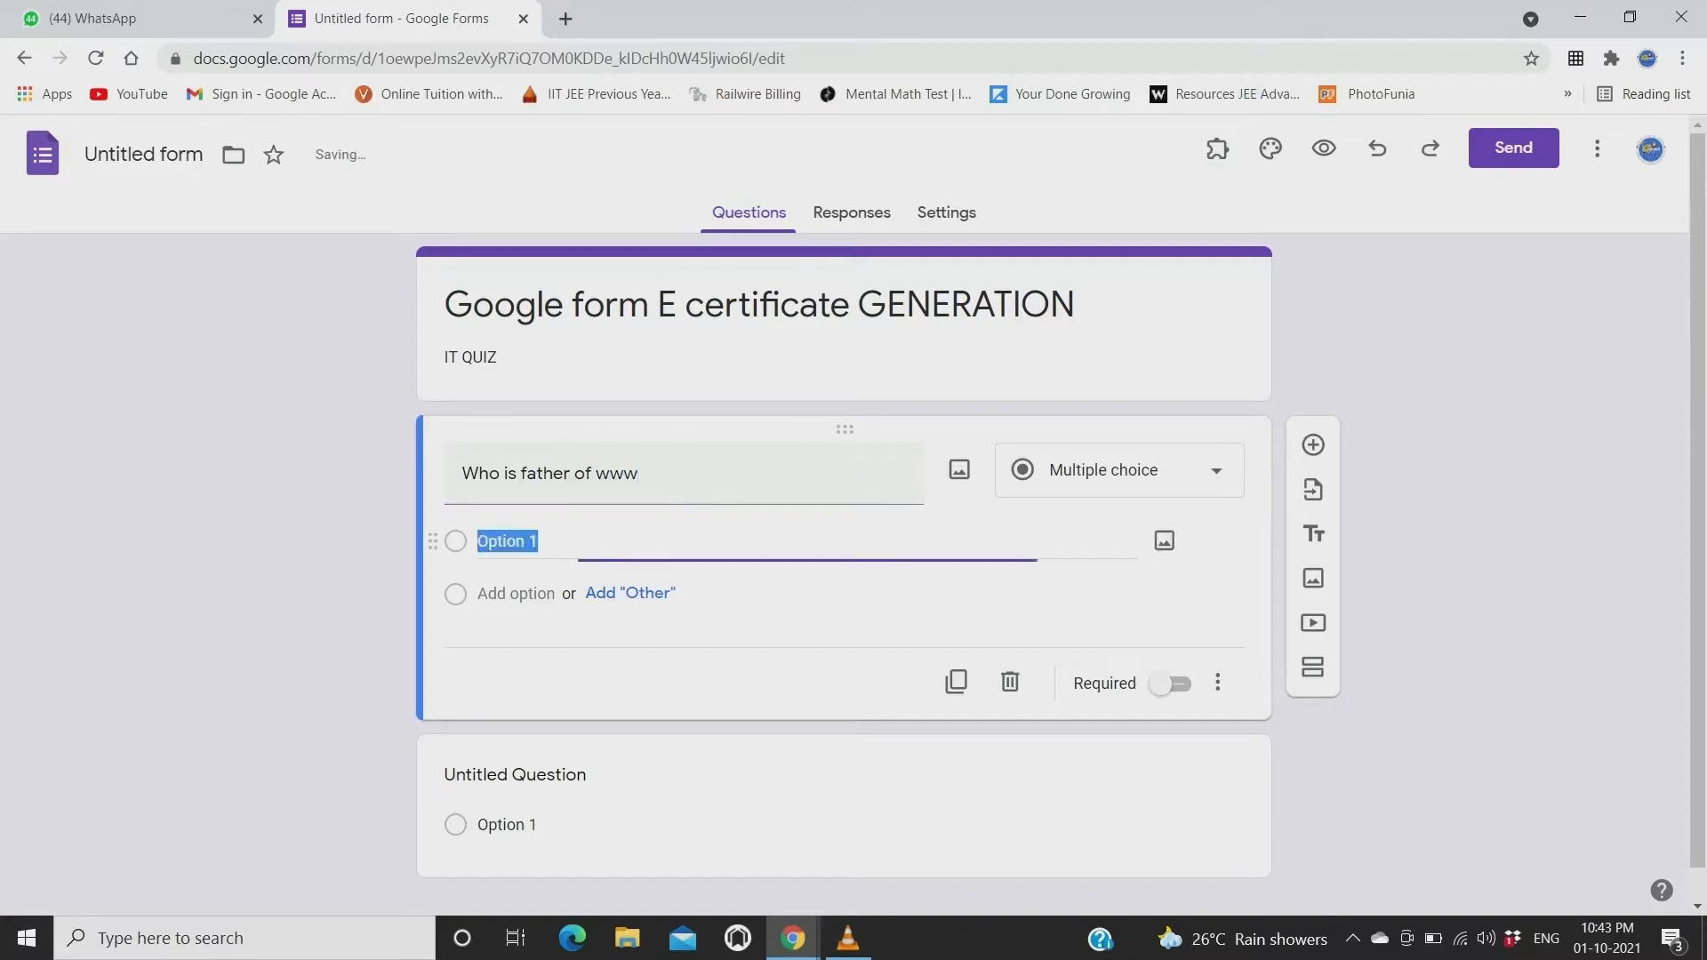
pyautogui.write('T')
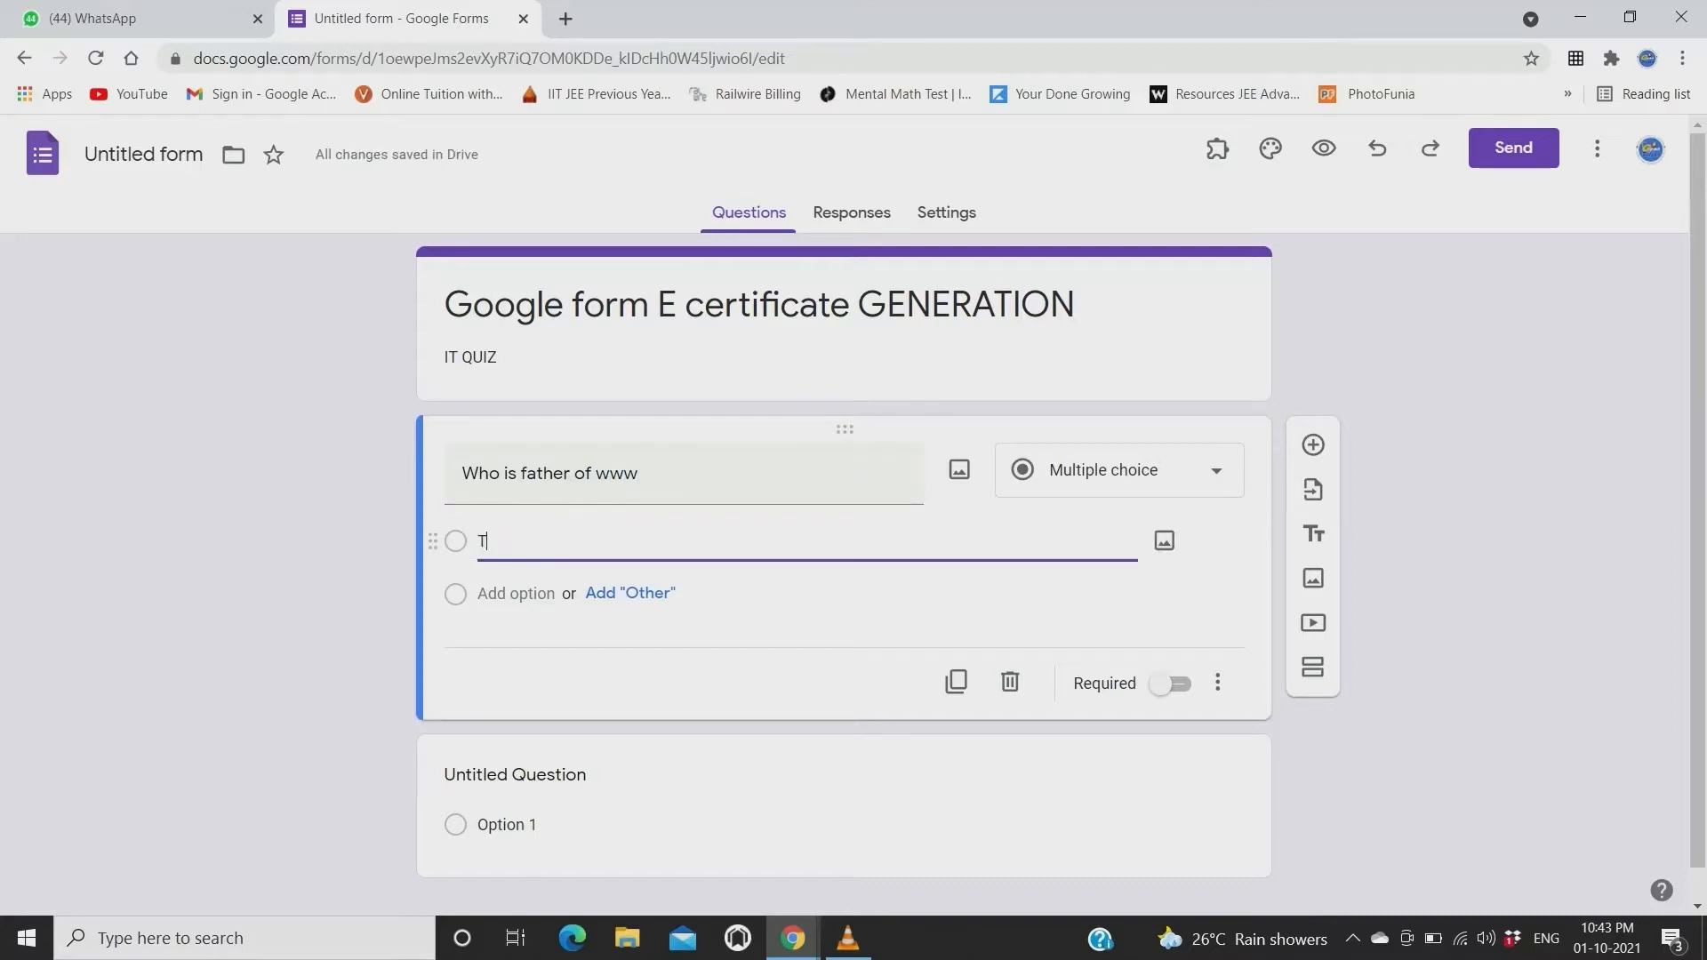
pyautogui.write('im Ber')
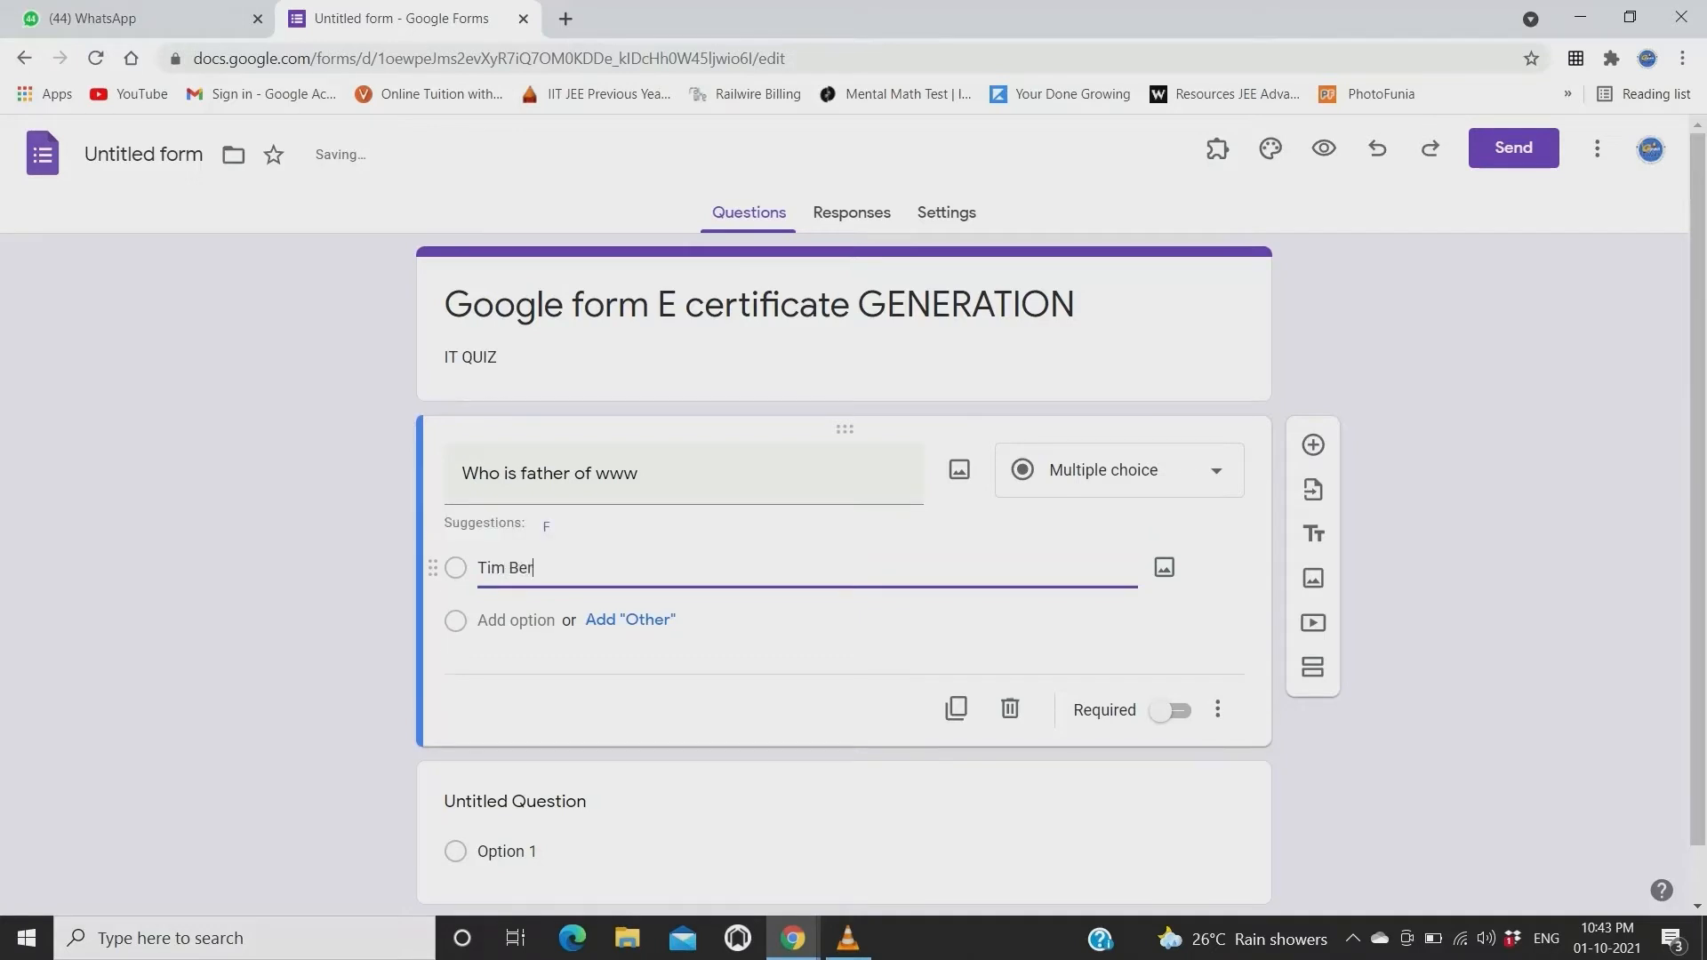
pyautogui.write('ners lee')
pyautogui.press('Return')
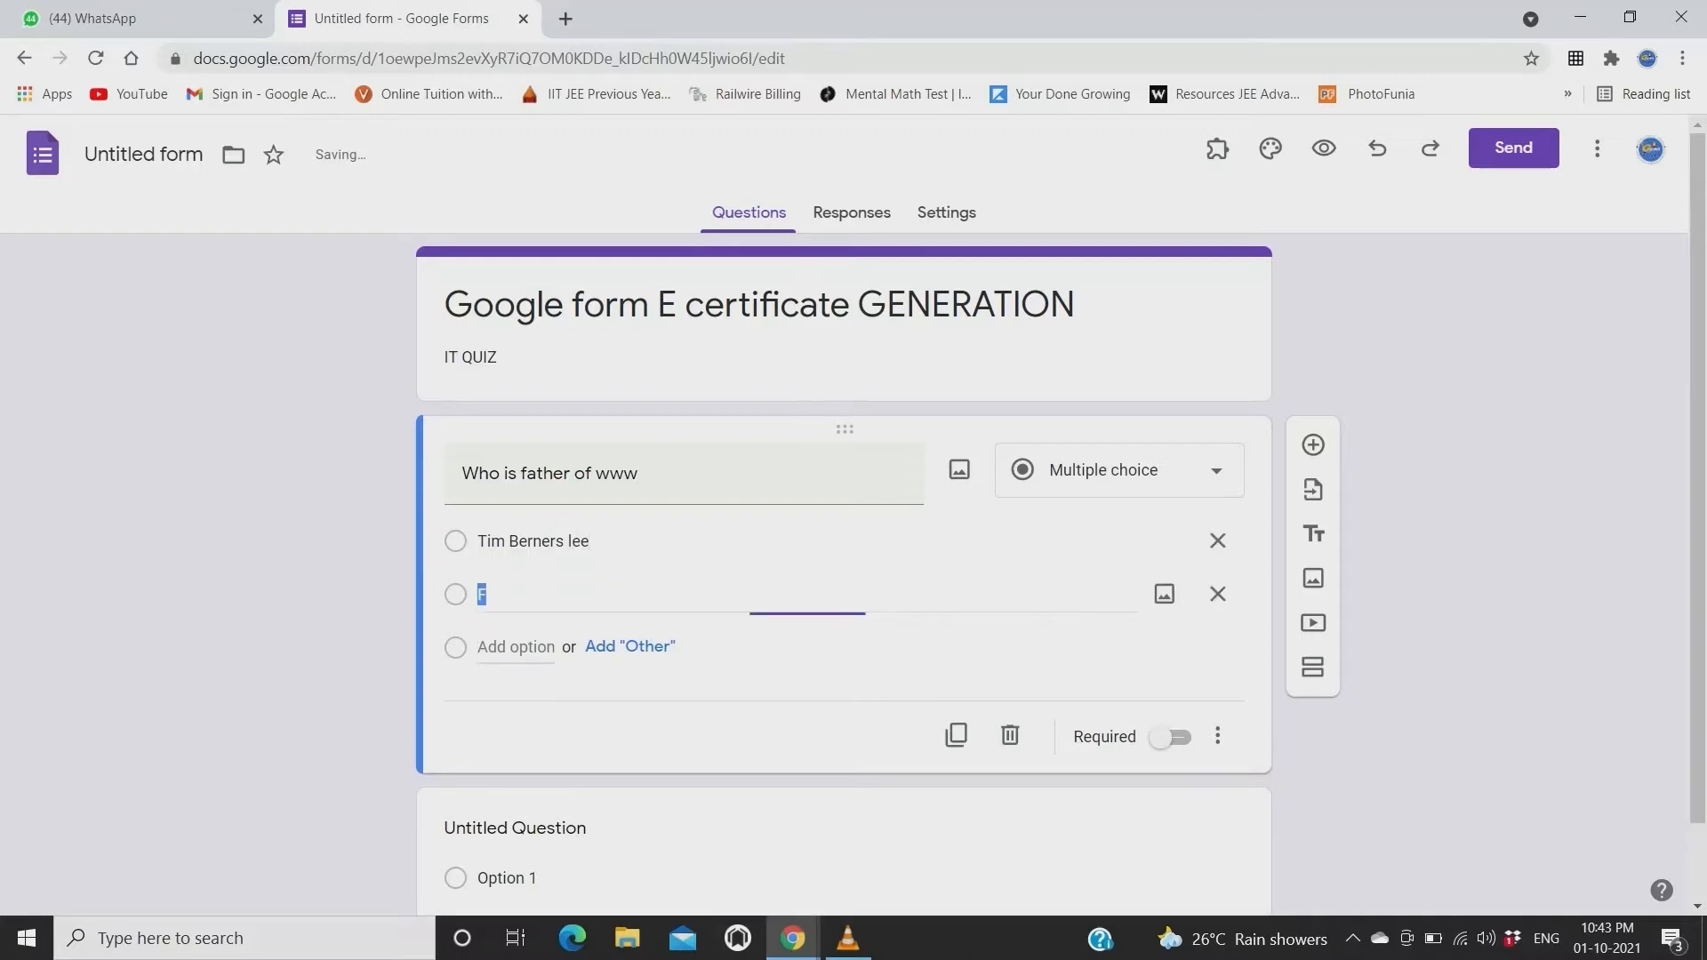
pyautogui.write('C')
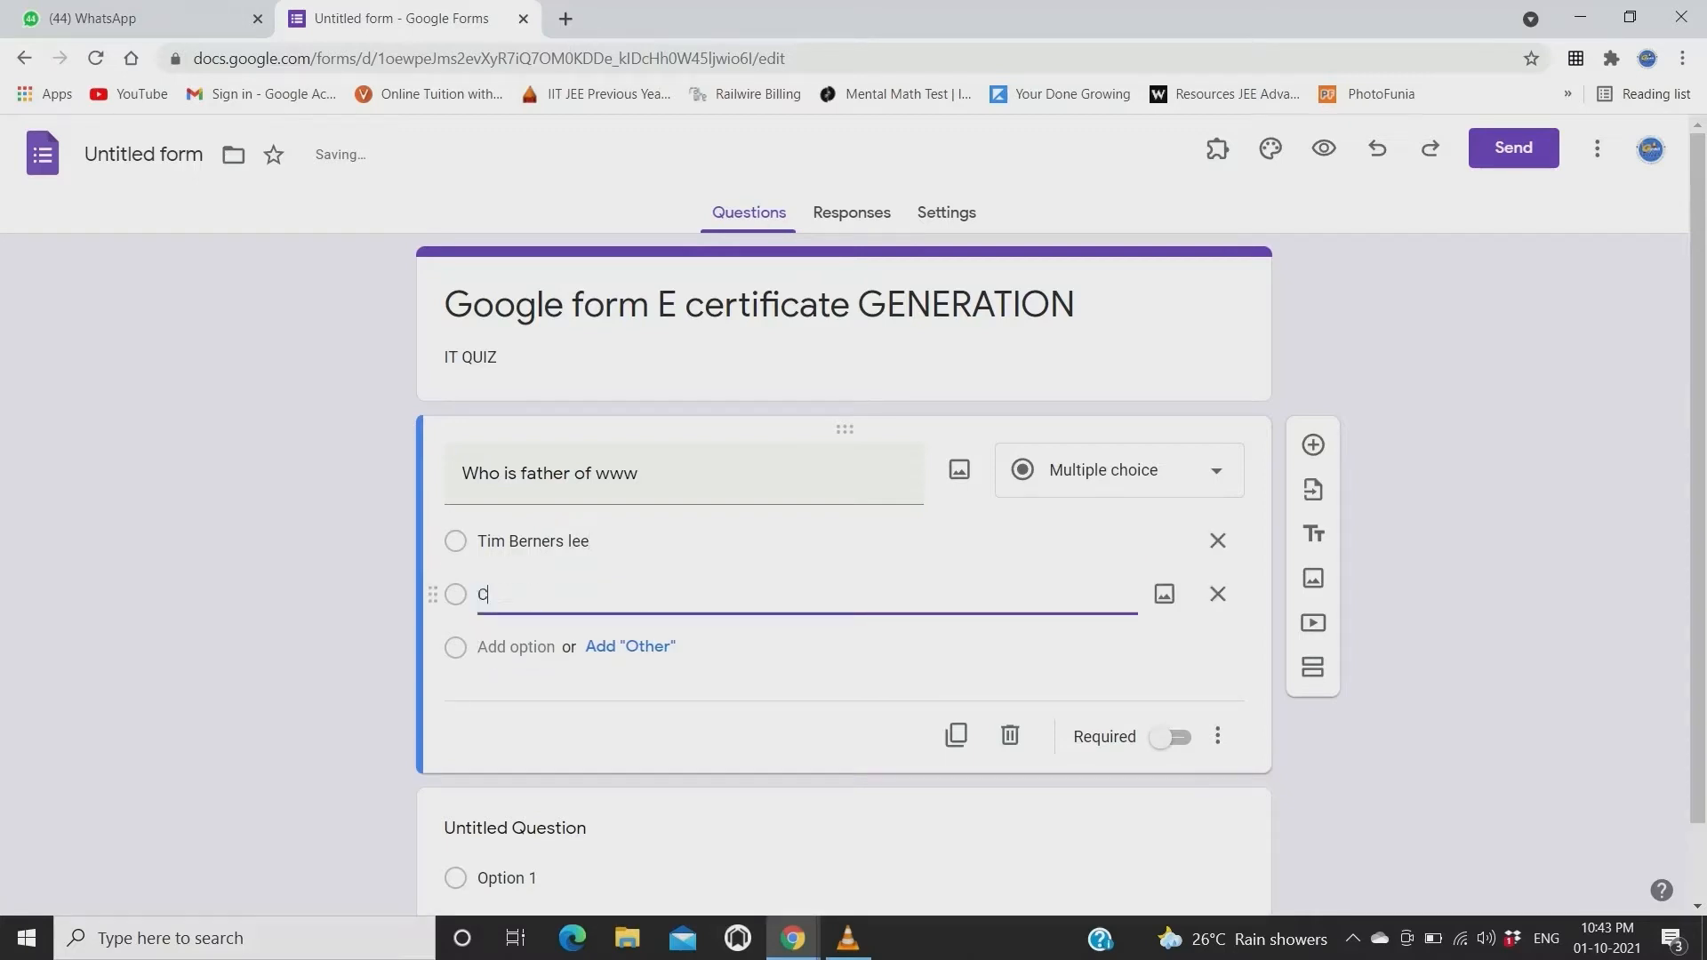
pyautogui.write('harles ')
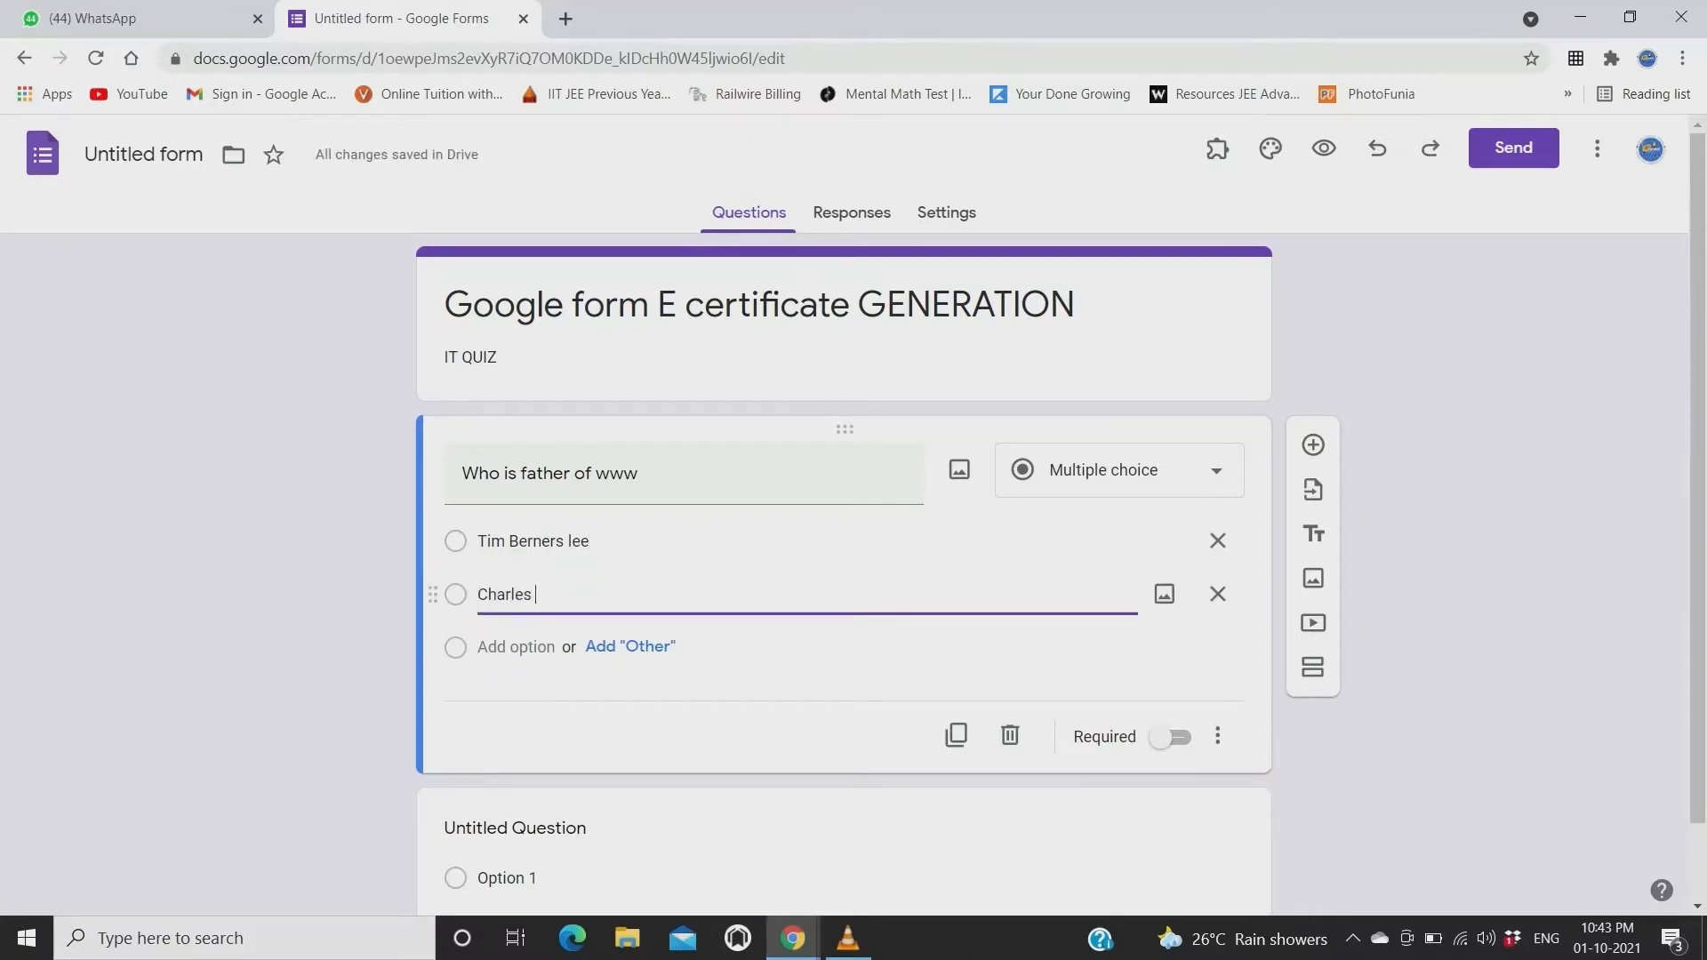
pyautogui.write('babage')
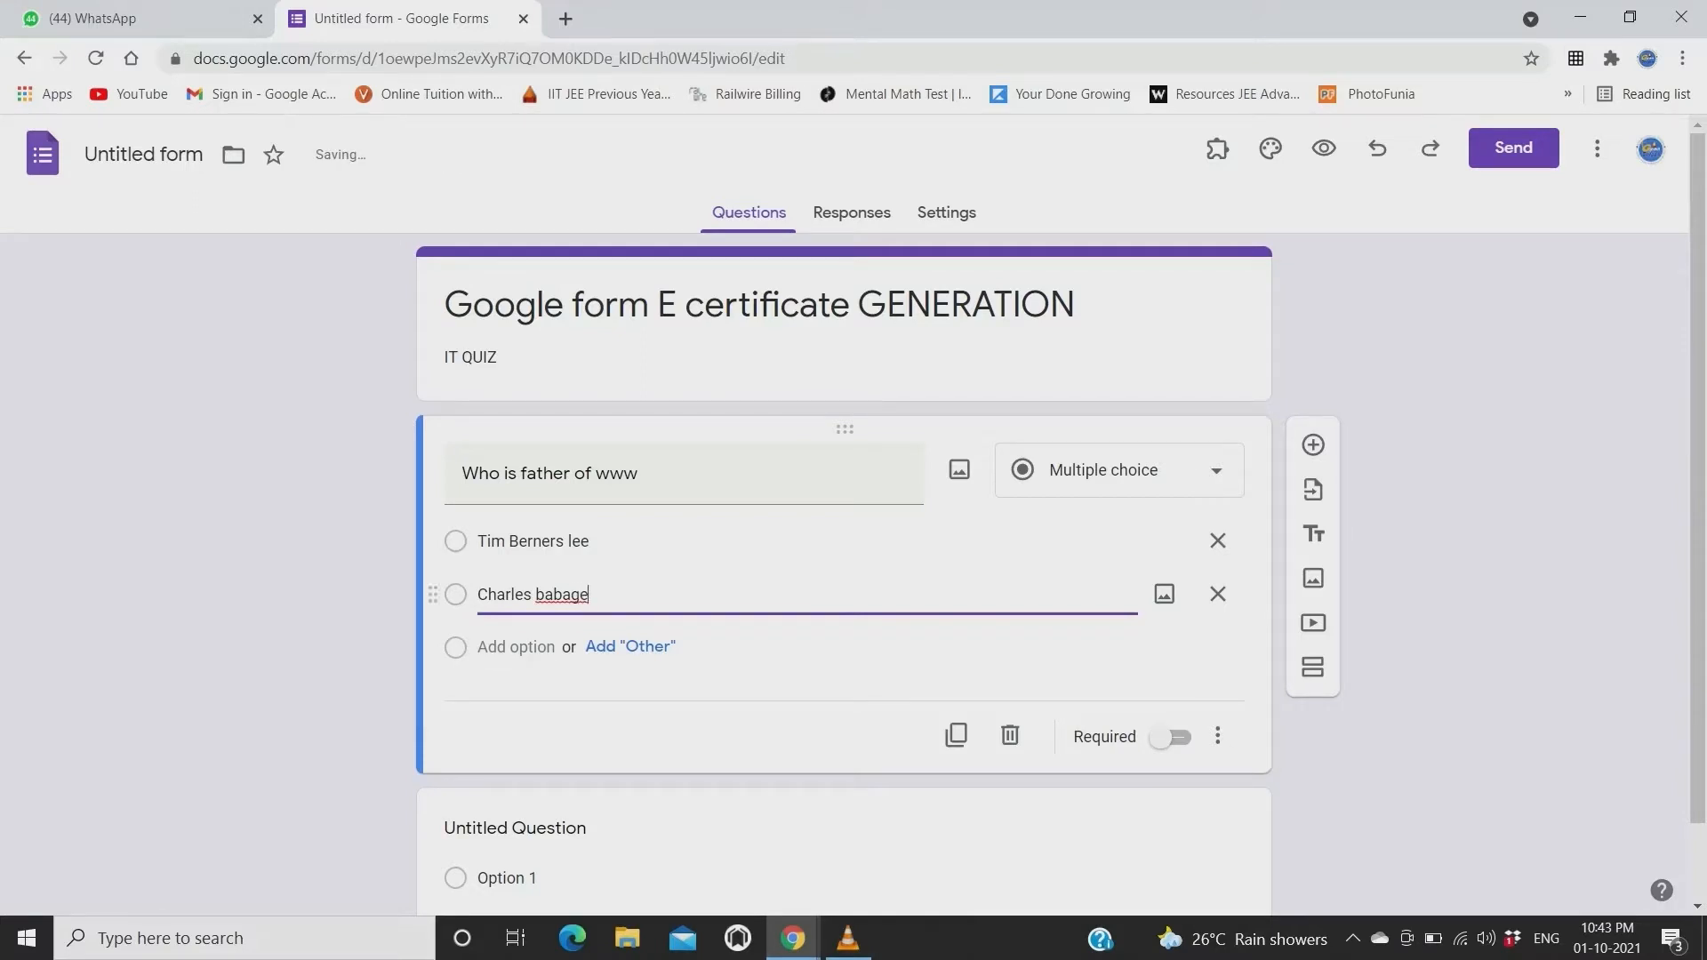
pyautogui.write('b')
pyautogui.press('Tab')
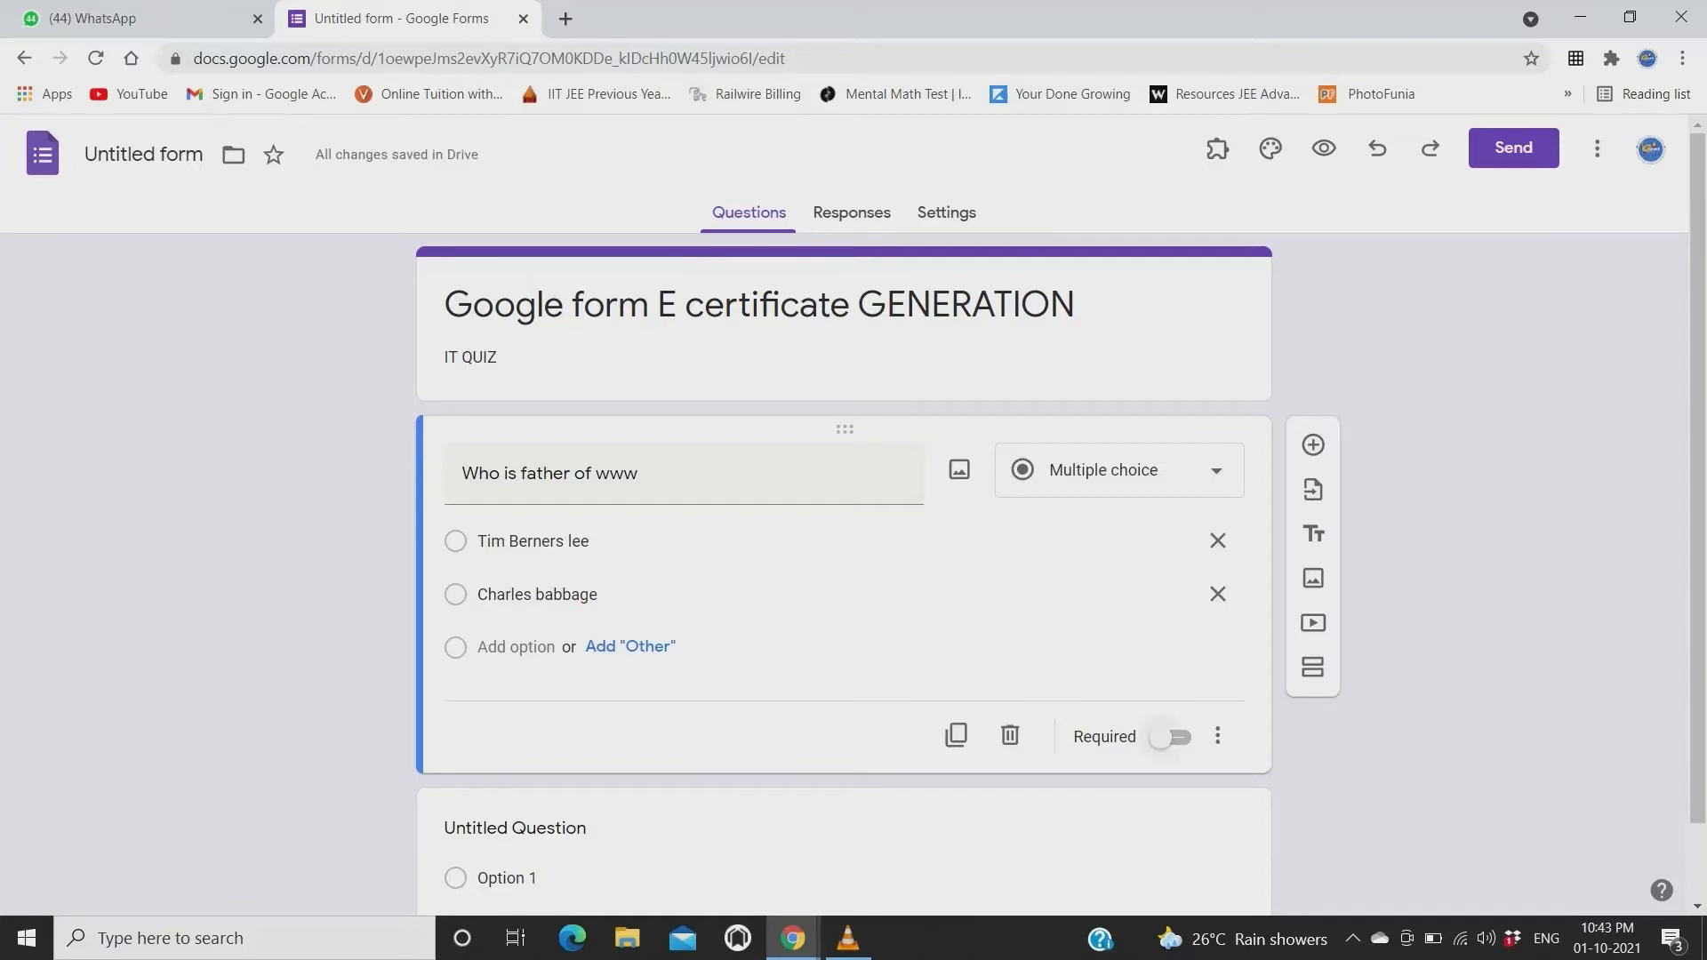
pyautogui.click(1170, 737)
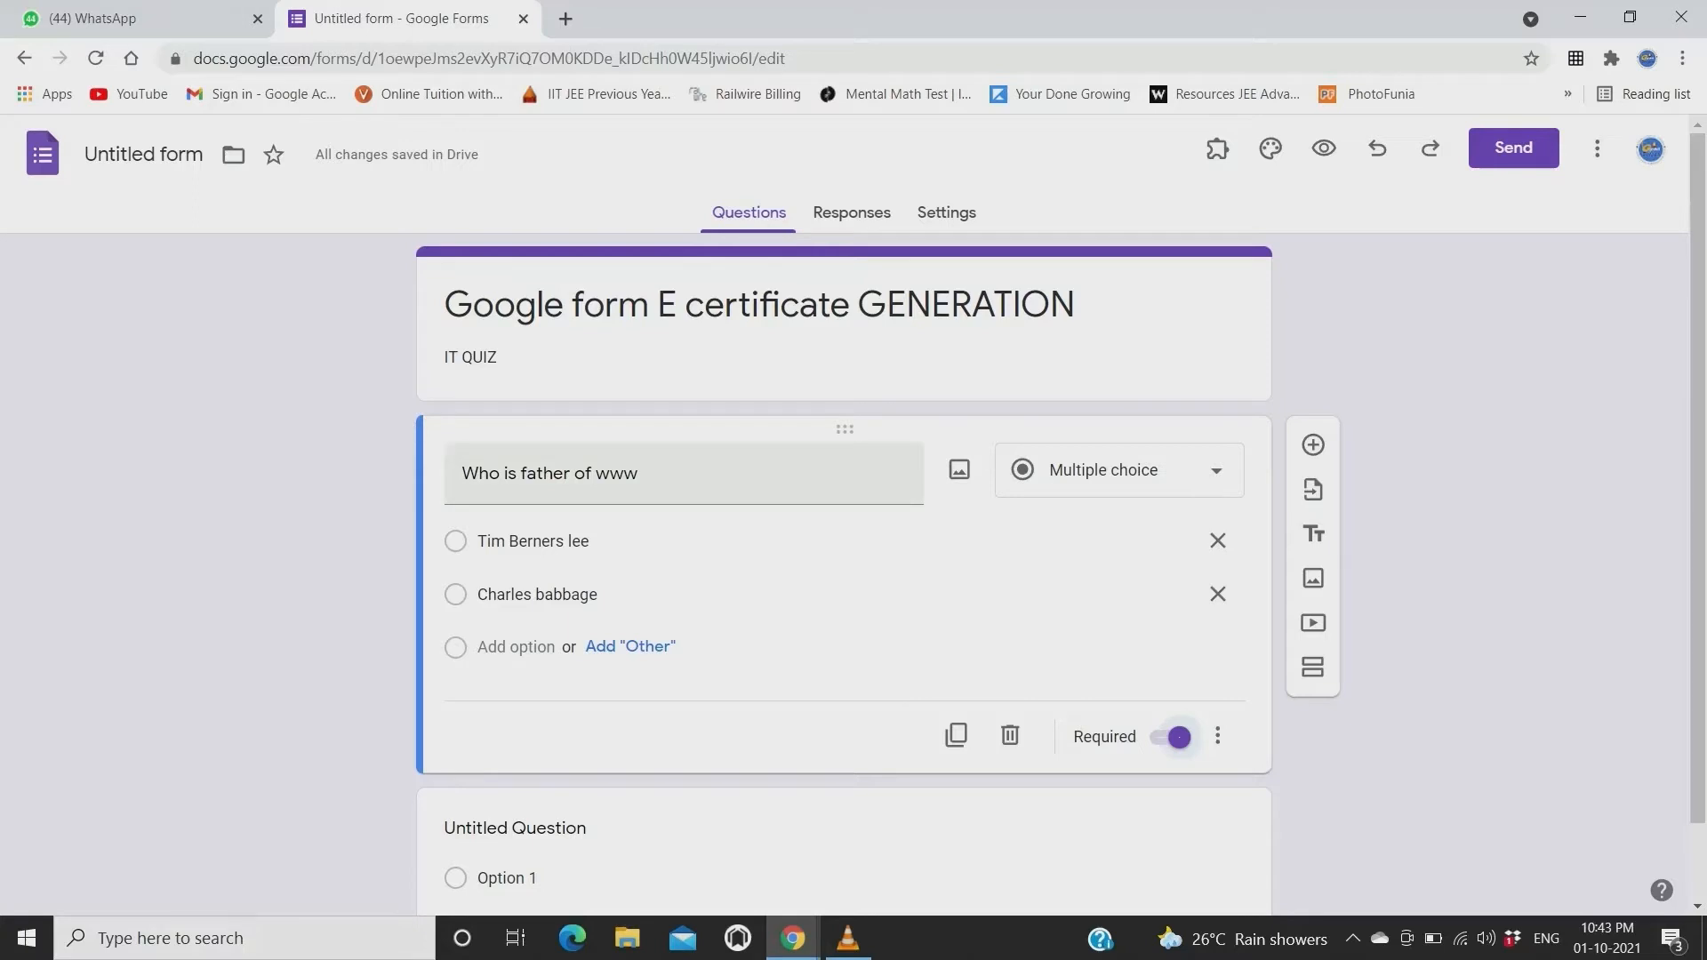
# Add a new blank question and move it above the "Who is father of www" question.
pyautogui.scroll(-1, 844, 578)
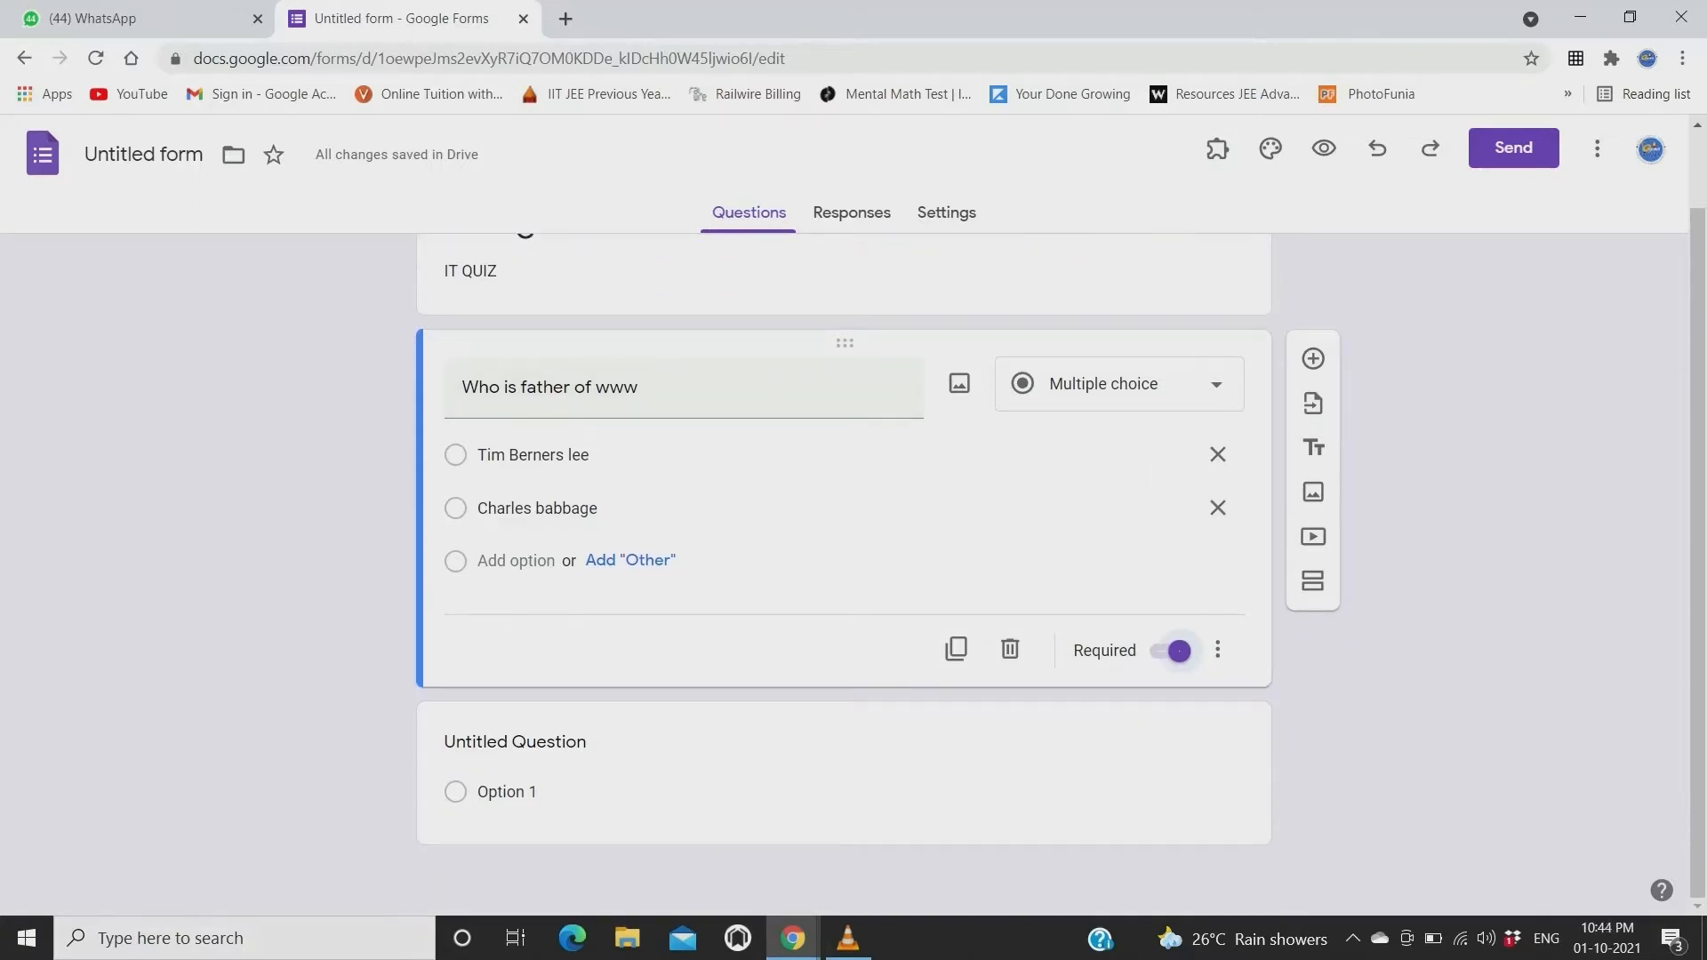
pyautogui.click(1314, 359)
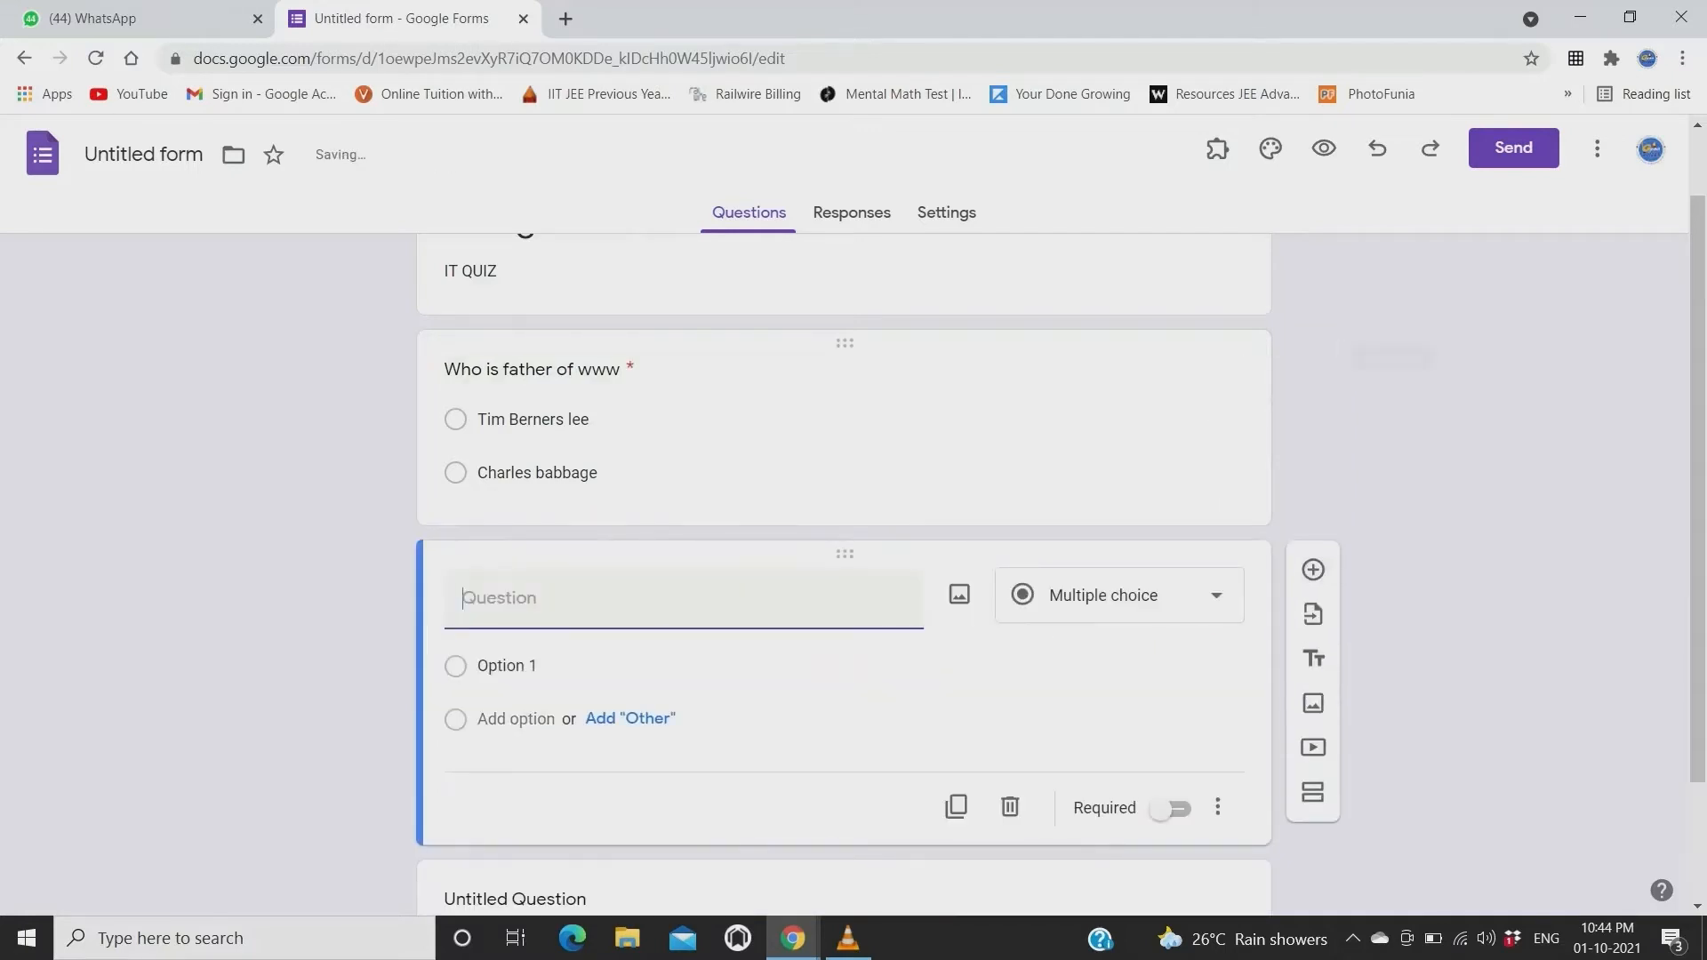
pyautogui.click(791, 666)
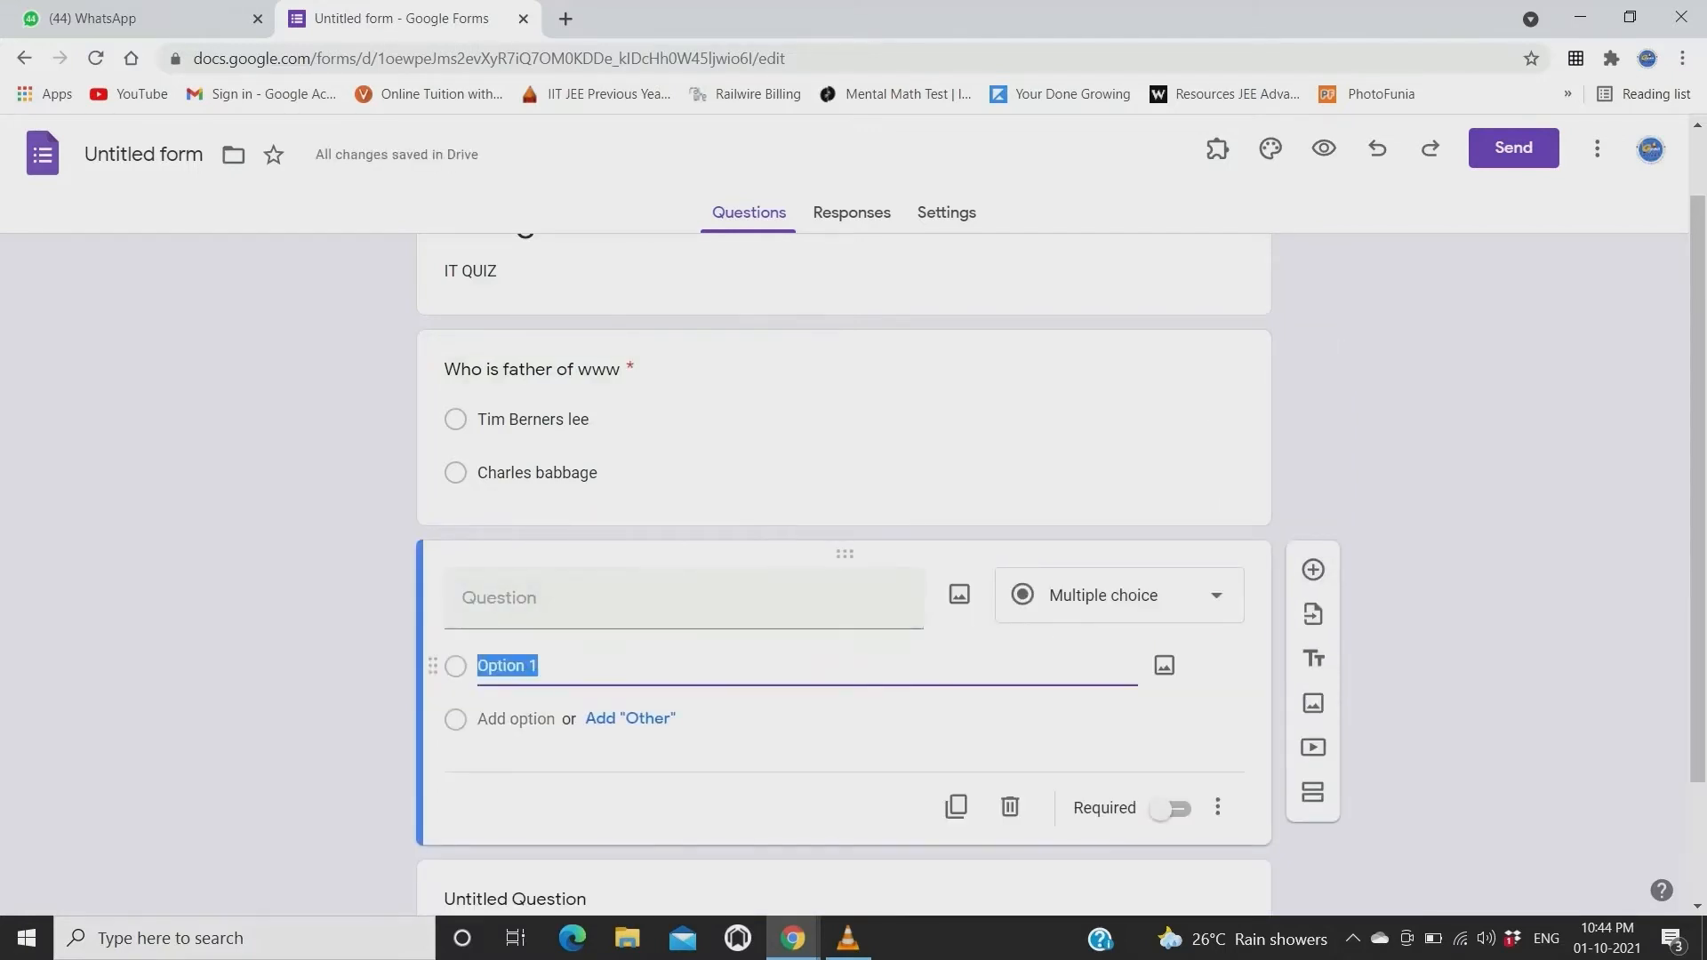
pyautogui.moveTo(845, 554); pyautogui.dragTo(845, 373)
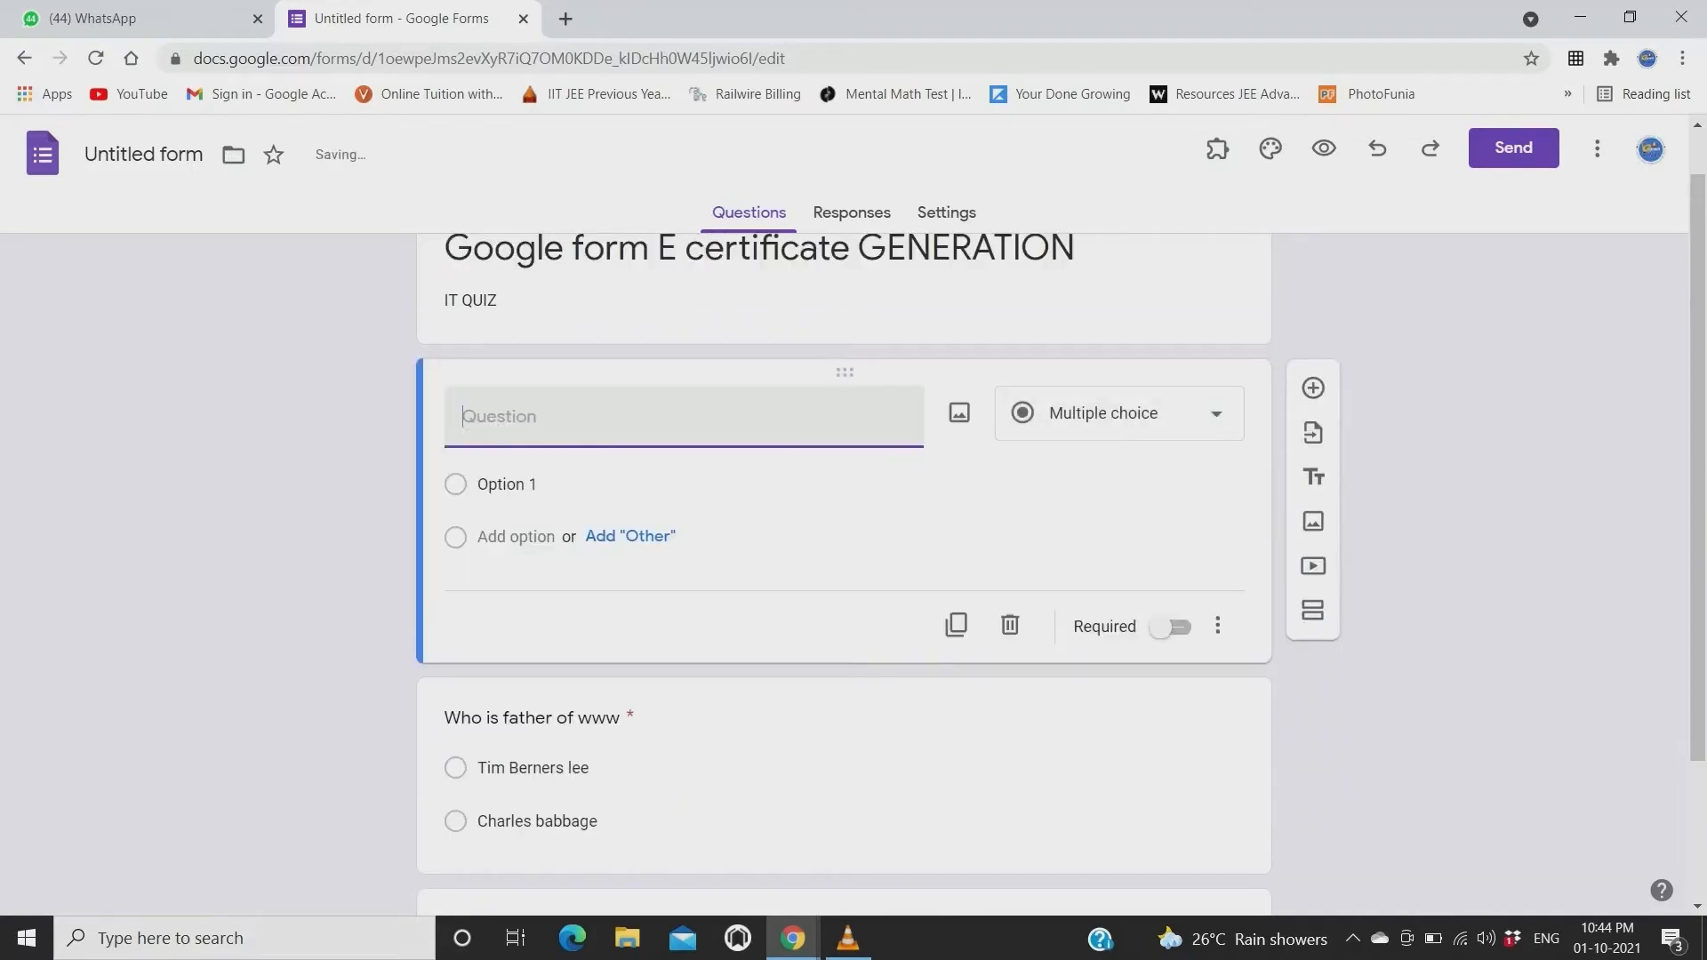
# Enter "Name of the Participant" as the text of the blank first question.
pyautogui.write('E')
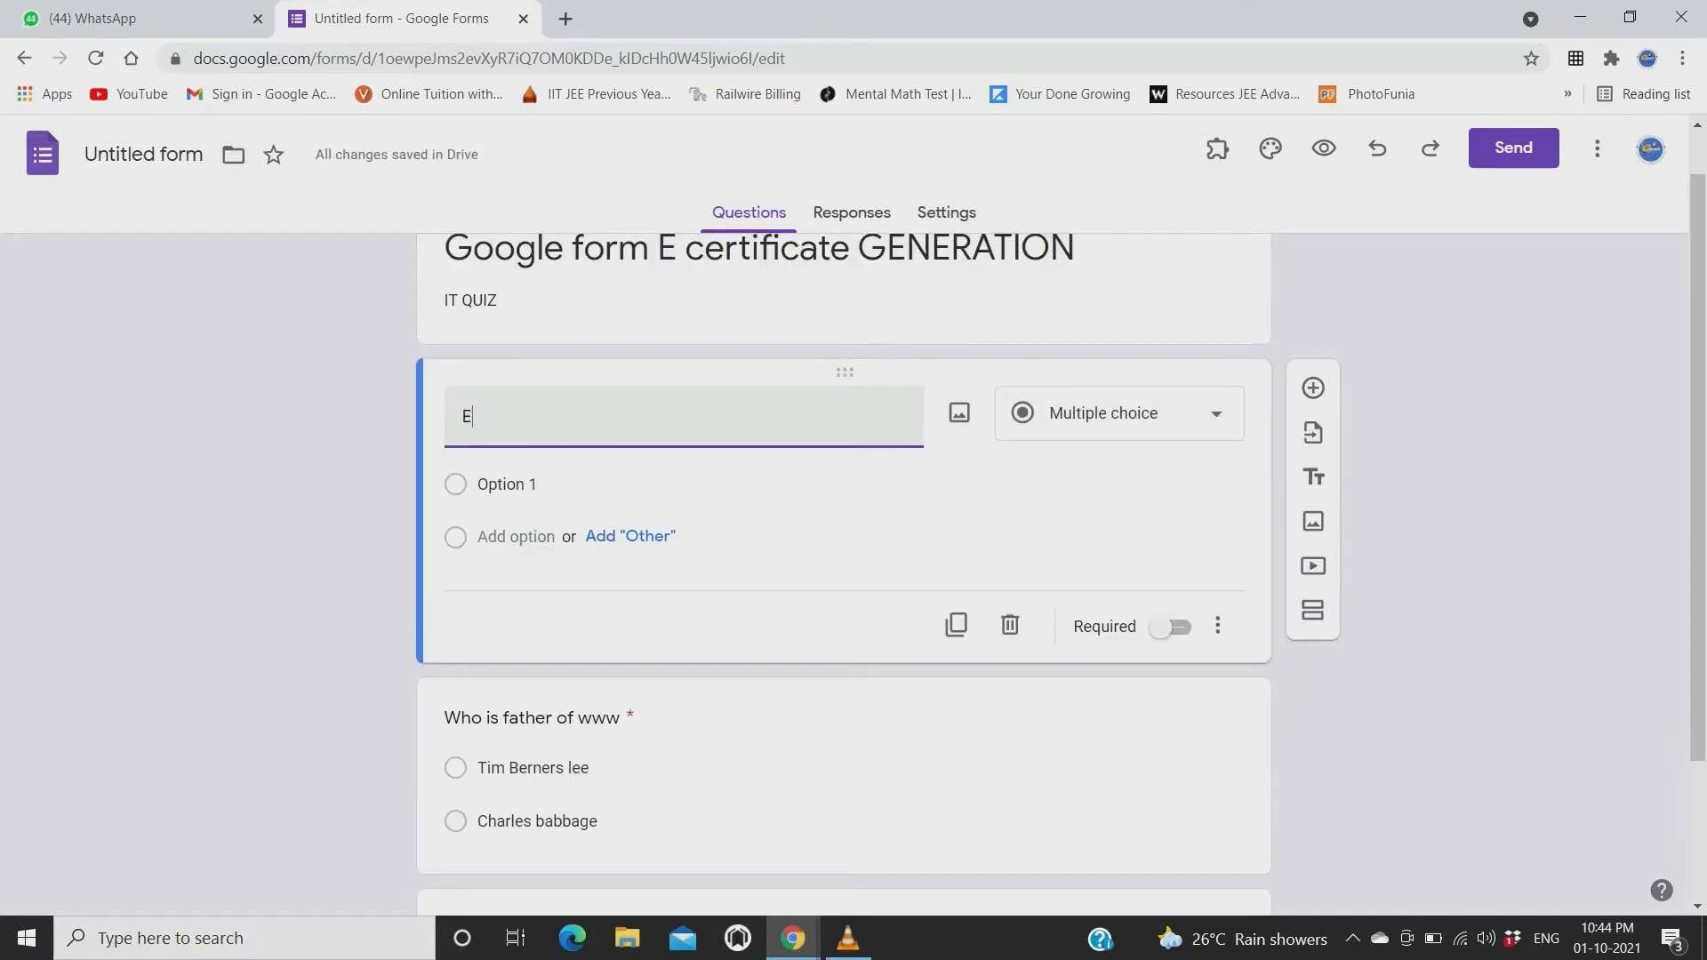
pyautogui.write('x')
pyautogui.press('BackSpace')
pyautogui.press('BackSpace')
pyautogui.write('Name ')
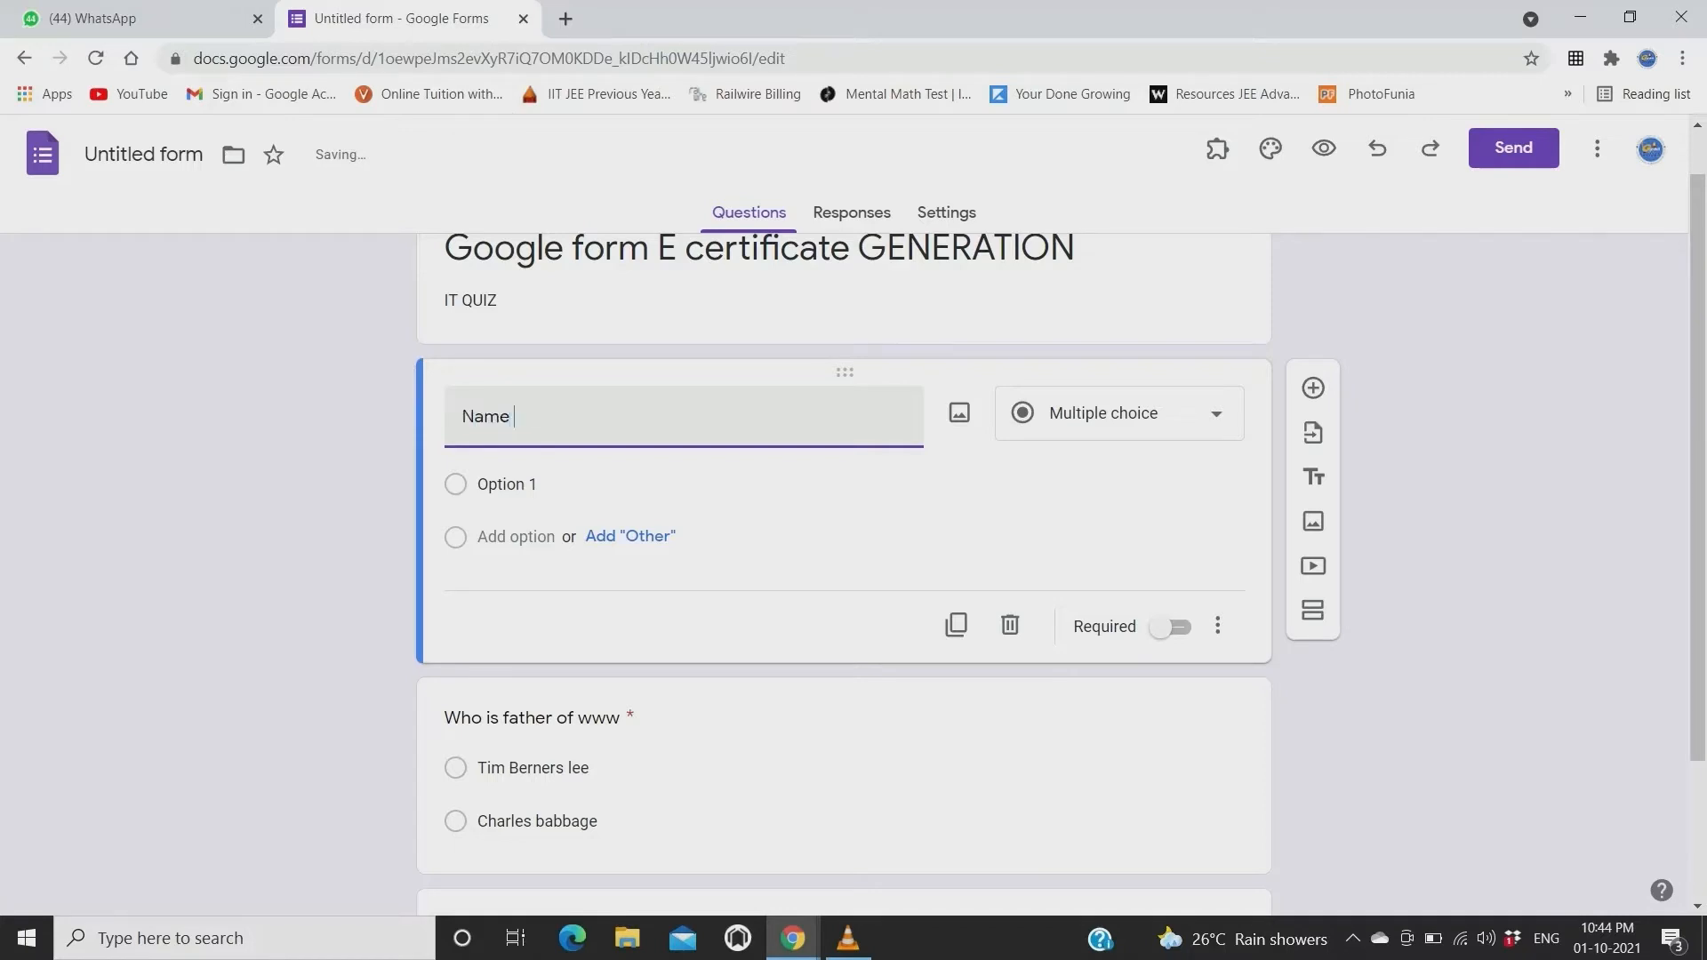
pyautogui.write('of the Participant')
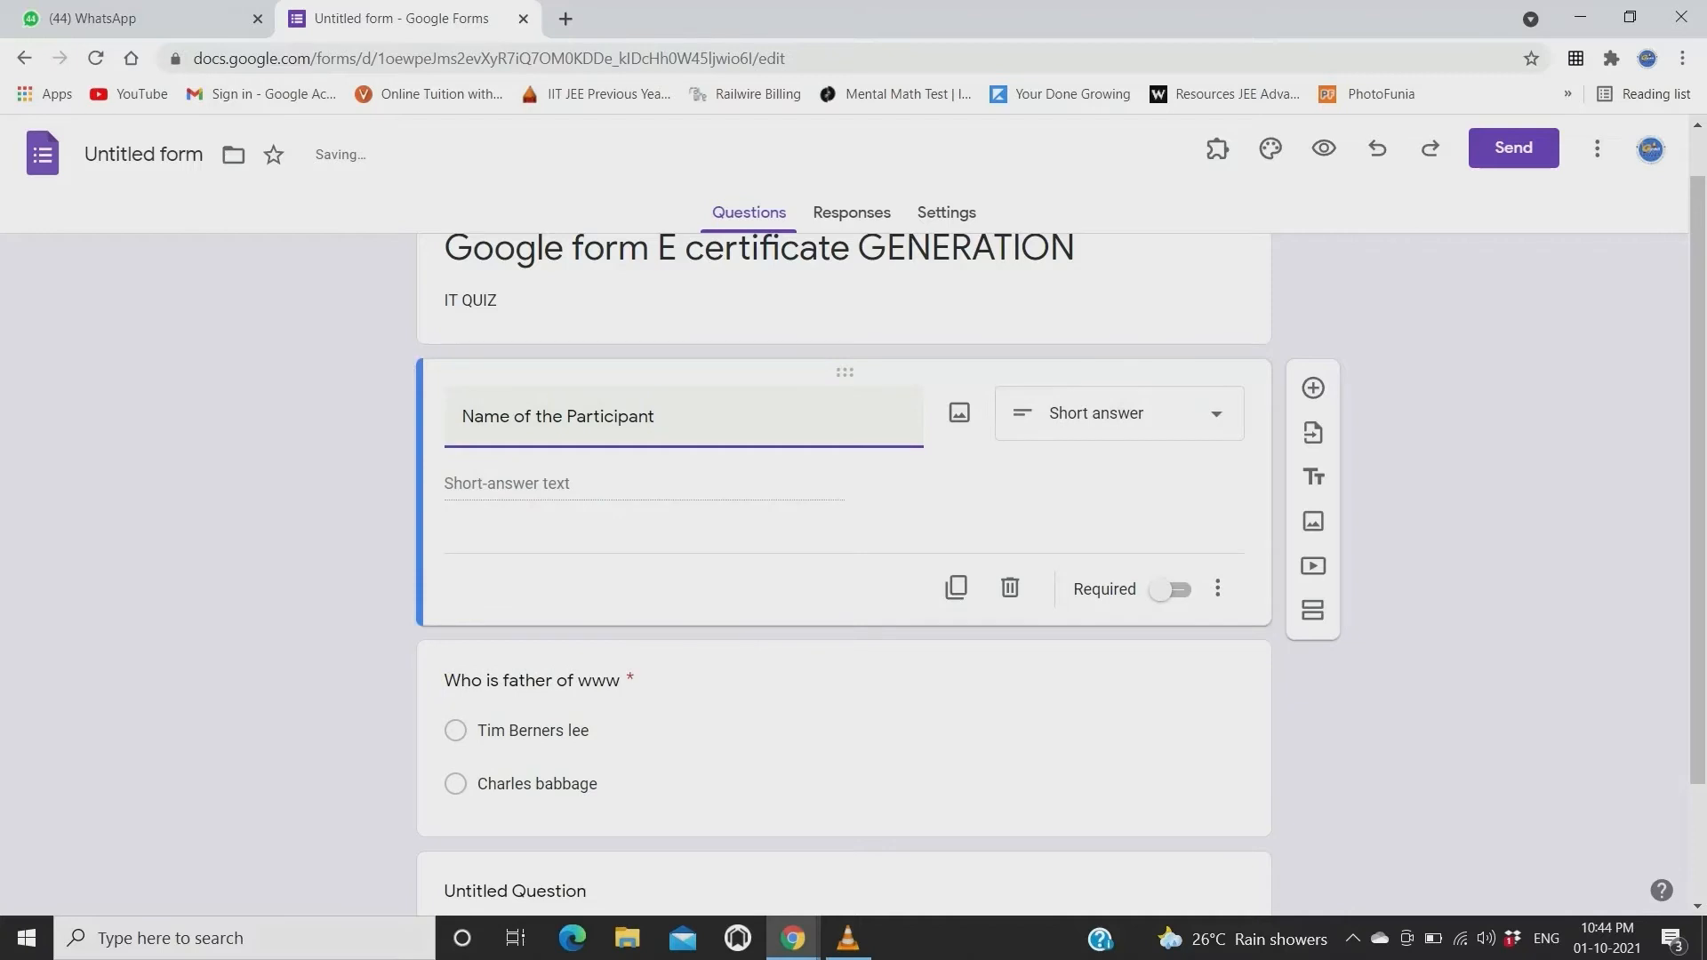
# Enter "AI stands for" as the text of the untitled multiple choice question below the www question.
pyautogui.scroll(-2, 845, 561)
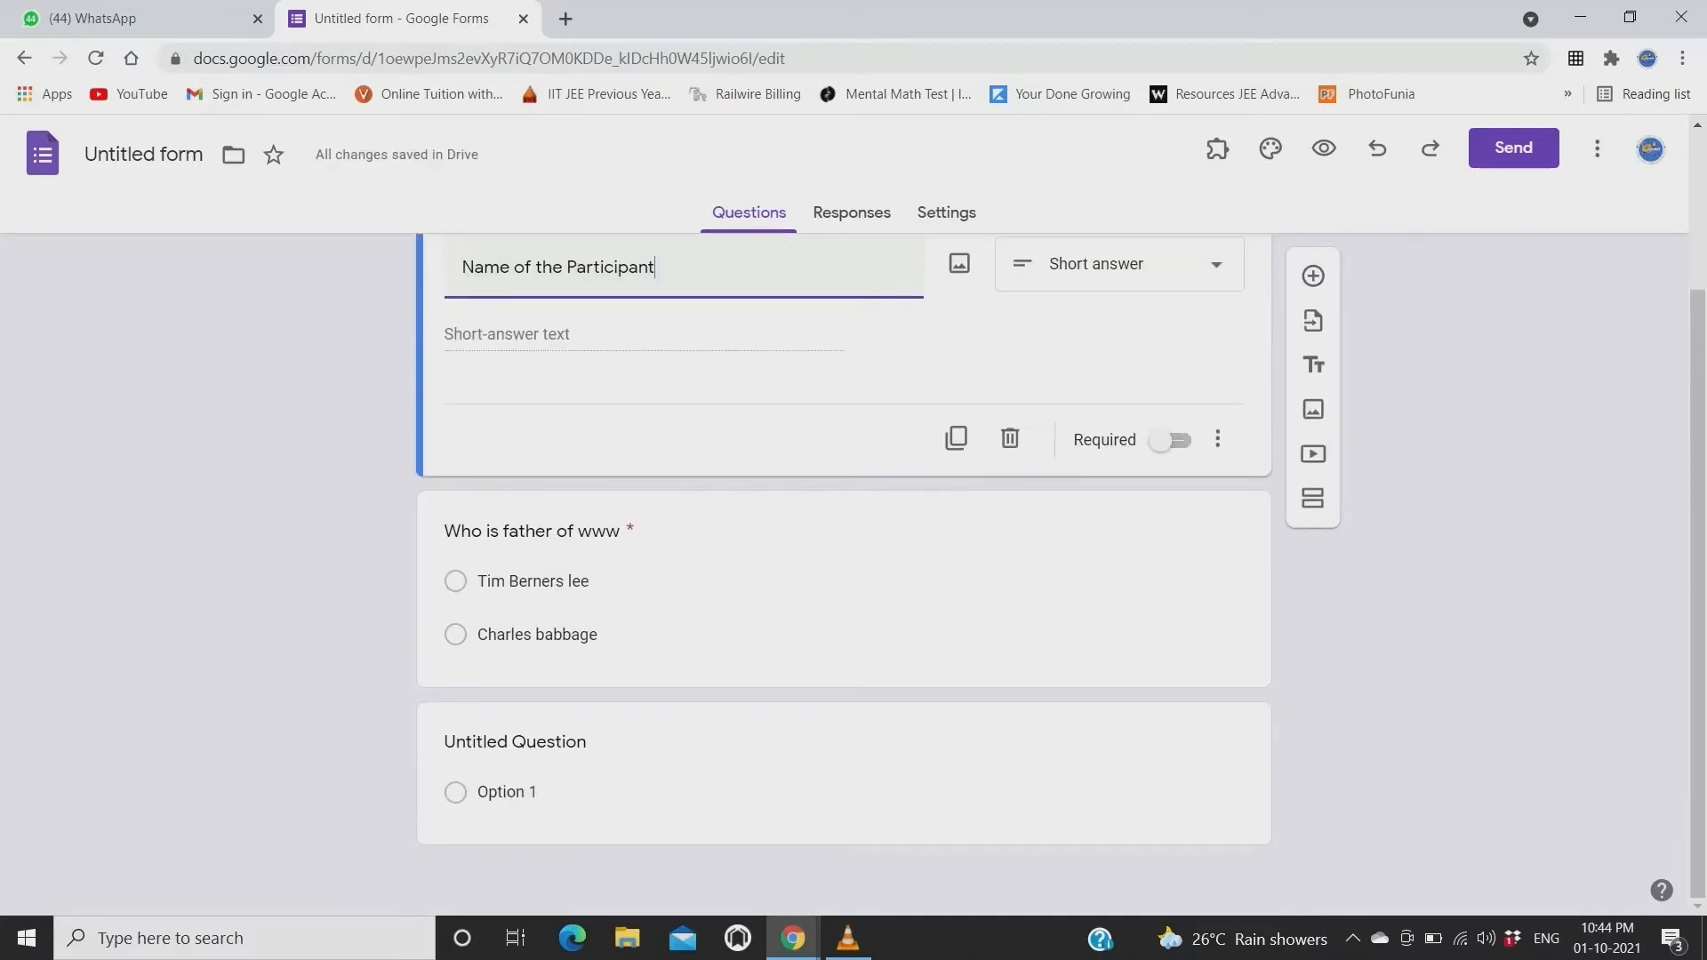
pyautogui.click(1598, 148)
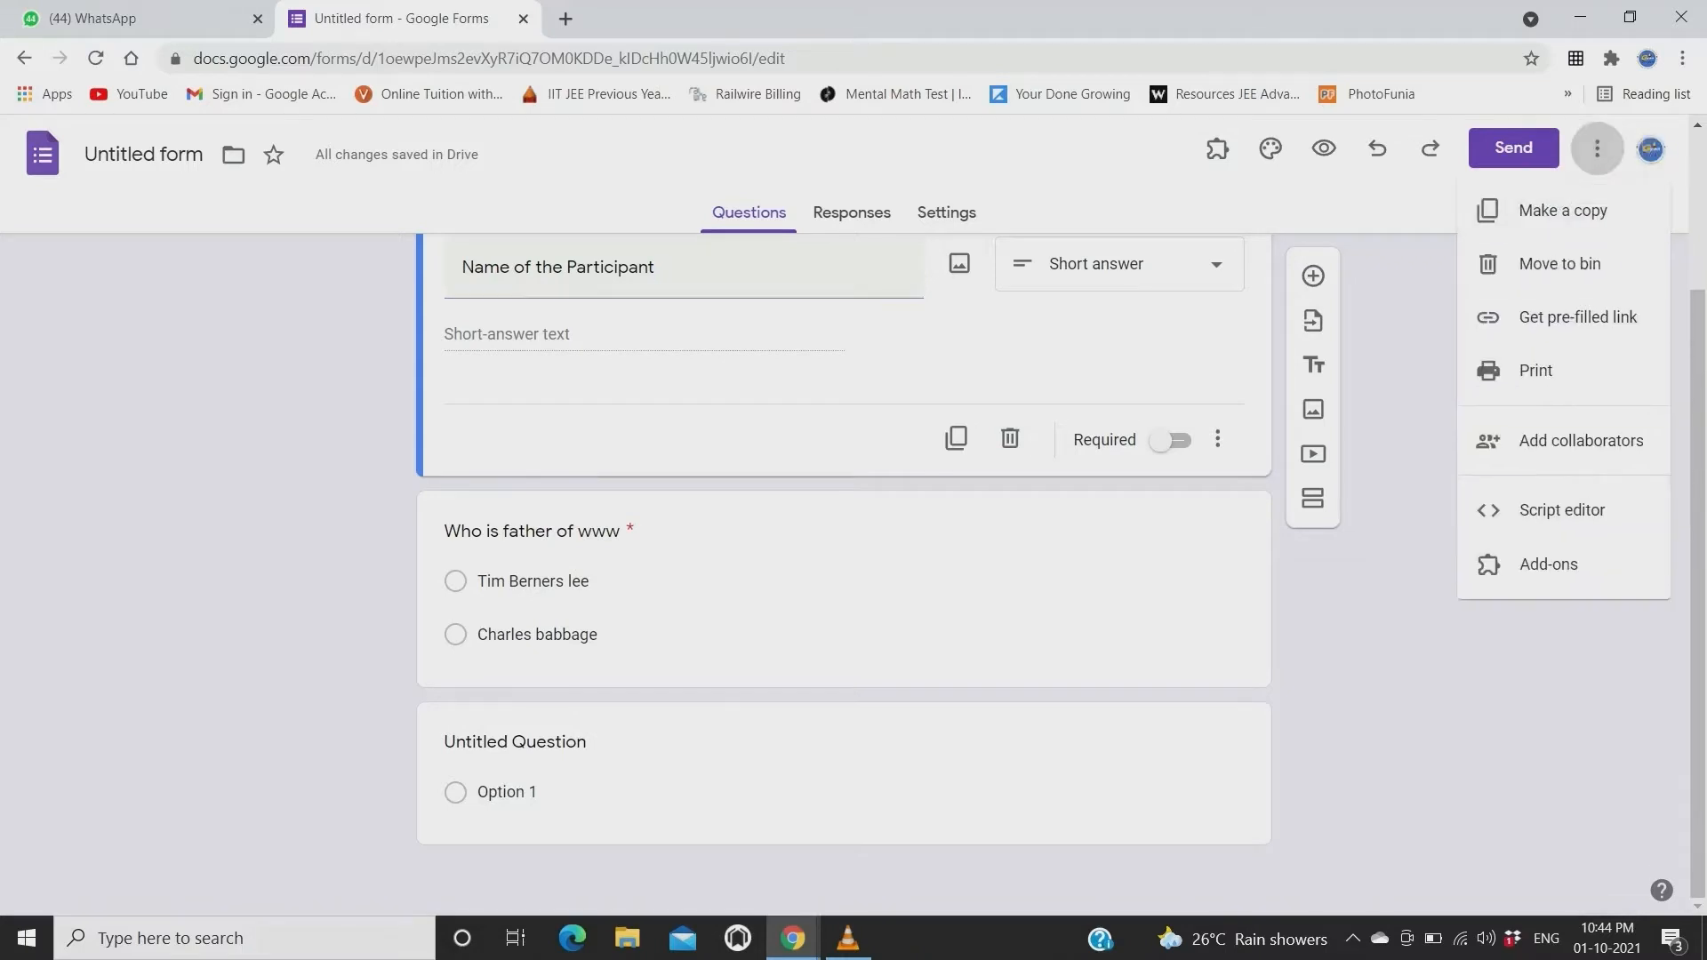
pyautogui.click(506, 792)
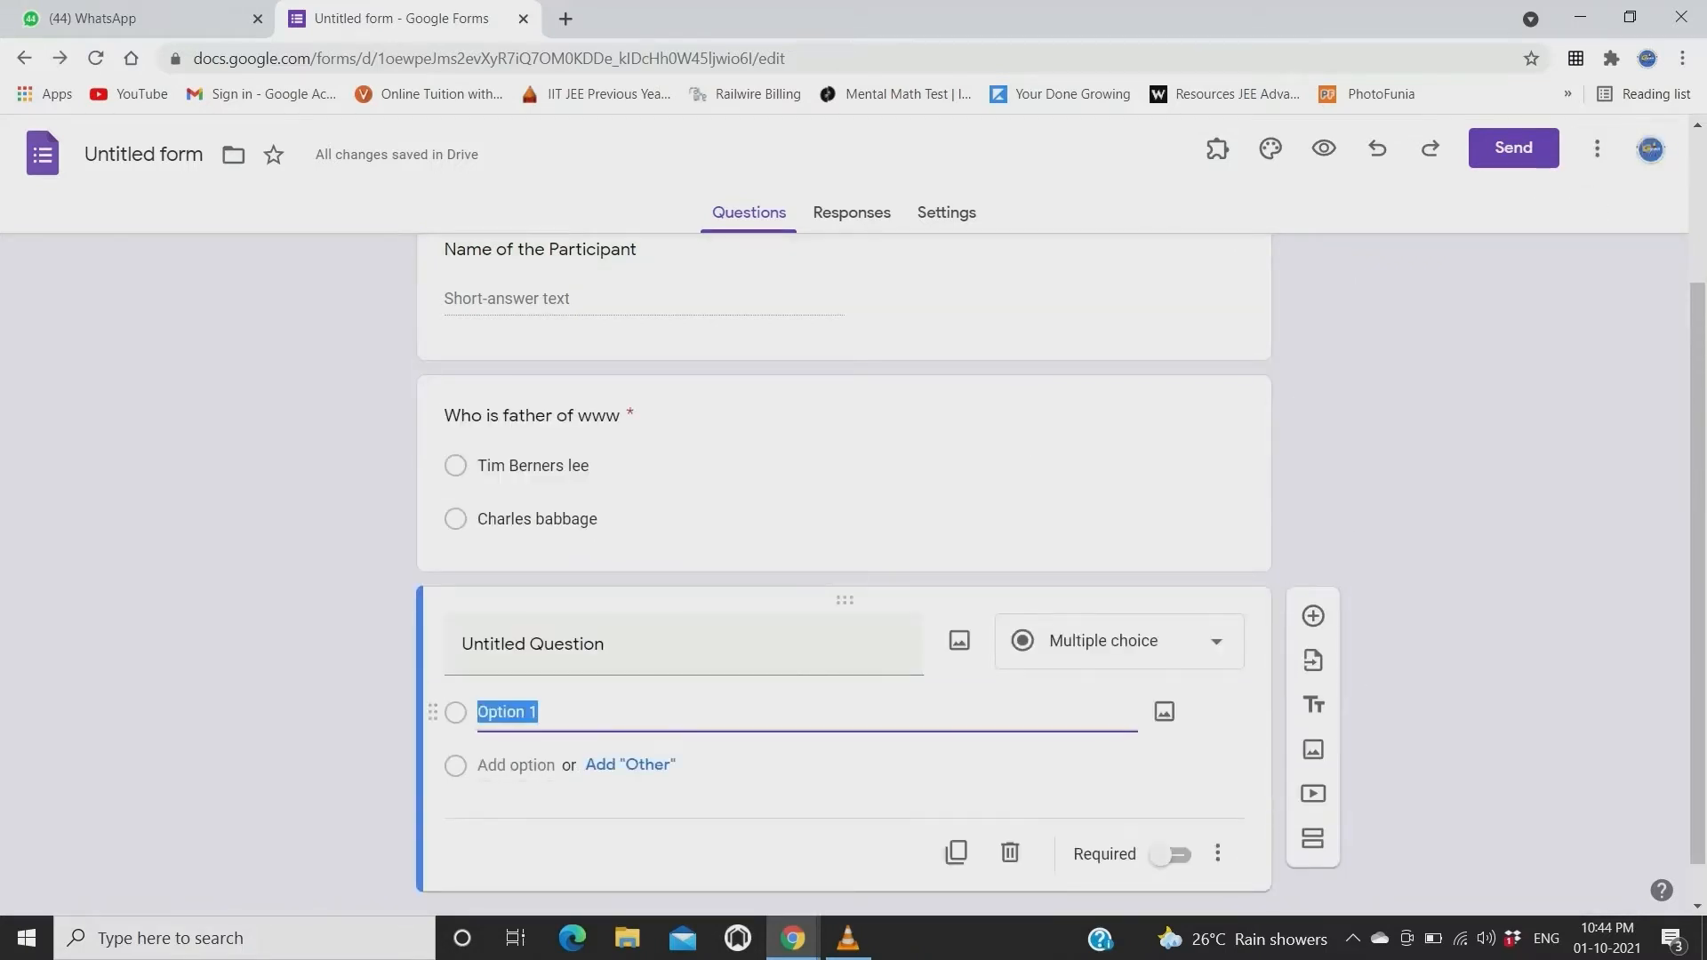
pyautogui.click(534, 644)
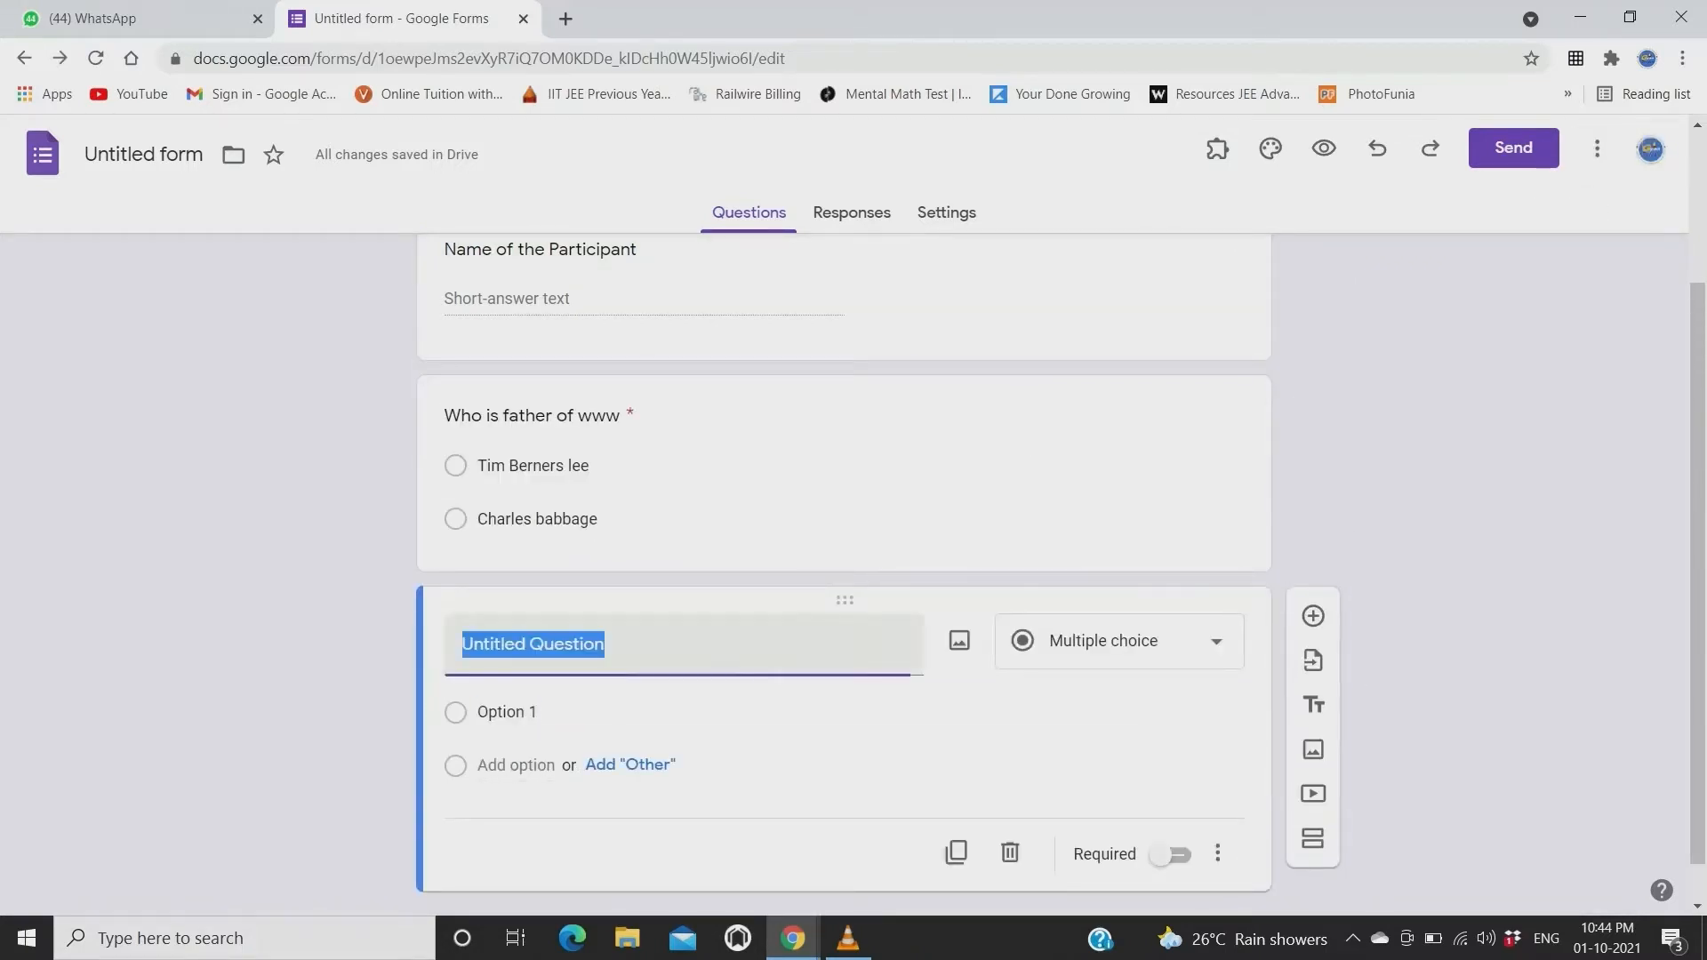
pyautogui.write('AI ')
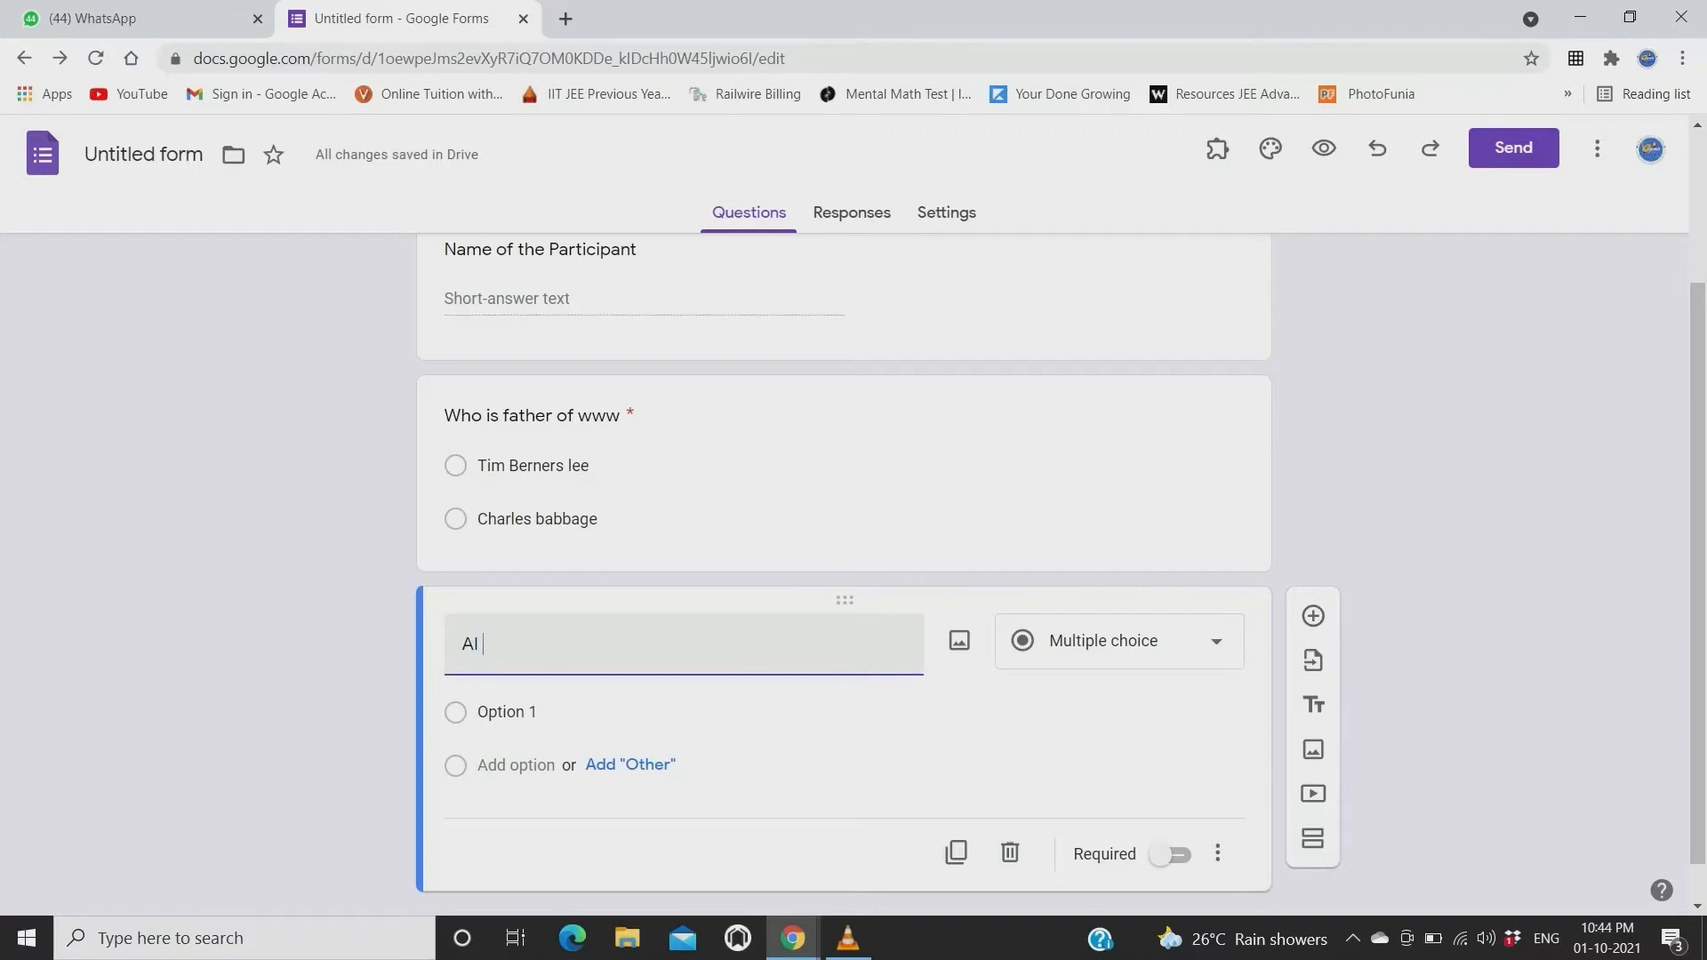
pyautogui.write('stands for')
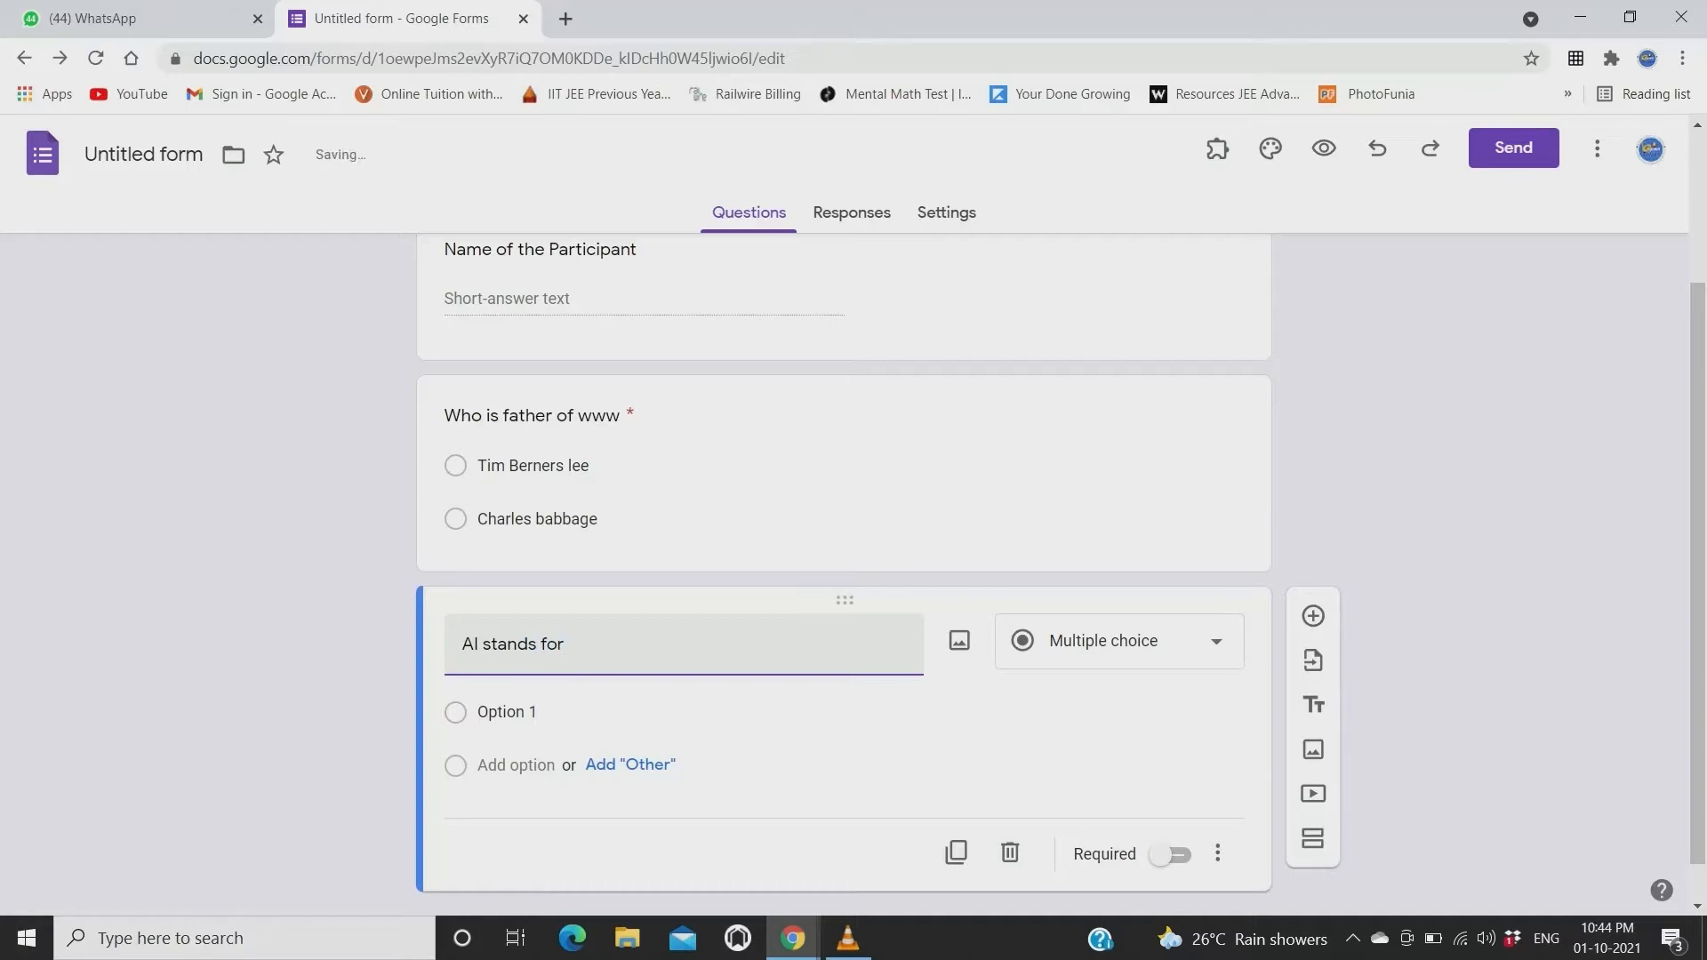
# Give the AI question the options "Artificial Intelligence" and "Atrificial Intellect", and make it required.
pyautogui.click(534, 713)
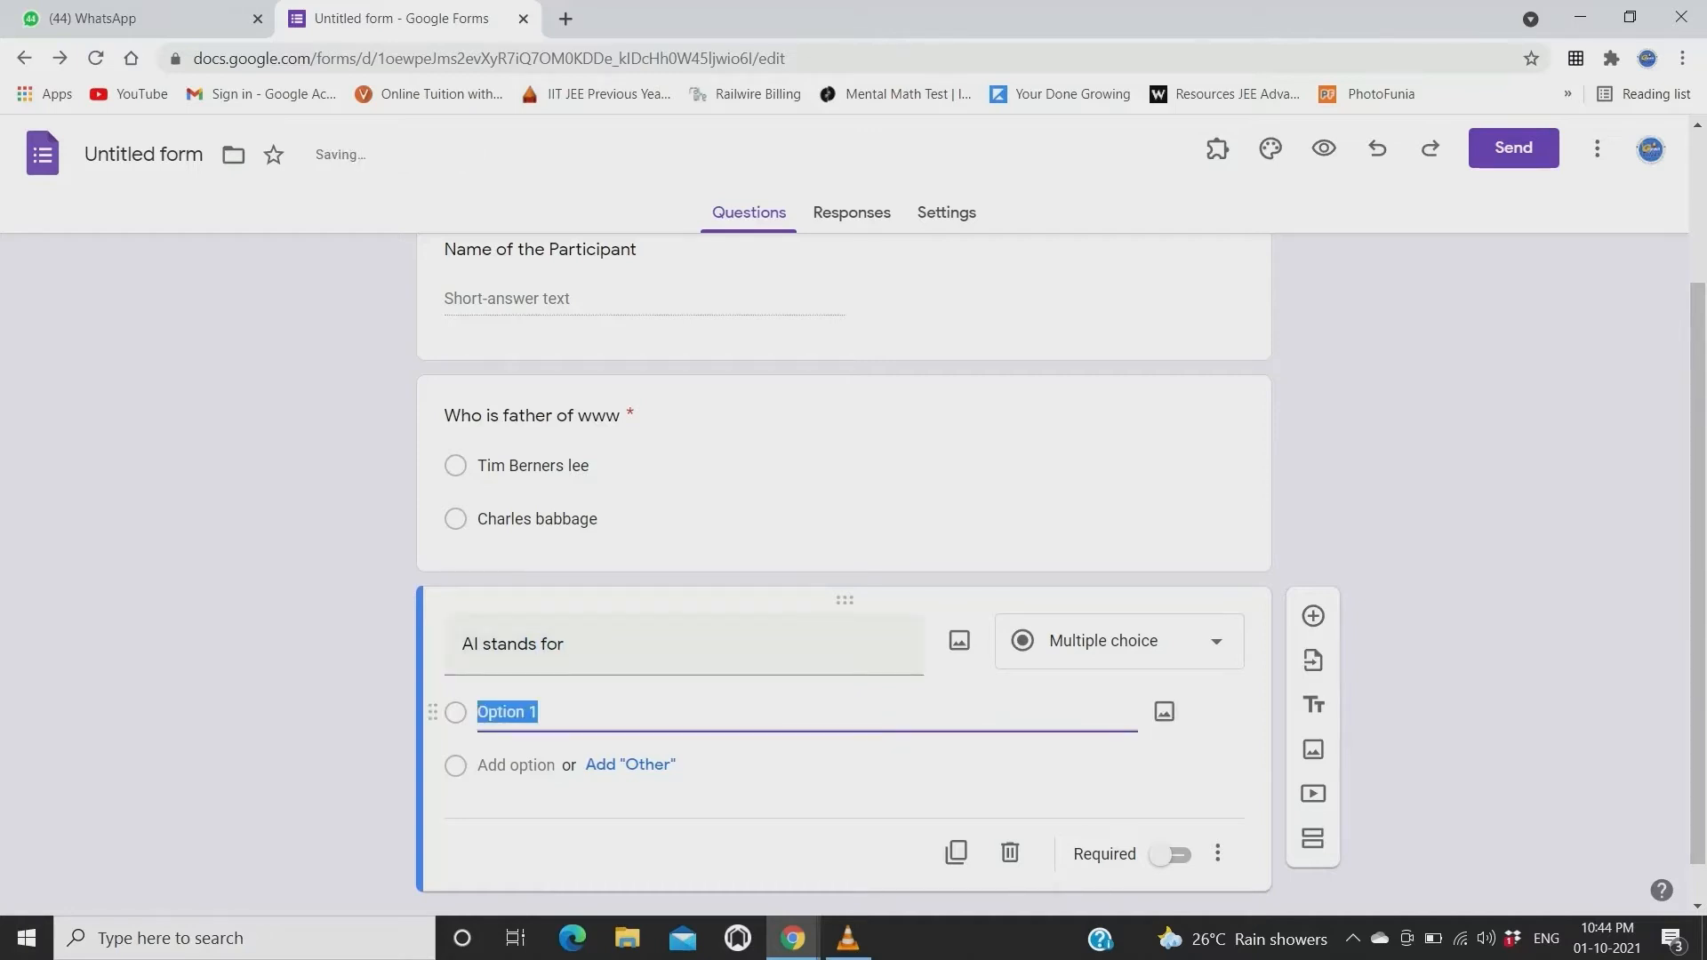
pyautogui.write('Arti')
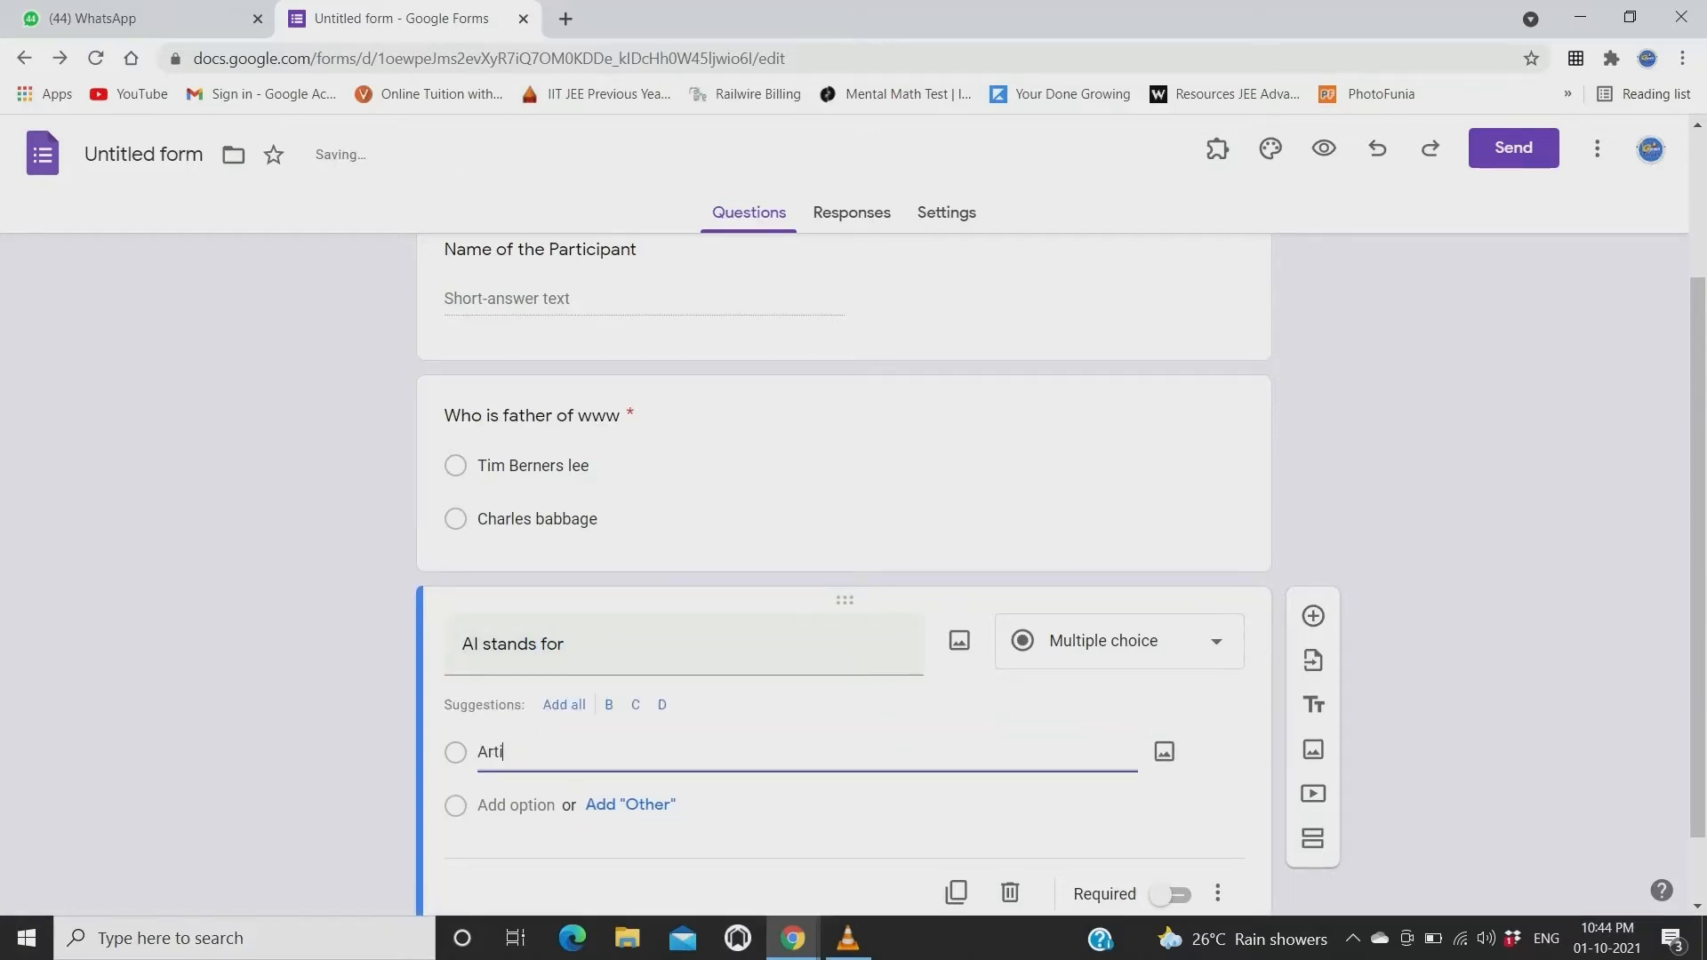
pyautogui.write('ficial ')
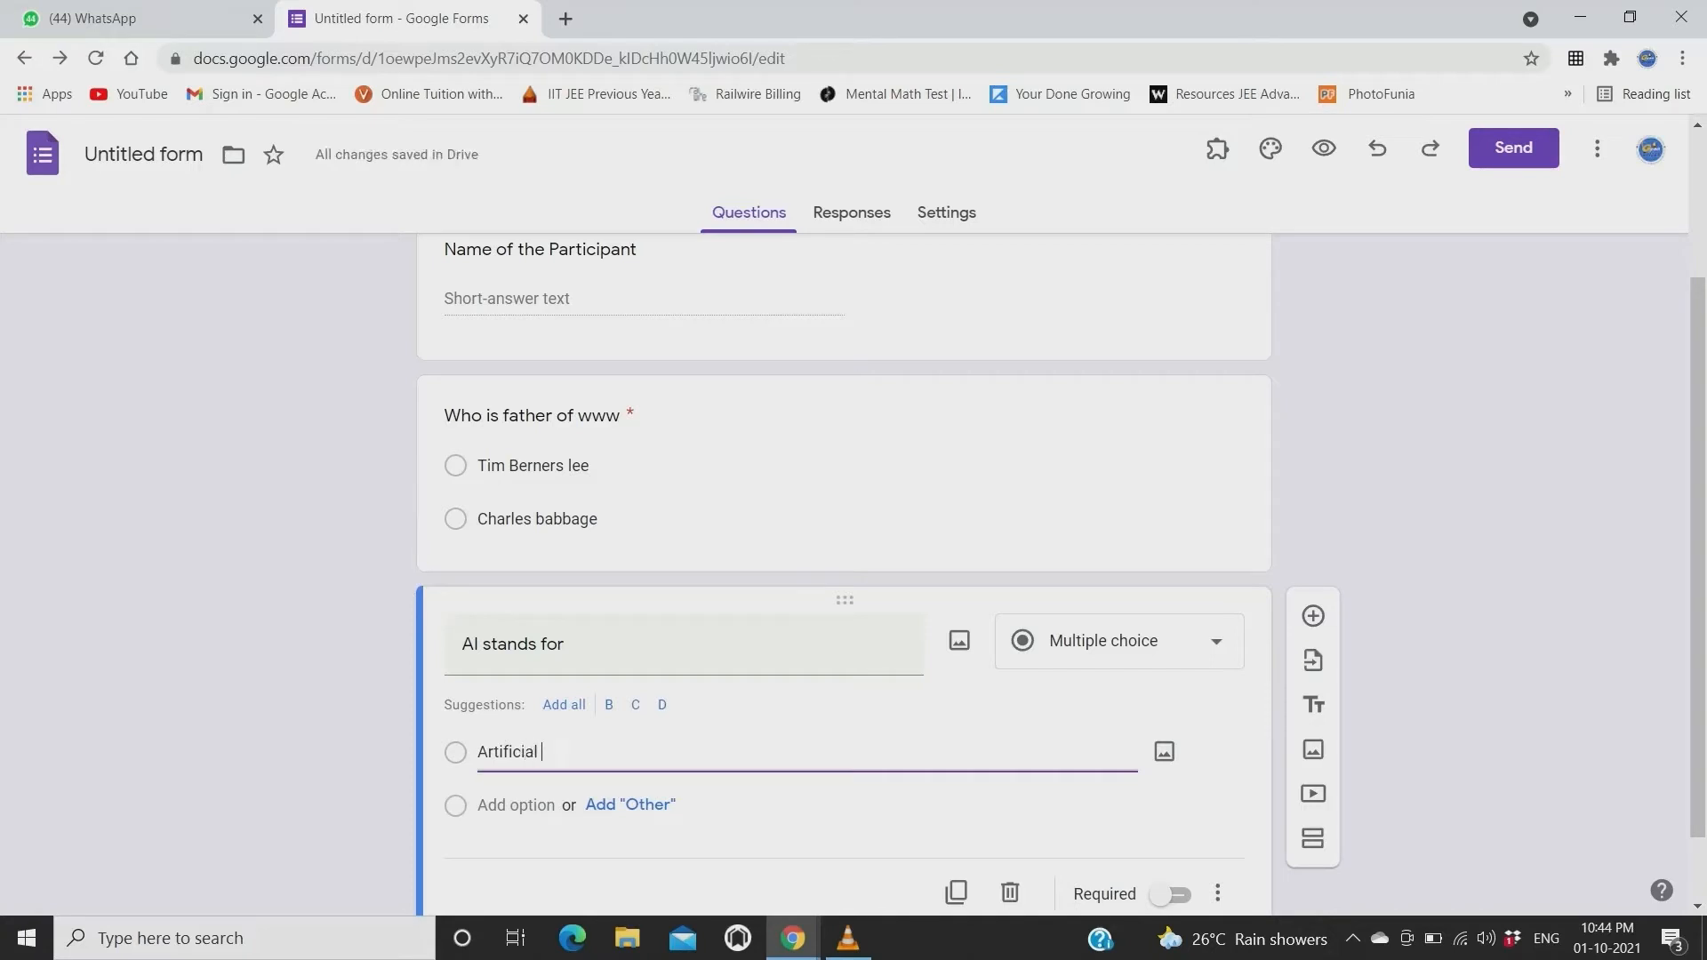
pyautogui.write('Intelle')
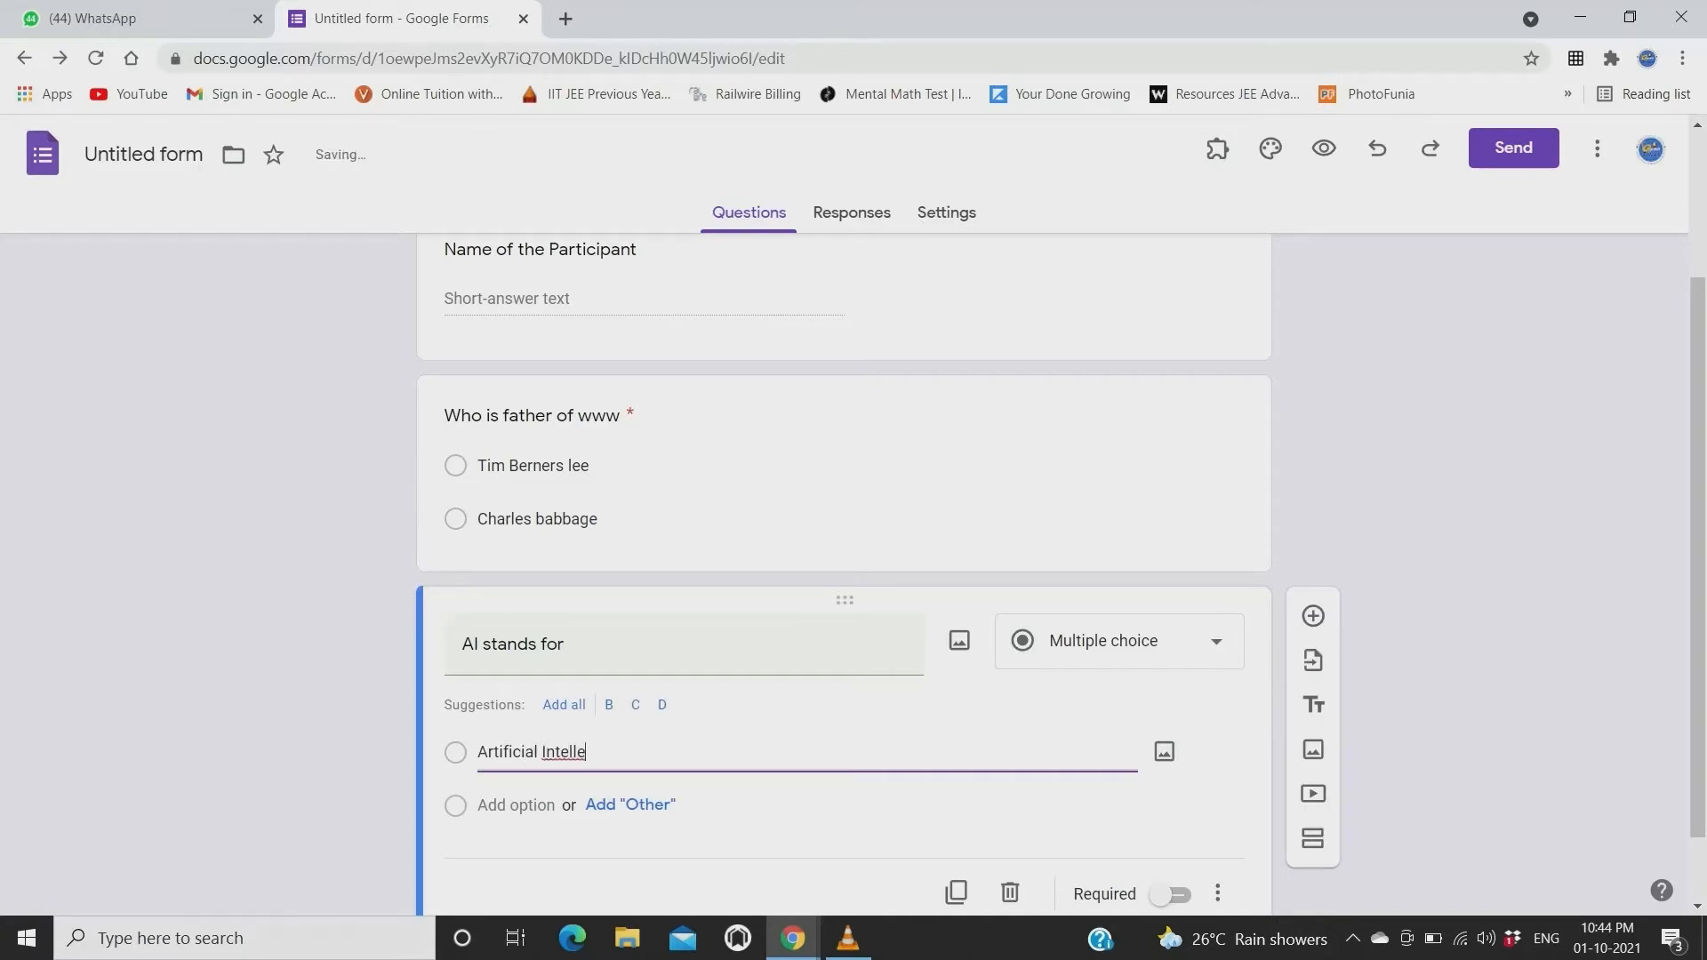
pyautogui.press('BackSpace')
pyautogui.write('igence')
pyautogui.press('Return')
pyautogui.write('A')
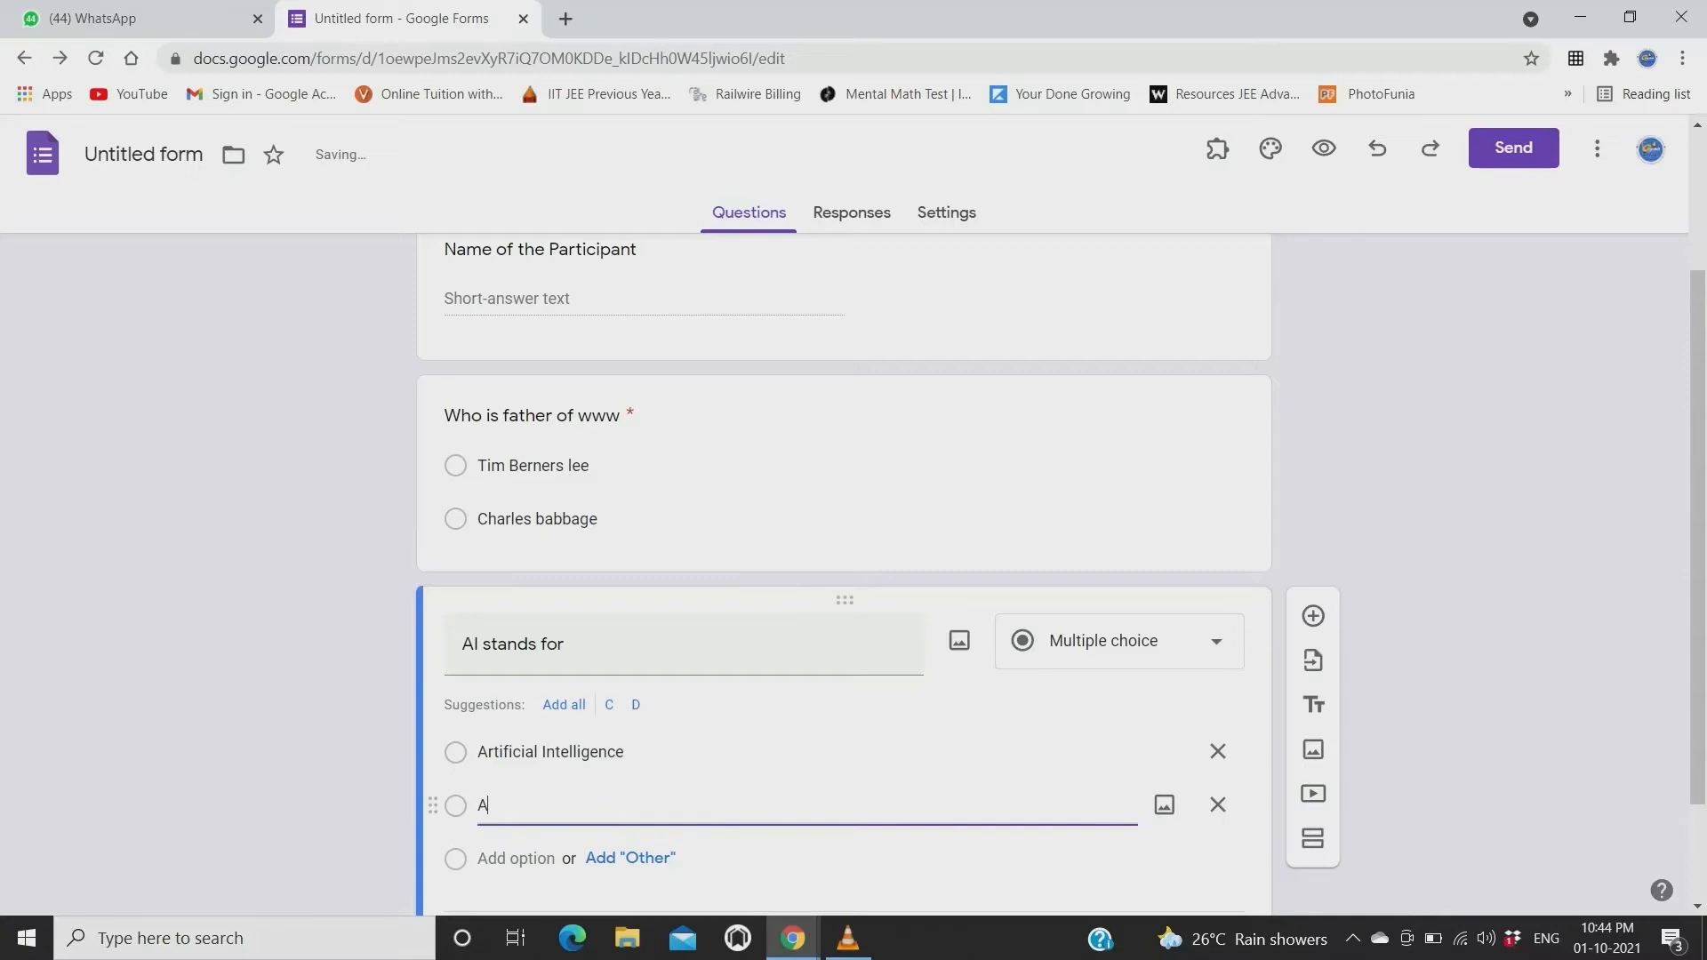
pyautogui.write('trificial Intellect')
pyautogui.click(845, 859)
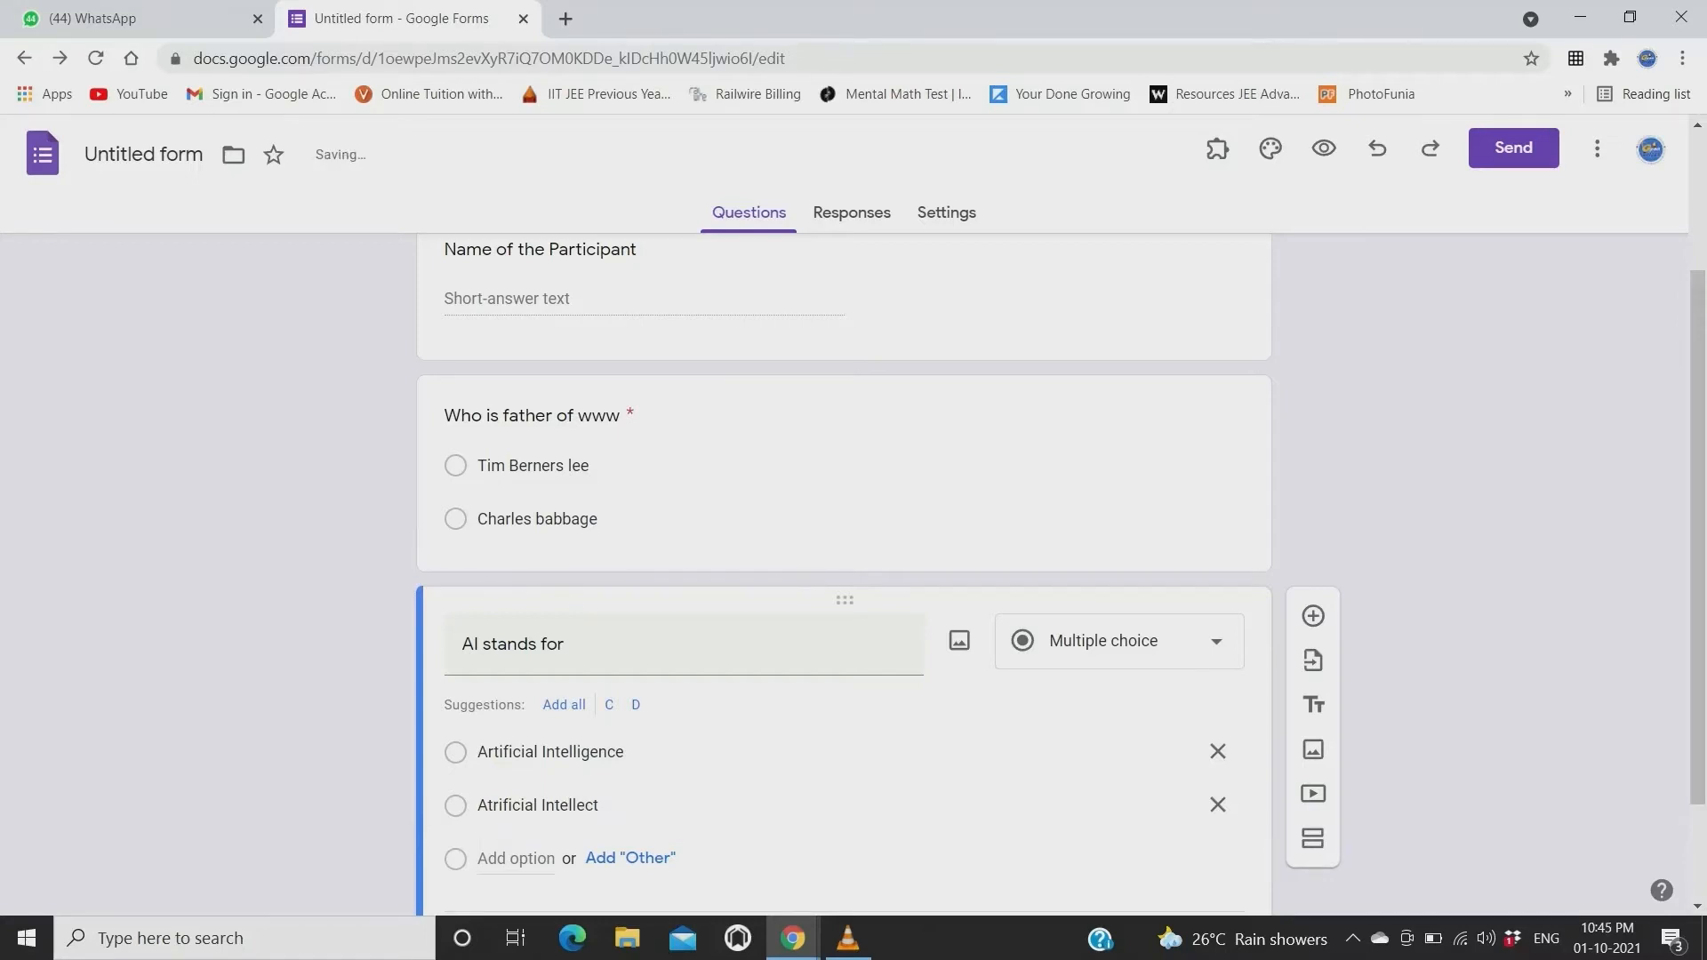
pyautogui.scroll(-1, 845, 806)
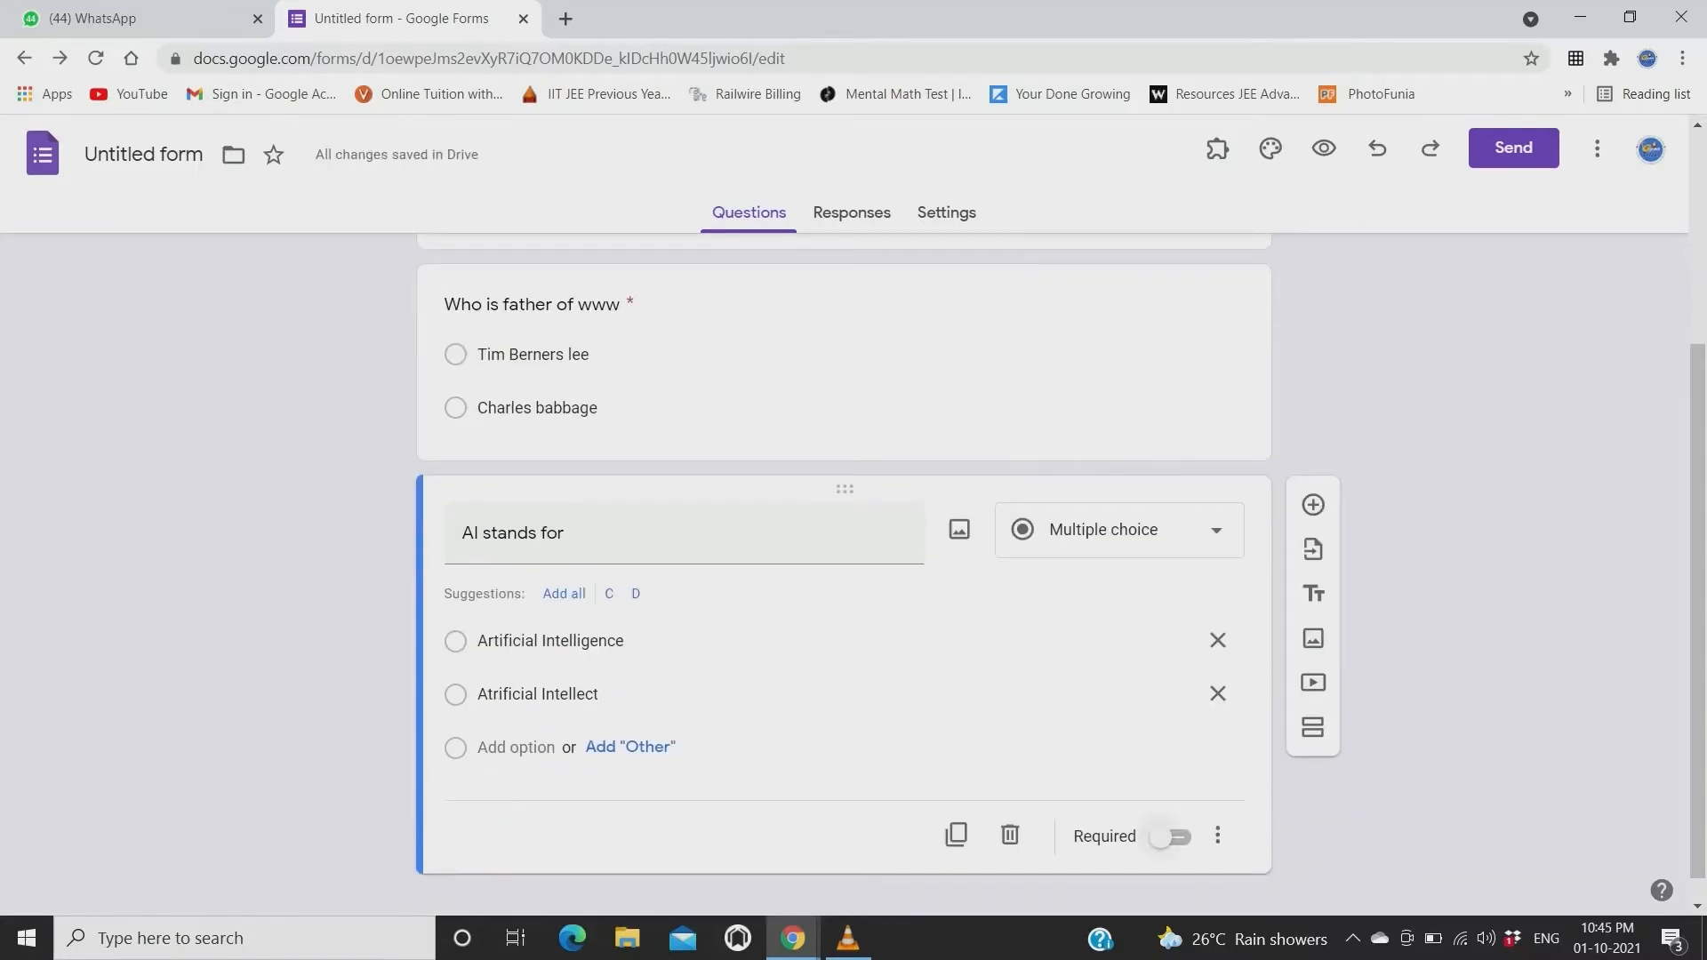
pyautogui.click(1165, 837)
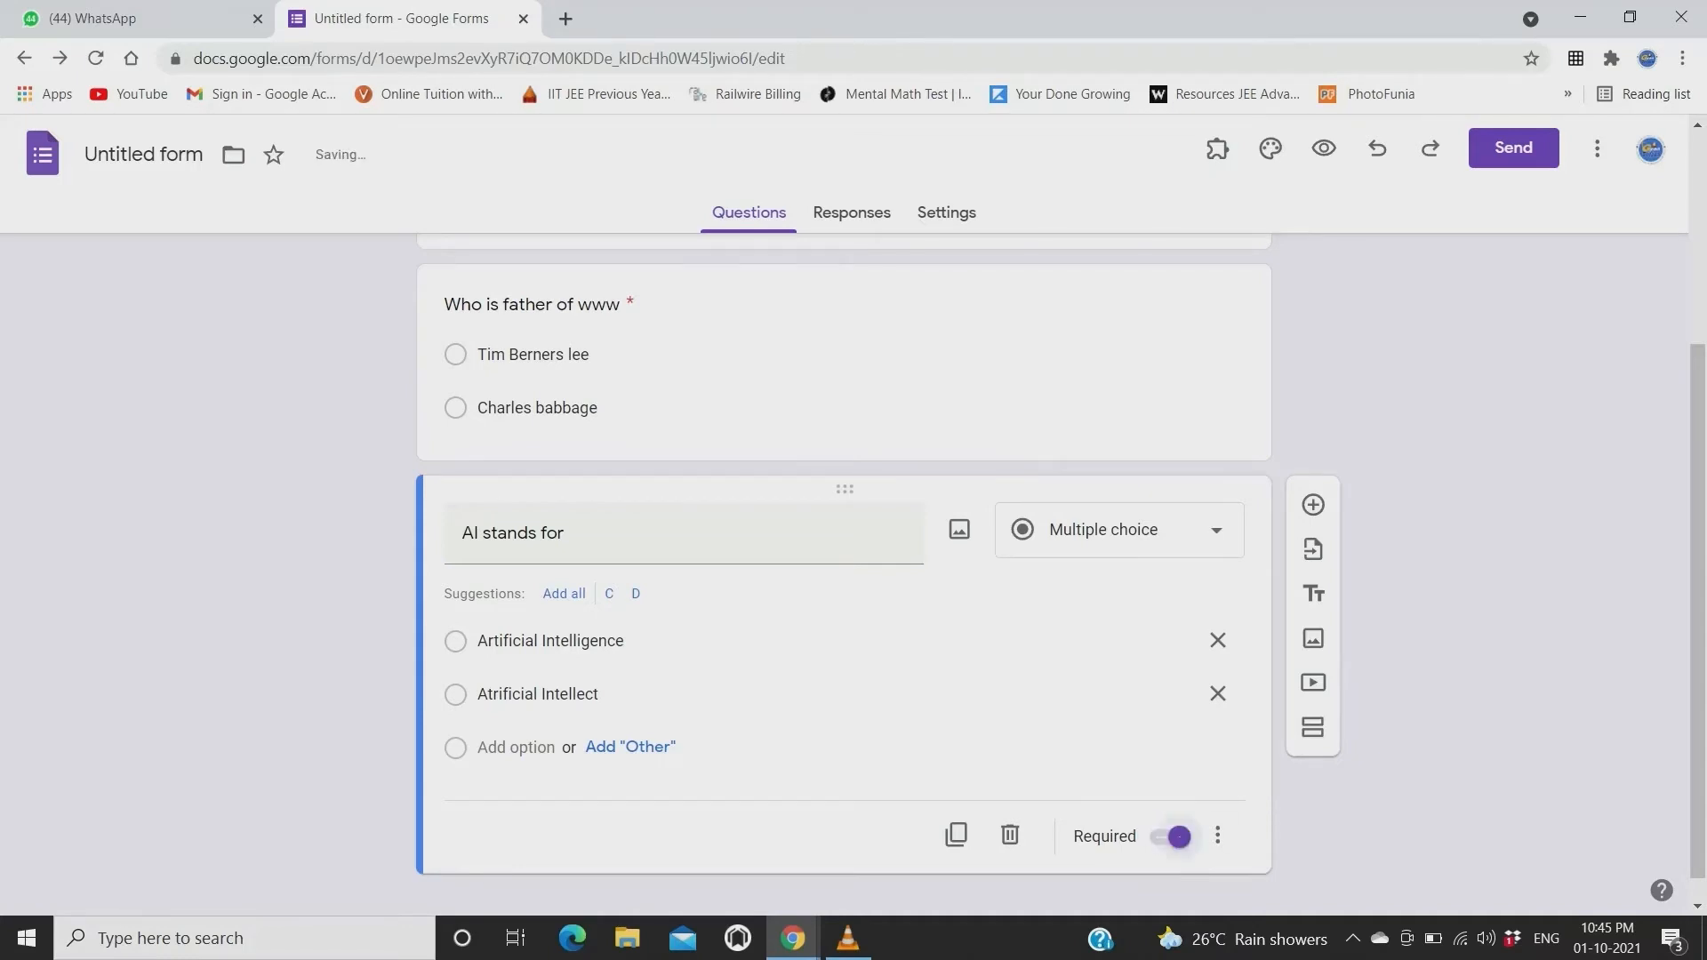
pyautogui.click(1597, 148)
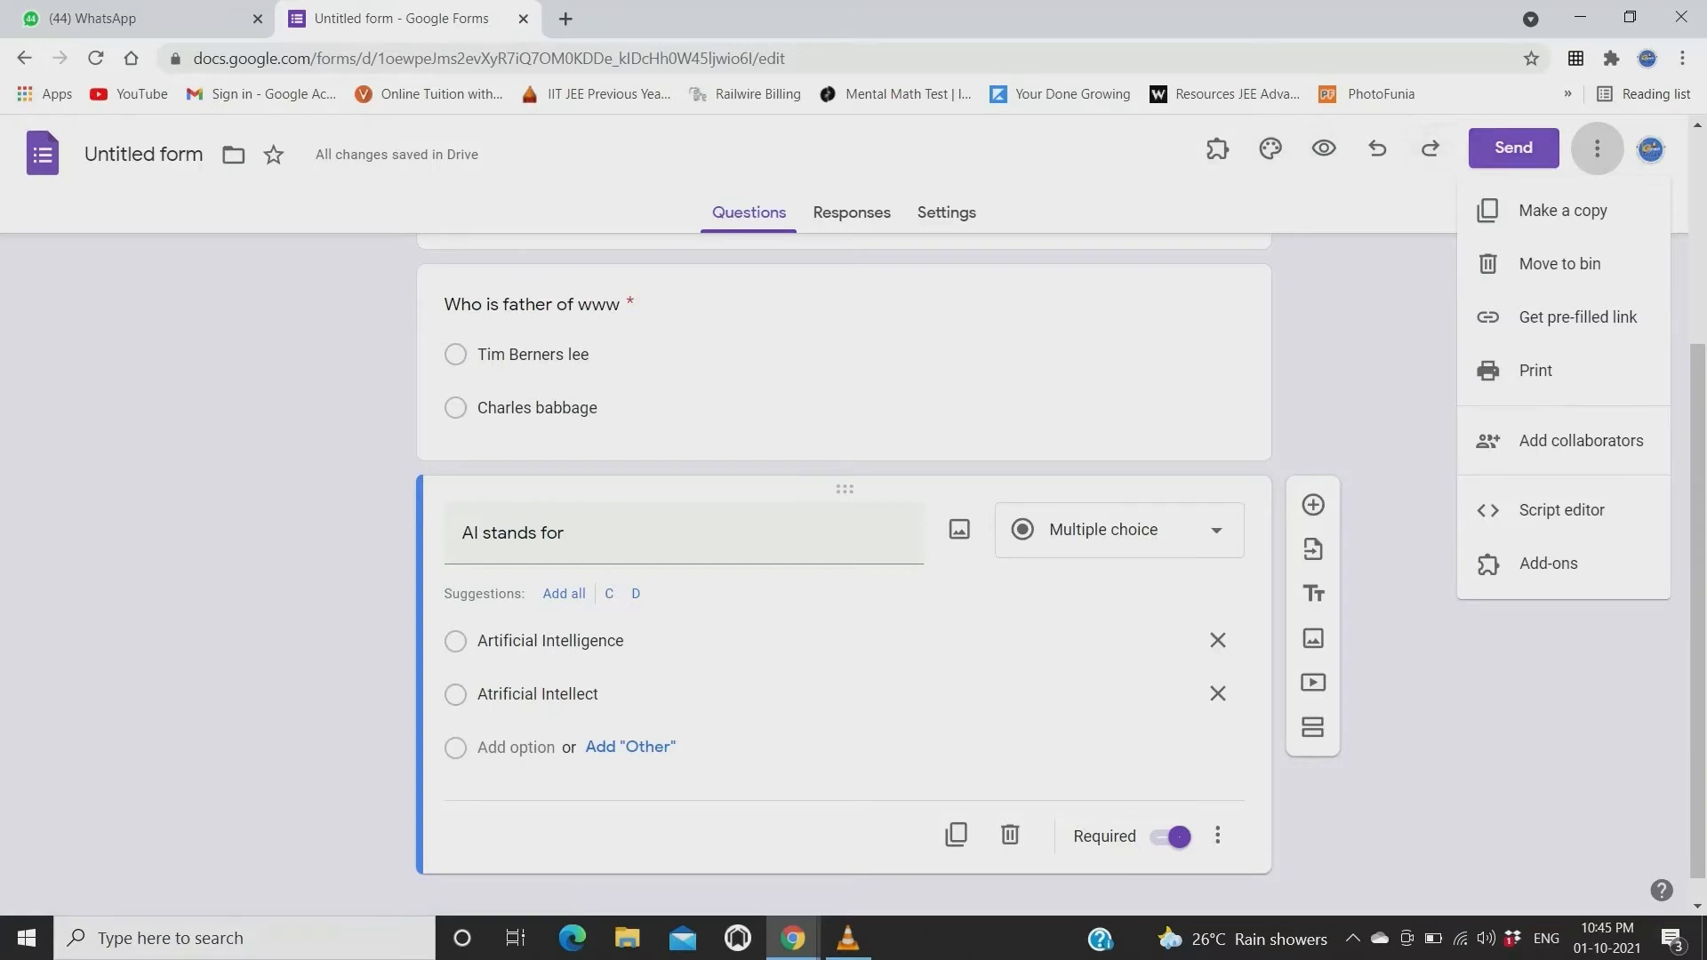
pyautogui.scroll(4, 1423, 445)
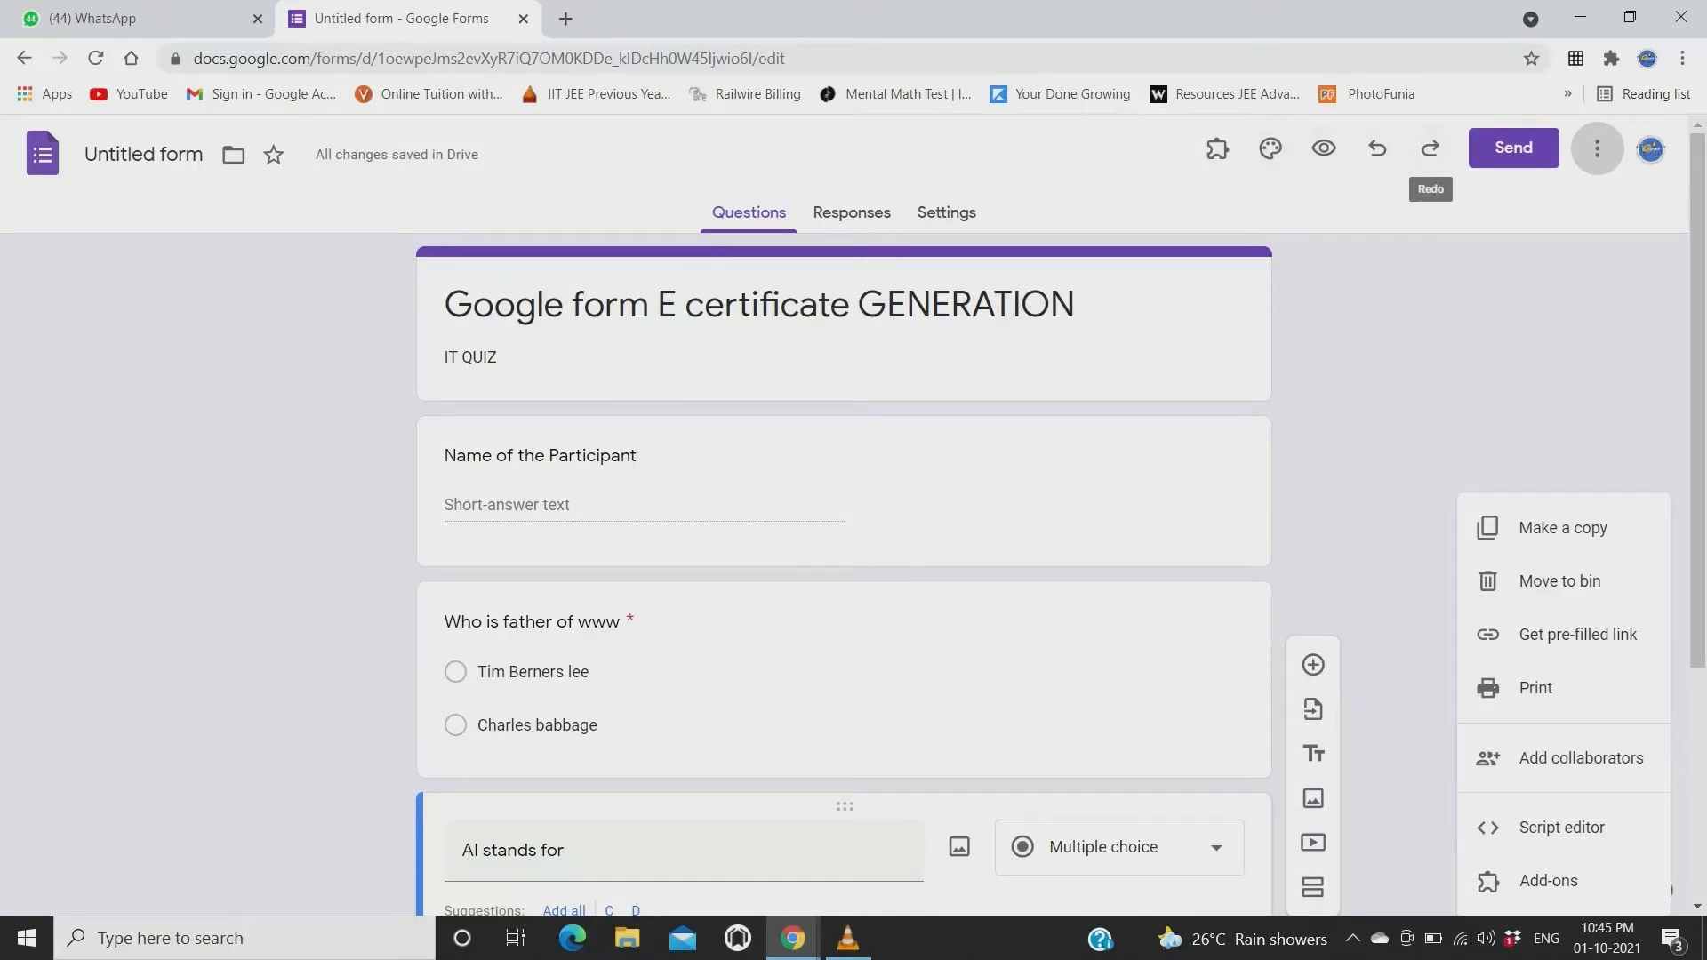
pyautogui.click(1598, 149)
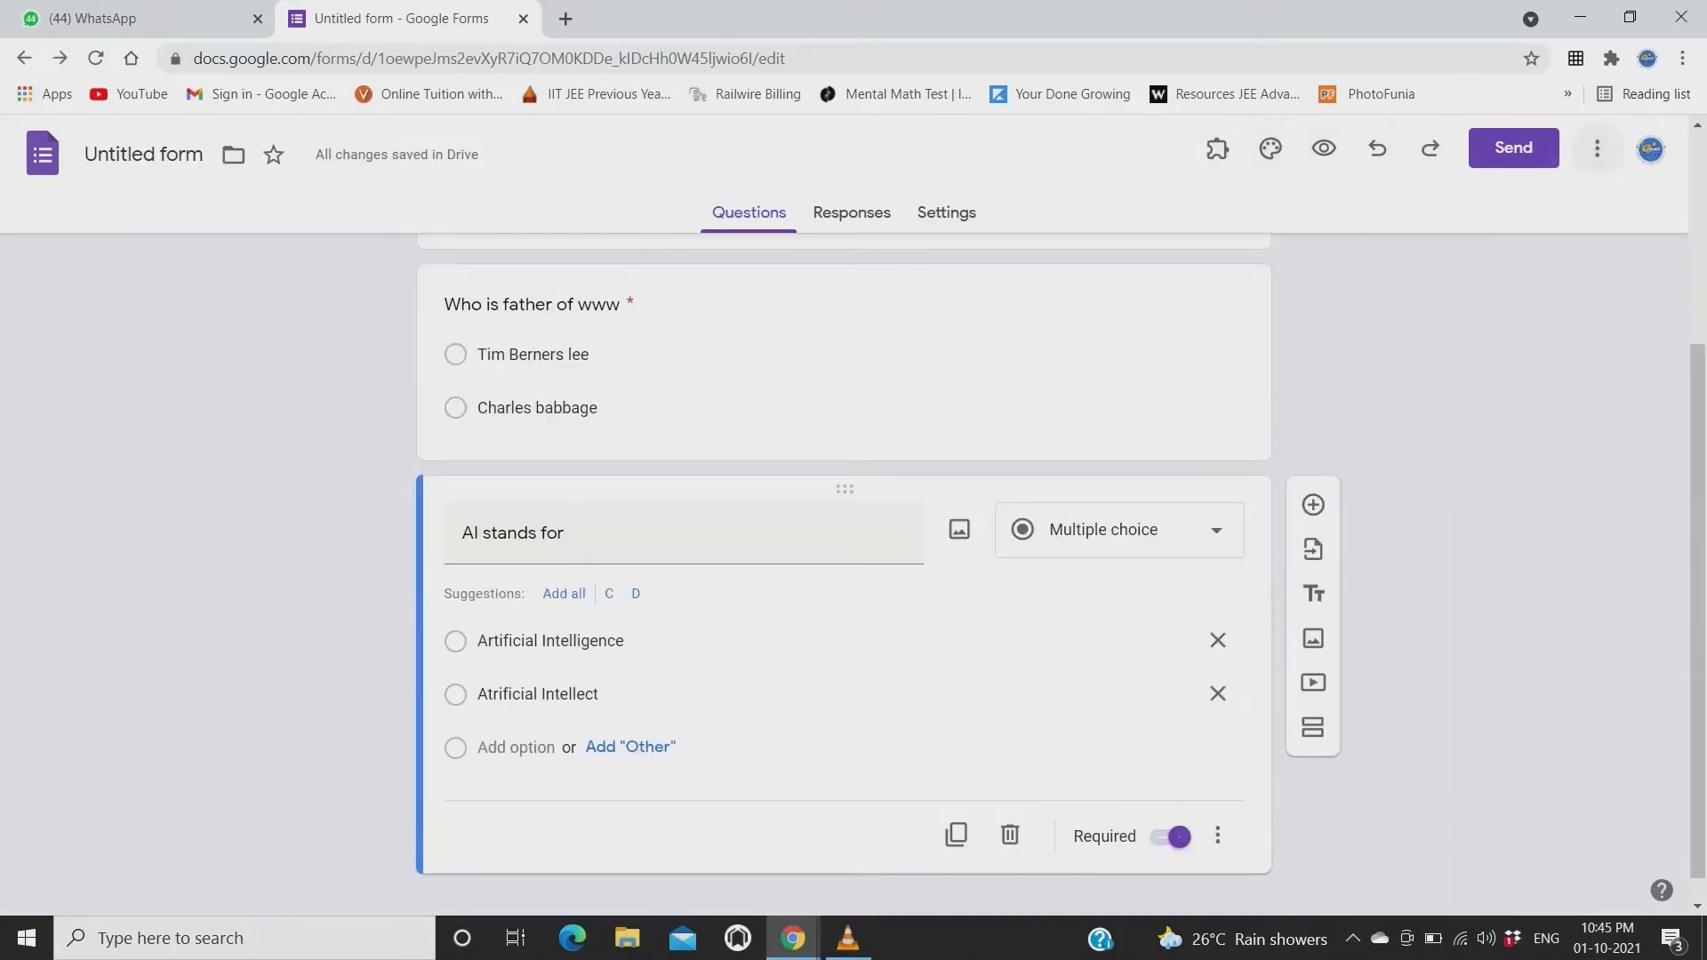
# Turn the form into a quiz in the form settings and look through the remaining quiz and default settings.
pyautogui.click(947, 212)
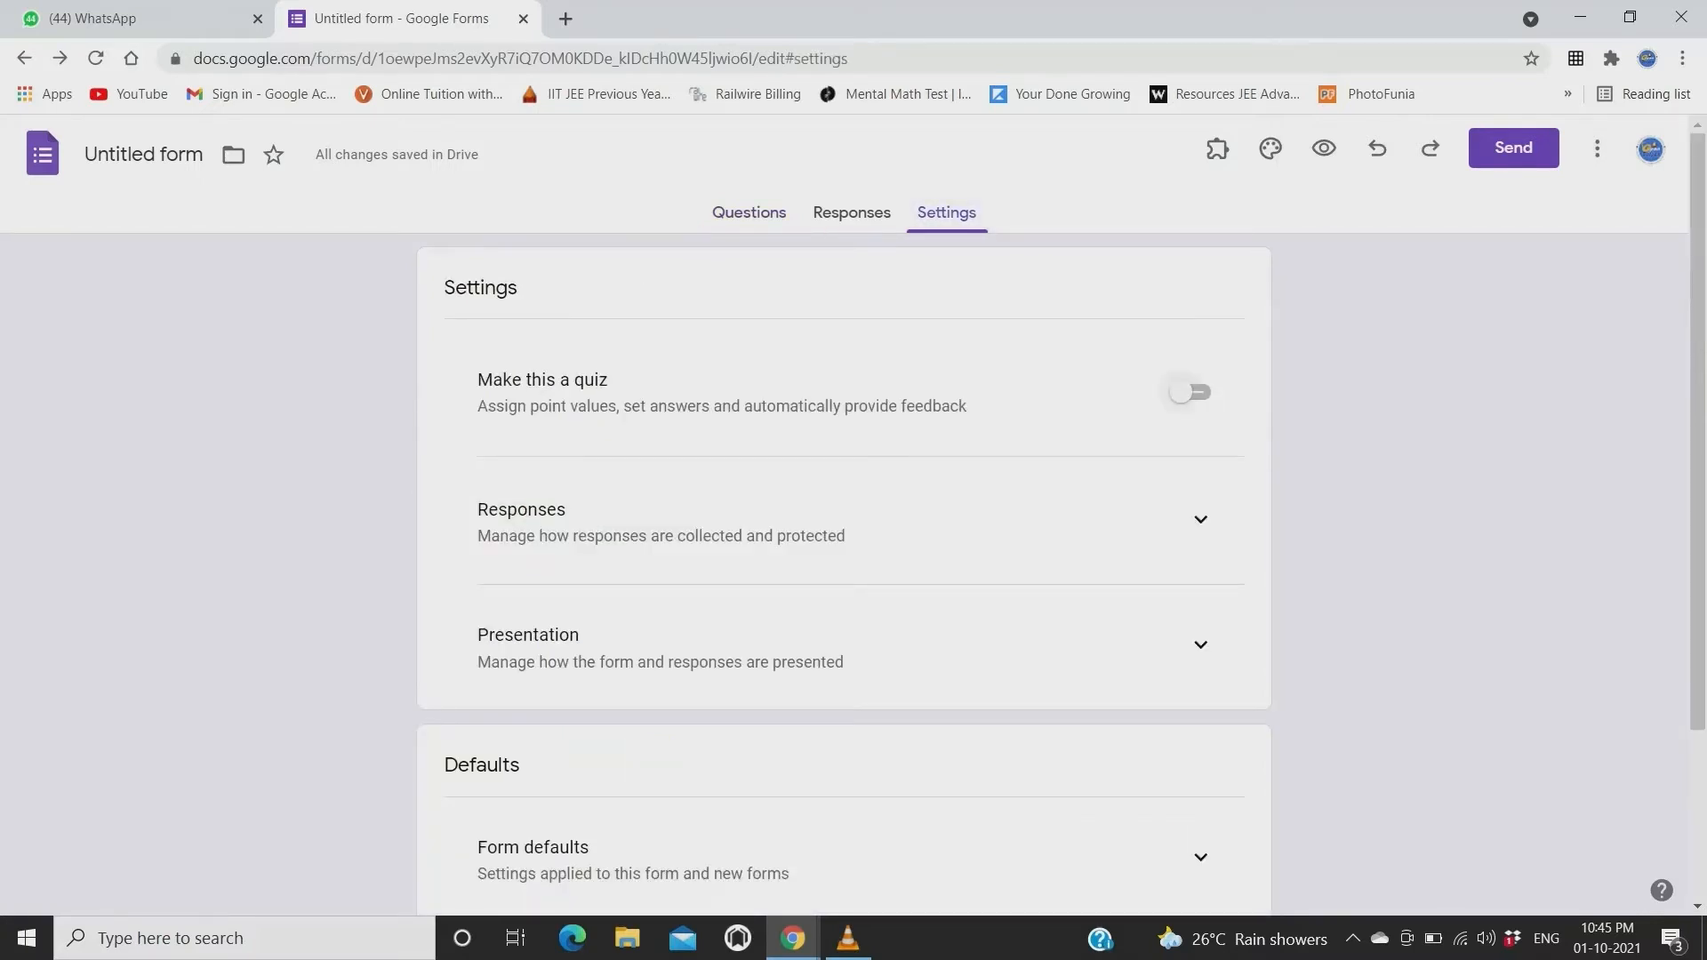
pyautogui.click(1191, 392)
pyautogui.scroll(-5, 845, 578)
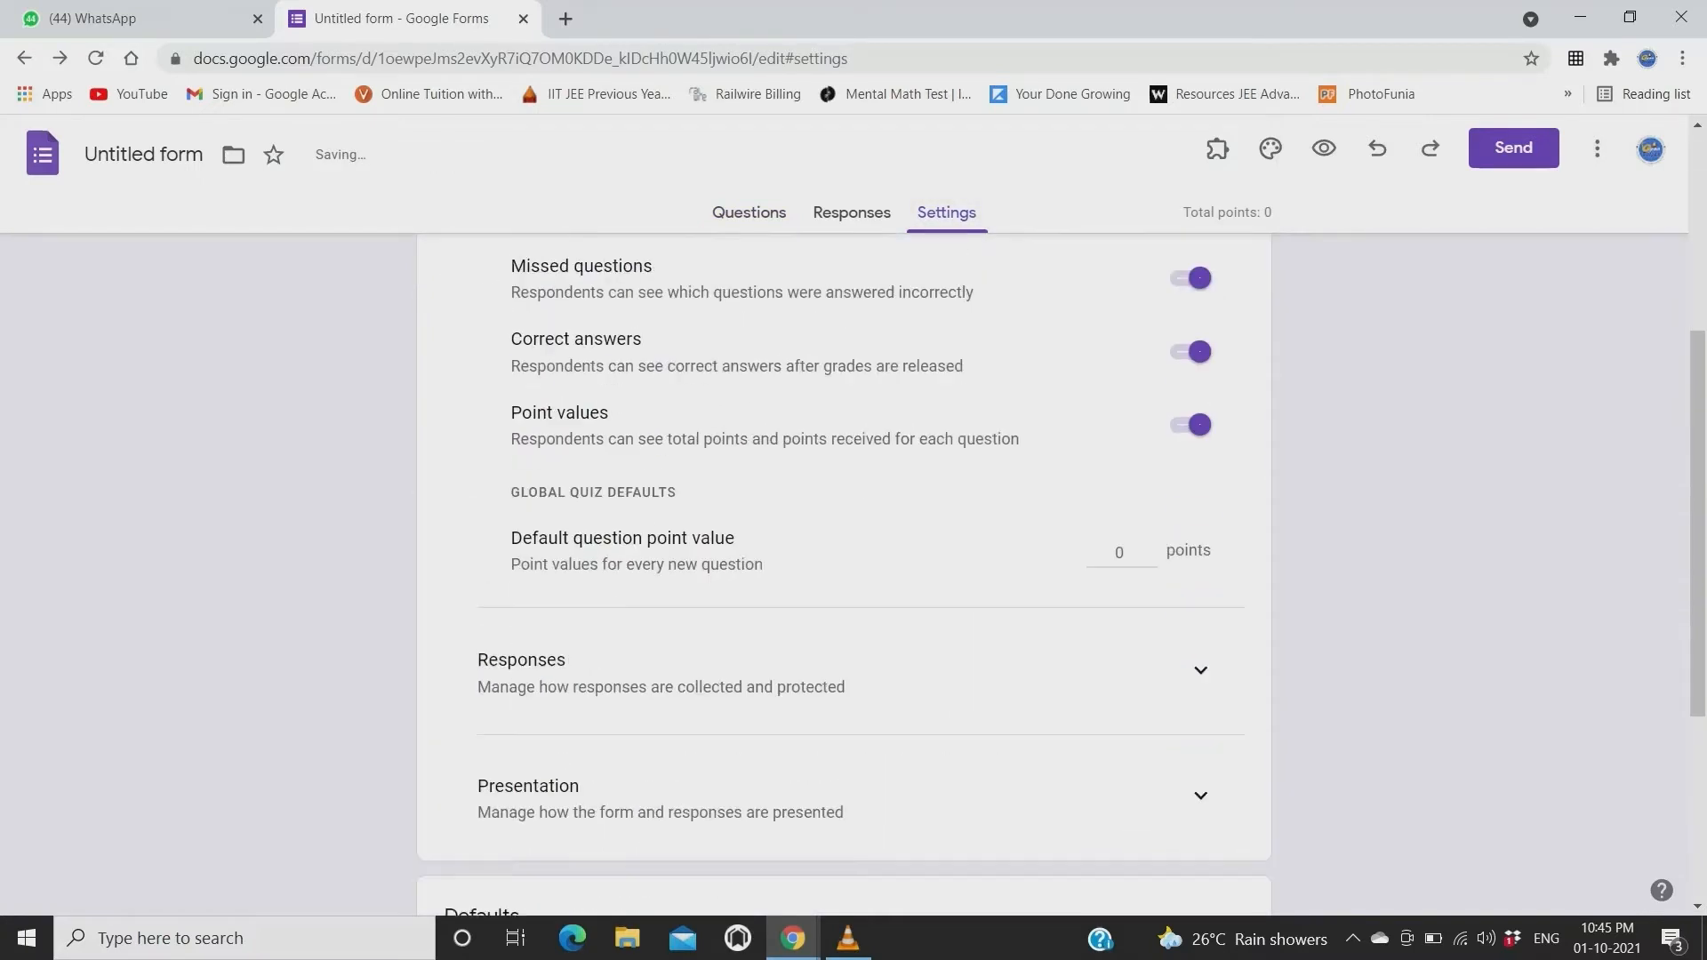
pyautogui.scroll(-1, 845, 578)
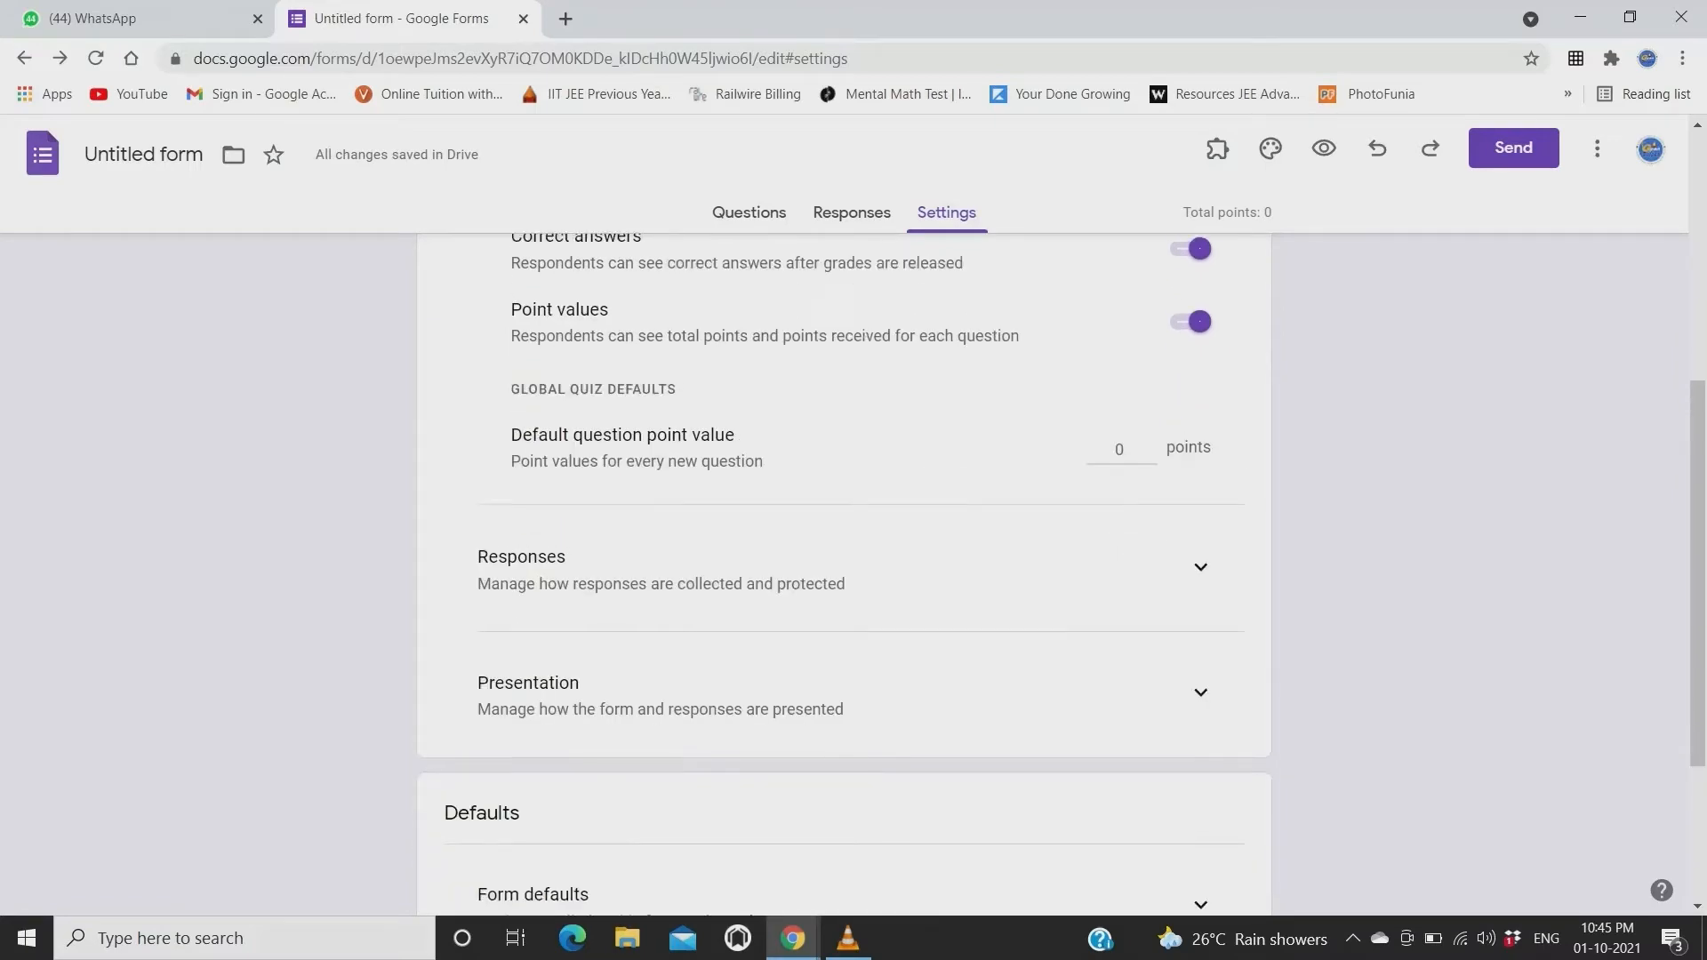
pyautogui.scroll(1, 845, 578)
pyautogui.scroll(-4, 845, 578)
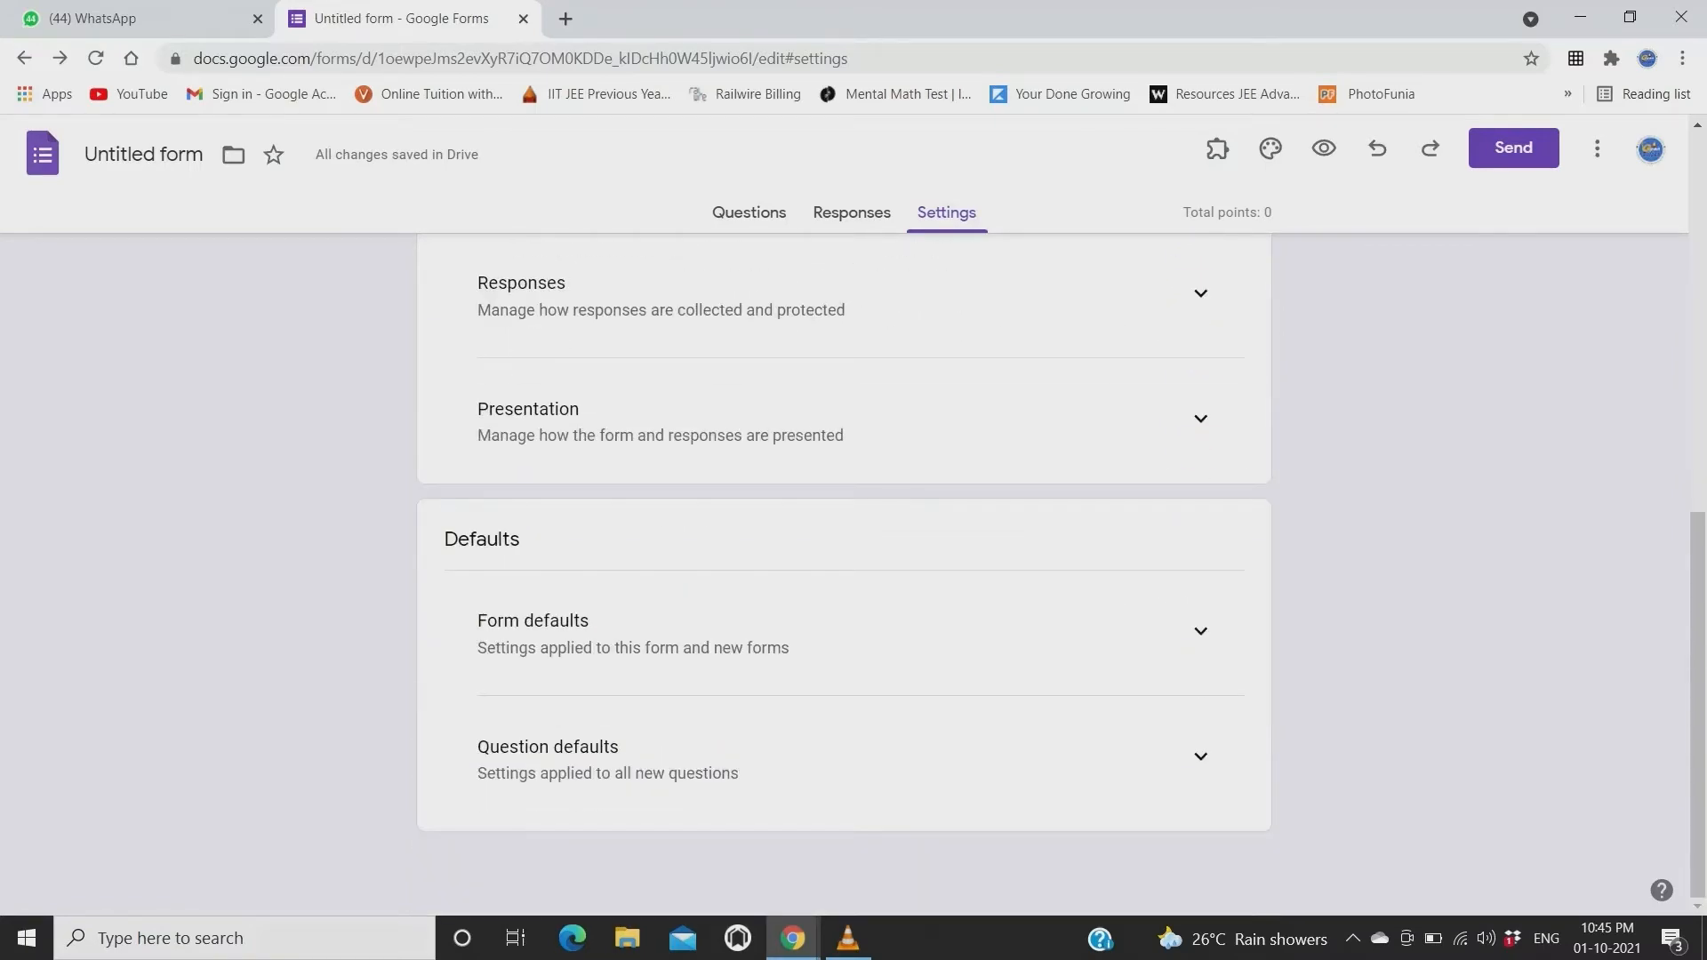
# Return to the form's questions, check the participant name and www questions, and reload the page.
pyautogui.click(749, 213)
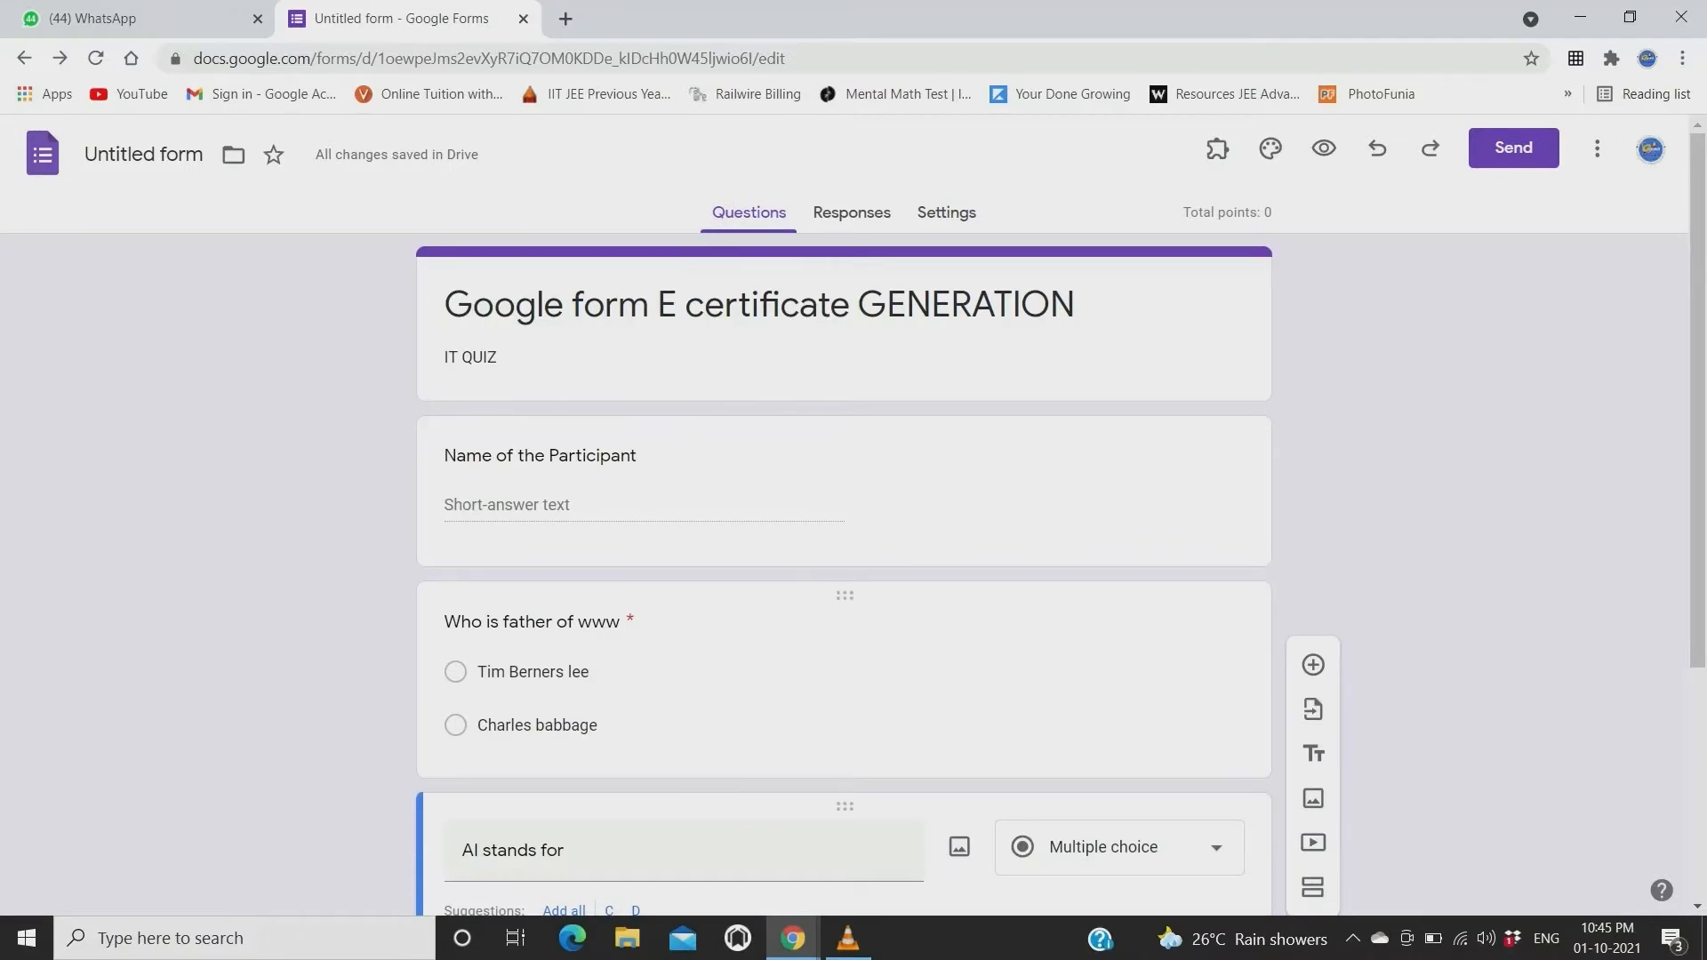
pyautogui.click(534, 674)
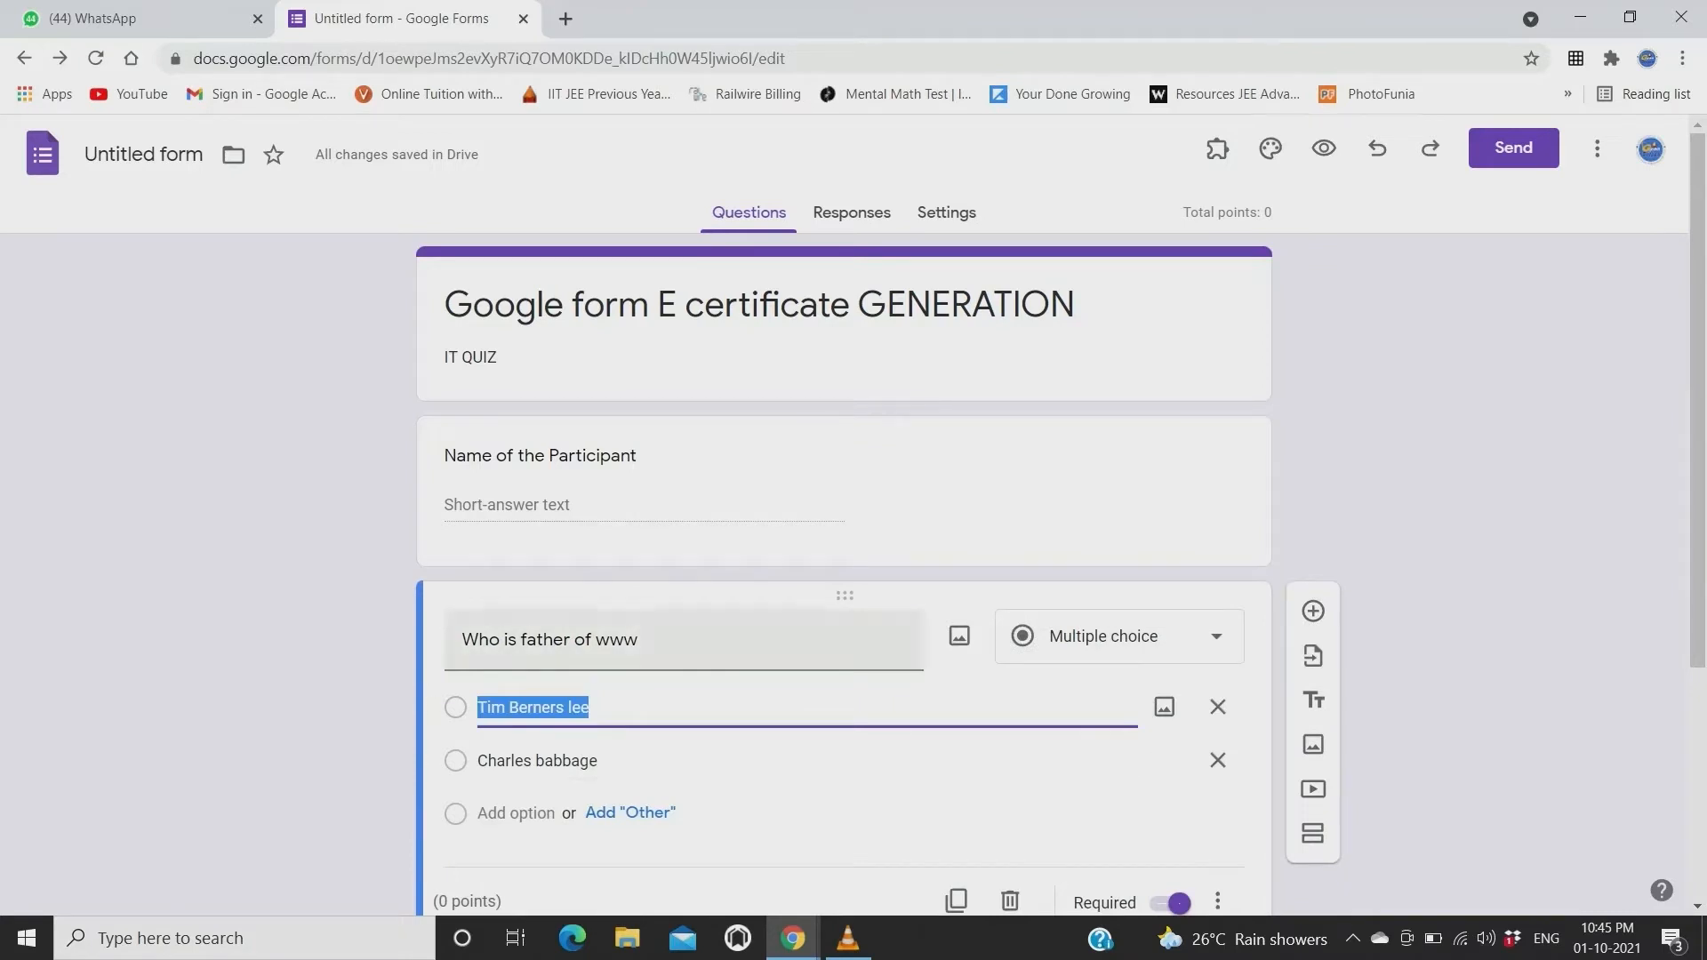
pyautogui.click(569, 464)
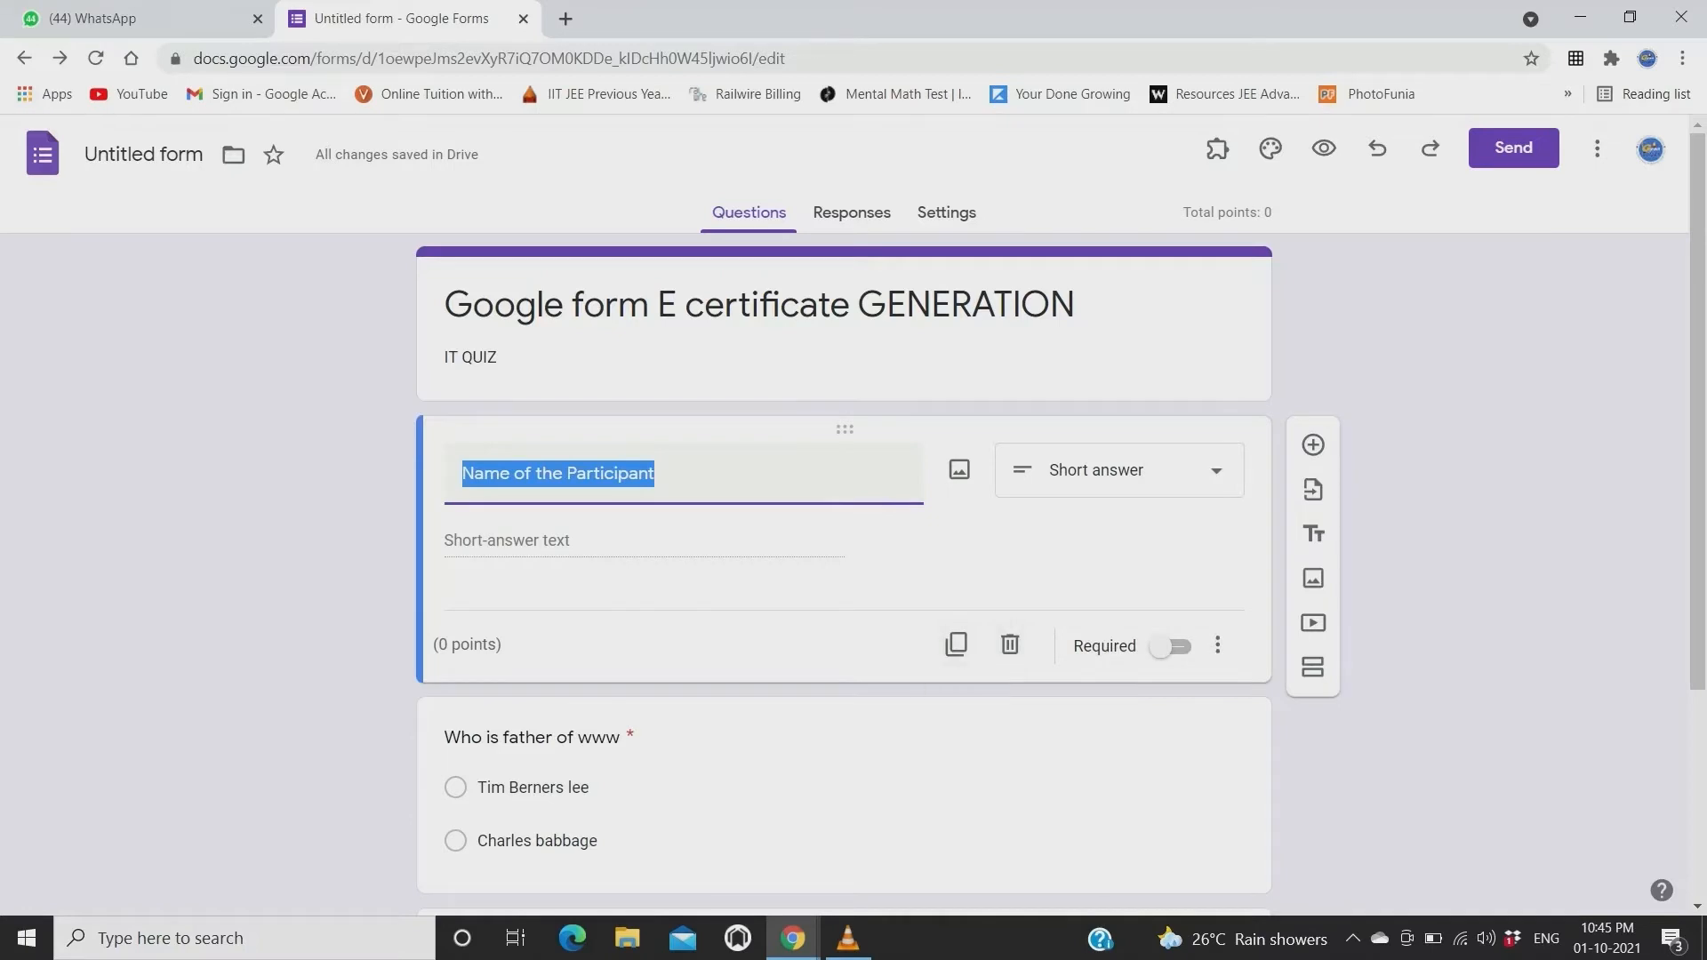
pyautogui.click(552, 783)
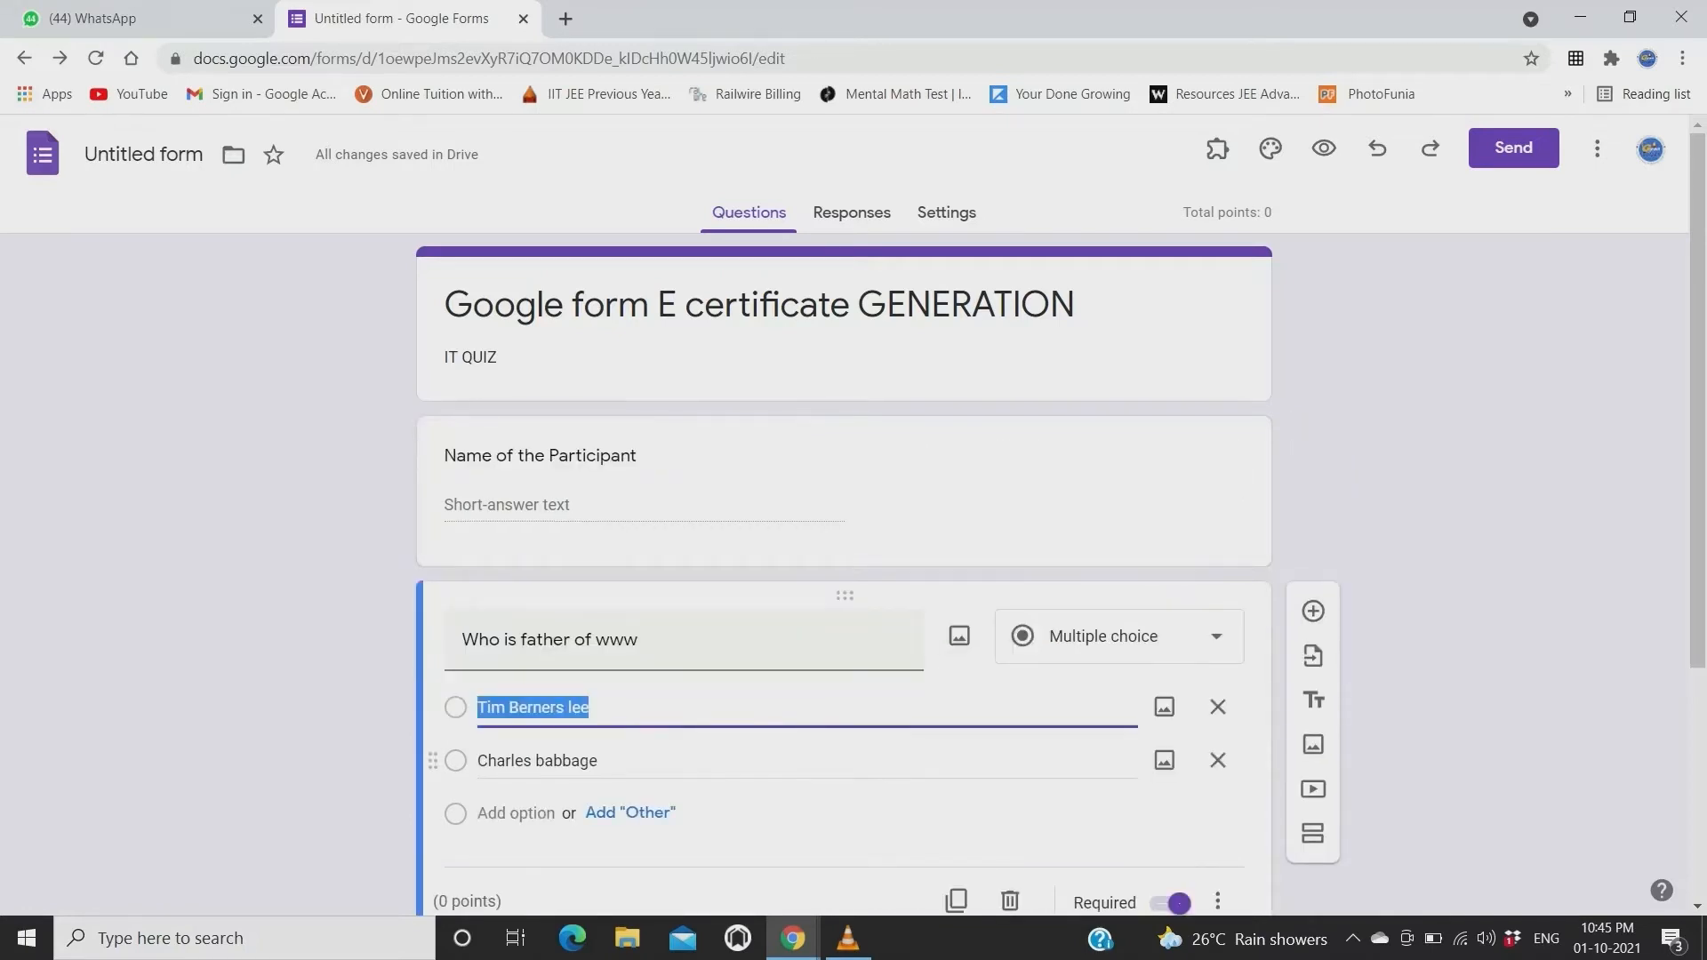
pyautogui.scroll(-4, 844, 534)
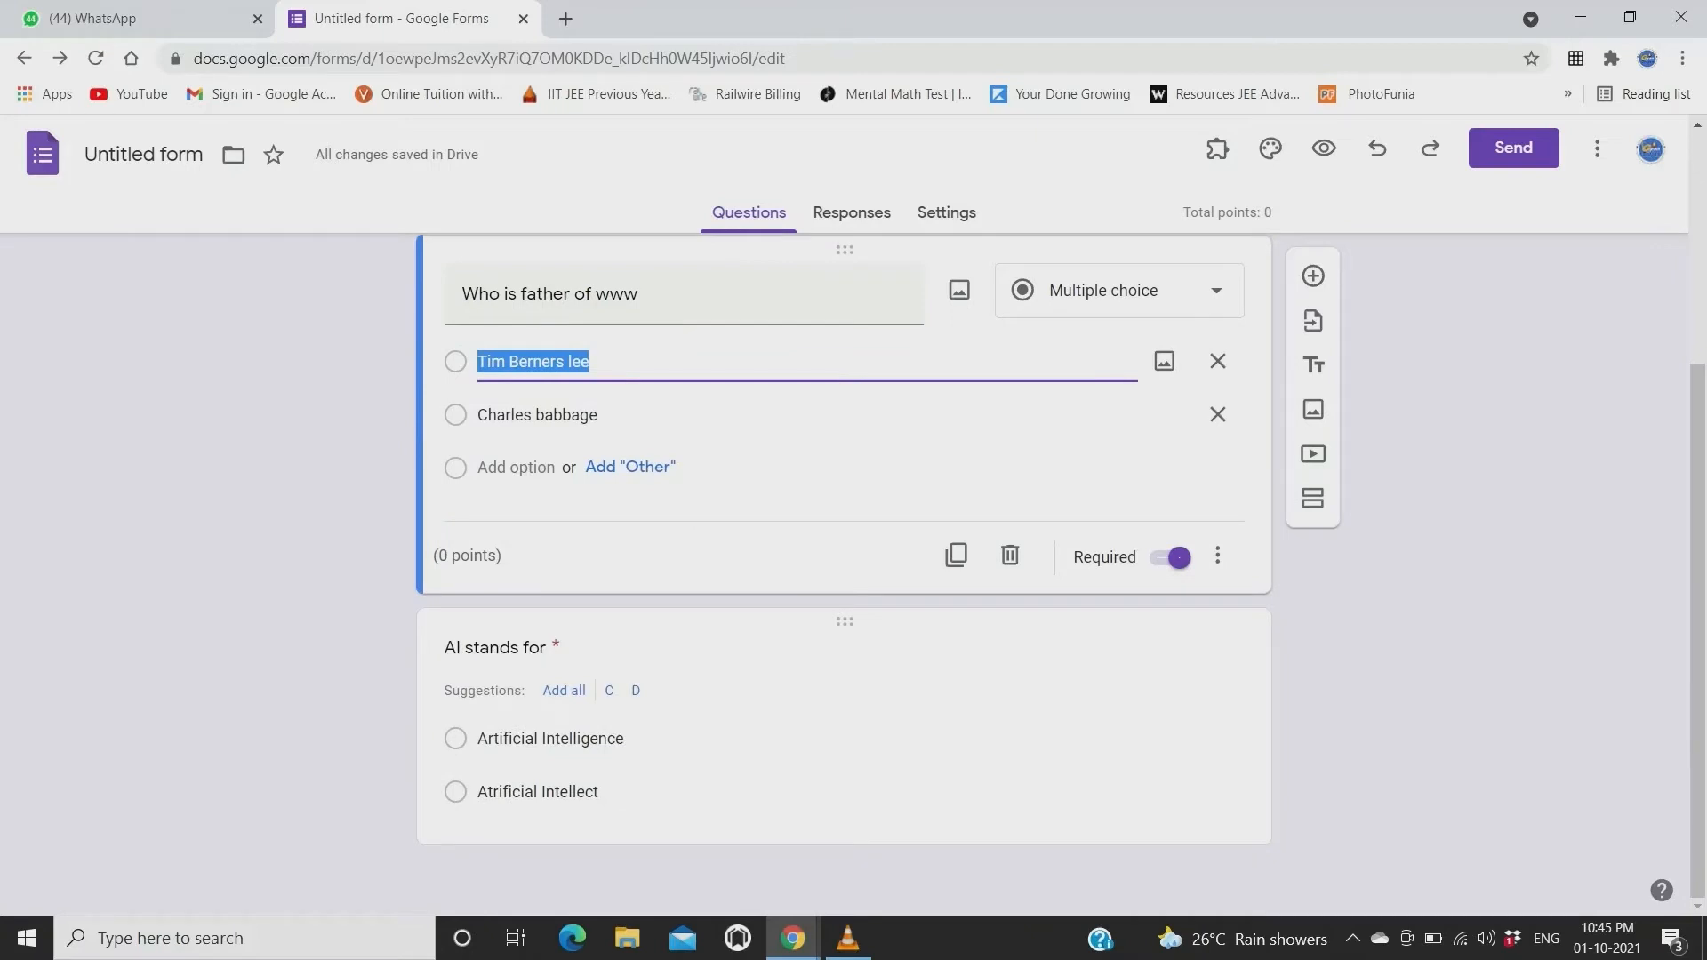
pyautogui.click(95, 57)
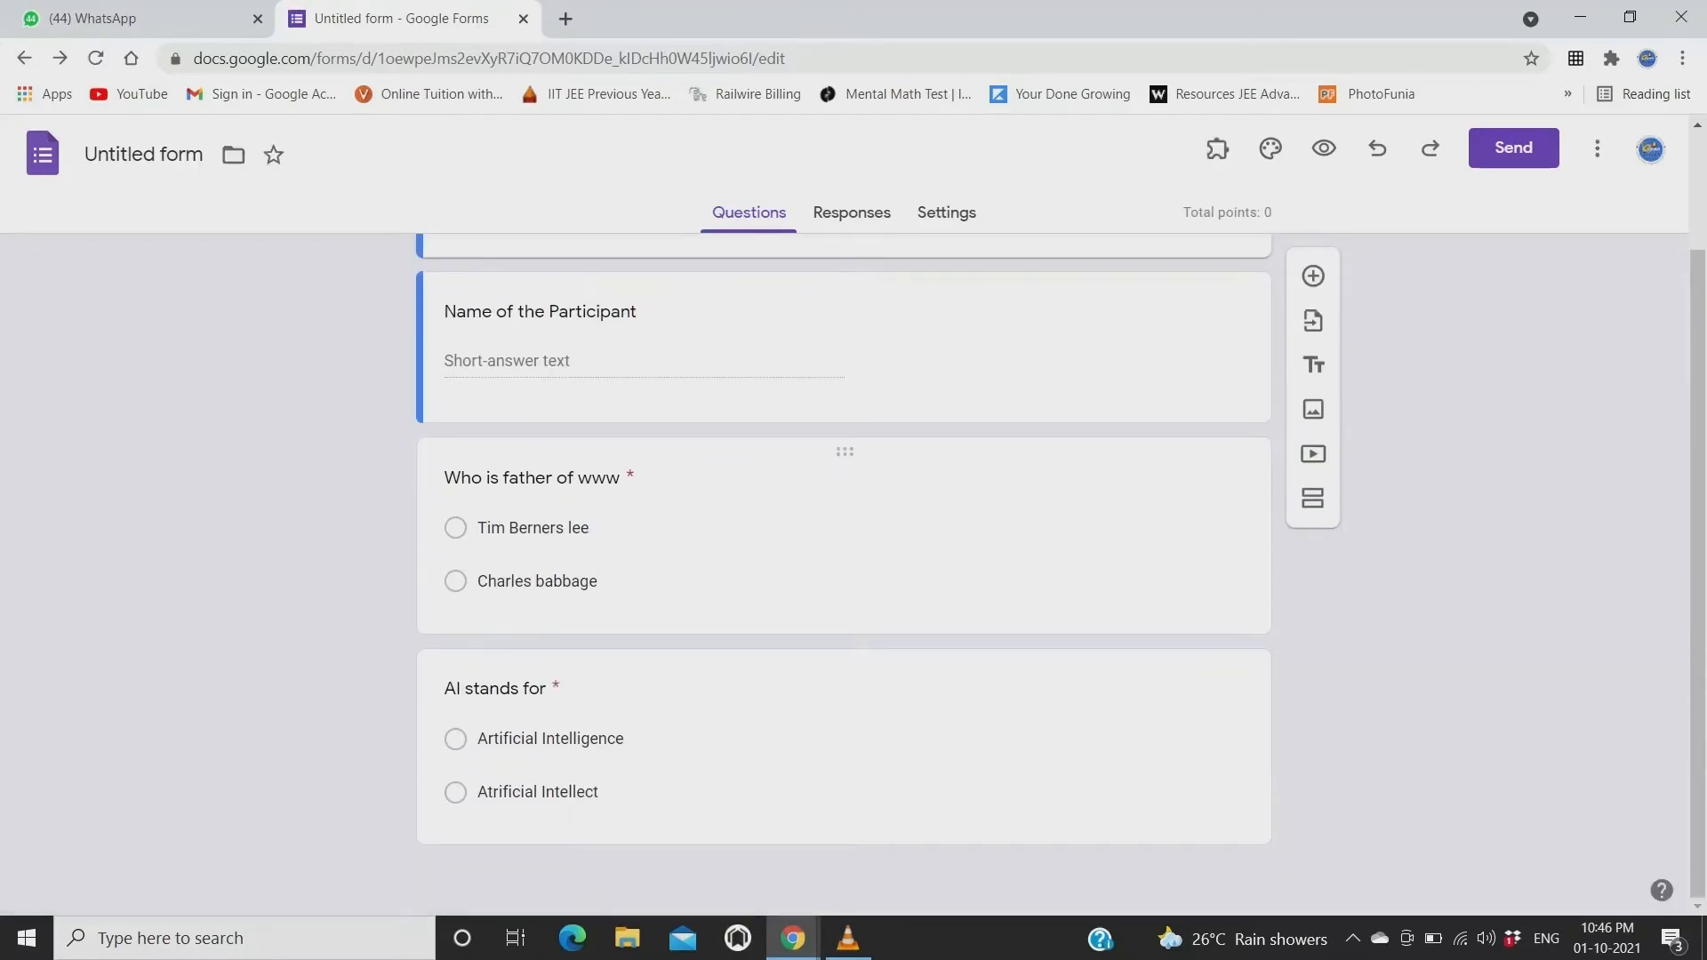
# Set "Tim Berners lee" as the correct answer to the www question, worth 2 points.
pyautogui.click(783, 528)
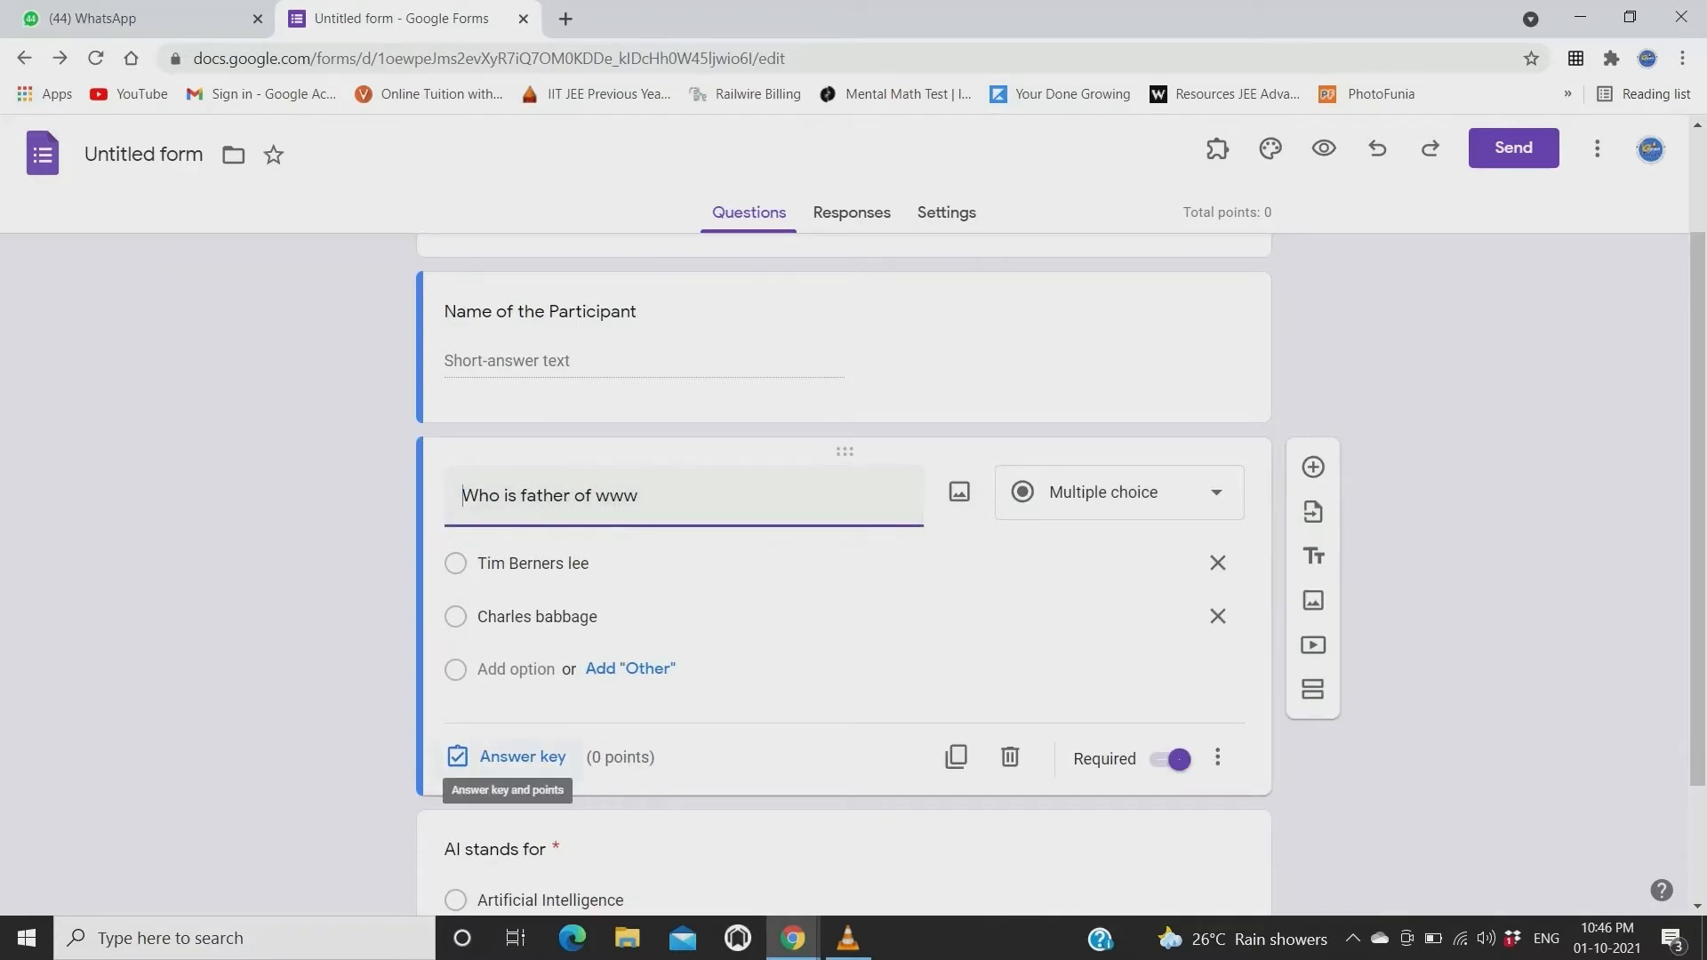
pyautogui.click(541, 564)
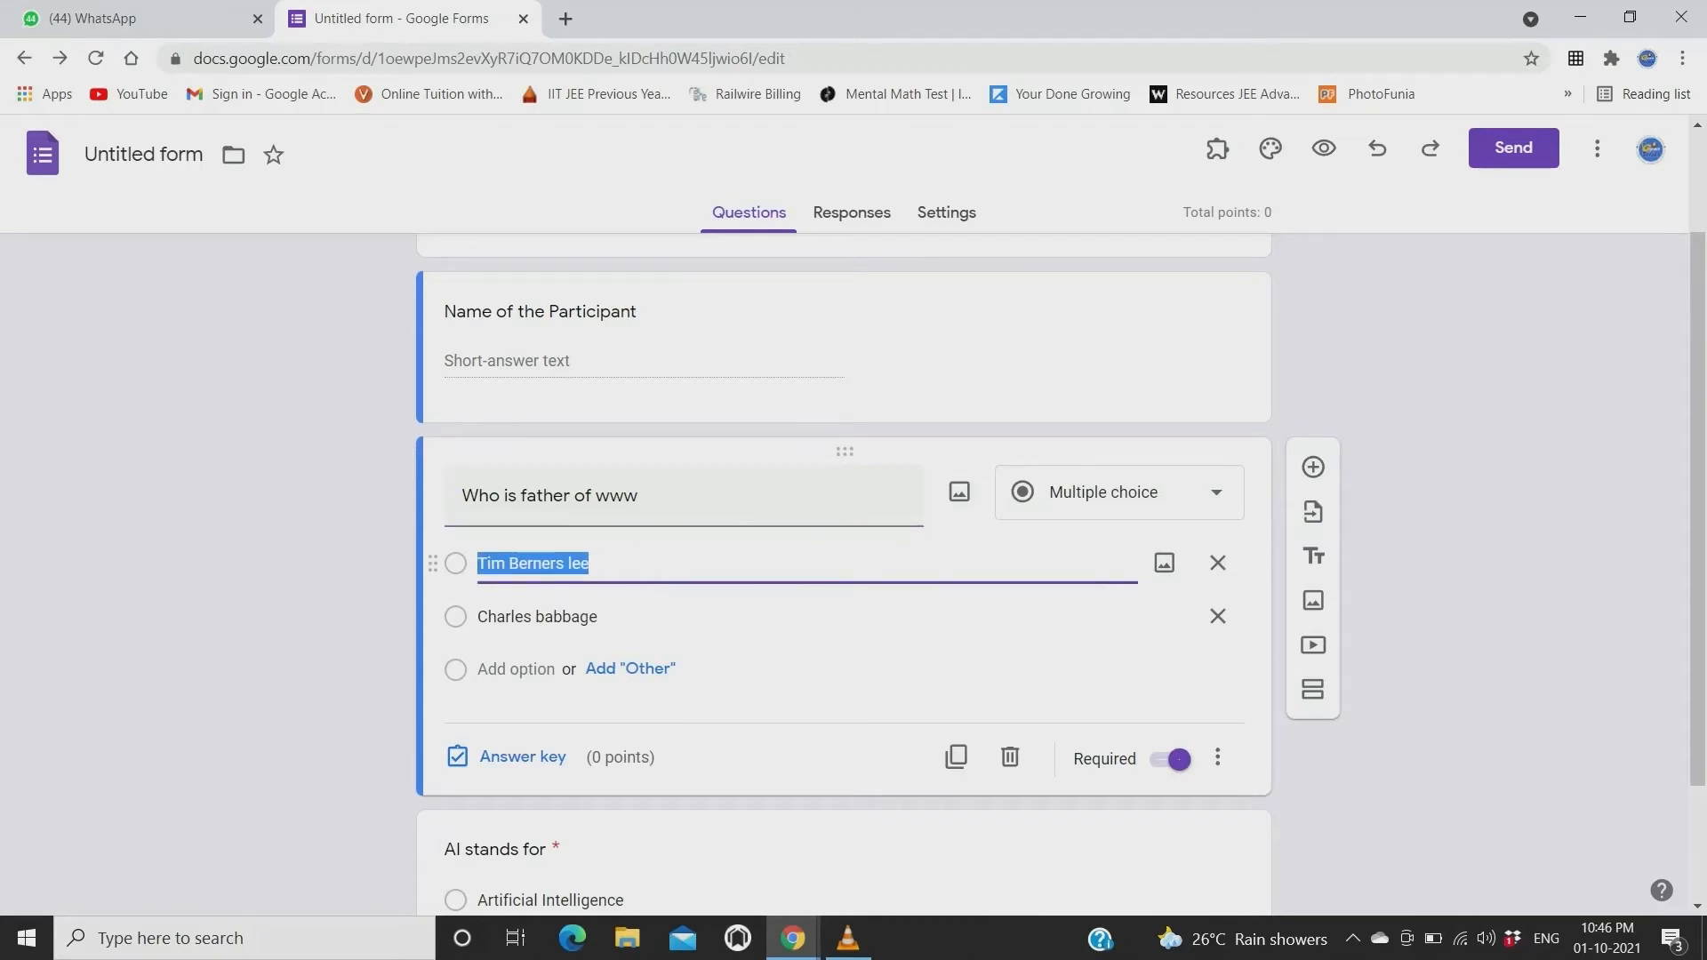
pyautogui.click(511, 757)
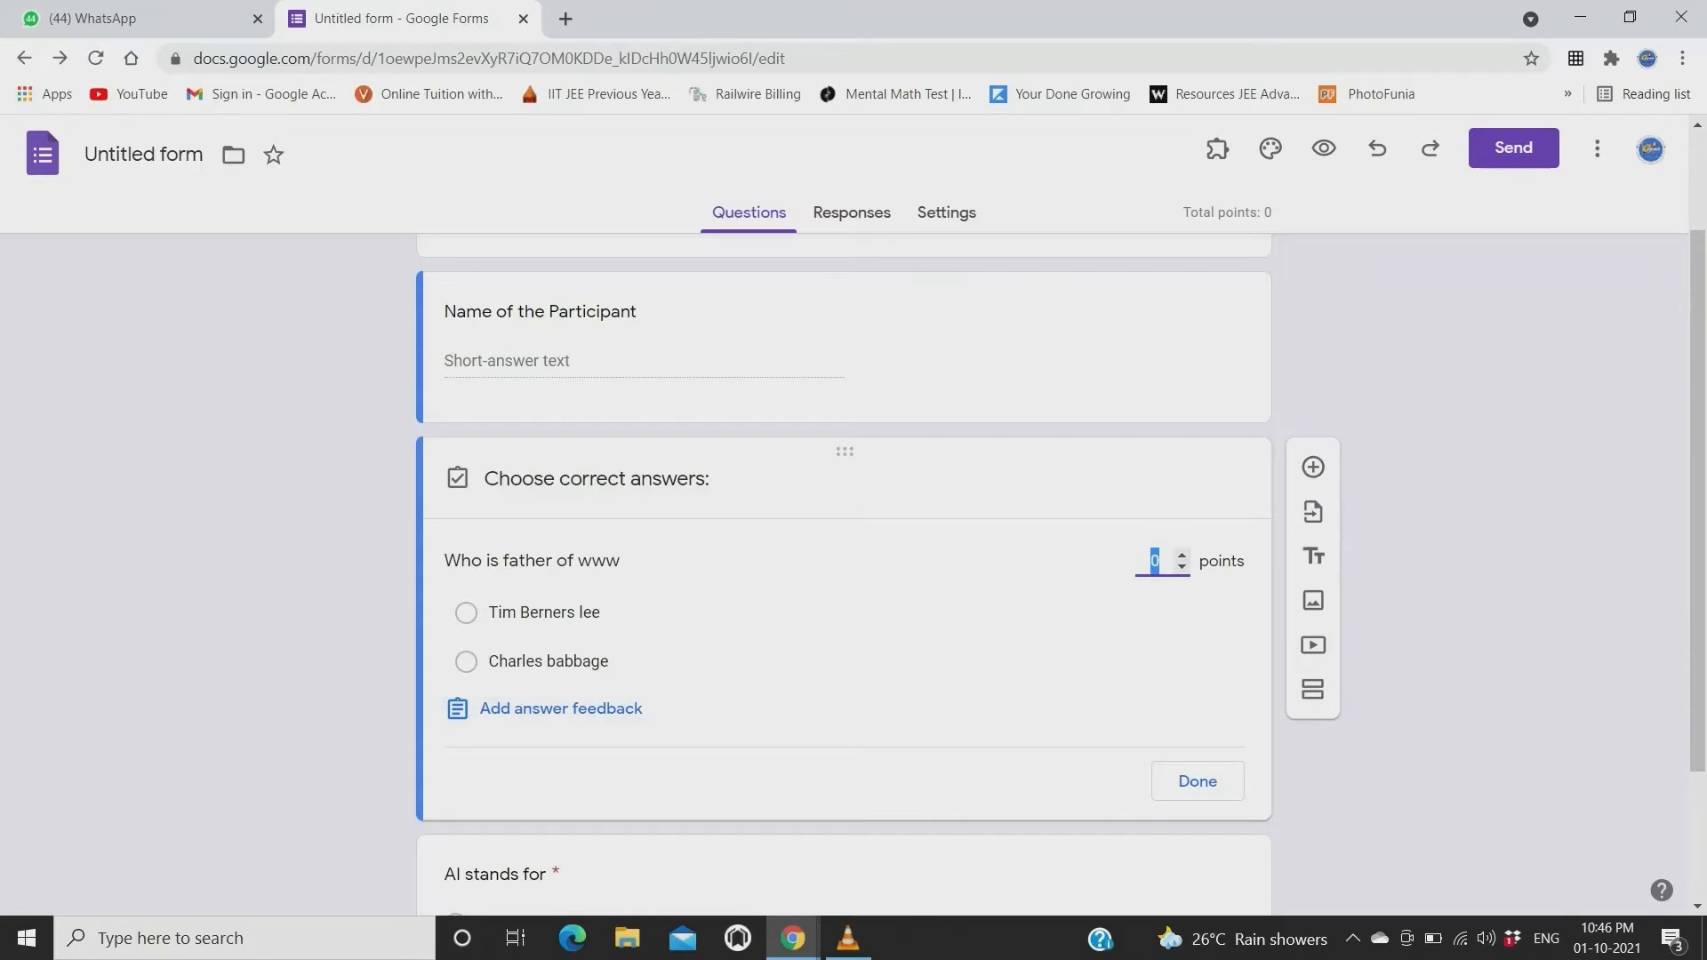
pyautogui.click(466, 613)
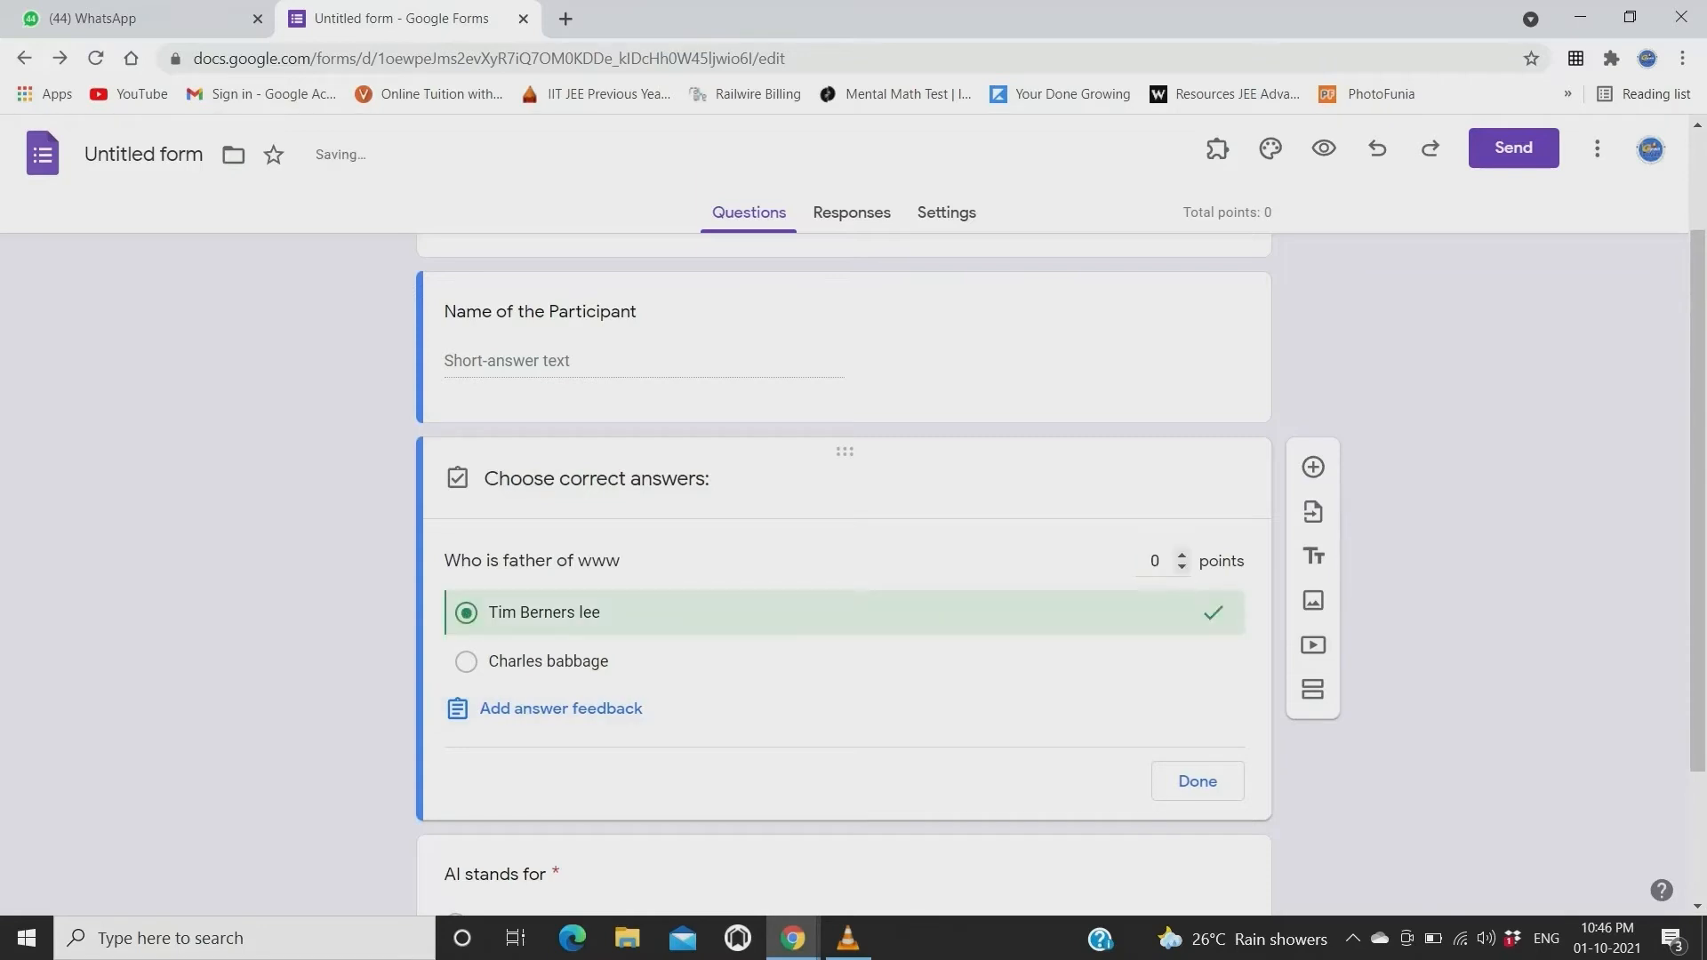
pyautogui.click(1182, 556)
pyautogui.write('2')
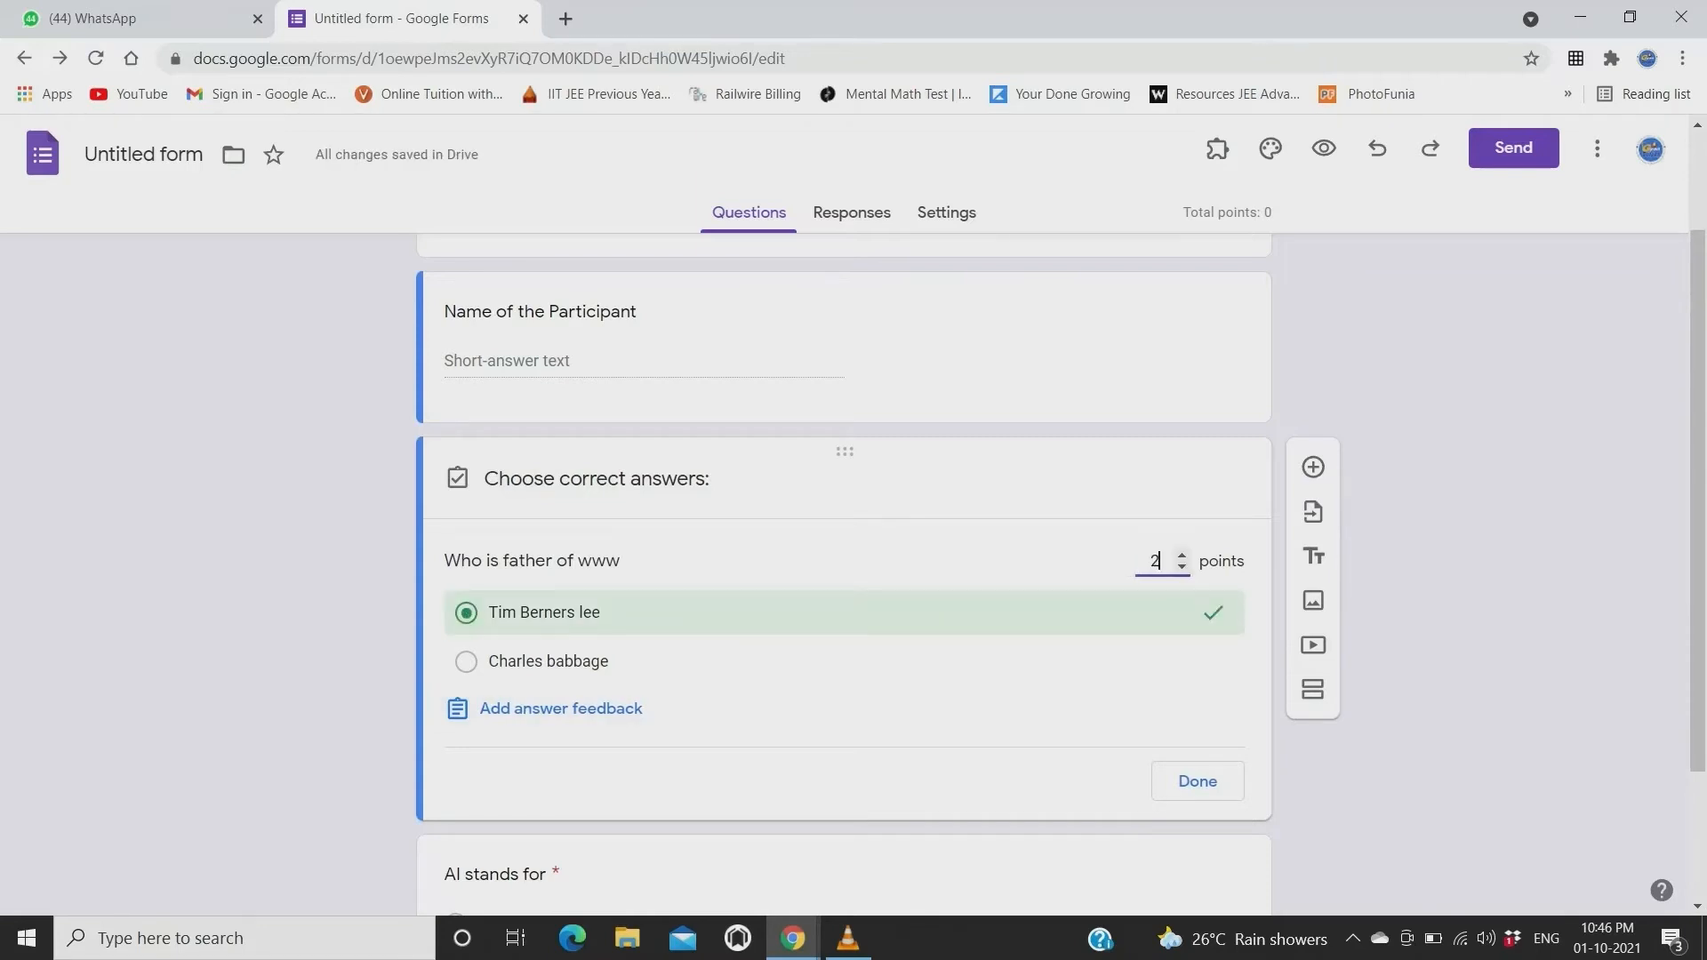
pyautogui.click(1197, 781)
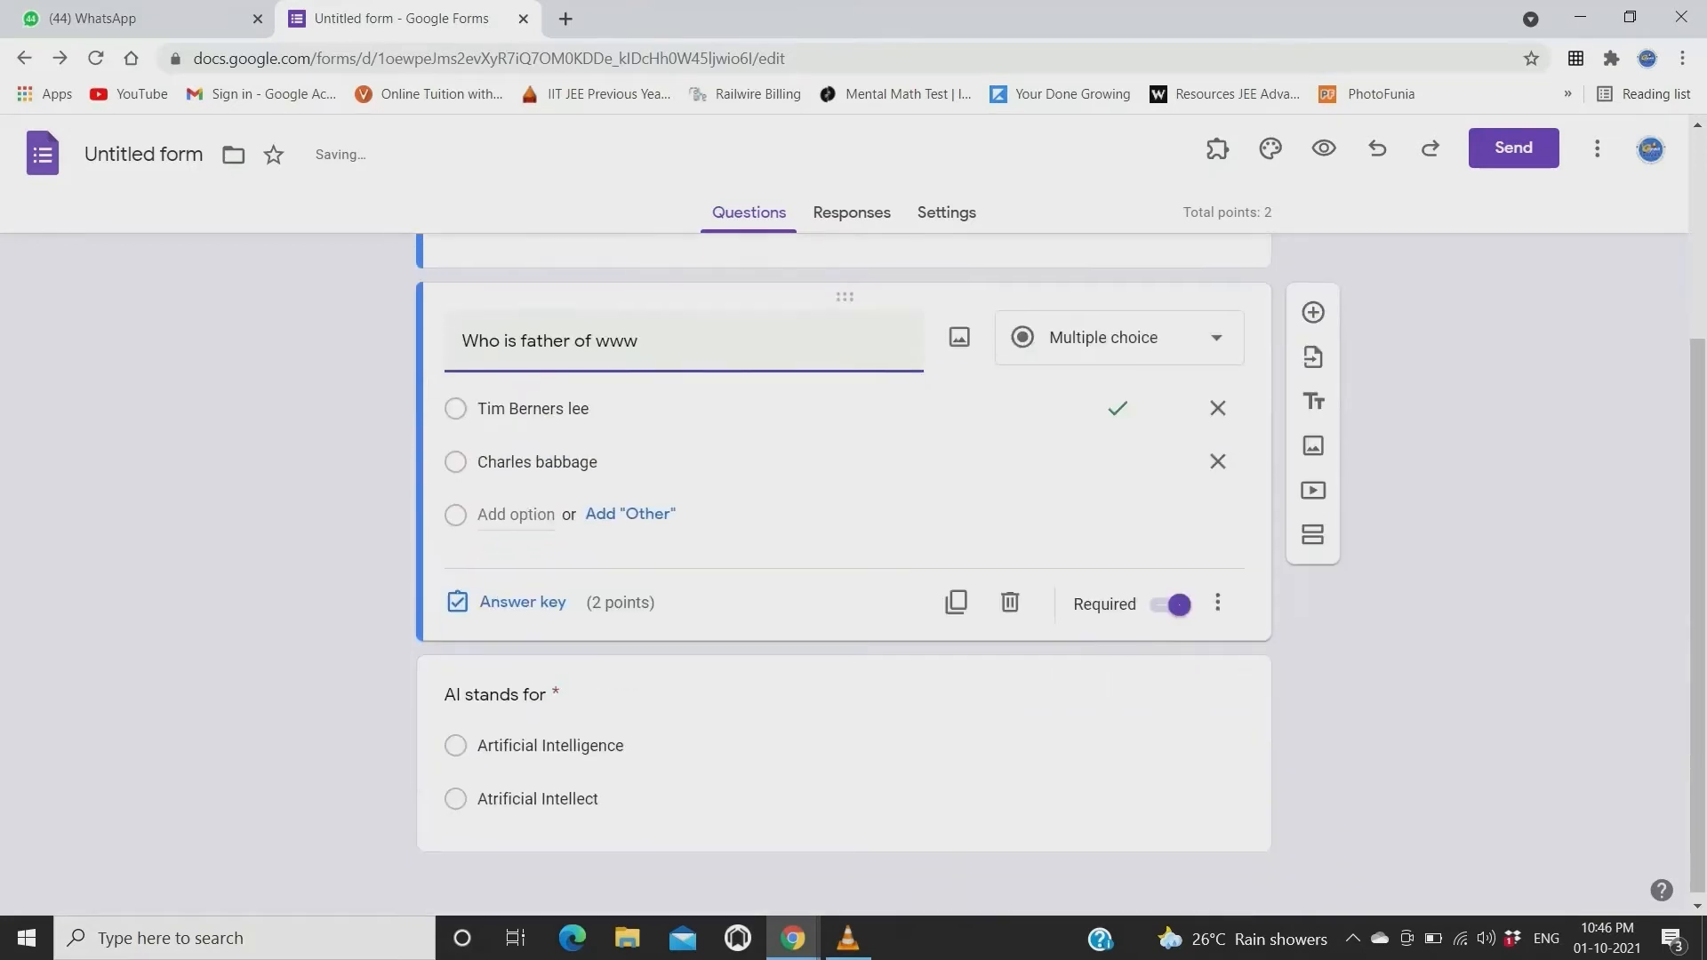
# Set "Artificial Intelligence" as the correct answer to the "AI stands for" question, worth 2 points.
pyautogui.click(552, 739)
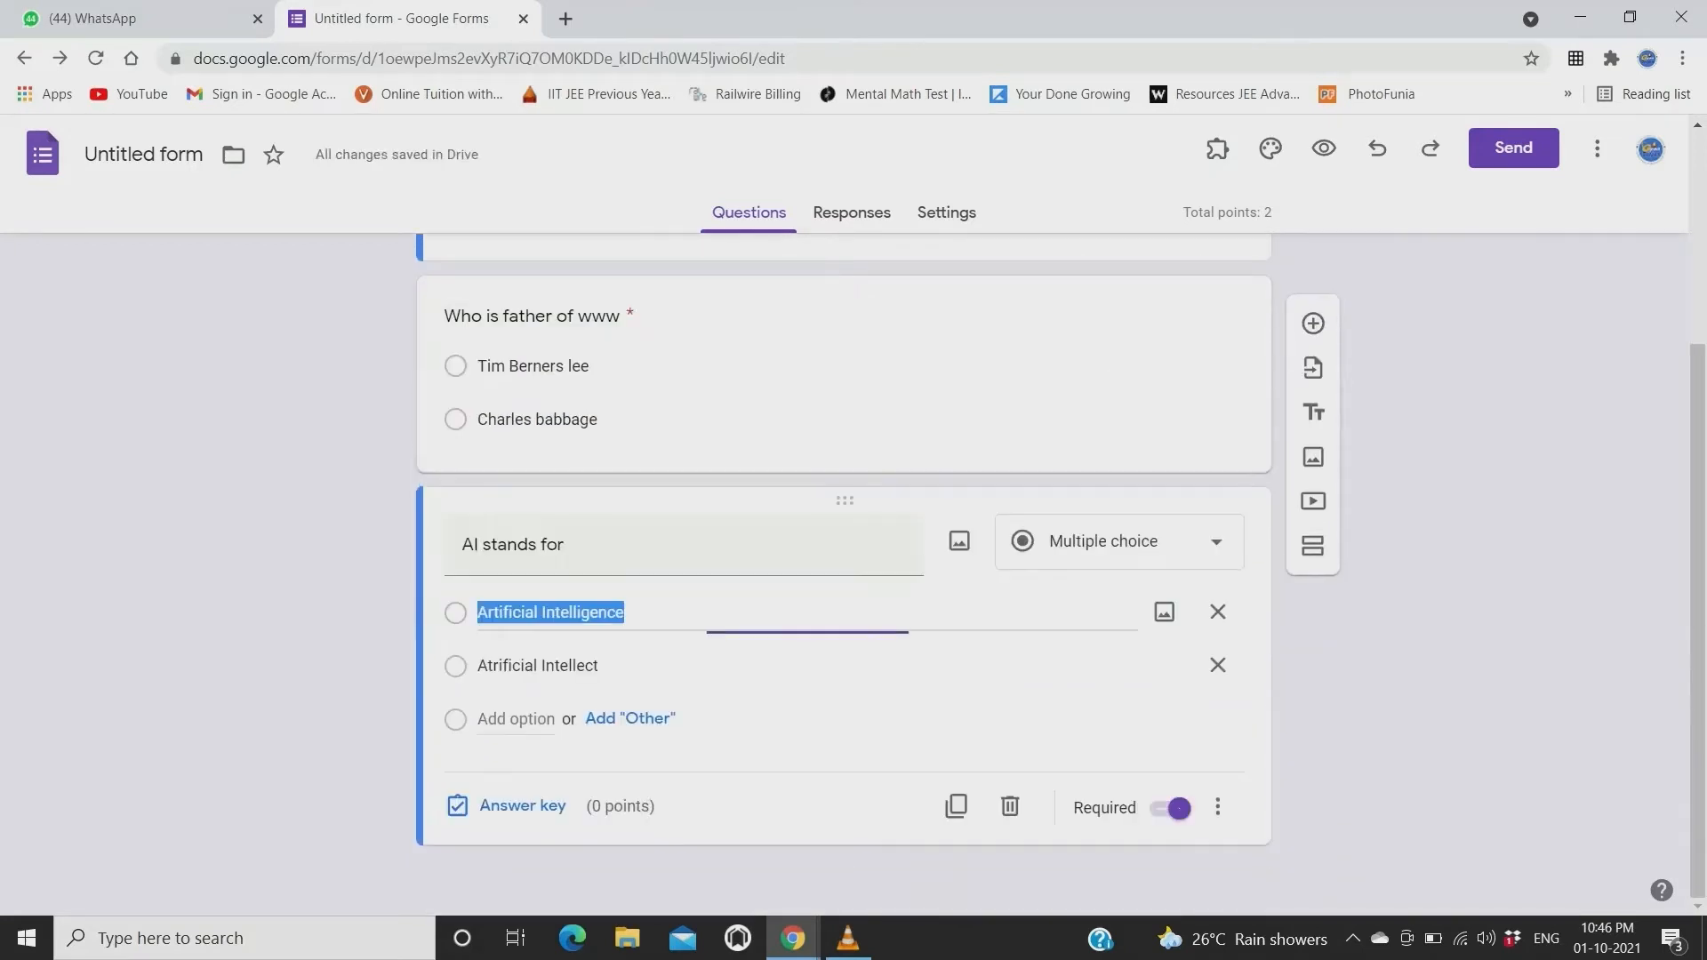
pyautogui.click(523, 805)
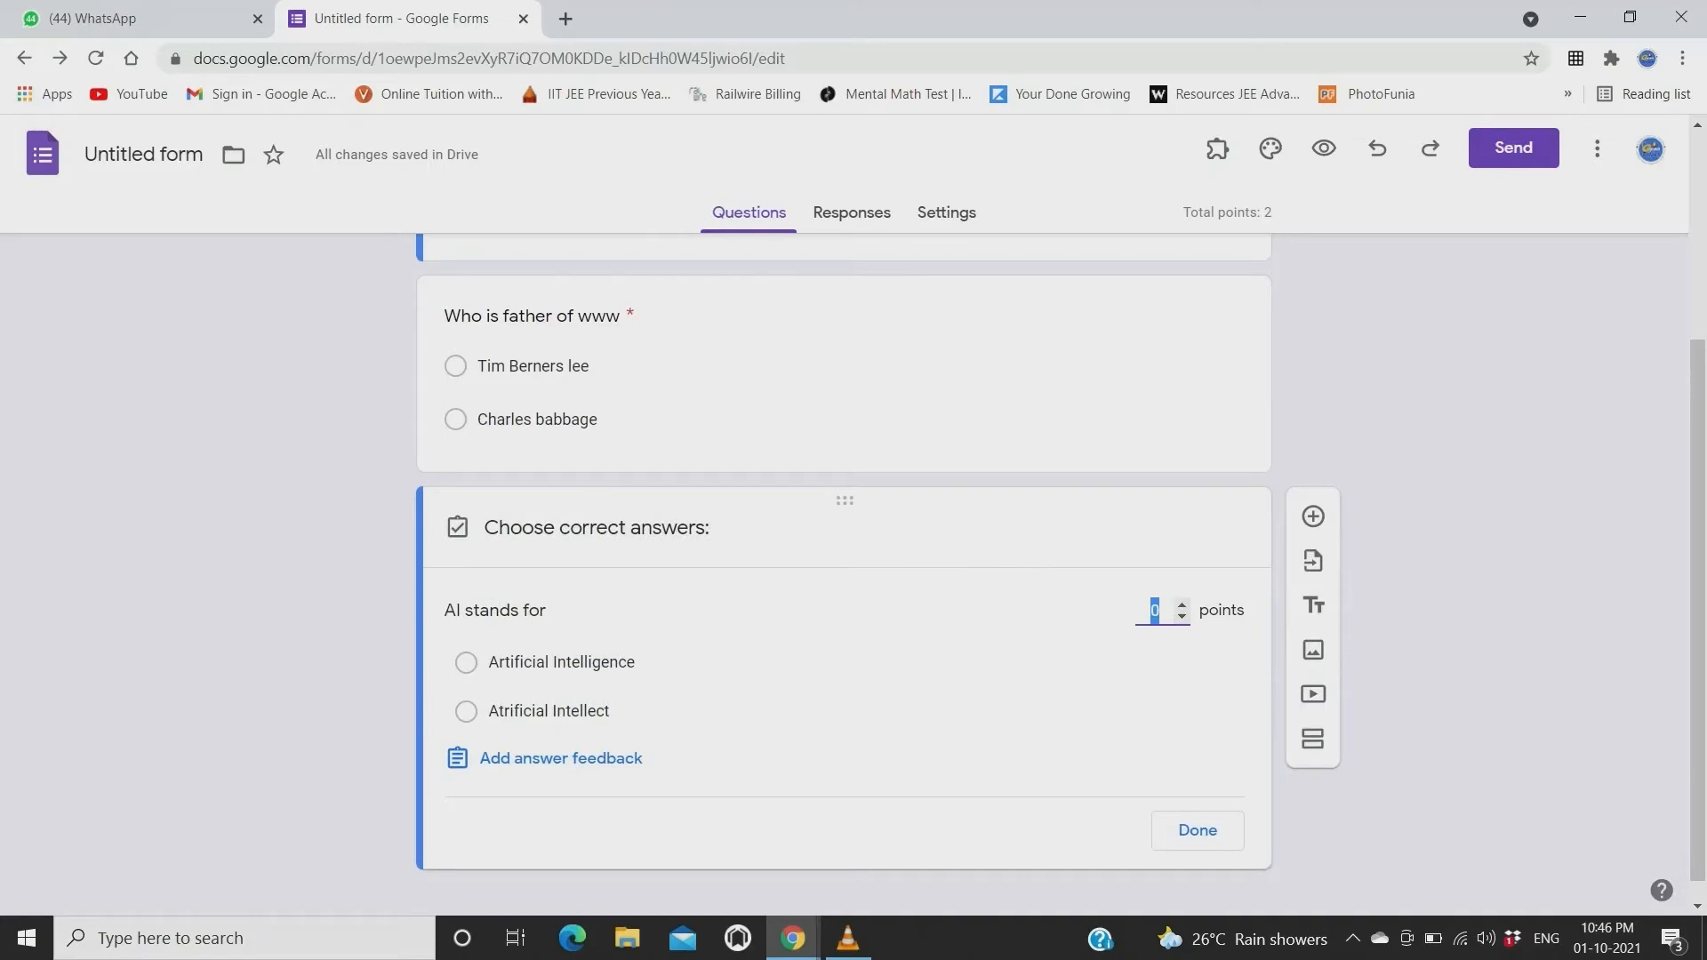
pyautogui.write('2')
pyautogui.click(467, 662)
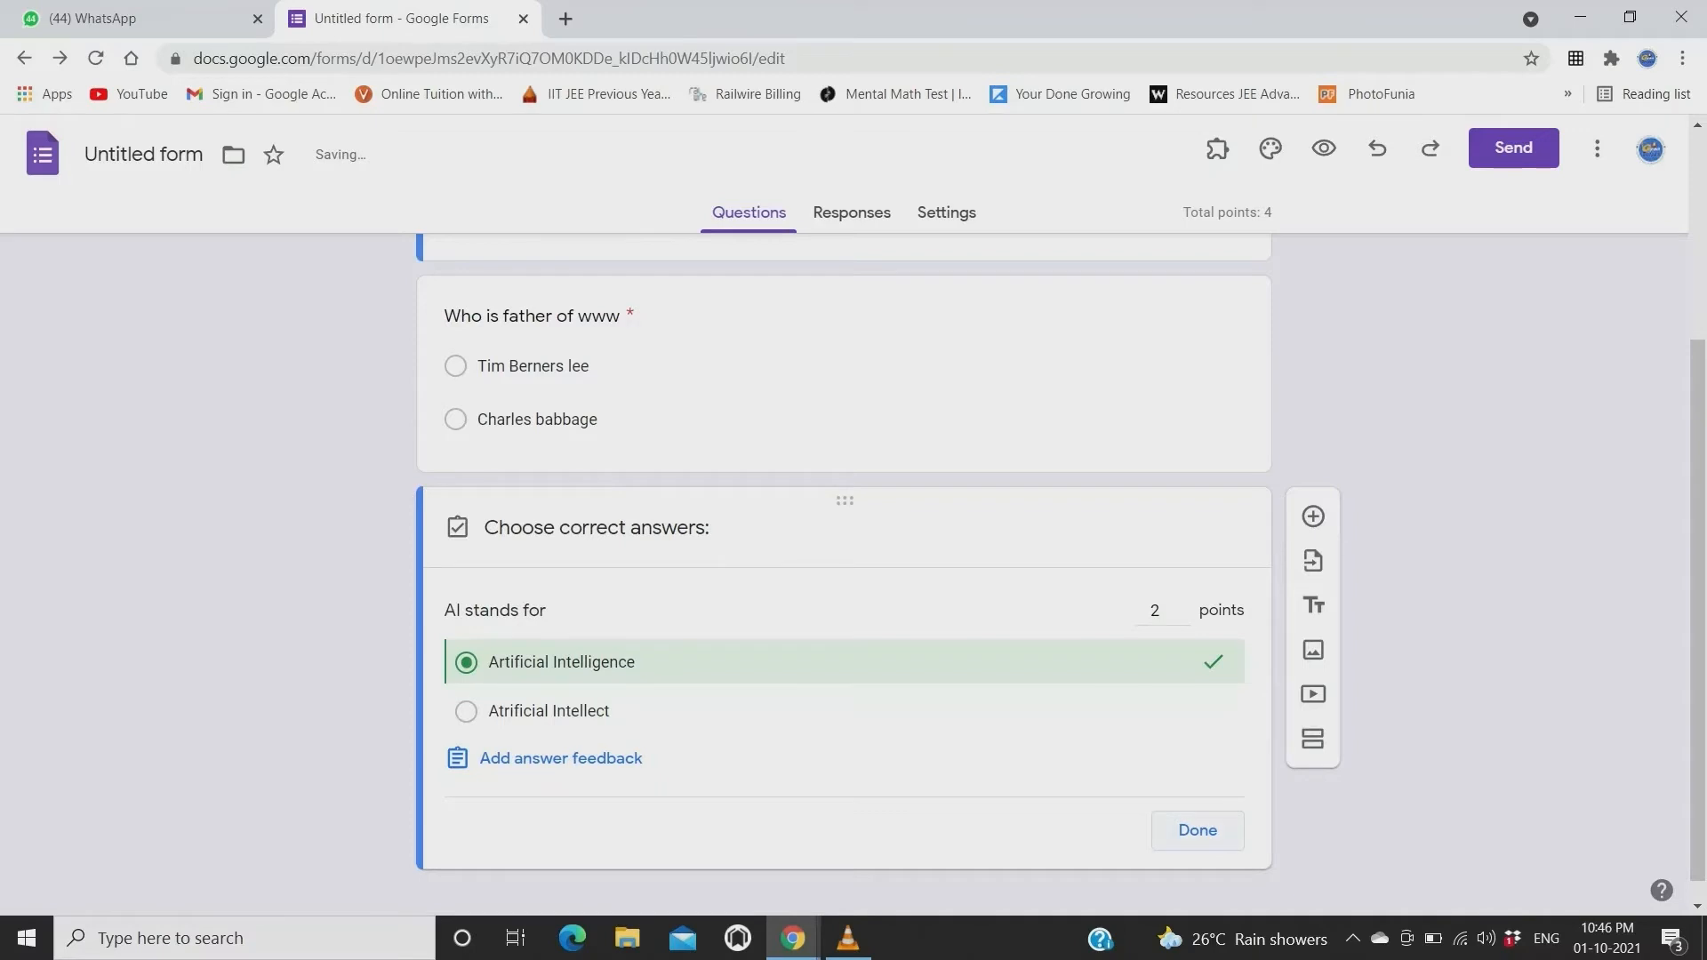
pyautogui.click(1198, 830)
# Search the form's add-ons marketplace for Certify'em and open its listing.
pyautogui.scroll(3, 843, 587)
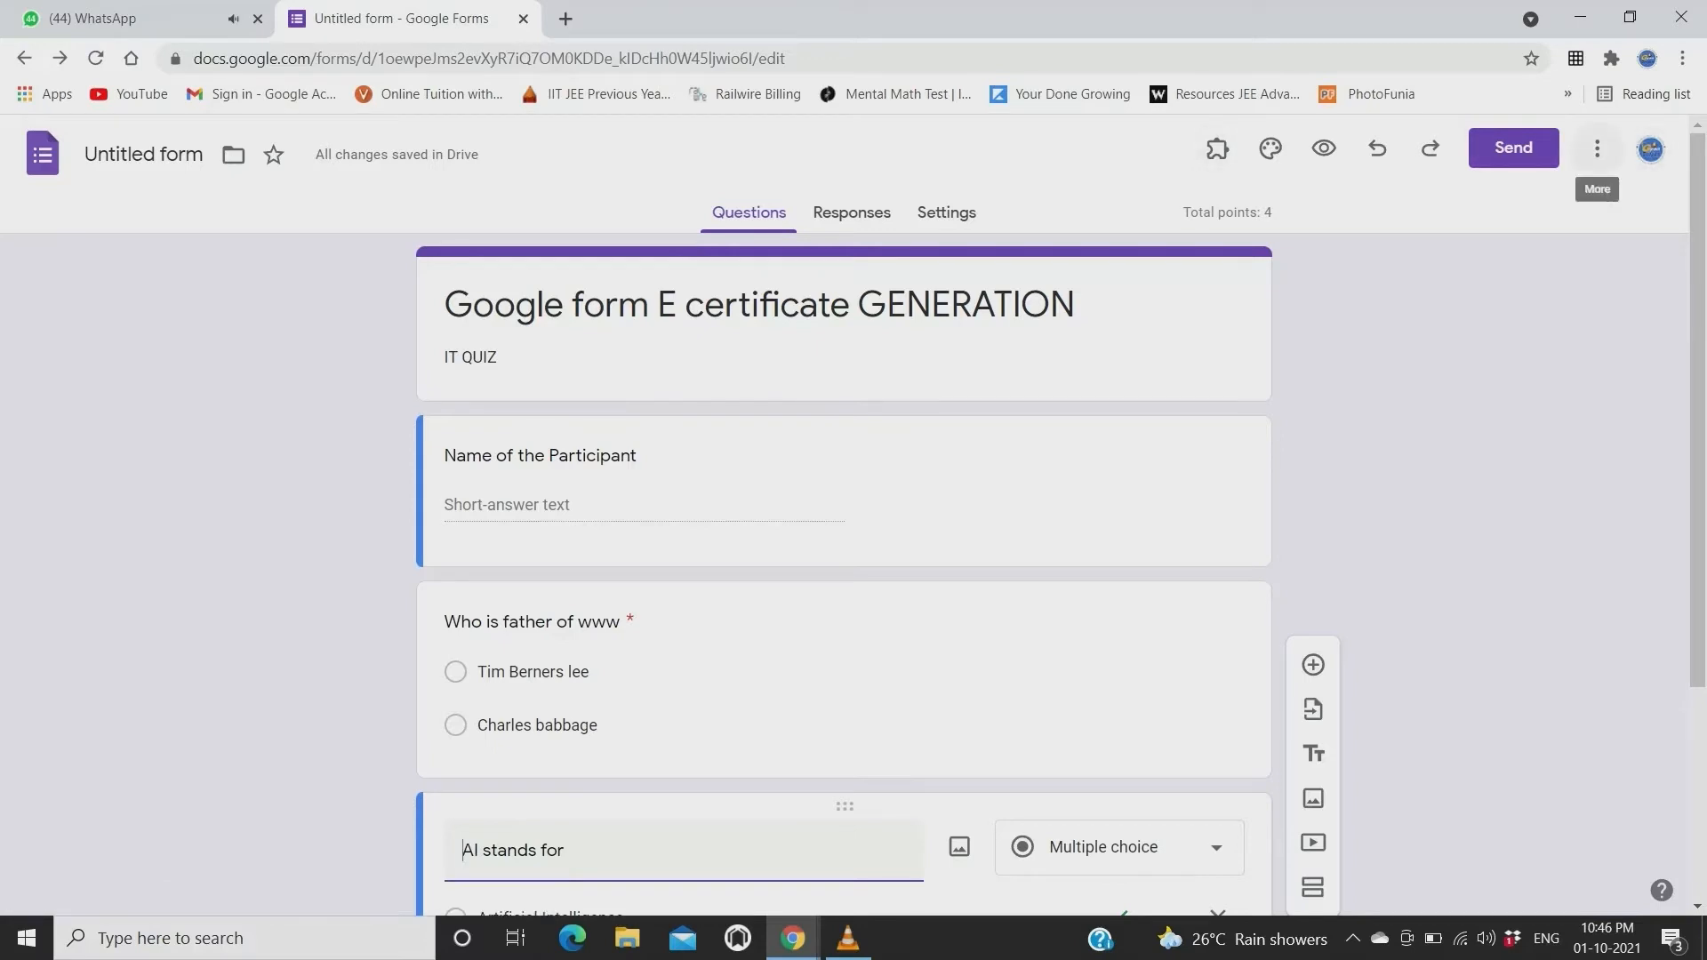
pyautogui.click(1597, 148)
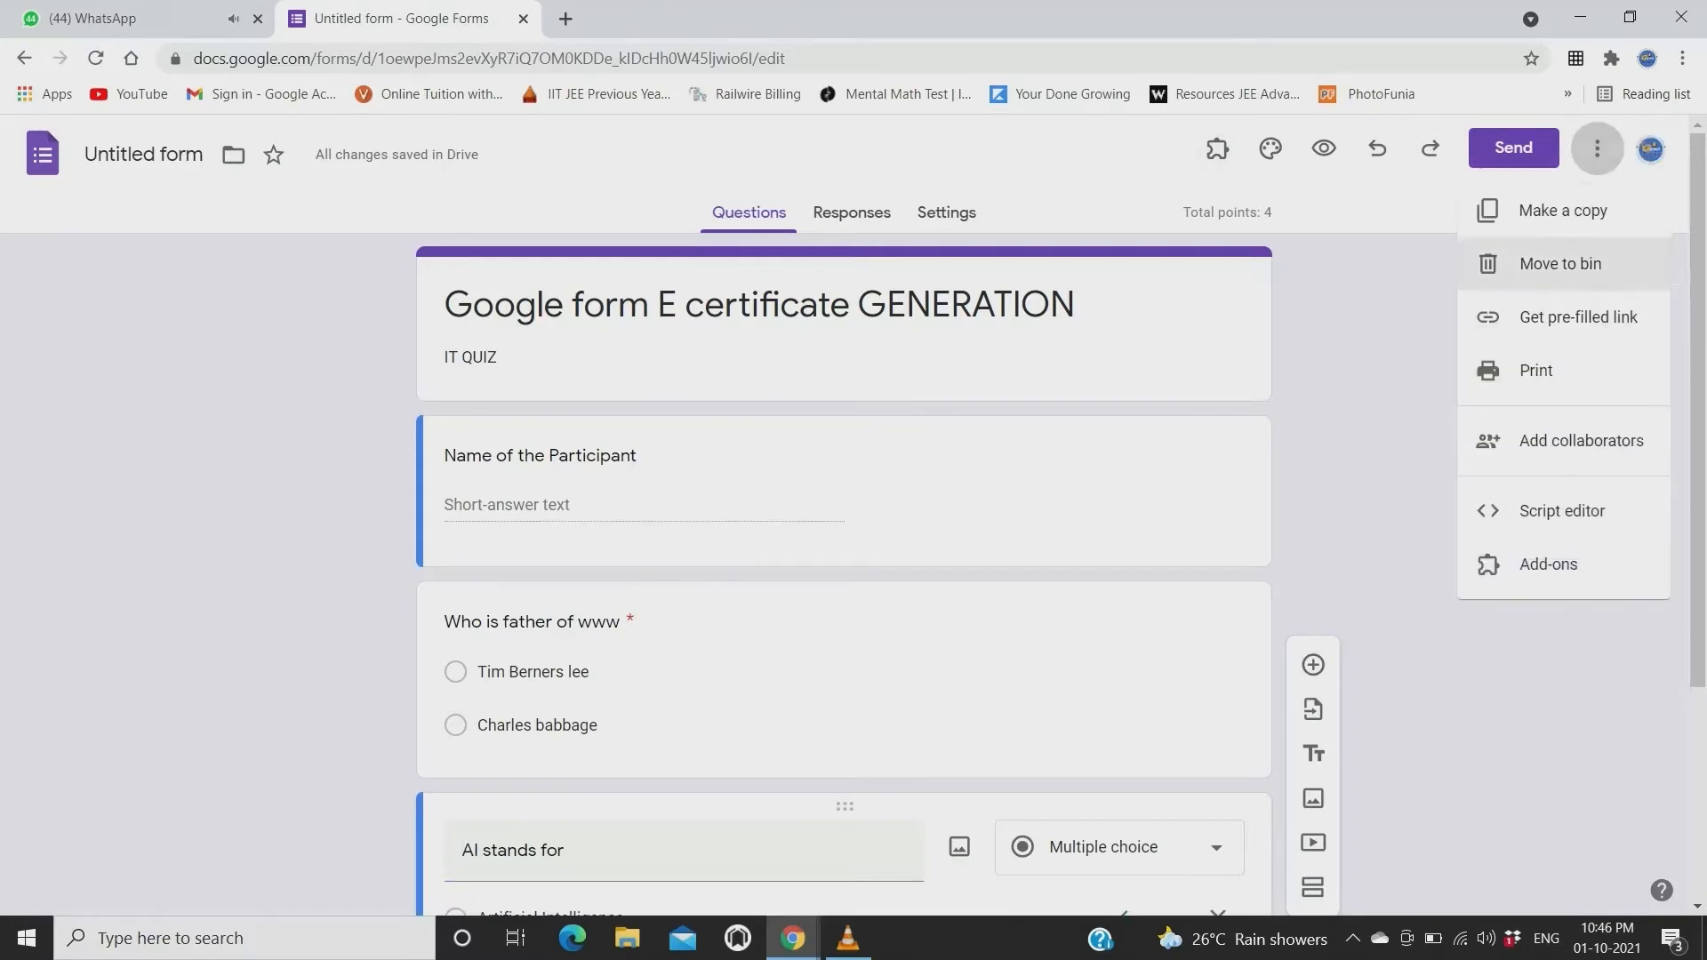
pyautogui.click(1548, 564)
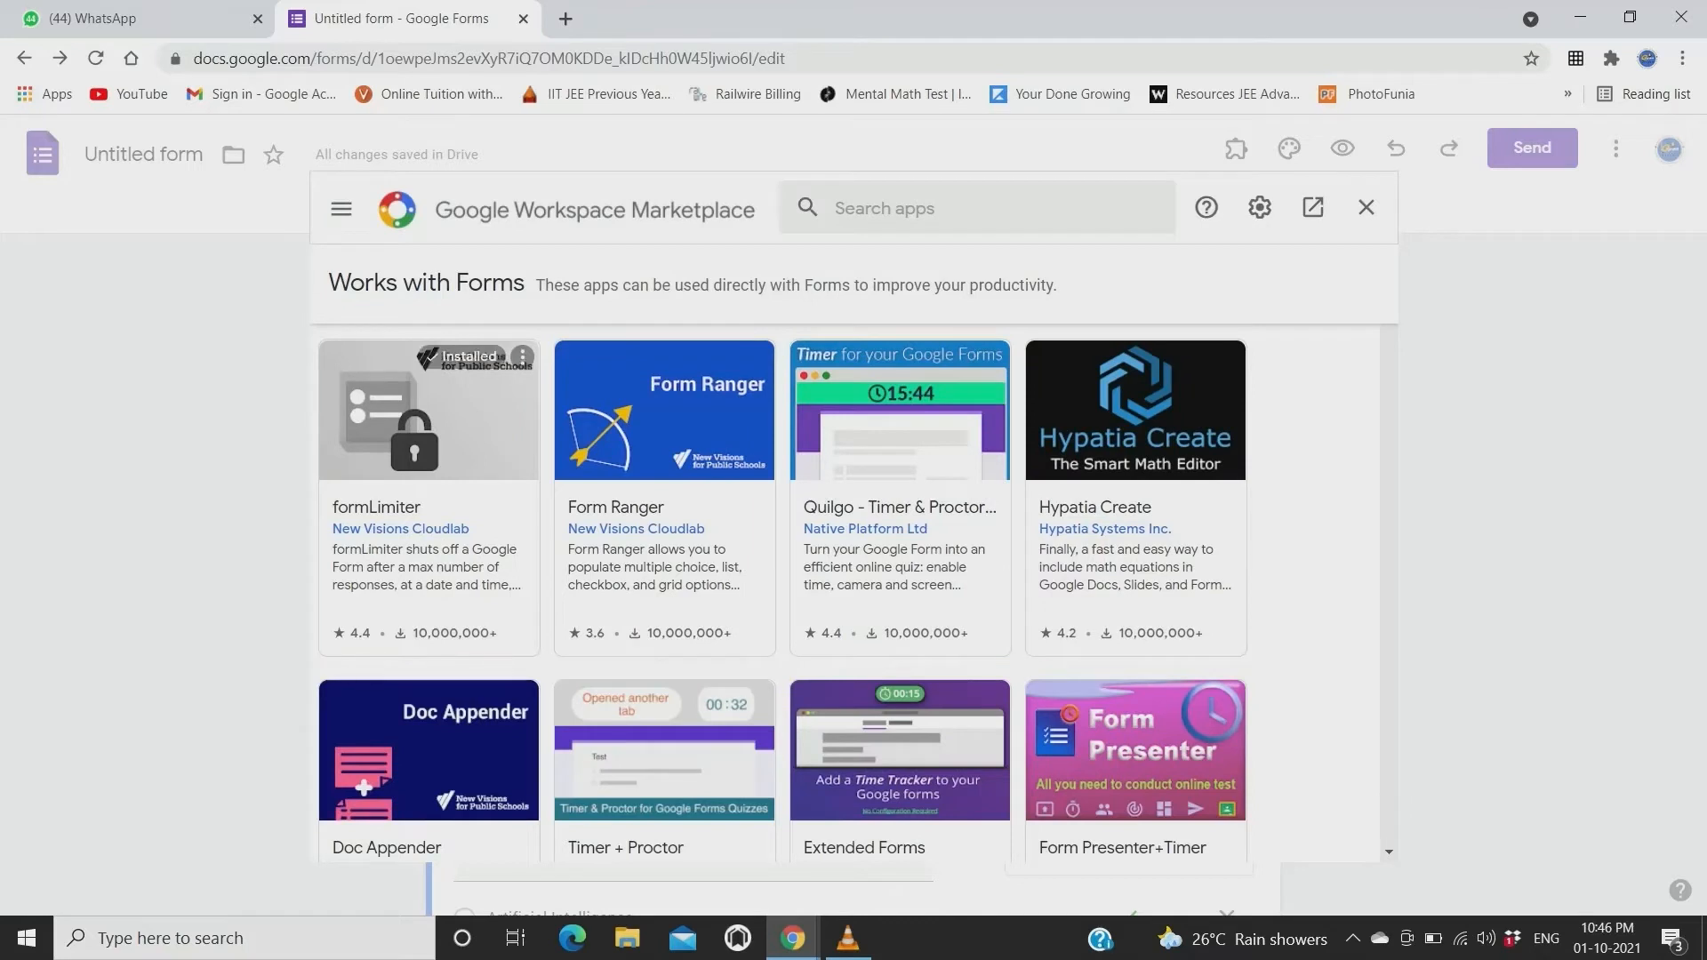
pyautogui.click(925, 208)
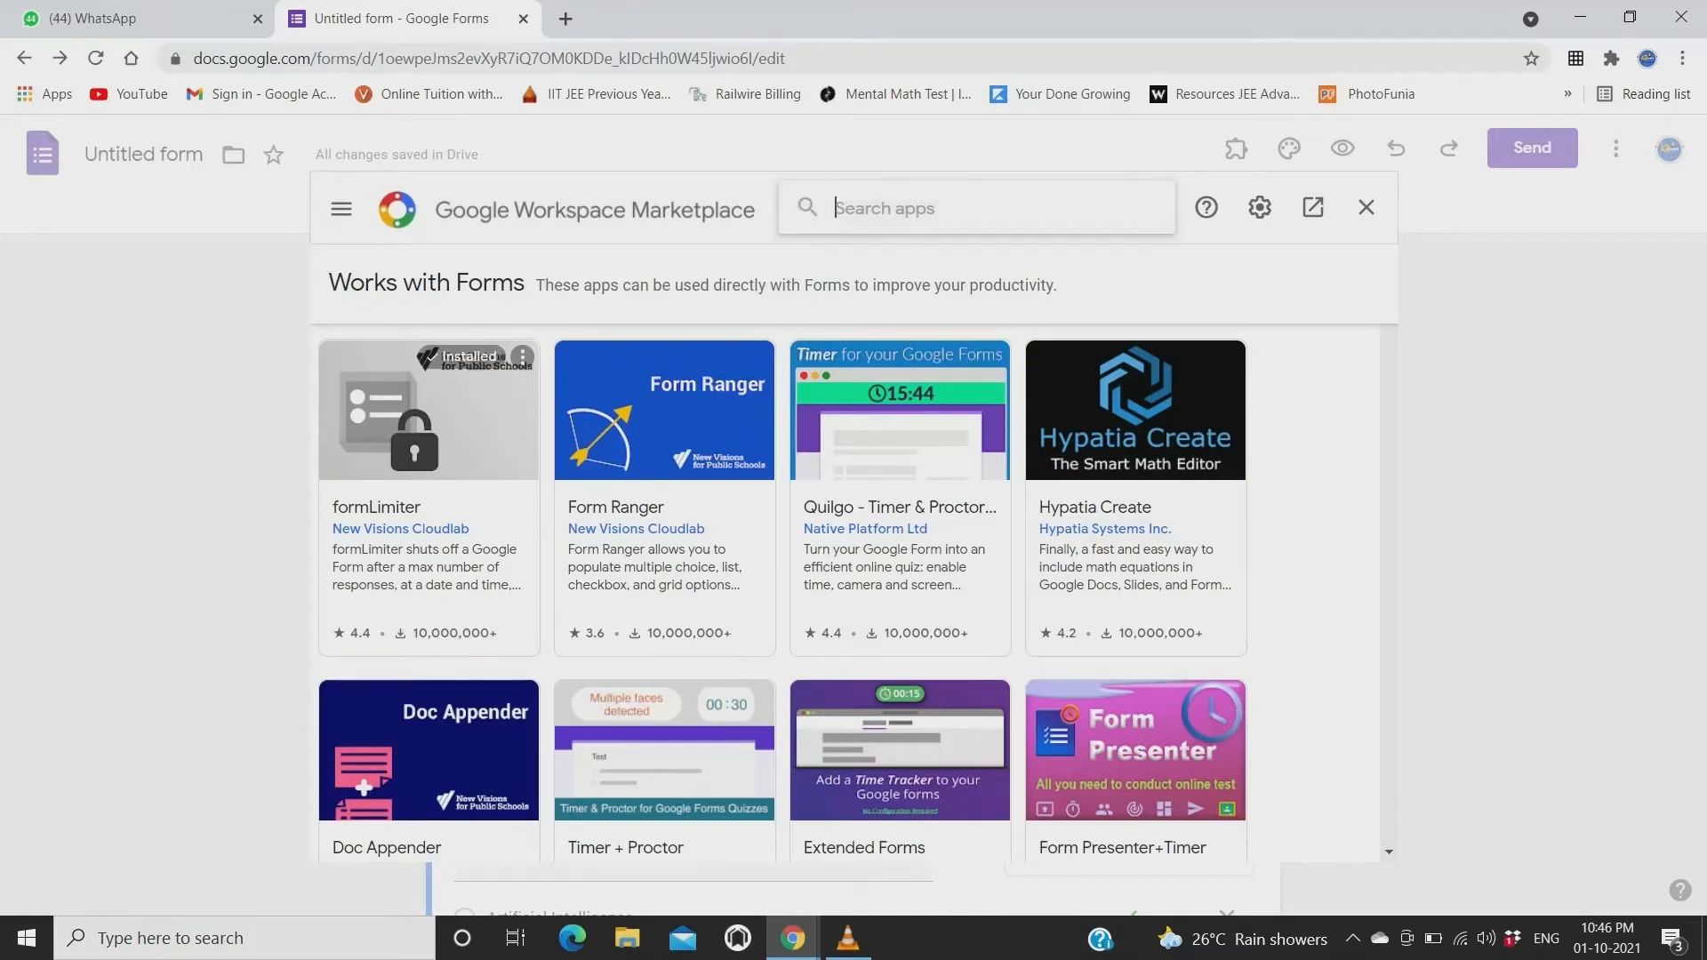
pyautogui.write('cert')
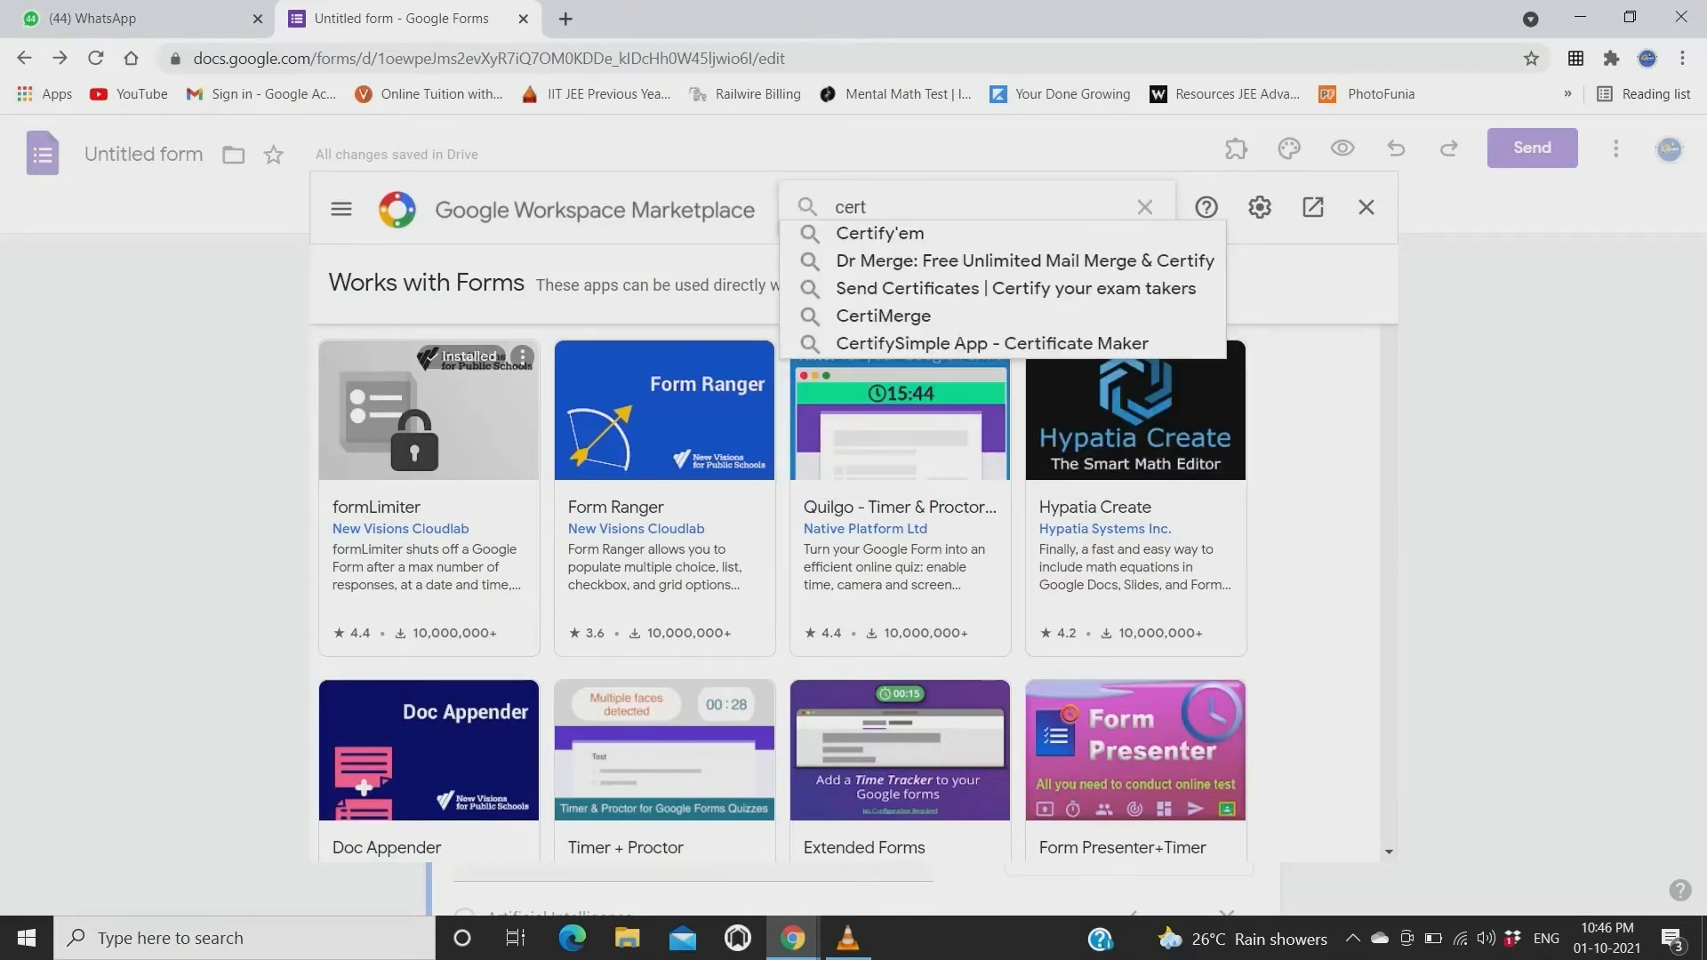
pyautogui.press('Down')
pyautogui.press('Return')
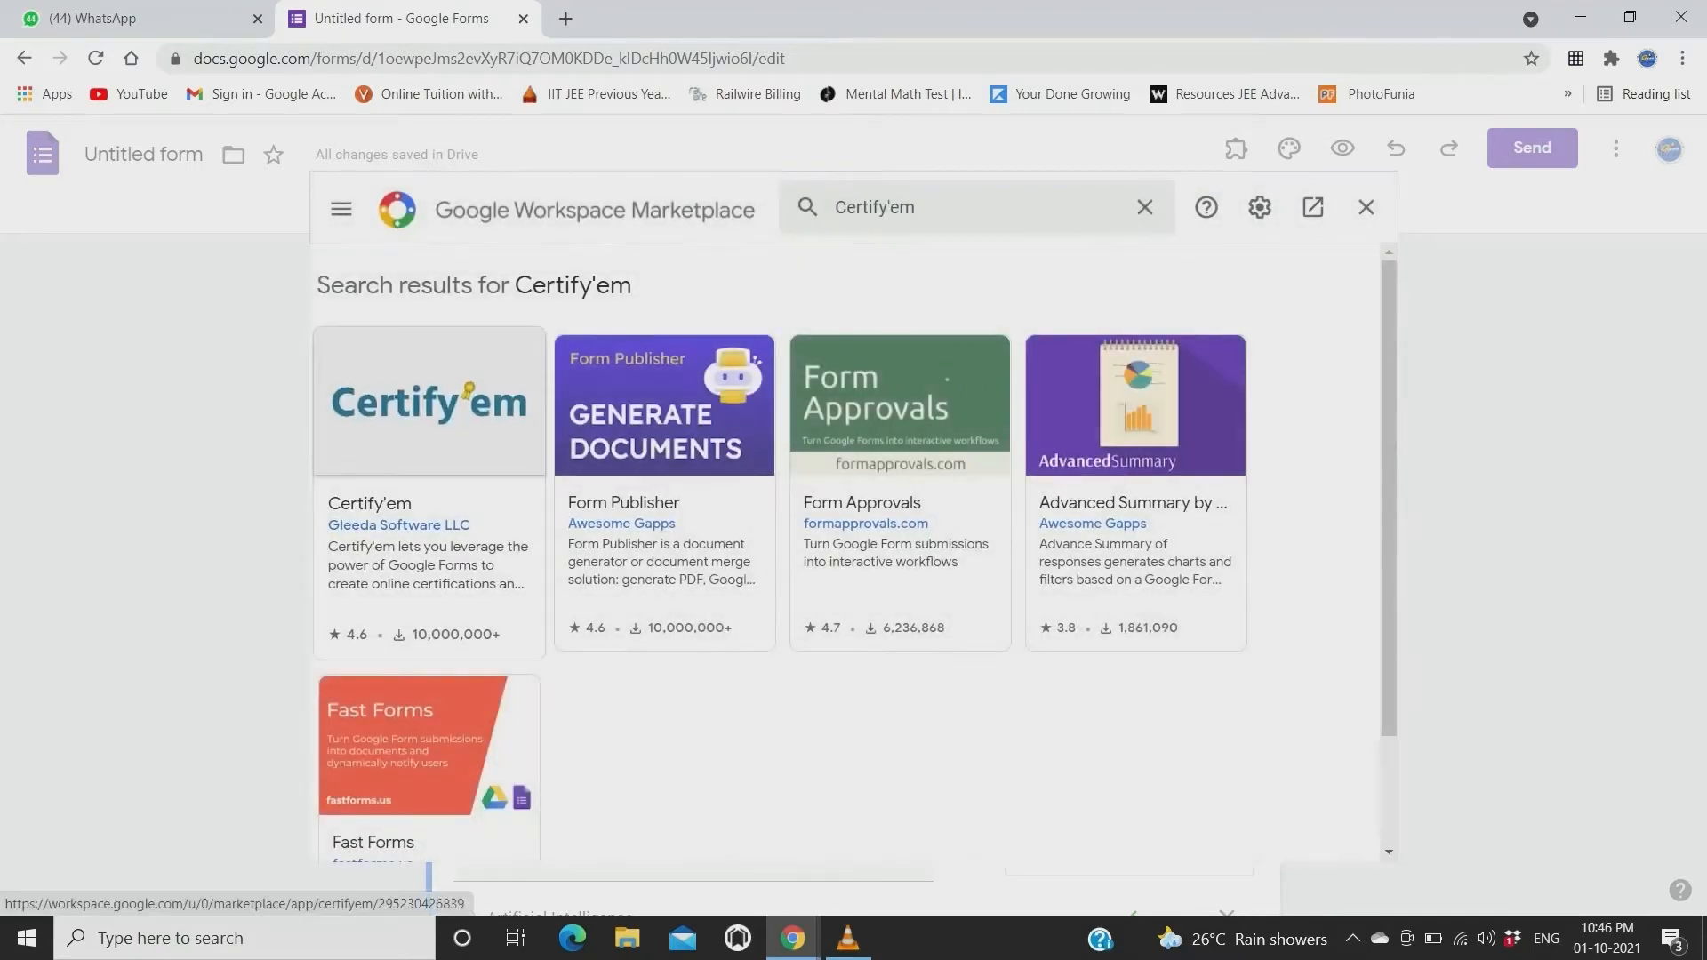
pyautogui.click(430, 444)
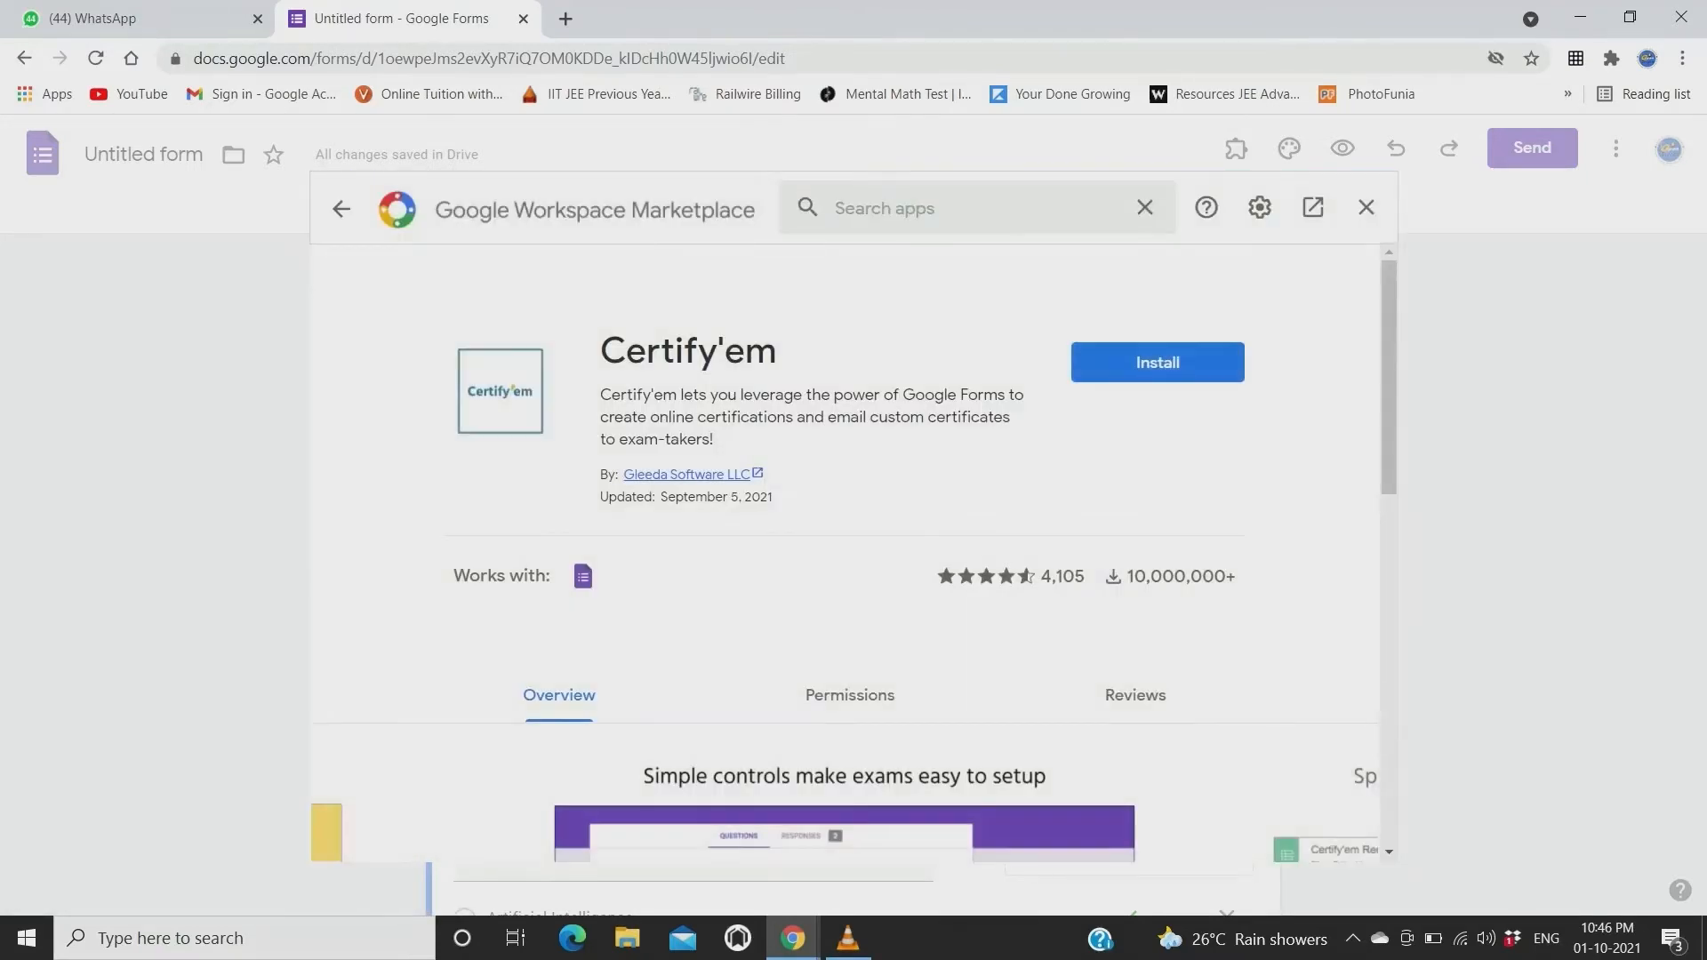
# Install the Certify'em add-on with the Google account, allow the permissions it requests, and close the marketplace.
pyautogui.click(1158, 362)
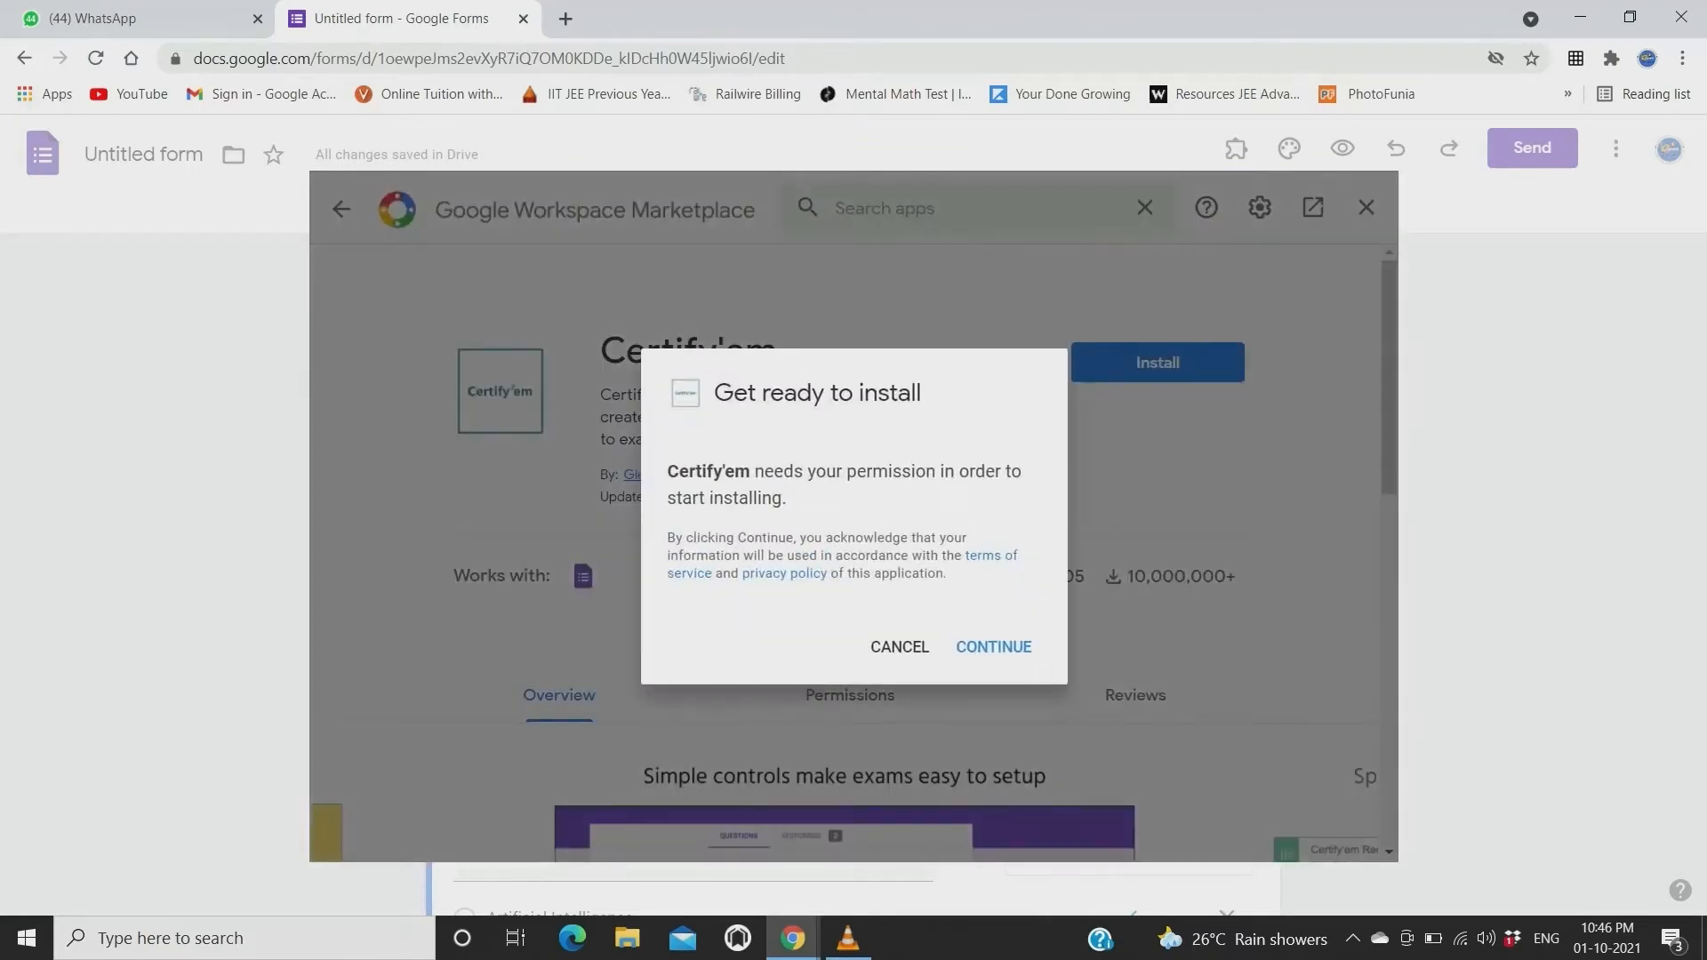
pyautogui.click(993, 647)
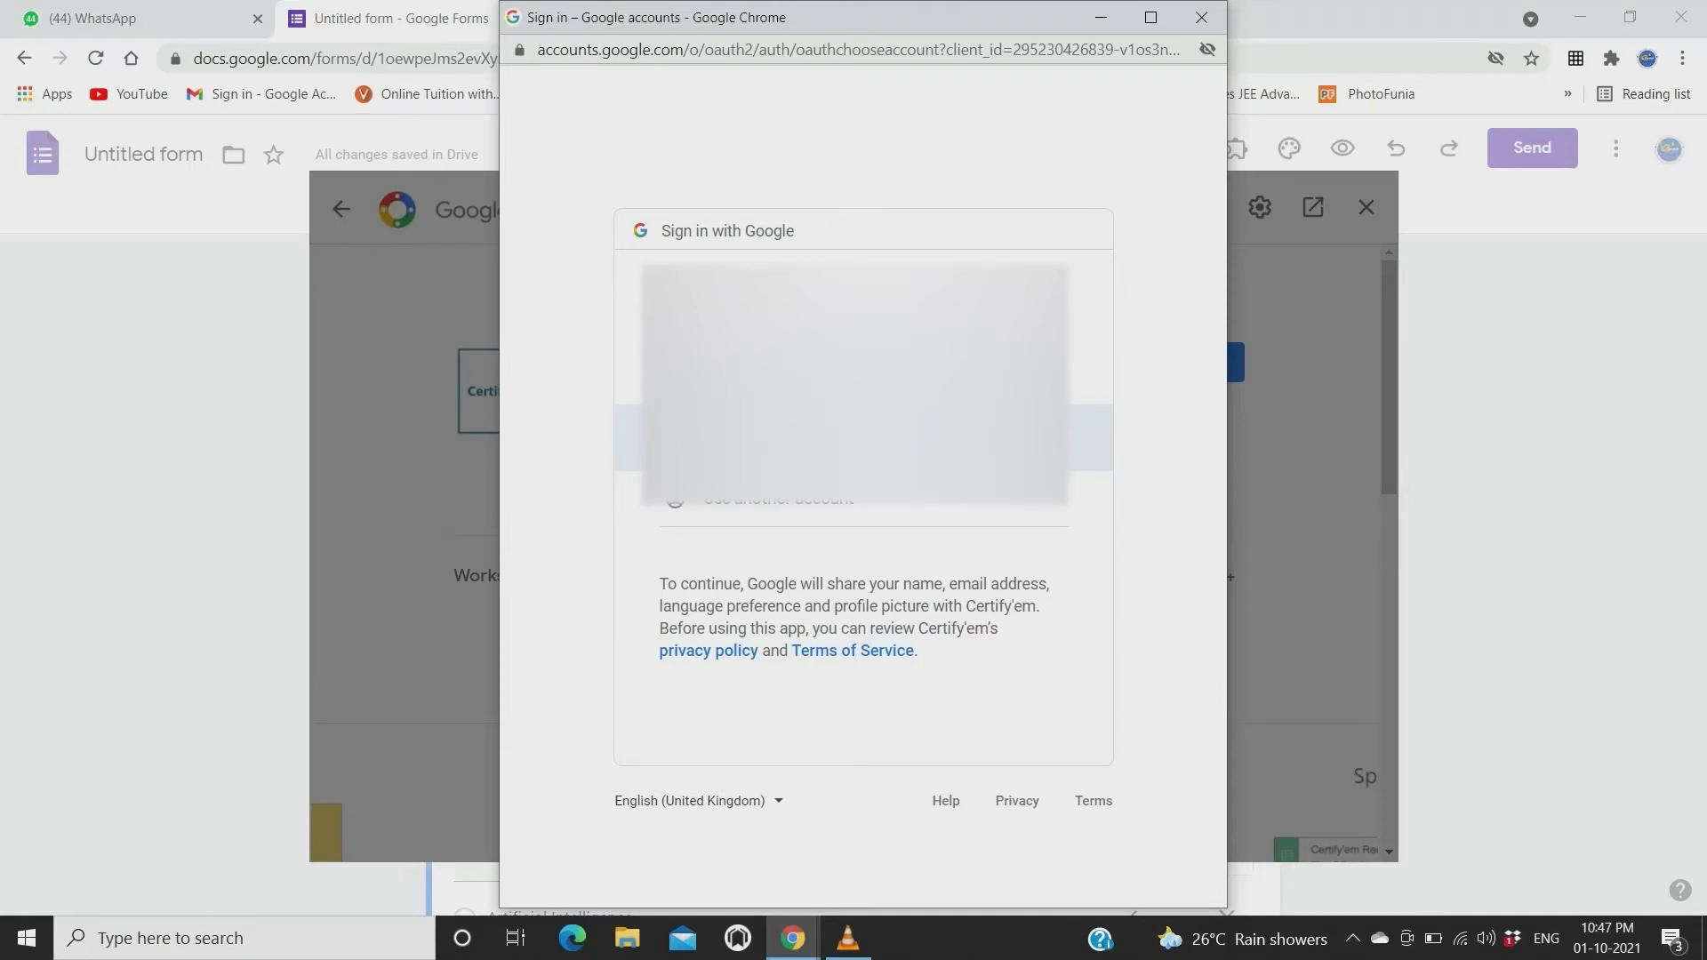
pyautogui.click(855, 438)
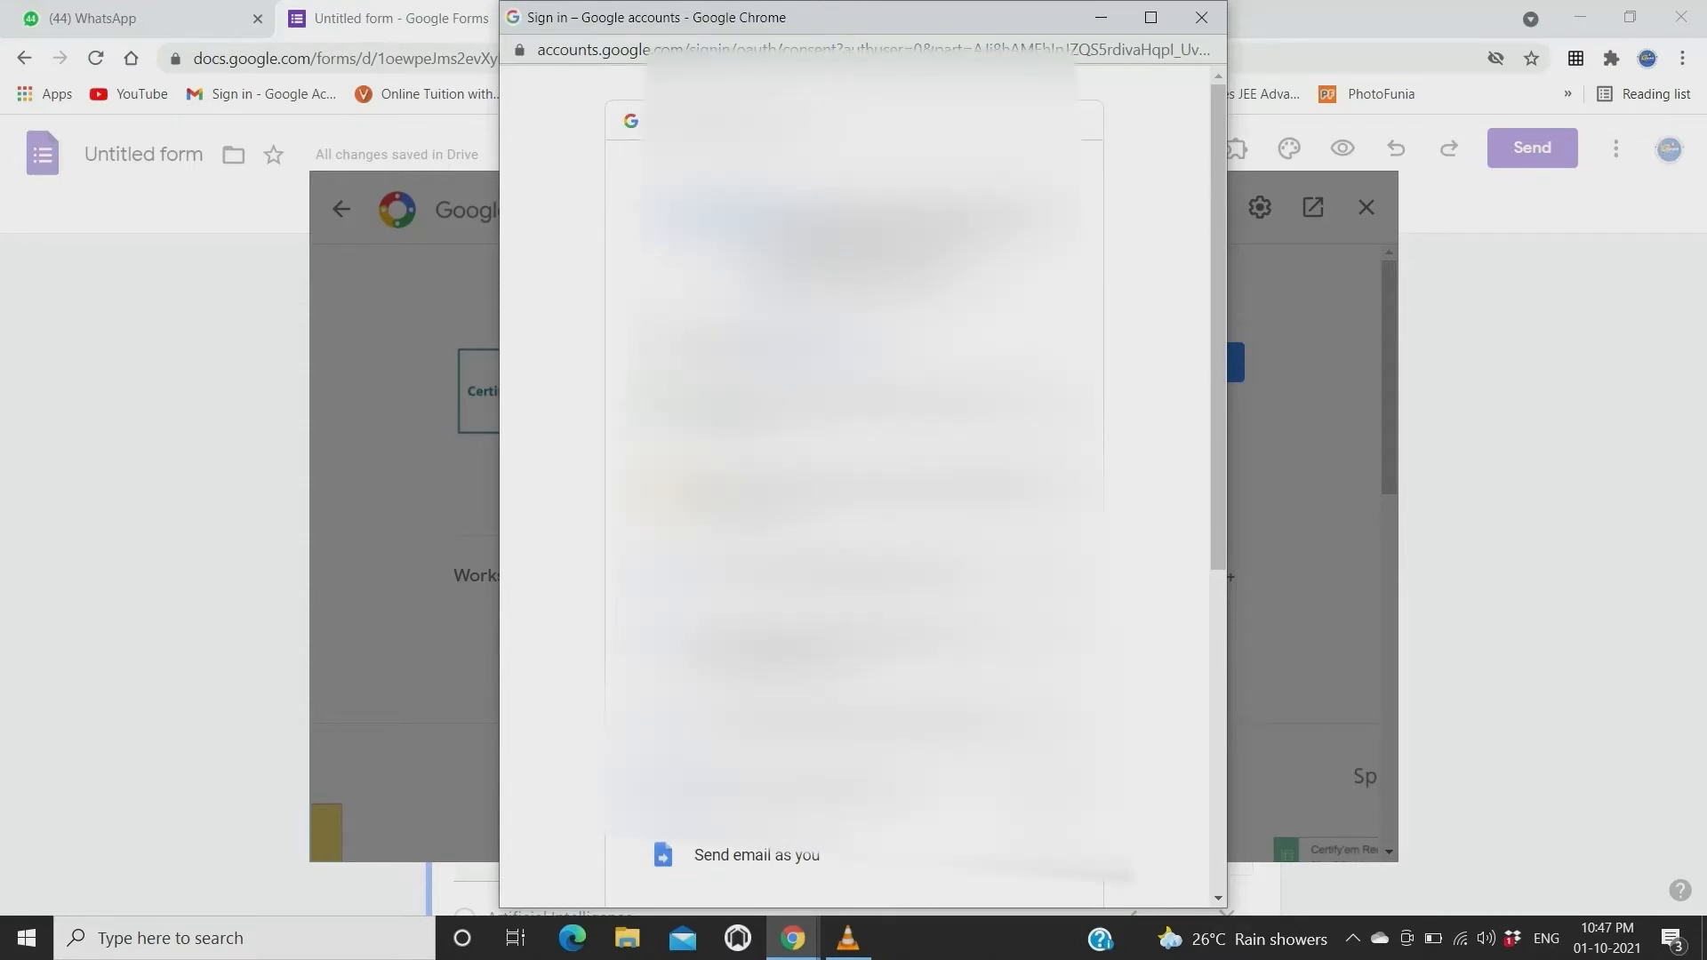
pyautogui.scroll(-5, 907, 489)
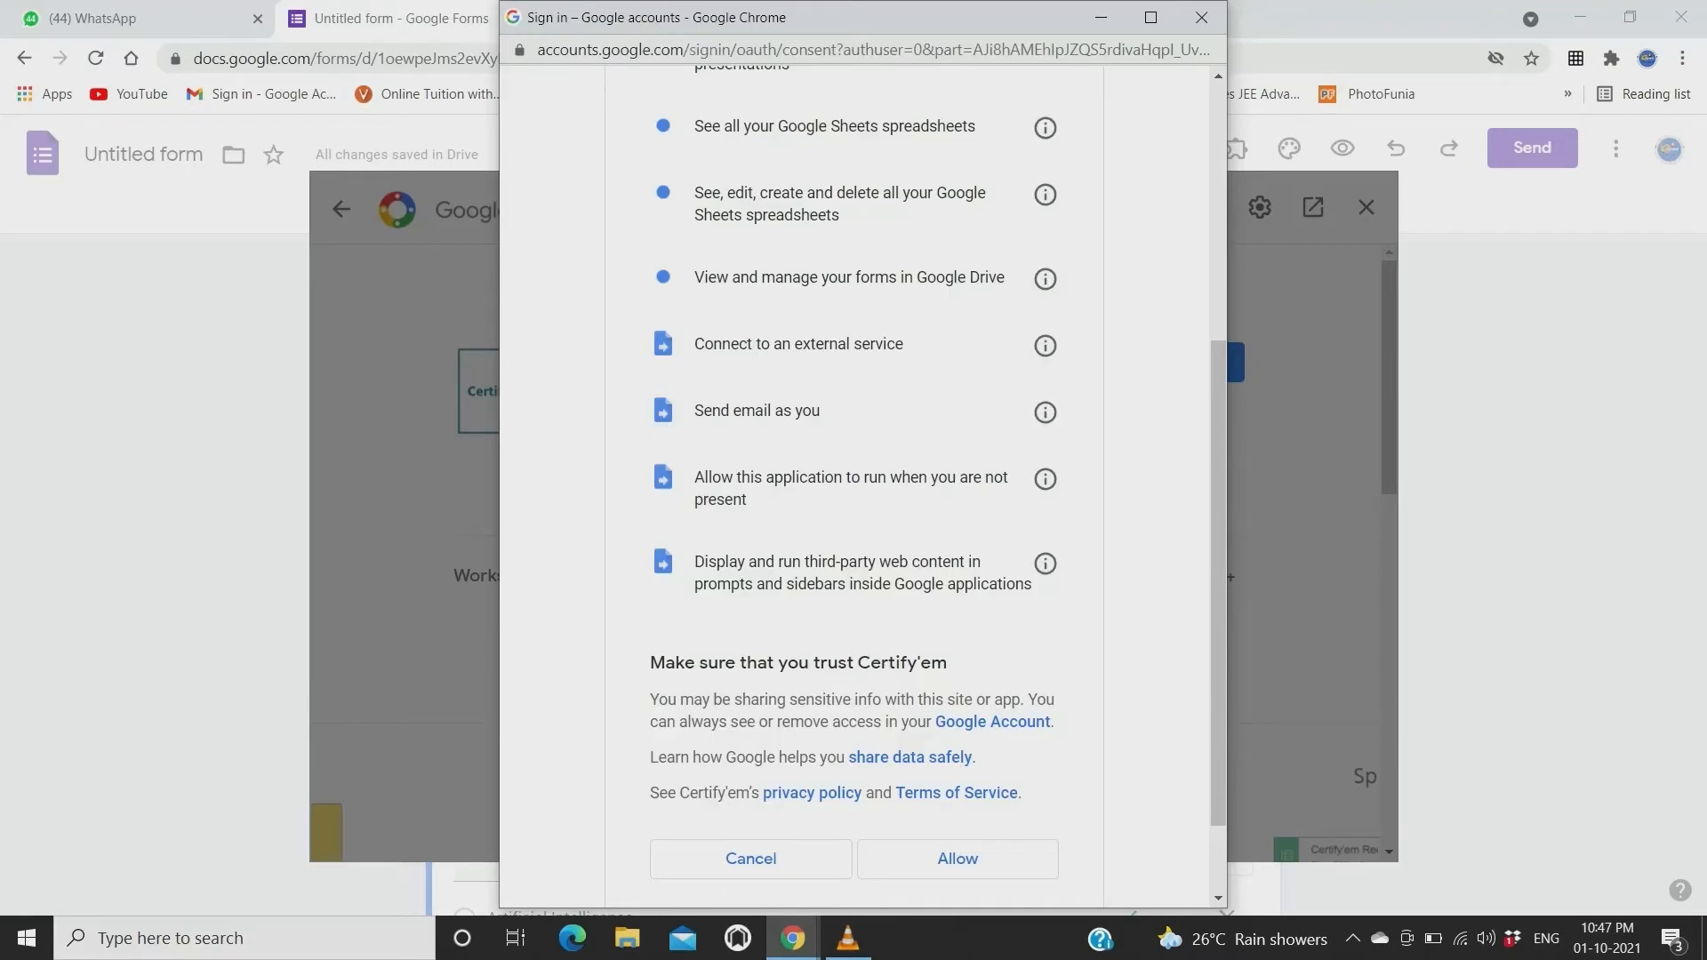
pyautogui.scroll(5, 958, 747)
pyautogui.scroll(-6, 958, 747)
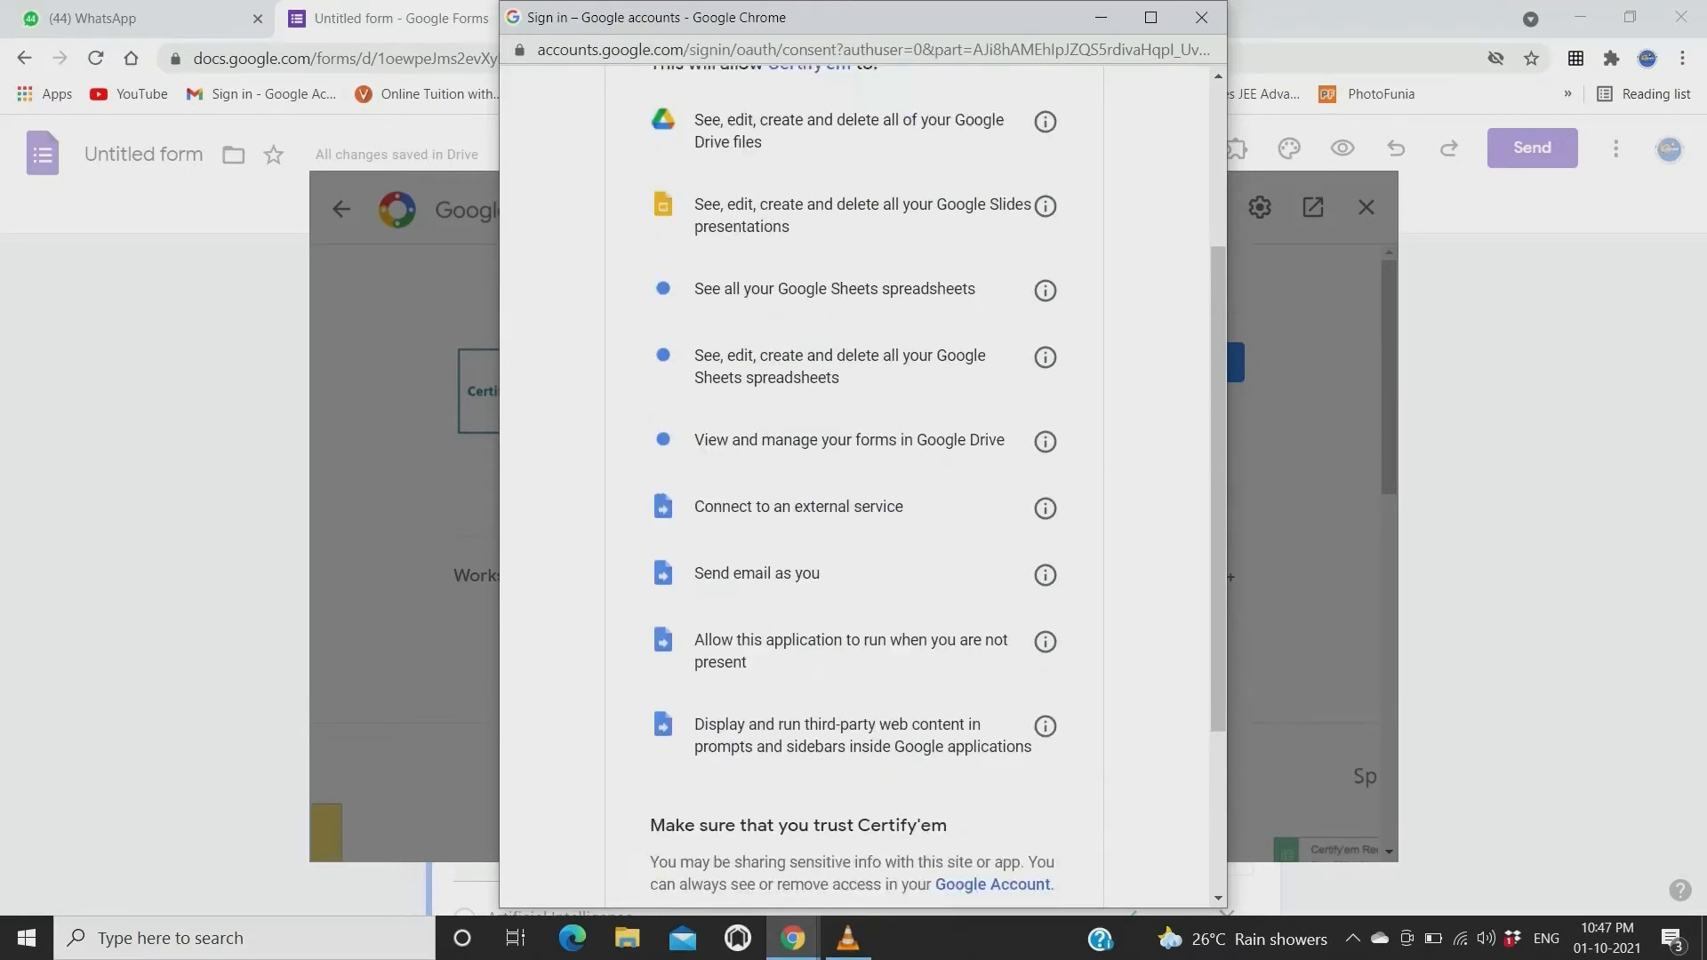
pyautogui.click(958, 747)
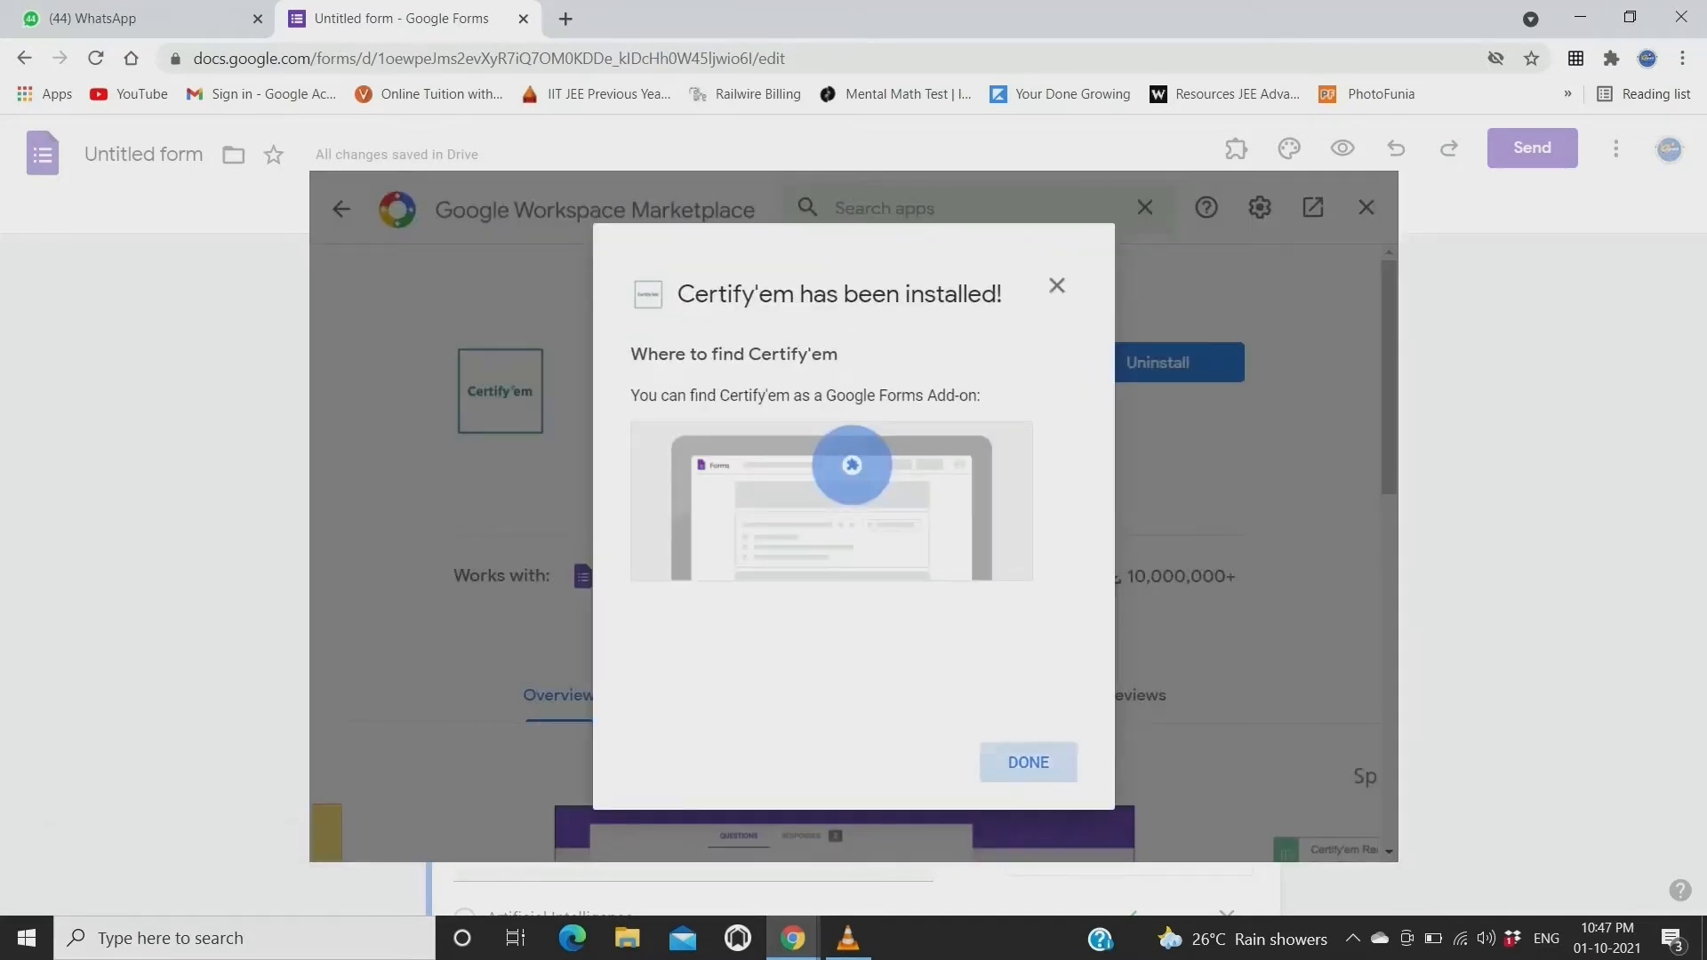
pyautogui.click(1028, 762)
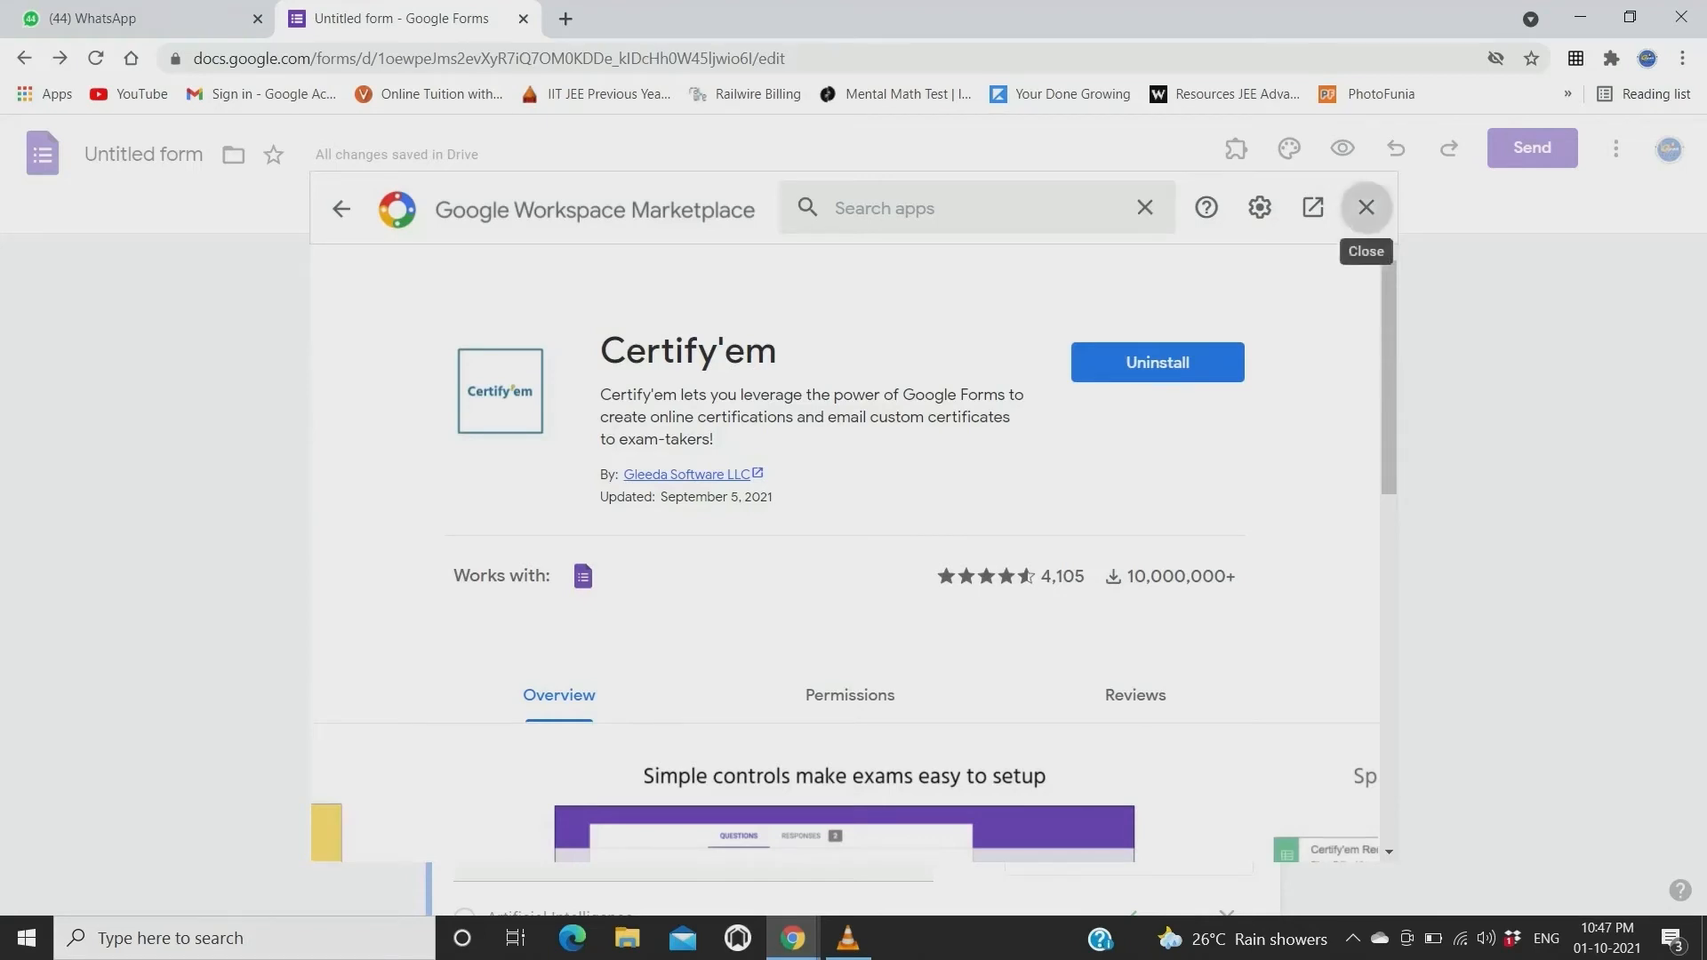
pyautogui.click(1366, 207)
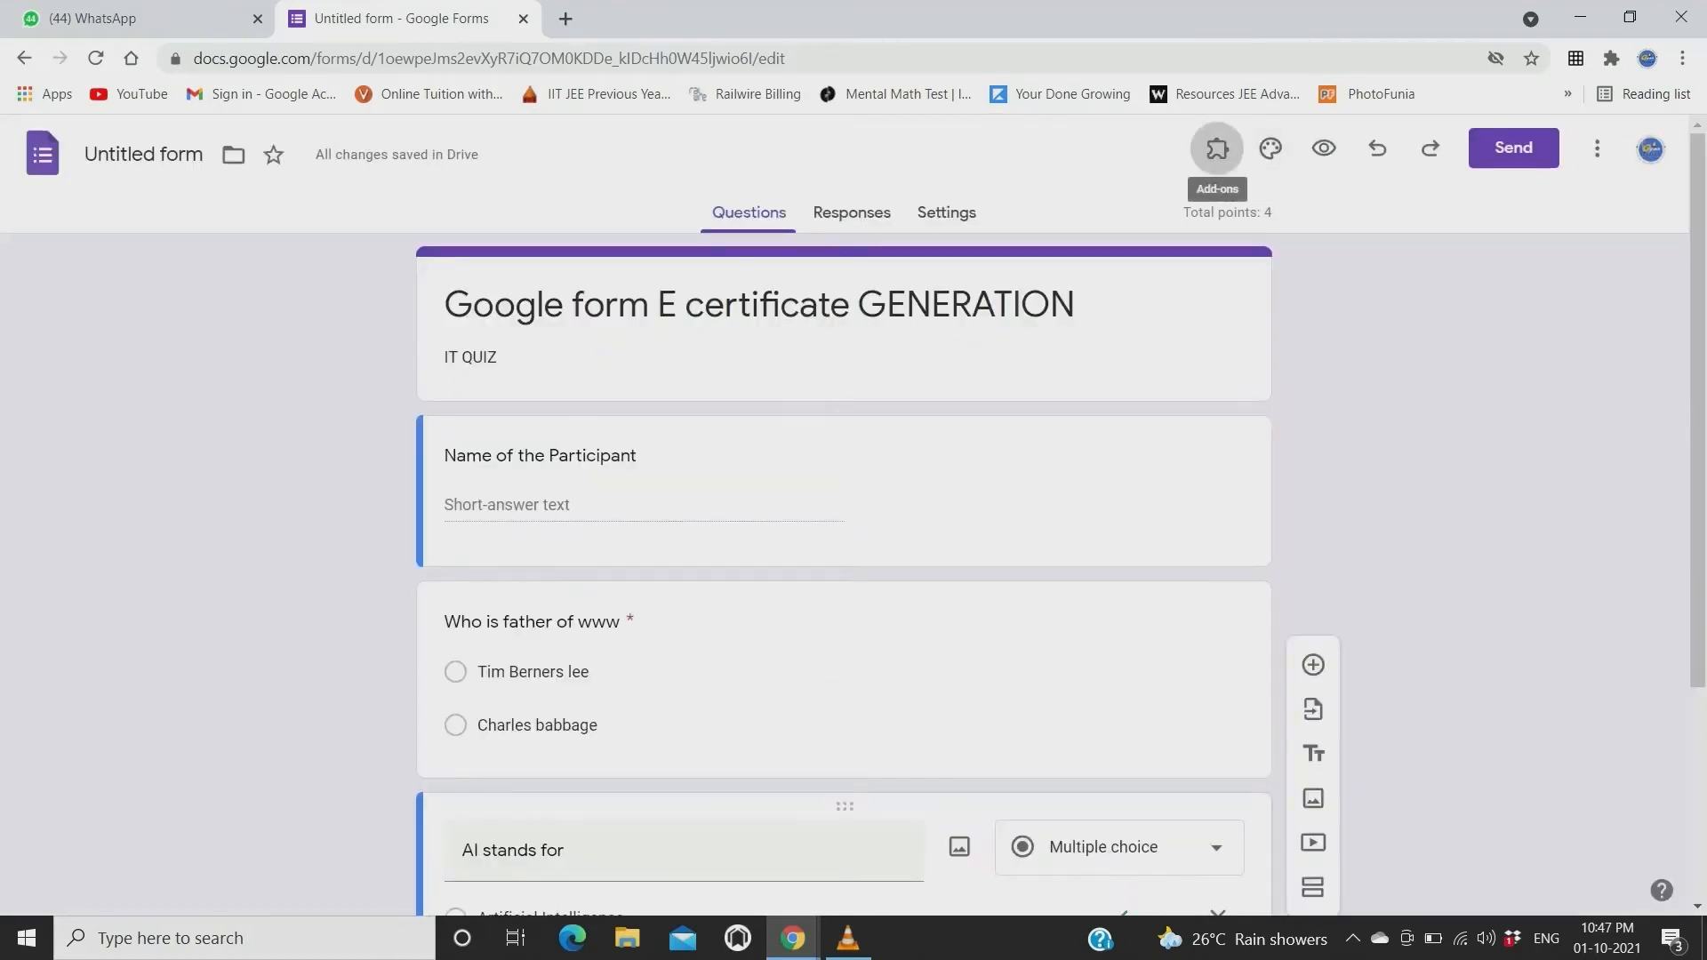
# Look at the Certify'em add-on's available options and its getting-started help, then close them.
pyautogui.click(1217, 150)
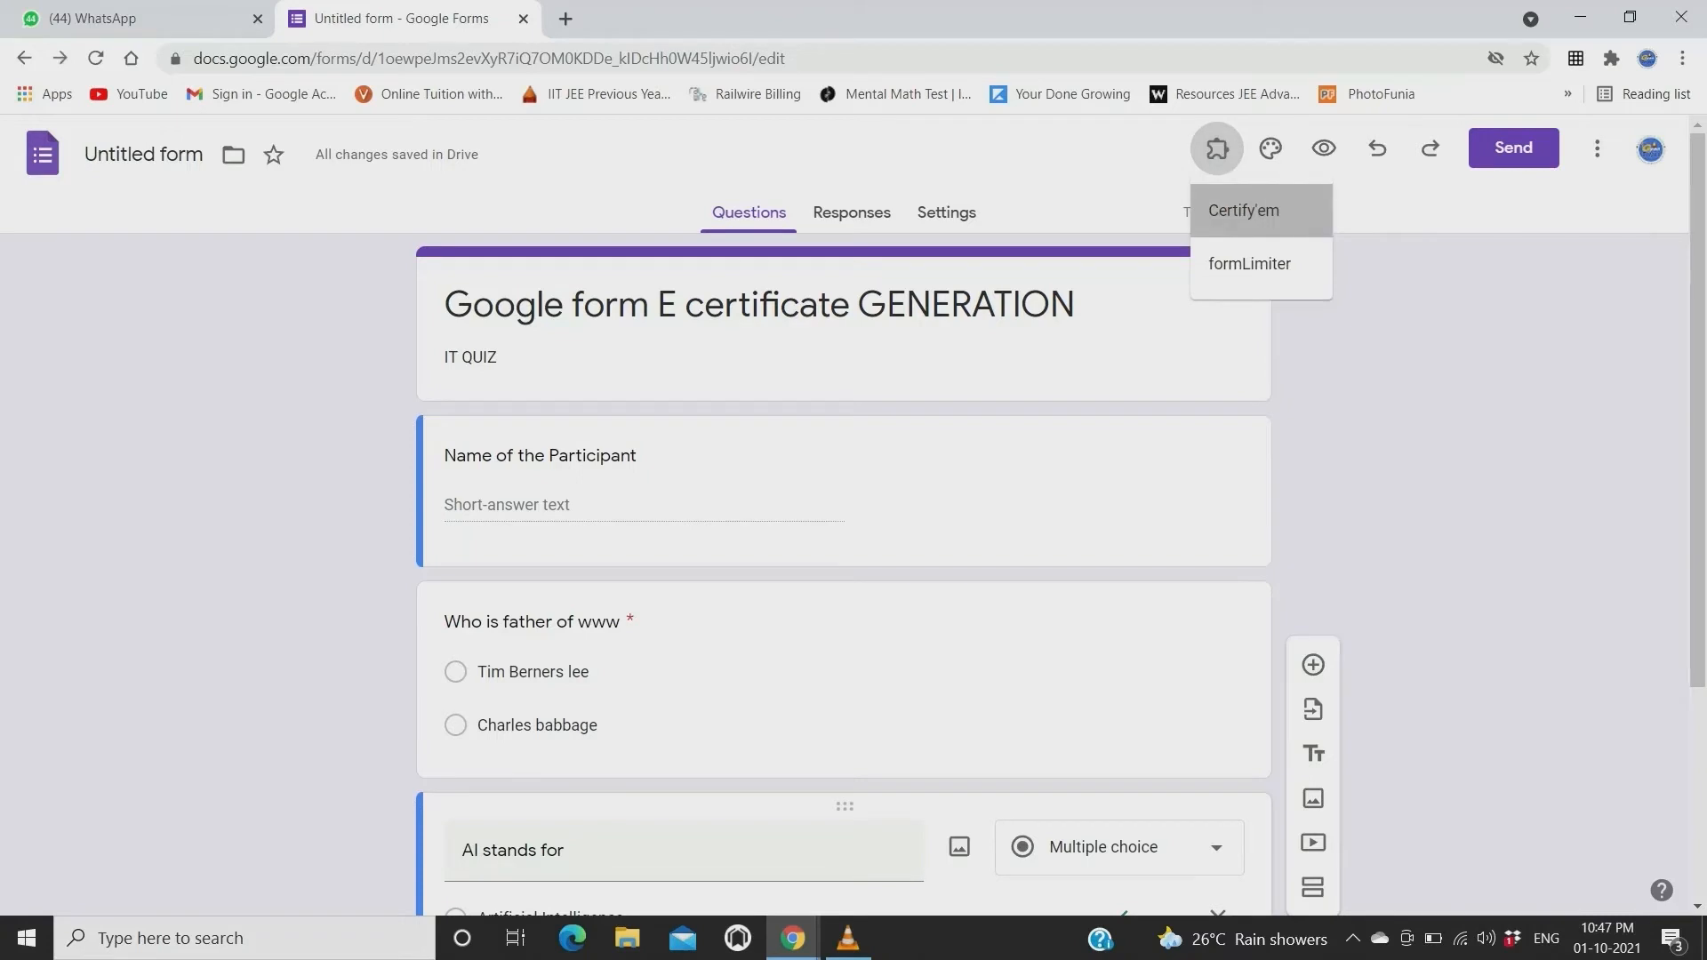
pyautogui.click(1244, 210)
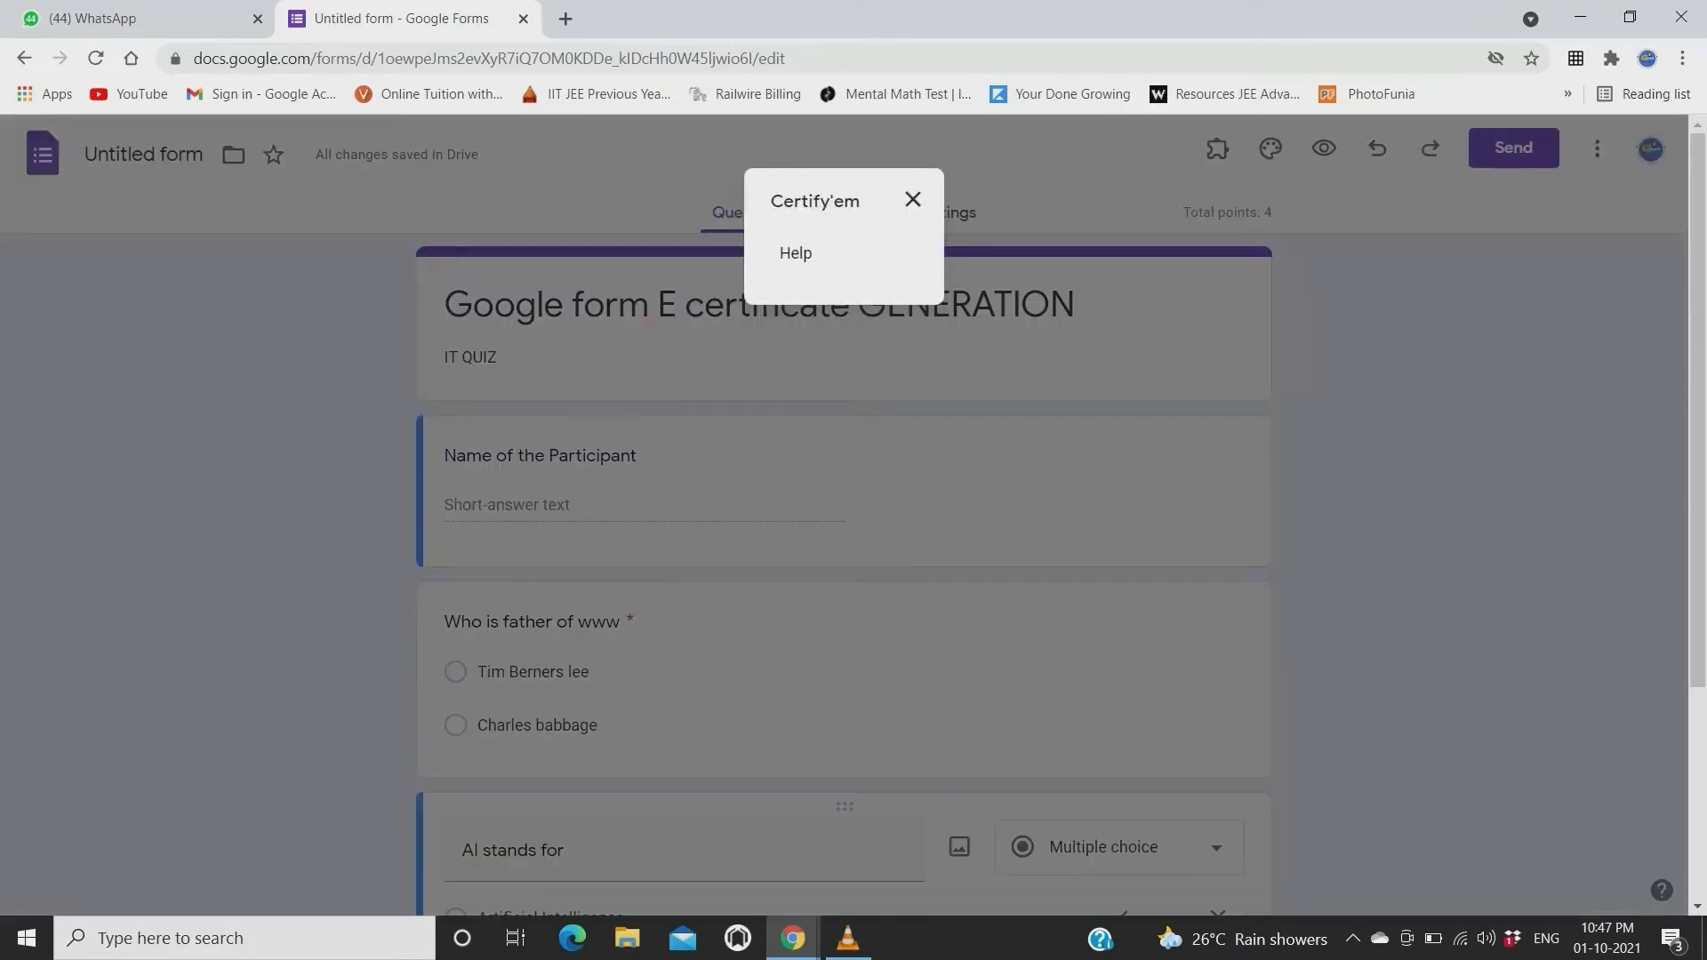
pyautogui.doubleClick(814, 202)
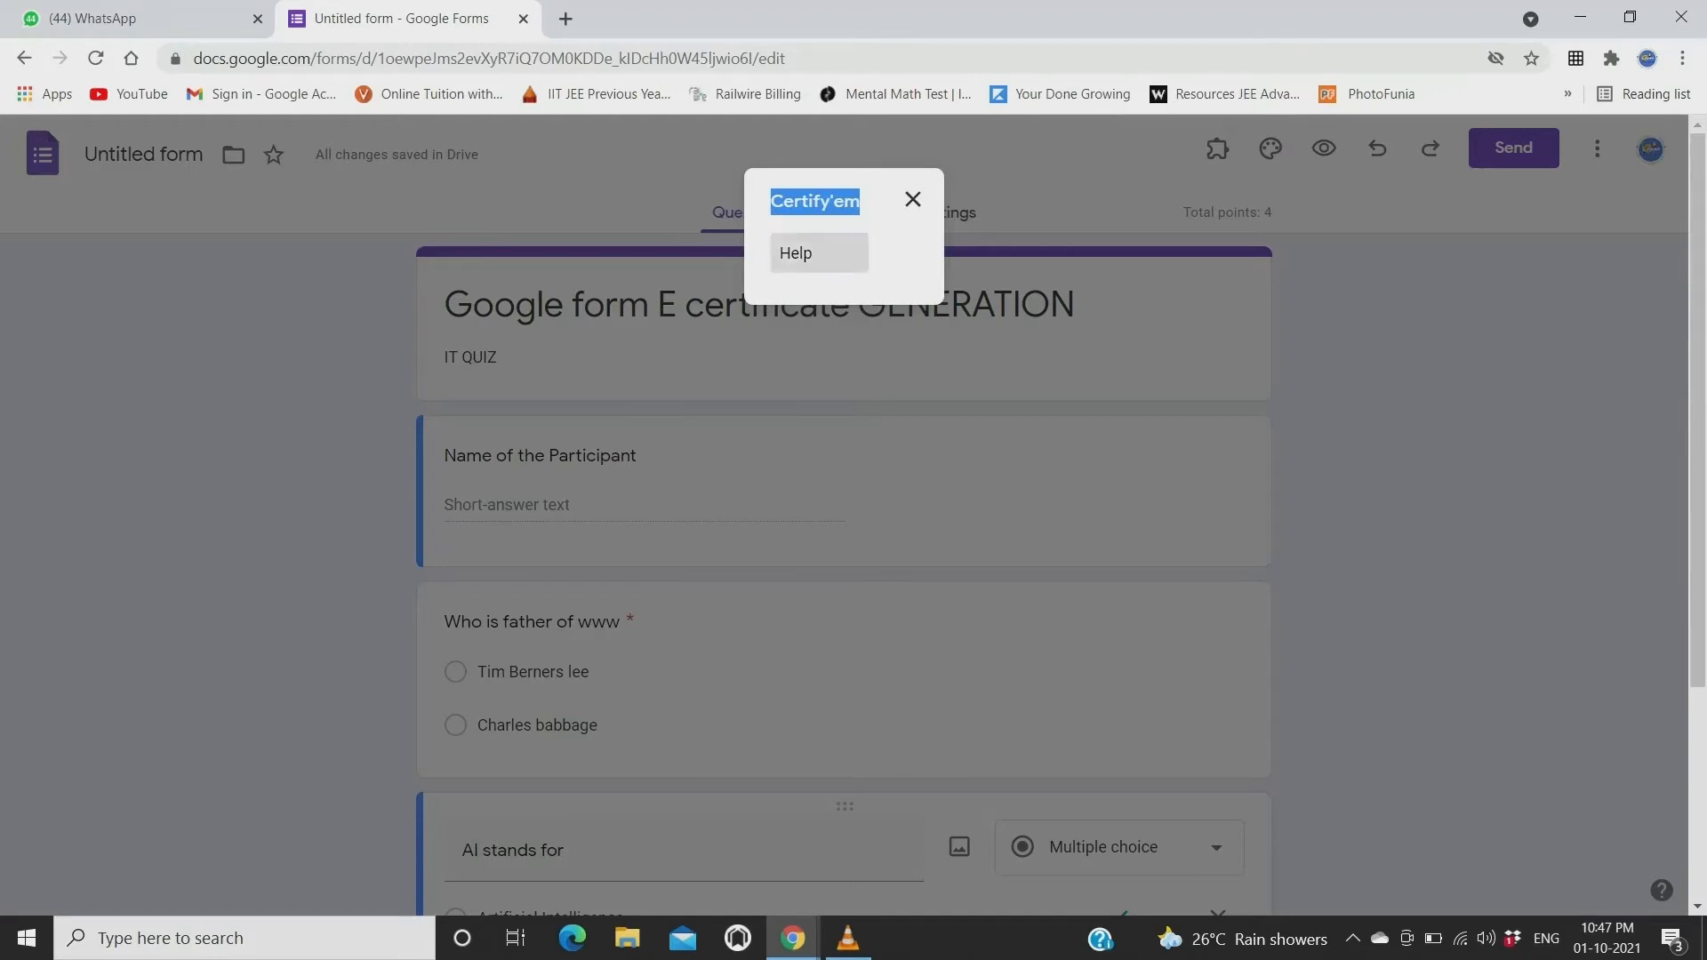
pyautogui.click(795, 253)
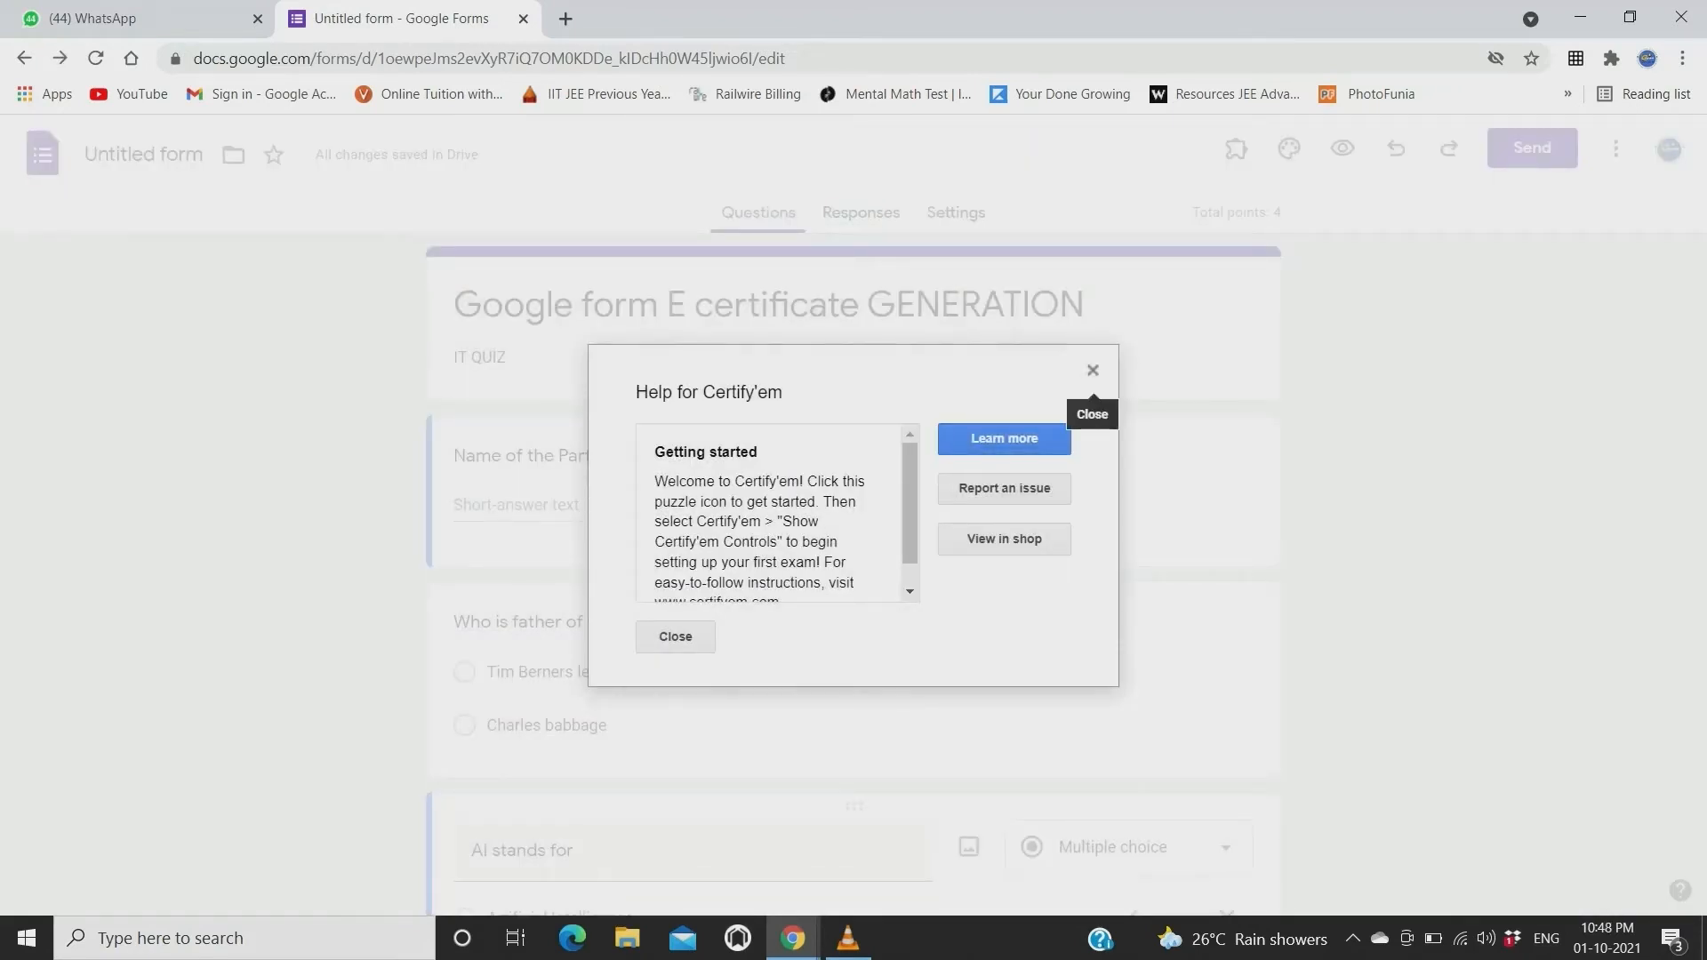
pyautogui.click(1093, 370)
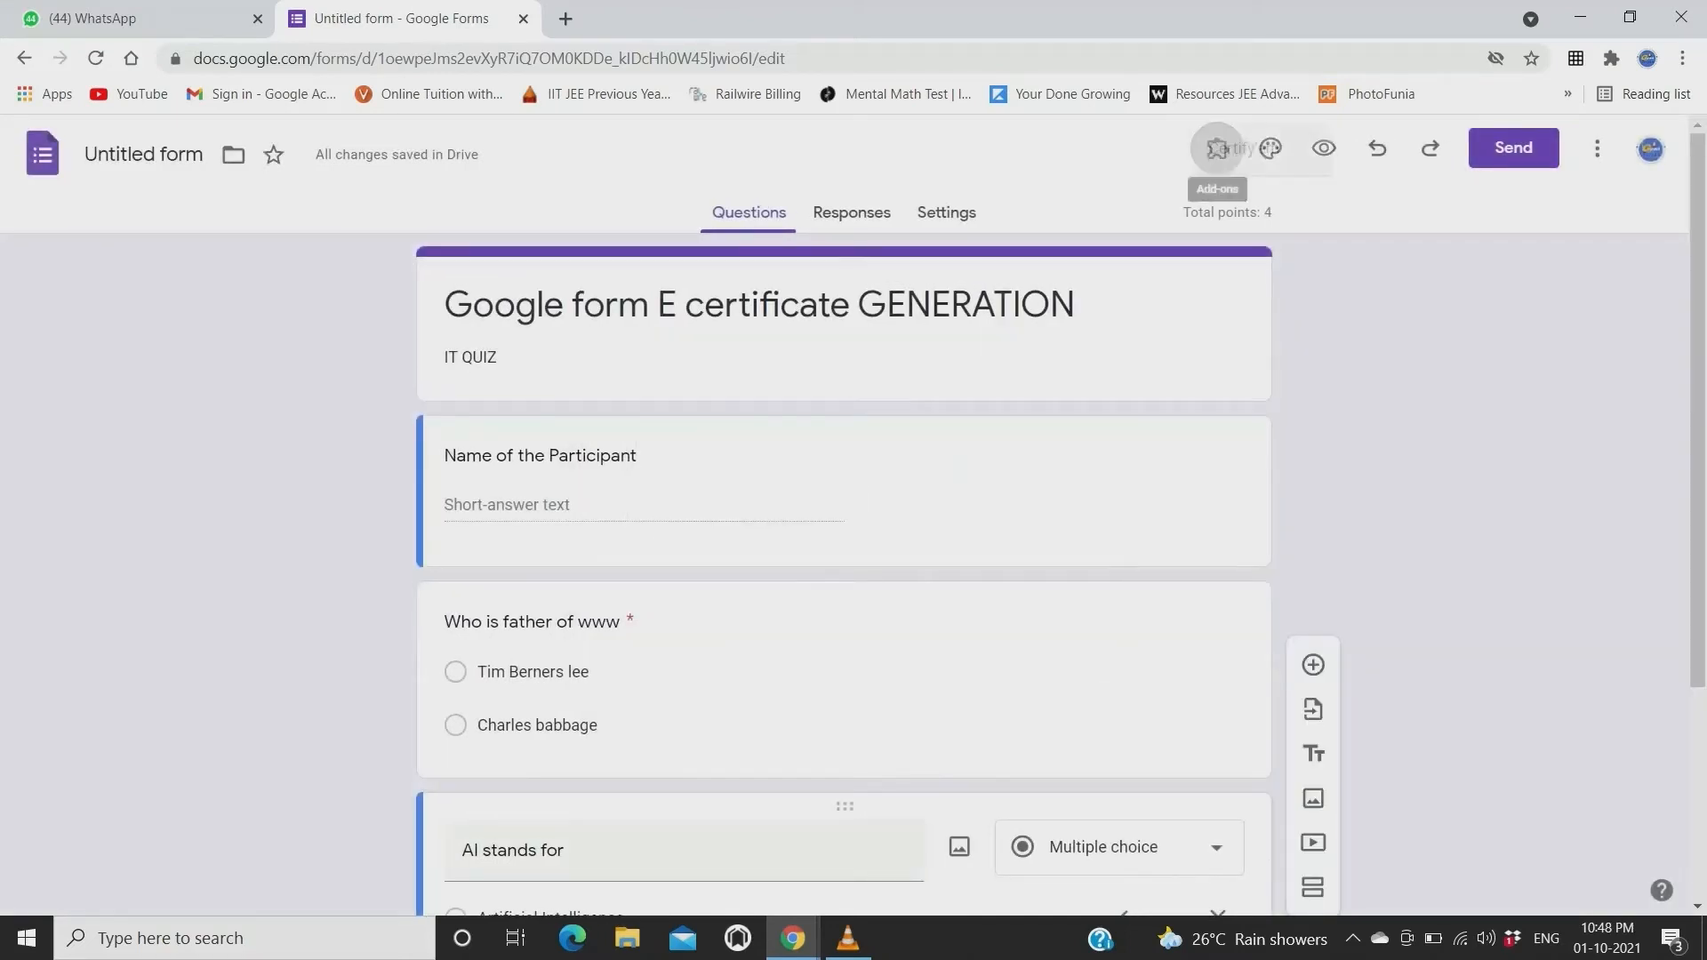
pyautogui.click(1218, 149)
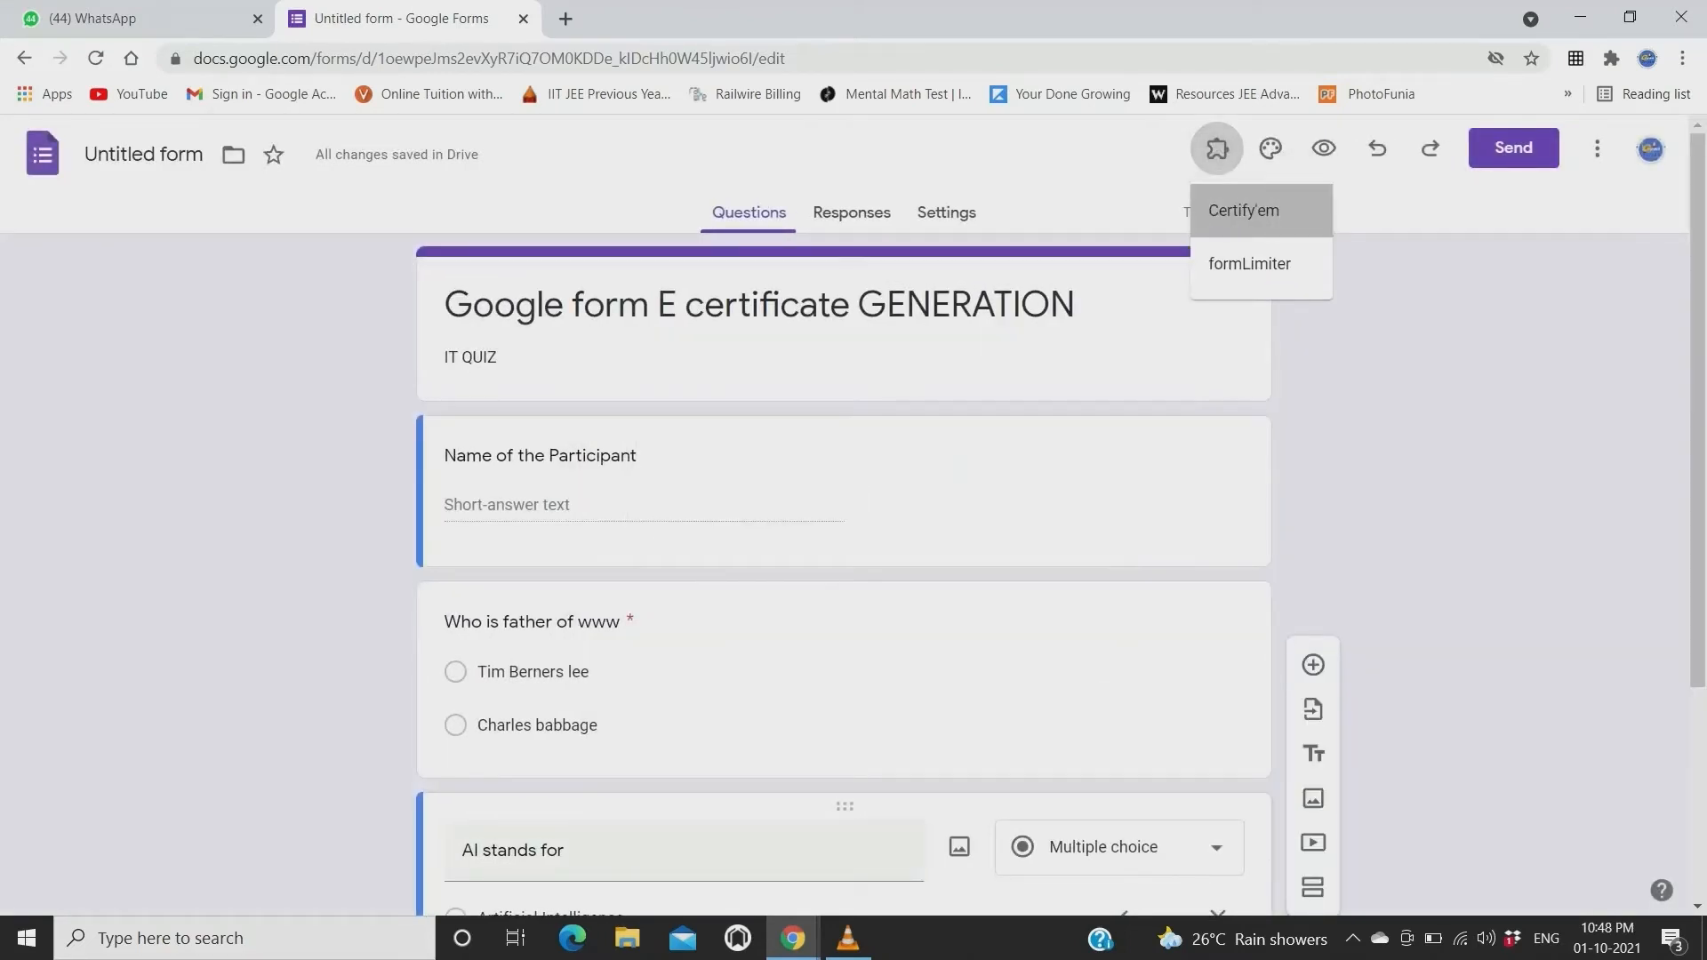
pyautogui.click(1244, 211)
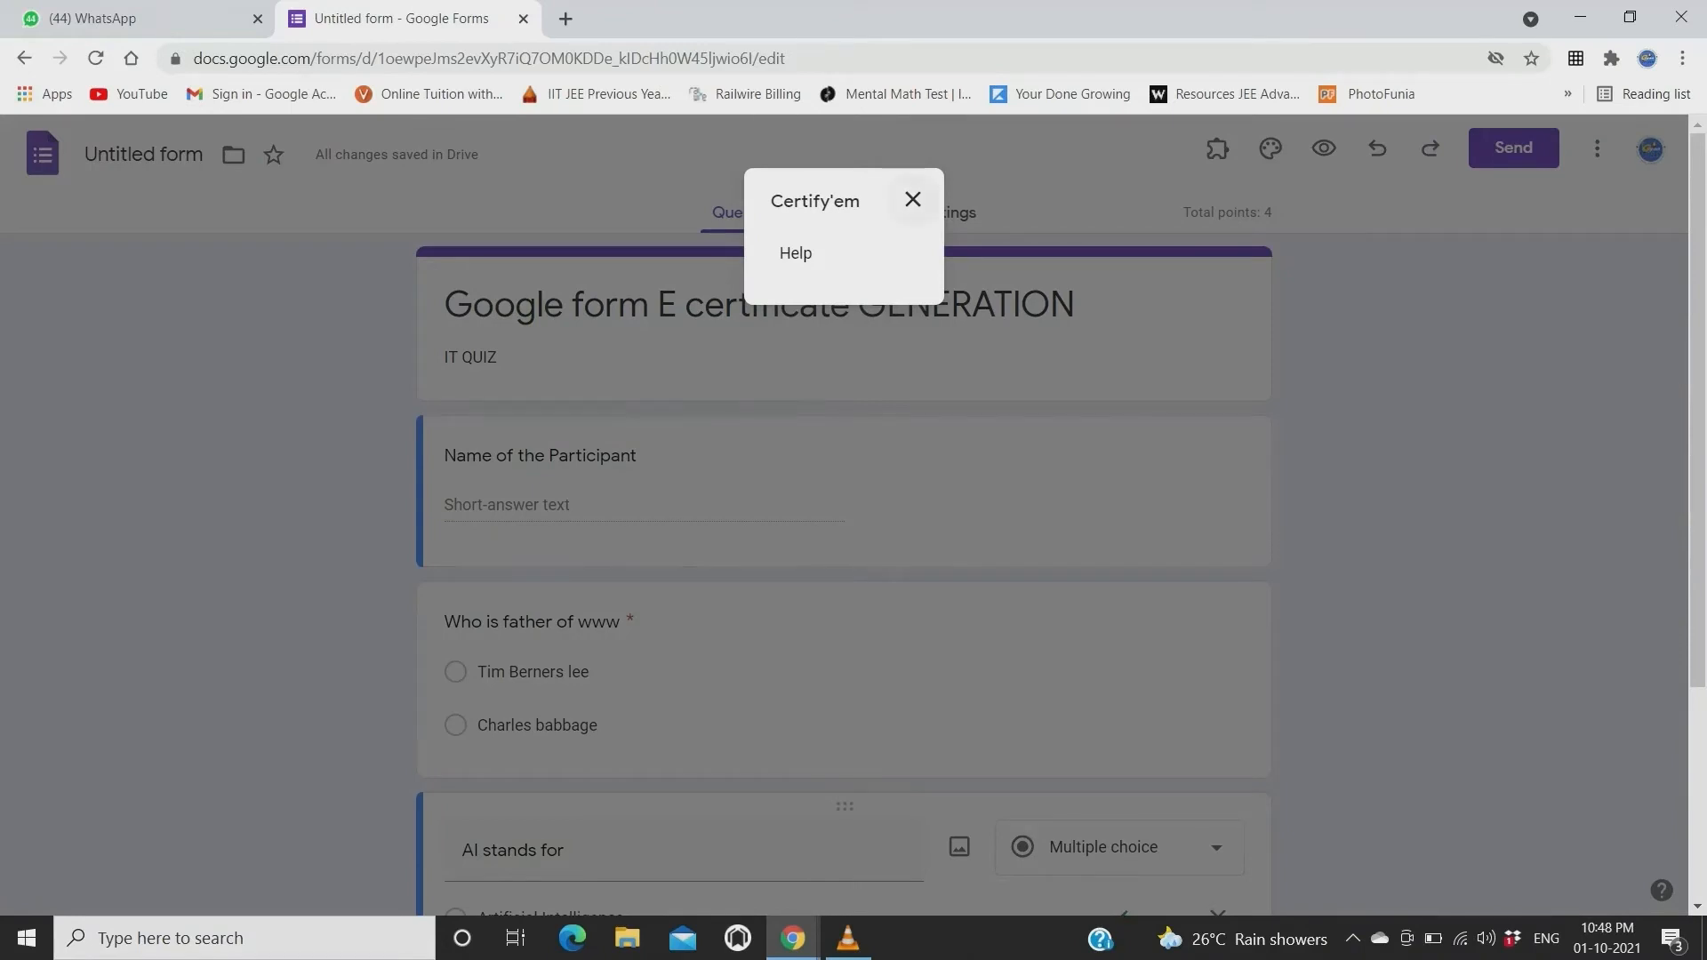
pyautogui.click(912, 199)
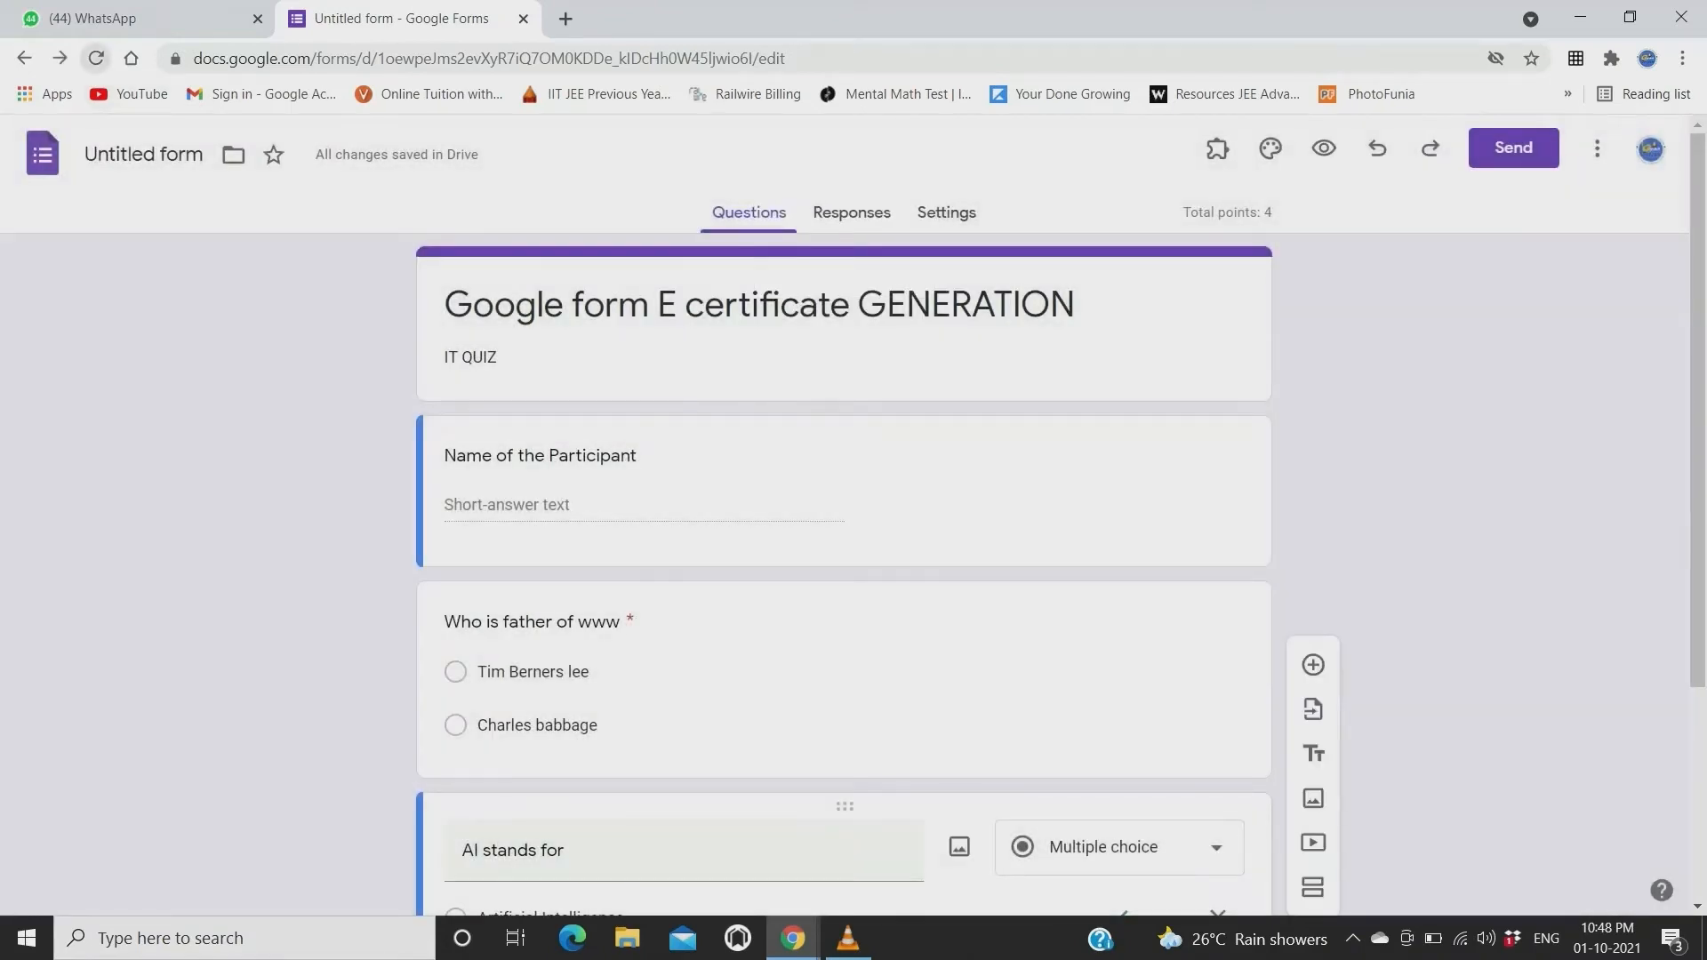
# Reload the form page, confirm the Certify'em terms in its controls, and turn certification on.
pyautogui.click(96, 59)
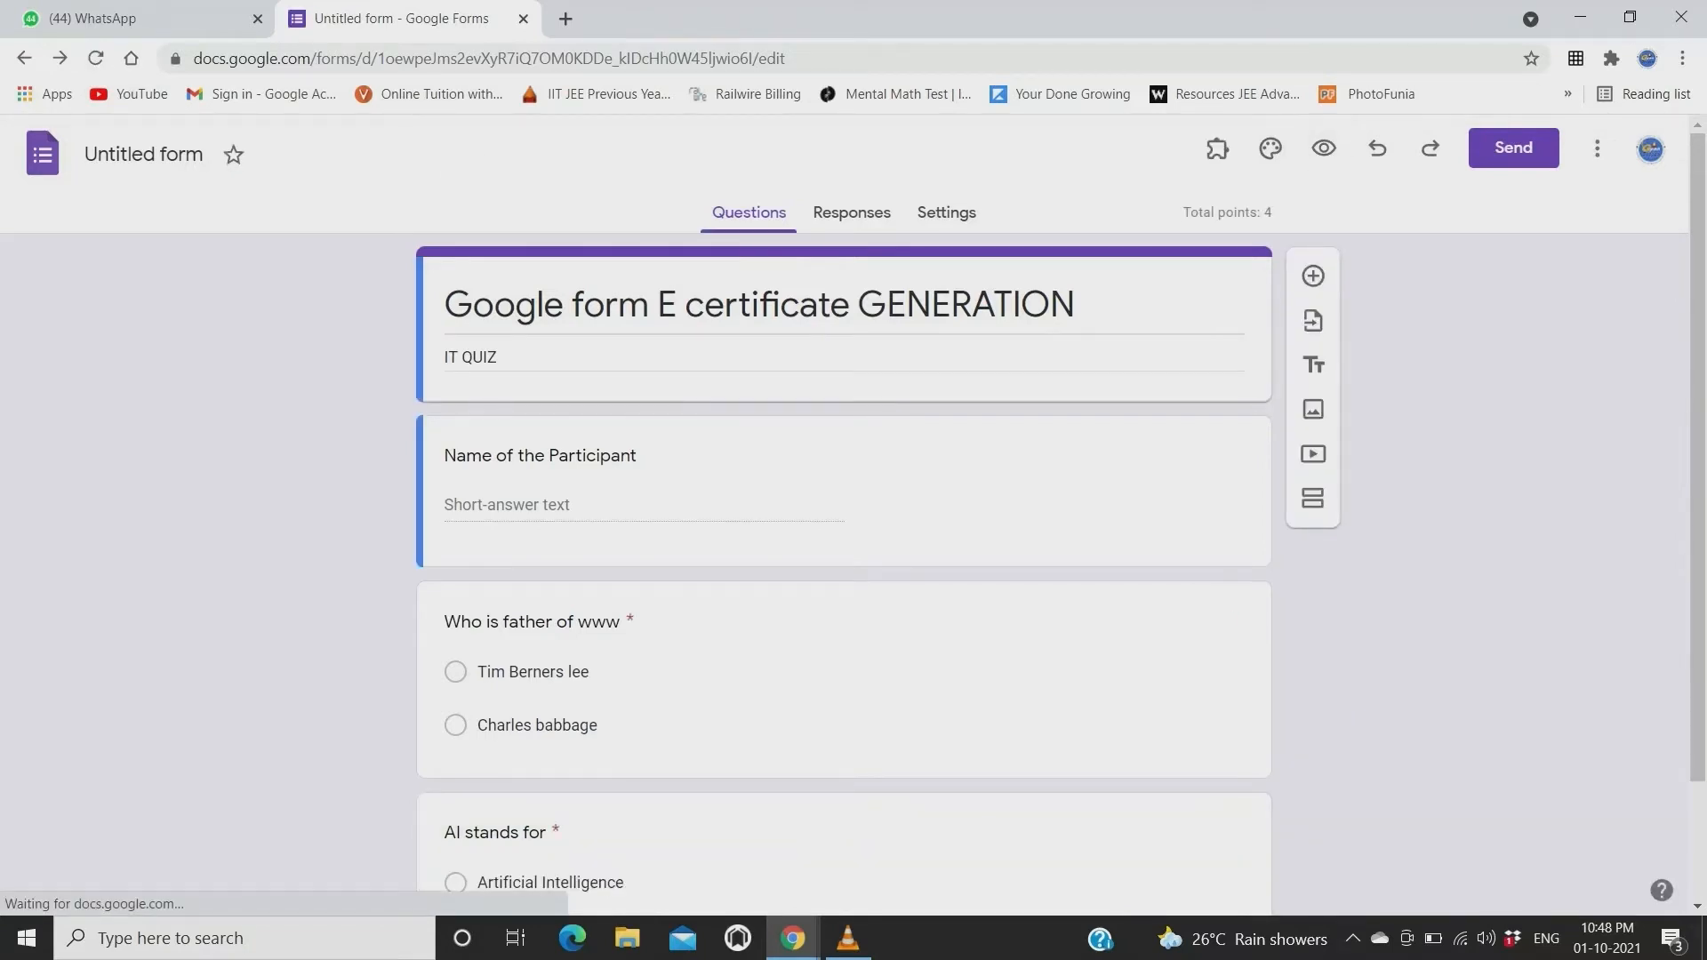
pyautogui.click(1217, 149)
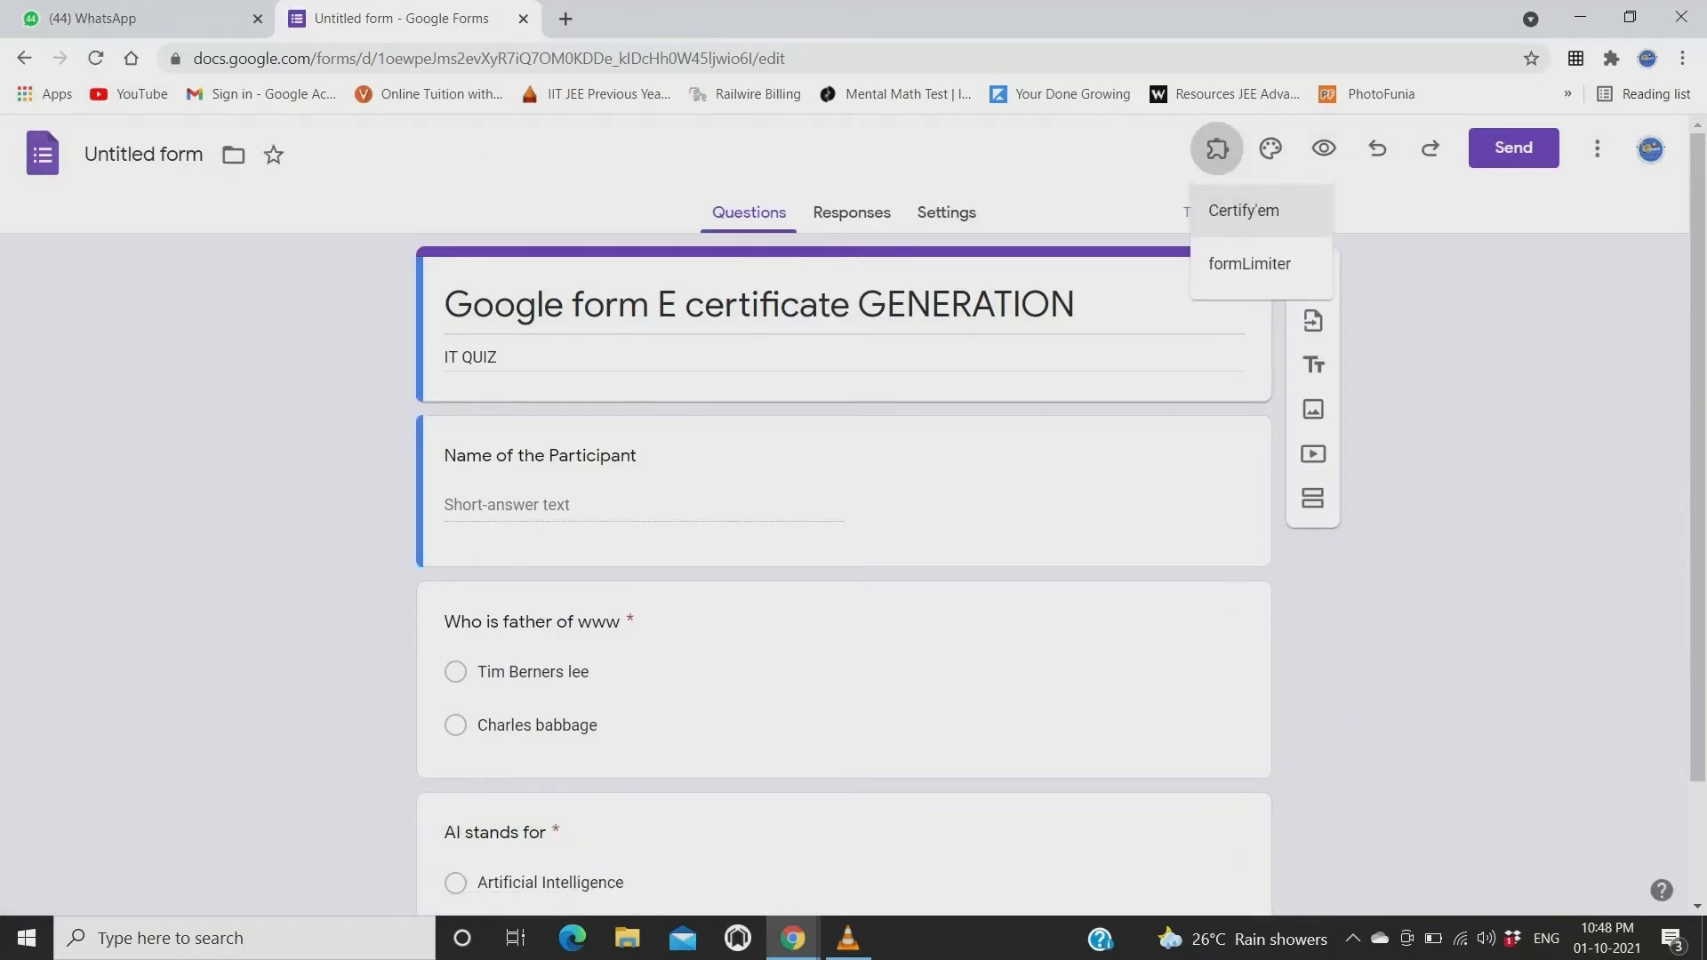
pyautogui.click(1244, 210)
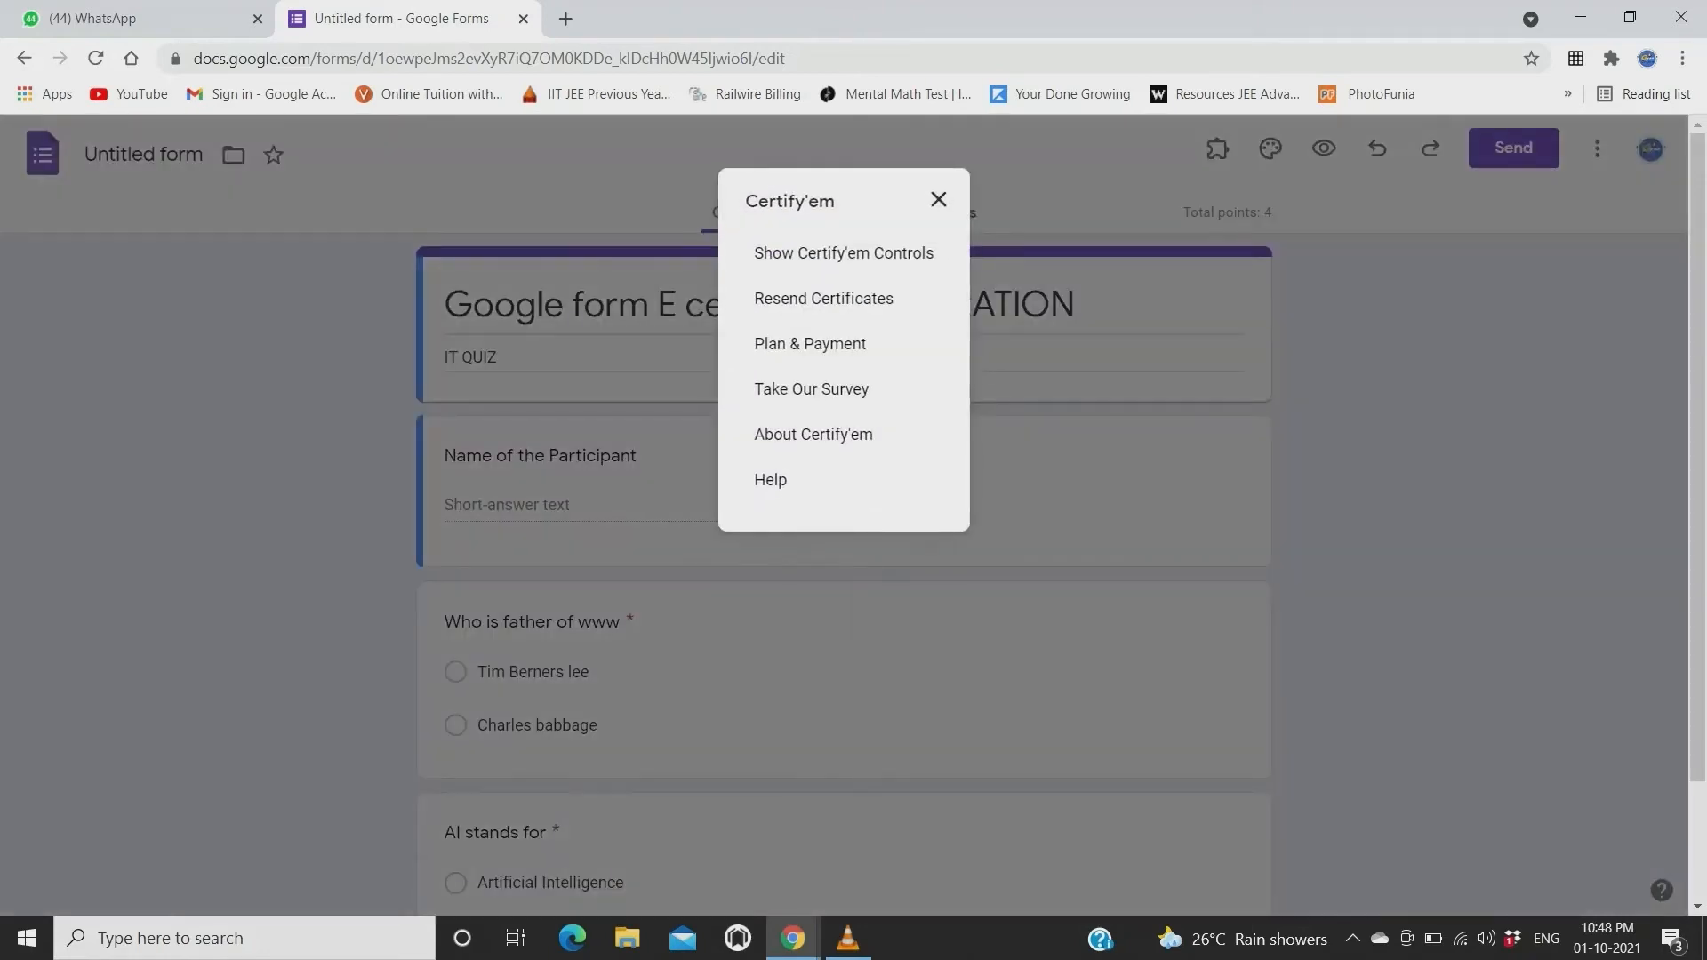
pyautogui.click(843, 253)
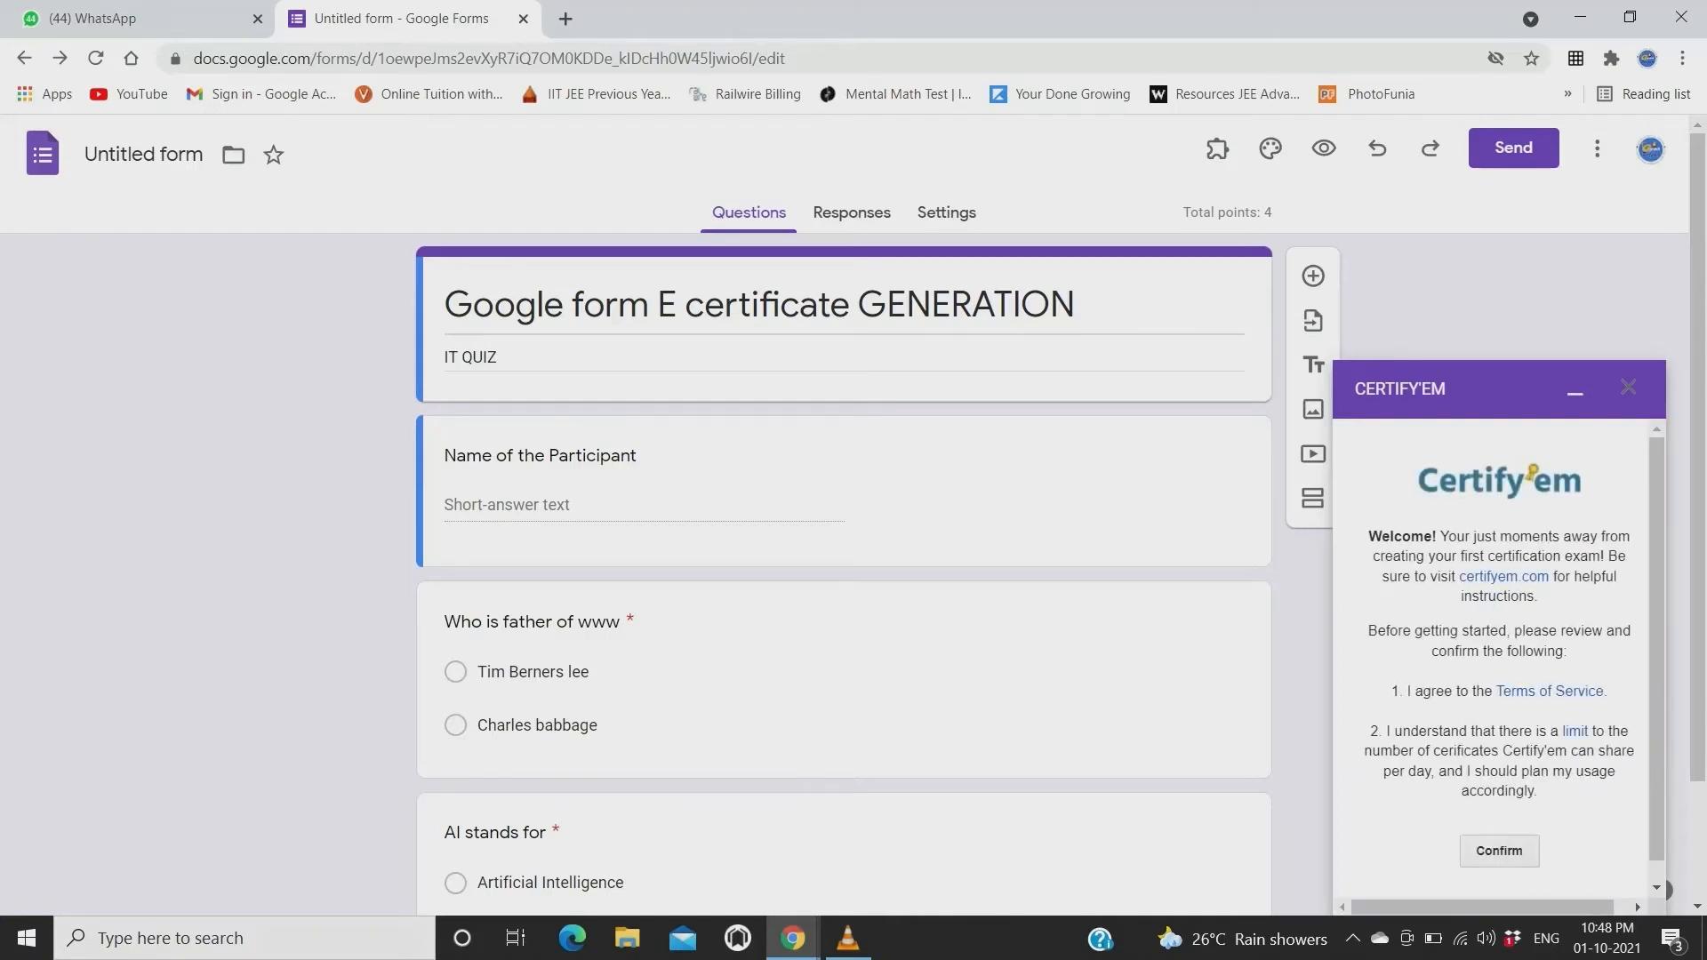
pyautogui.click(1499, 851)
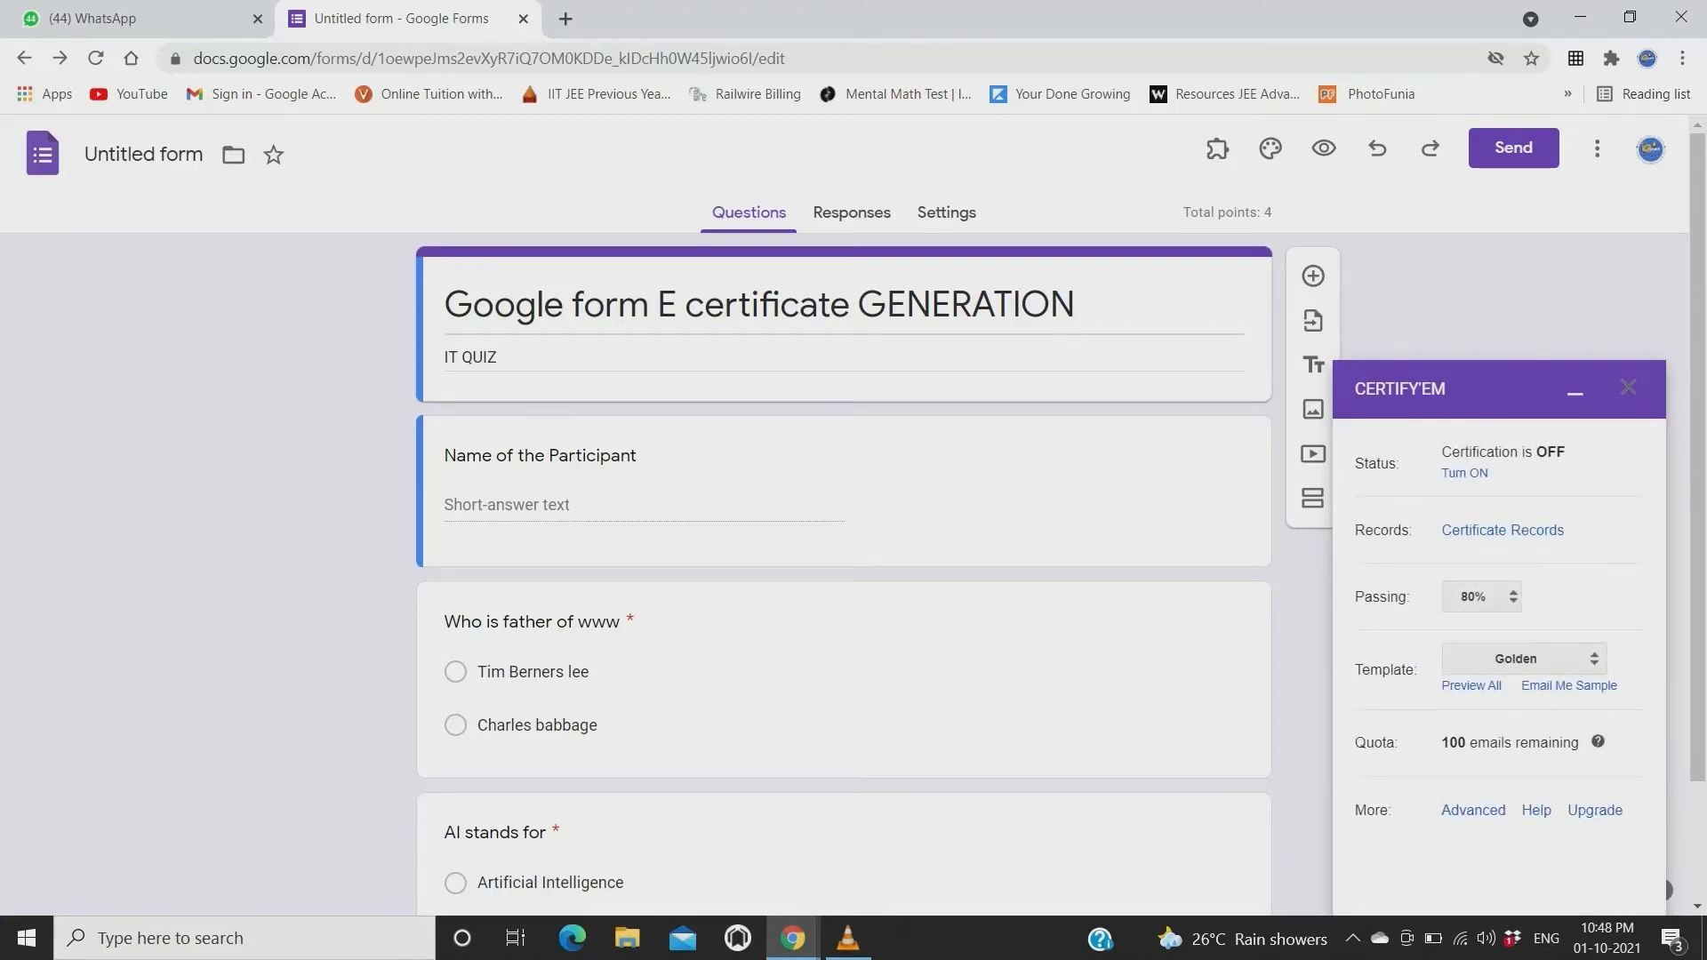
pyautogui.click(1465, 473)
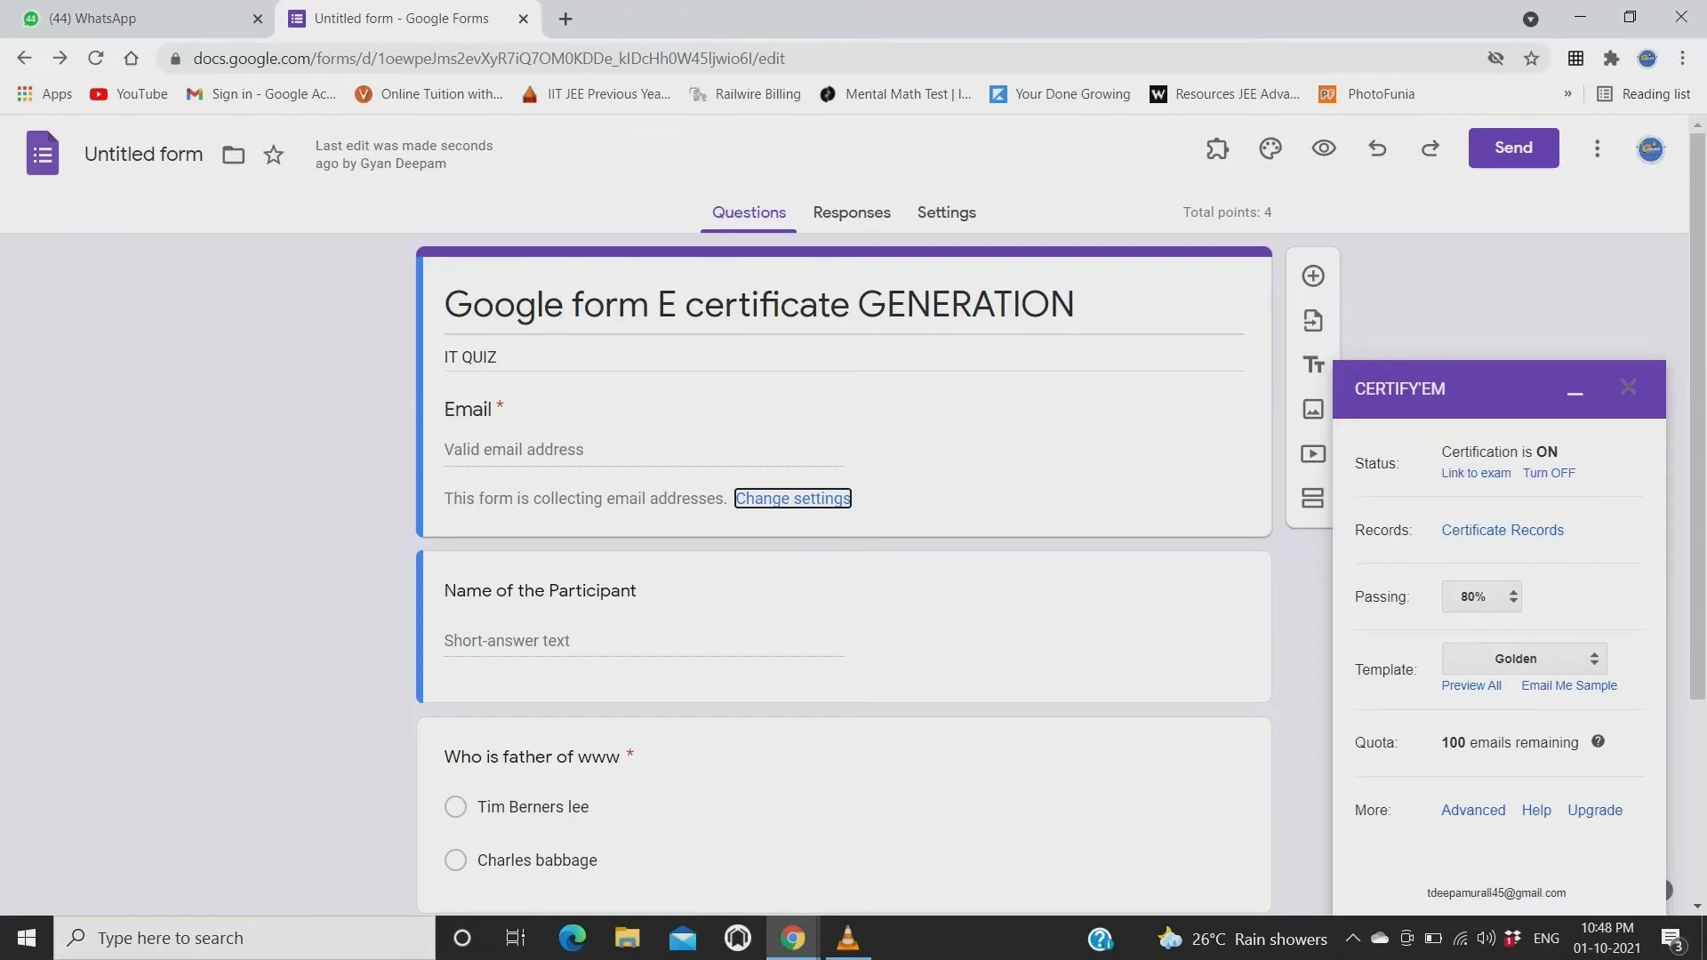
# Choose the Golden certificate template and open the preview of all templates.
pyautogui.click(1524, 659)
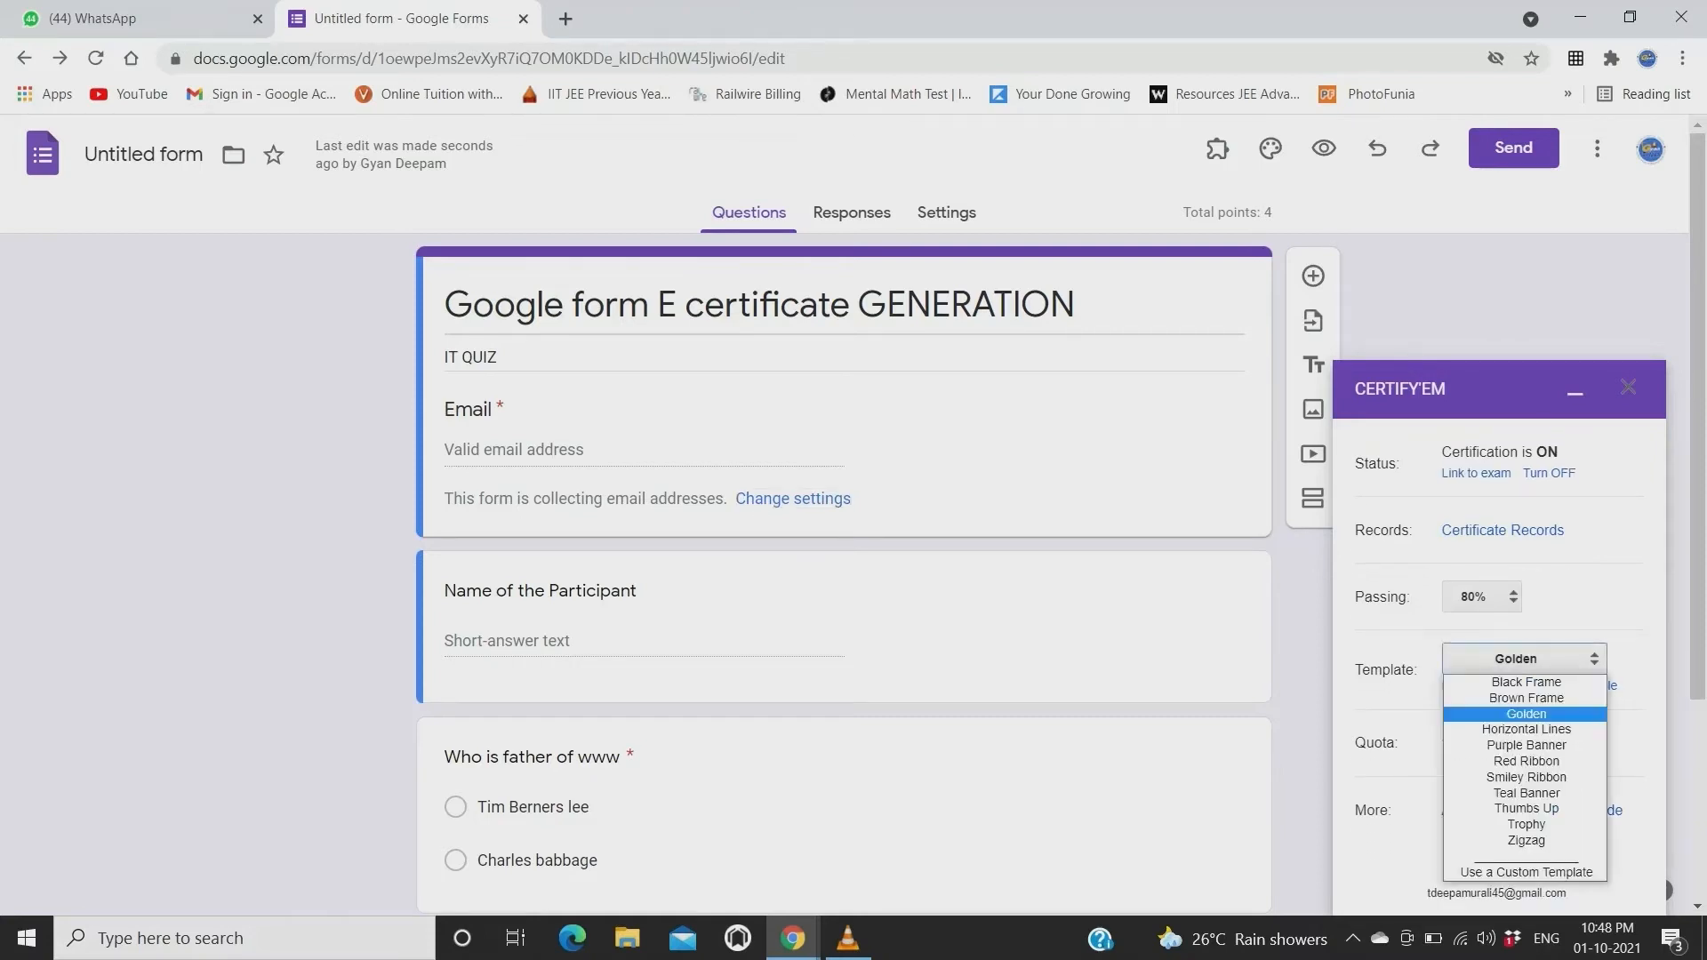
pyautogui.click(1526, 714)
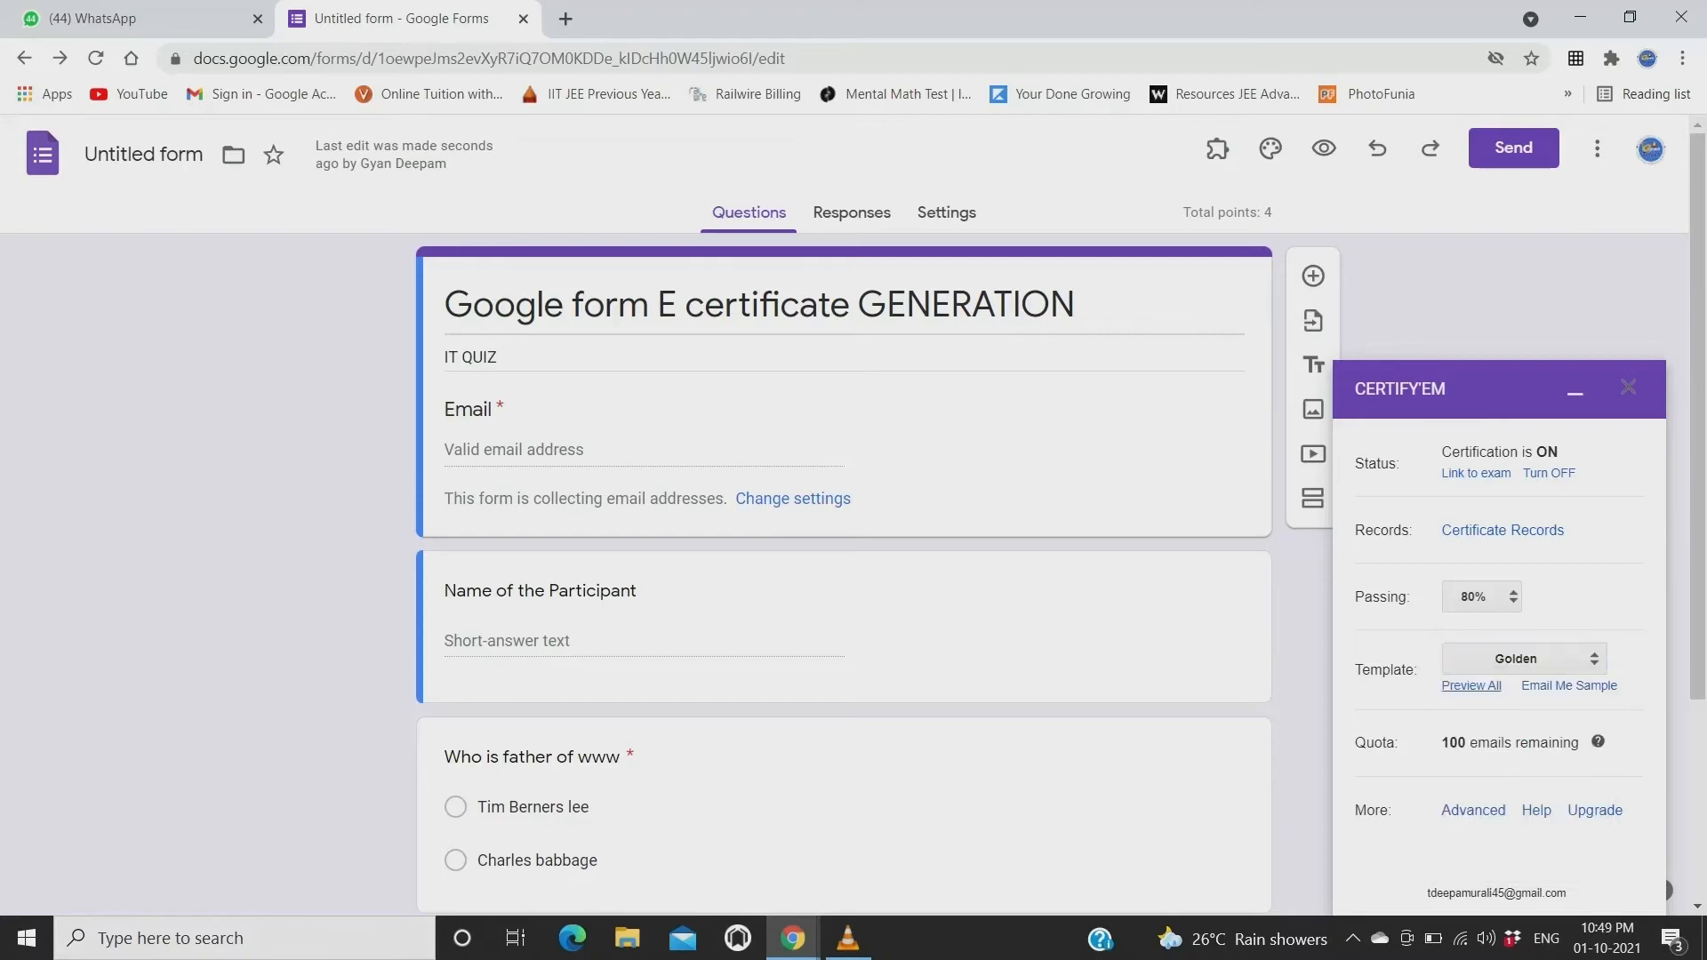
pyautogui.click(1473, 686)
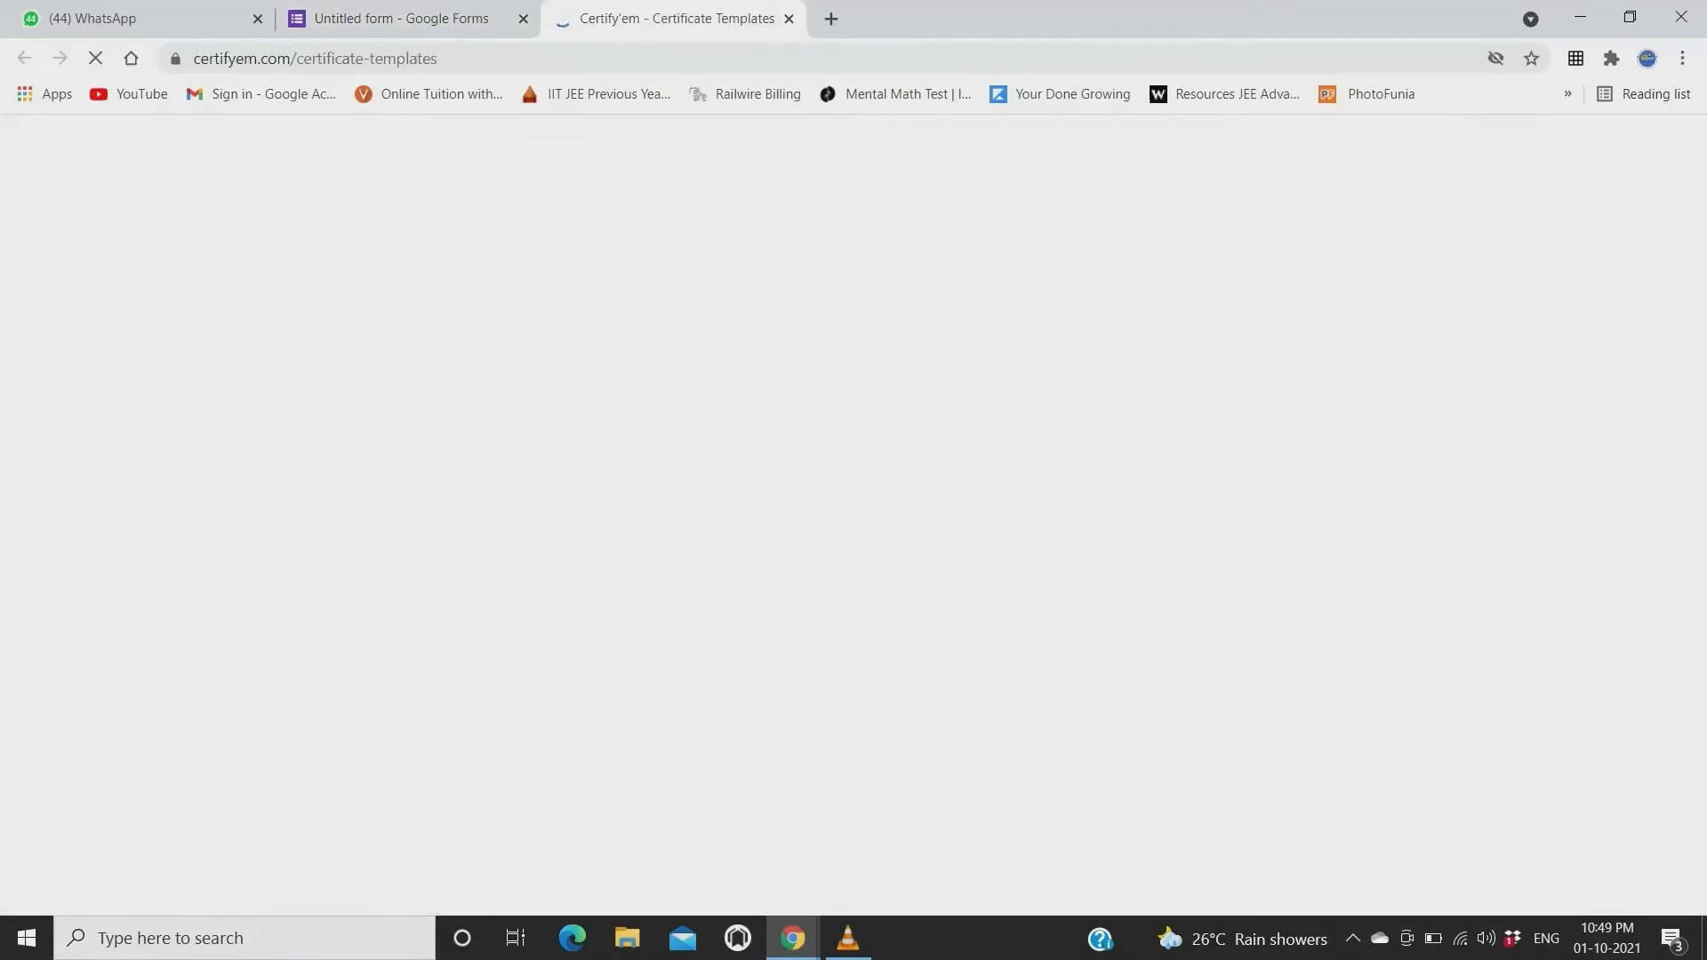
# Browse the previews of all Certify'em certificate templates, from Black Frame to Zigzag, and close the preview page.
pyautogui.scroll(-8, 854, 533)
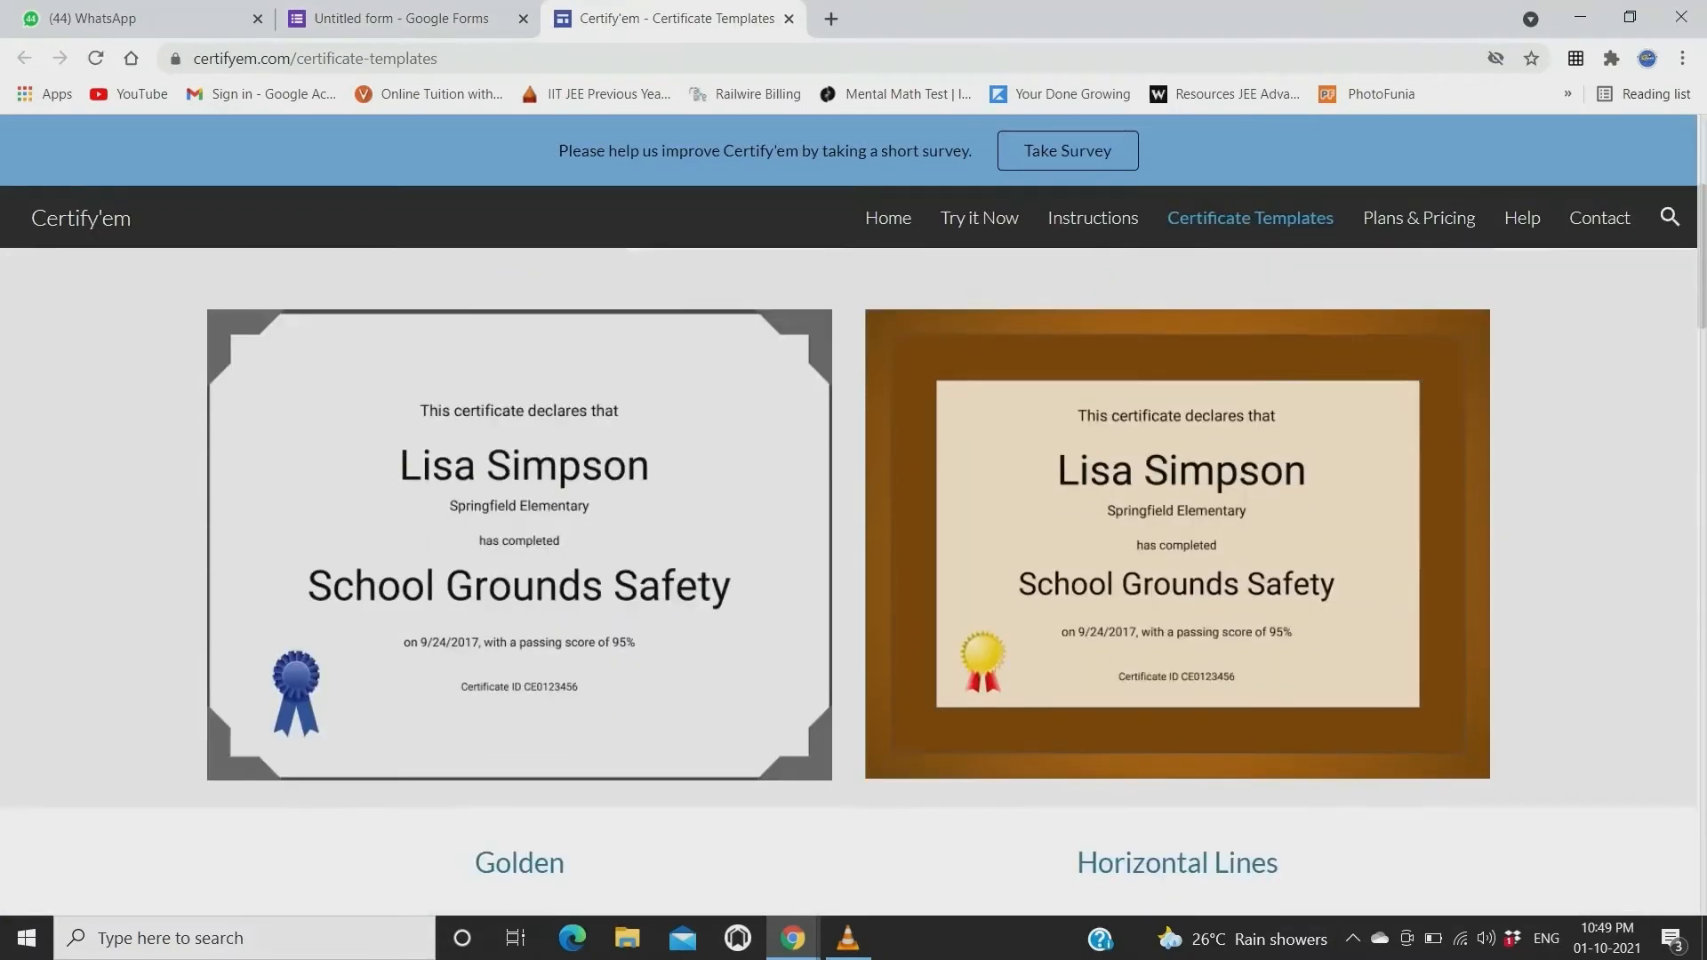
pyautogui.scroll(-5, 854, 583)
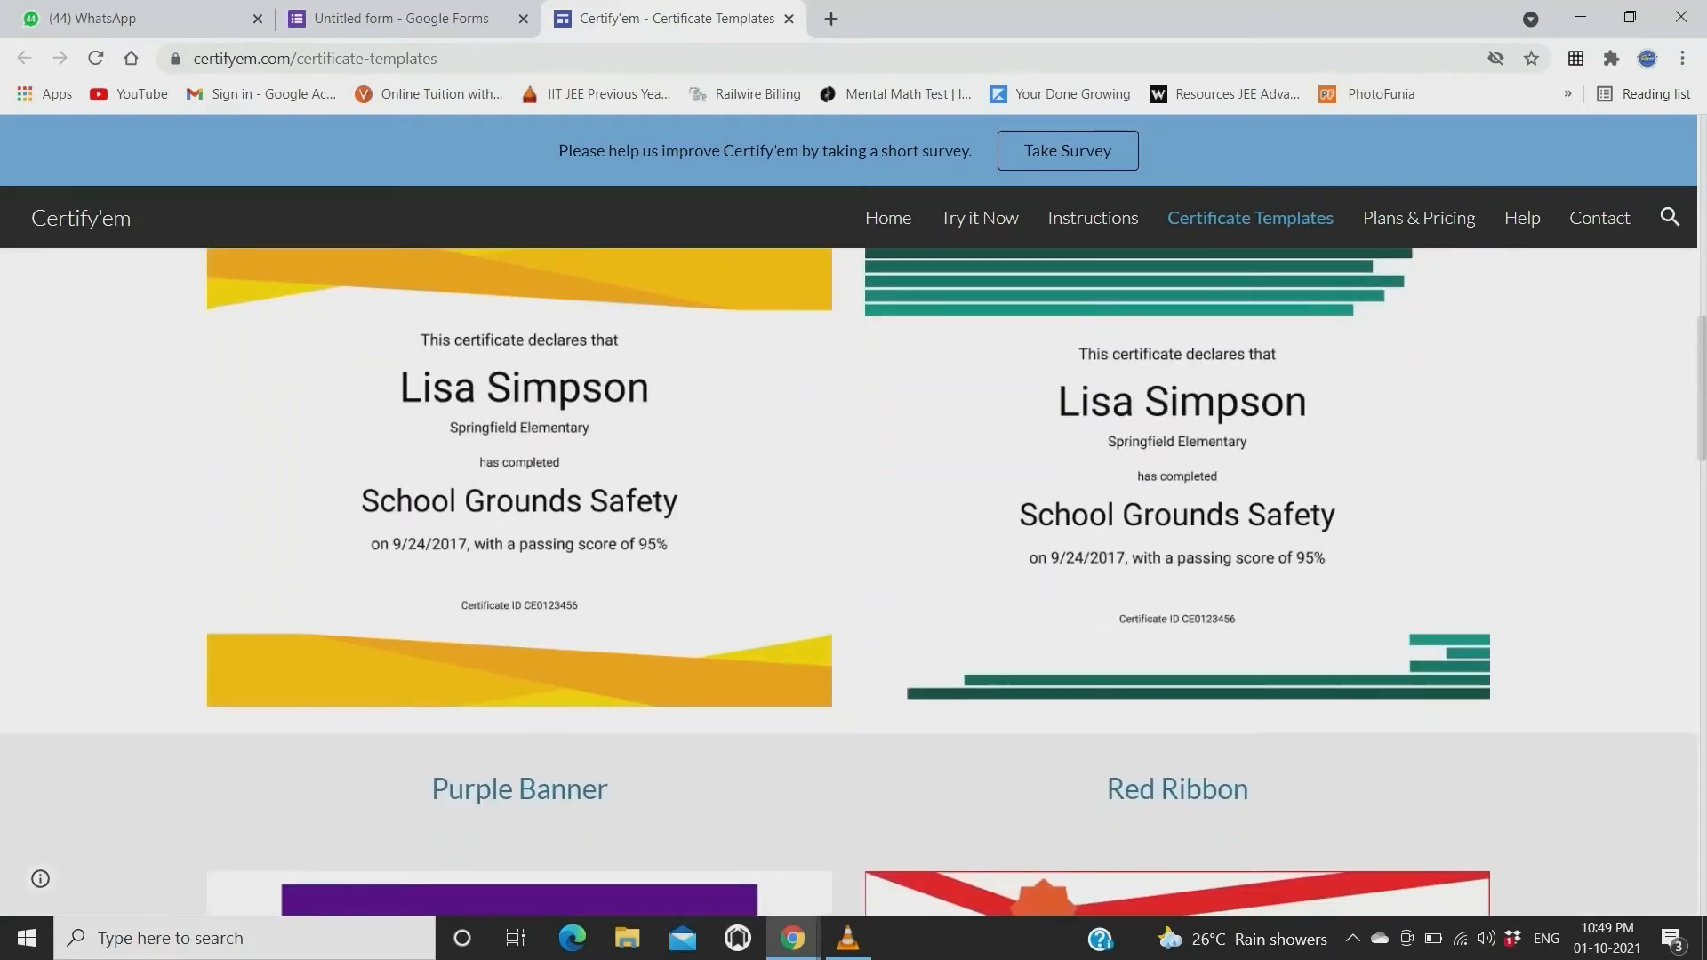
pyautogui.scroll(-5, 854, 582)
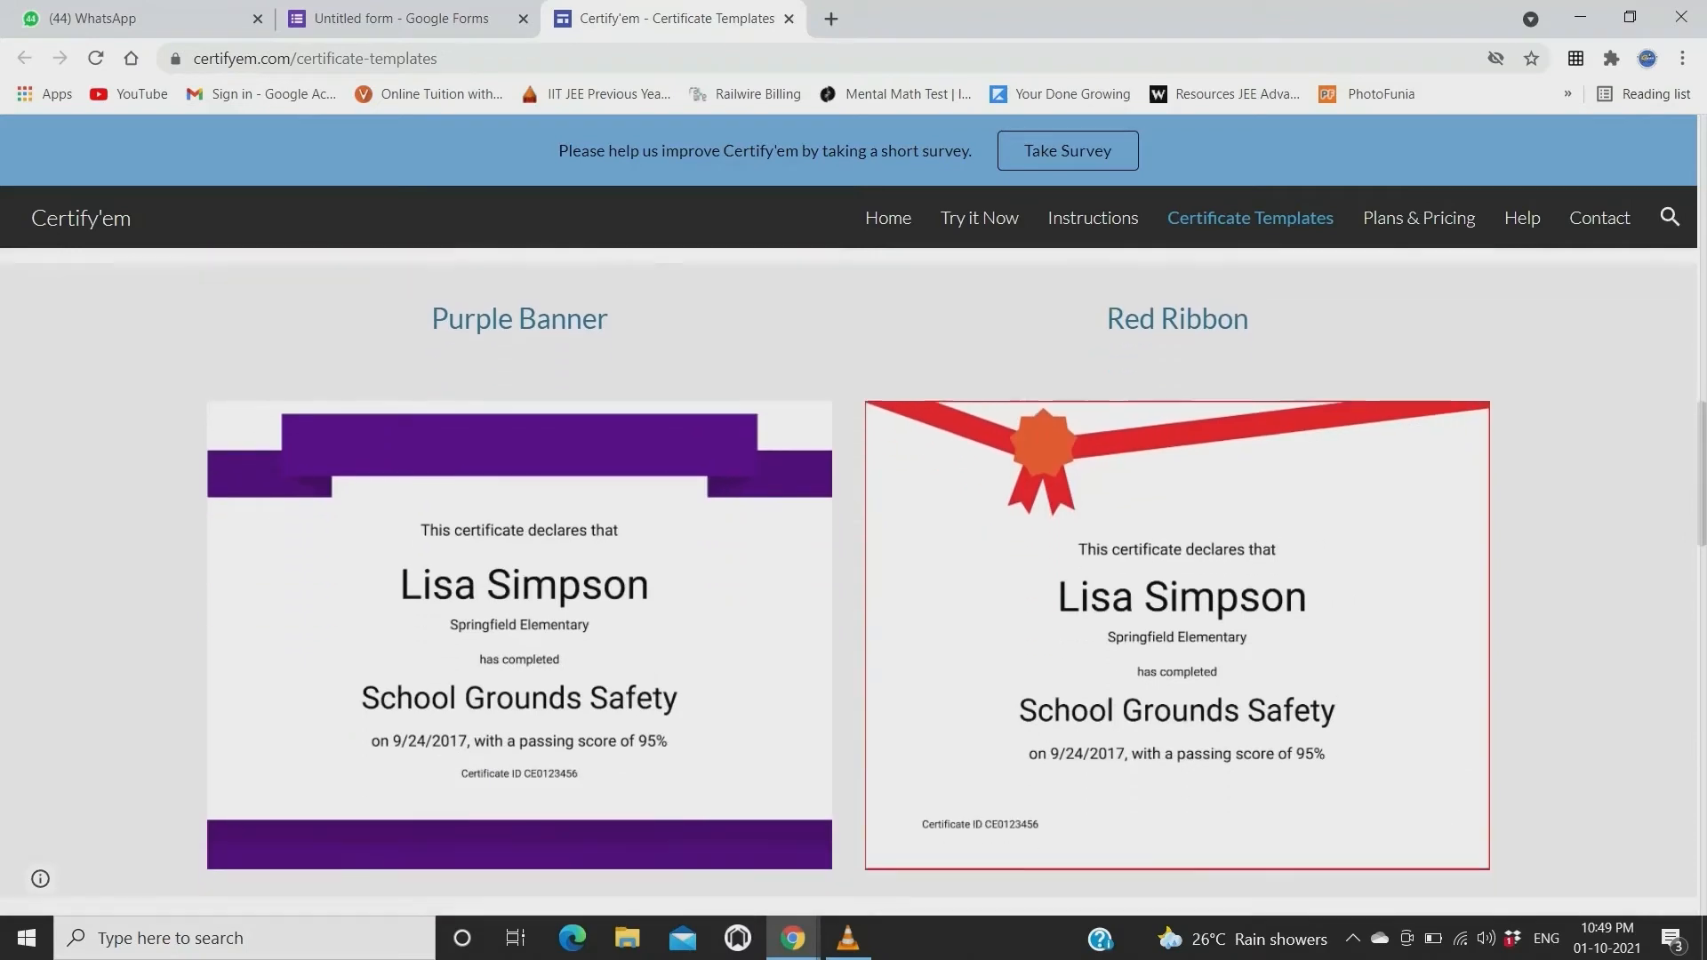
pyautogui.scroll(-10, 854, 582)
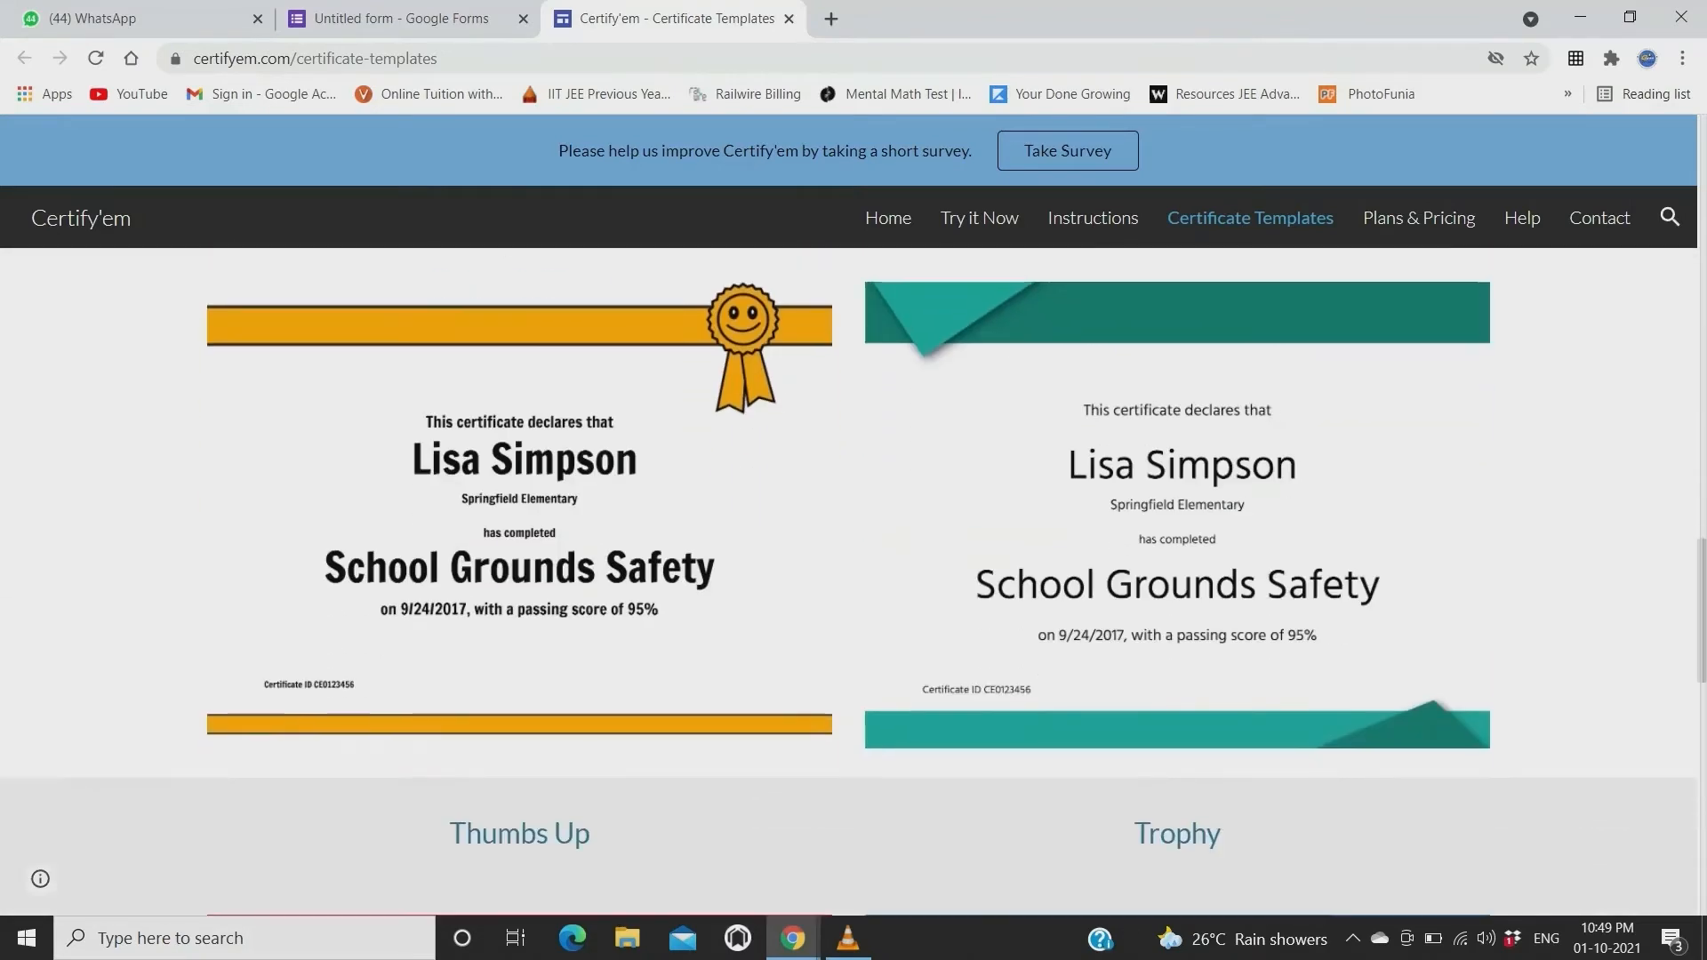
pyautogui.scroll(-9, 853, 583)
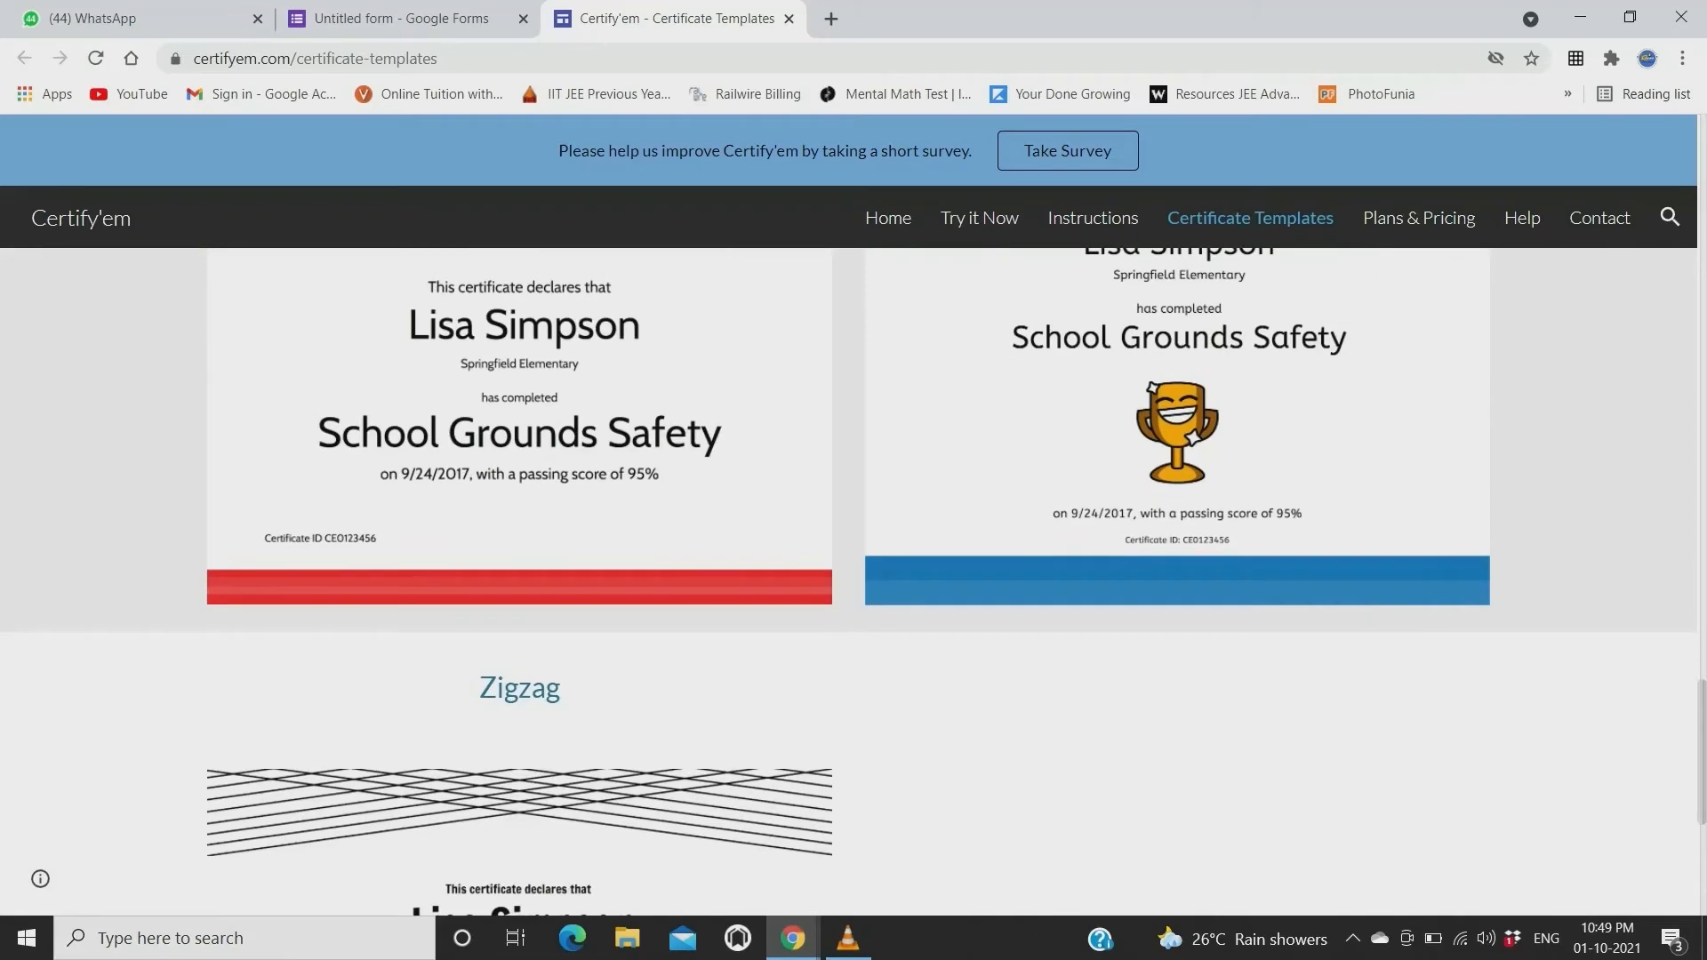
pyautogui.scroll(3, 854, 583)
pyautogui.scroll(9, 854, 583)
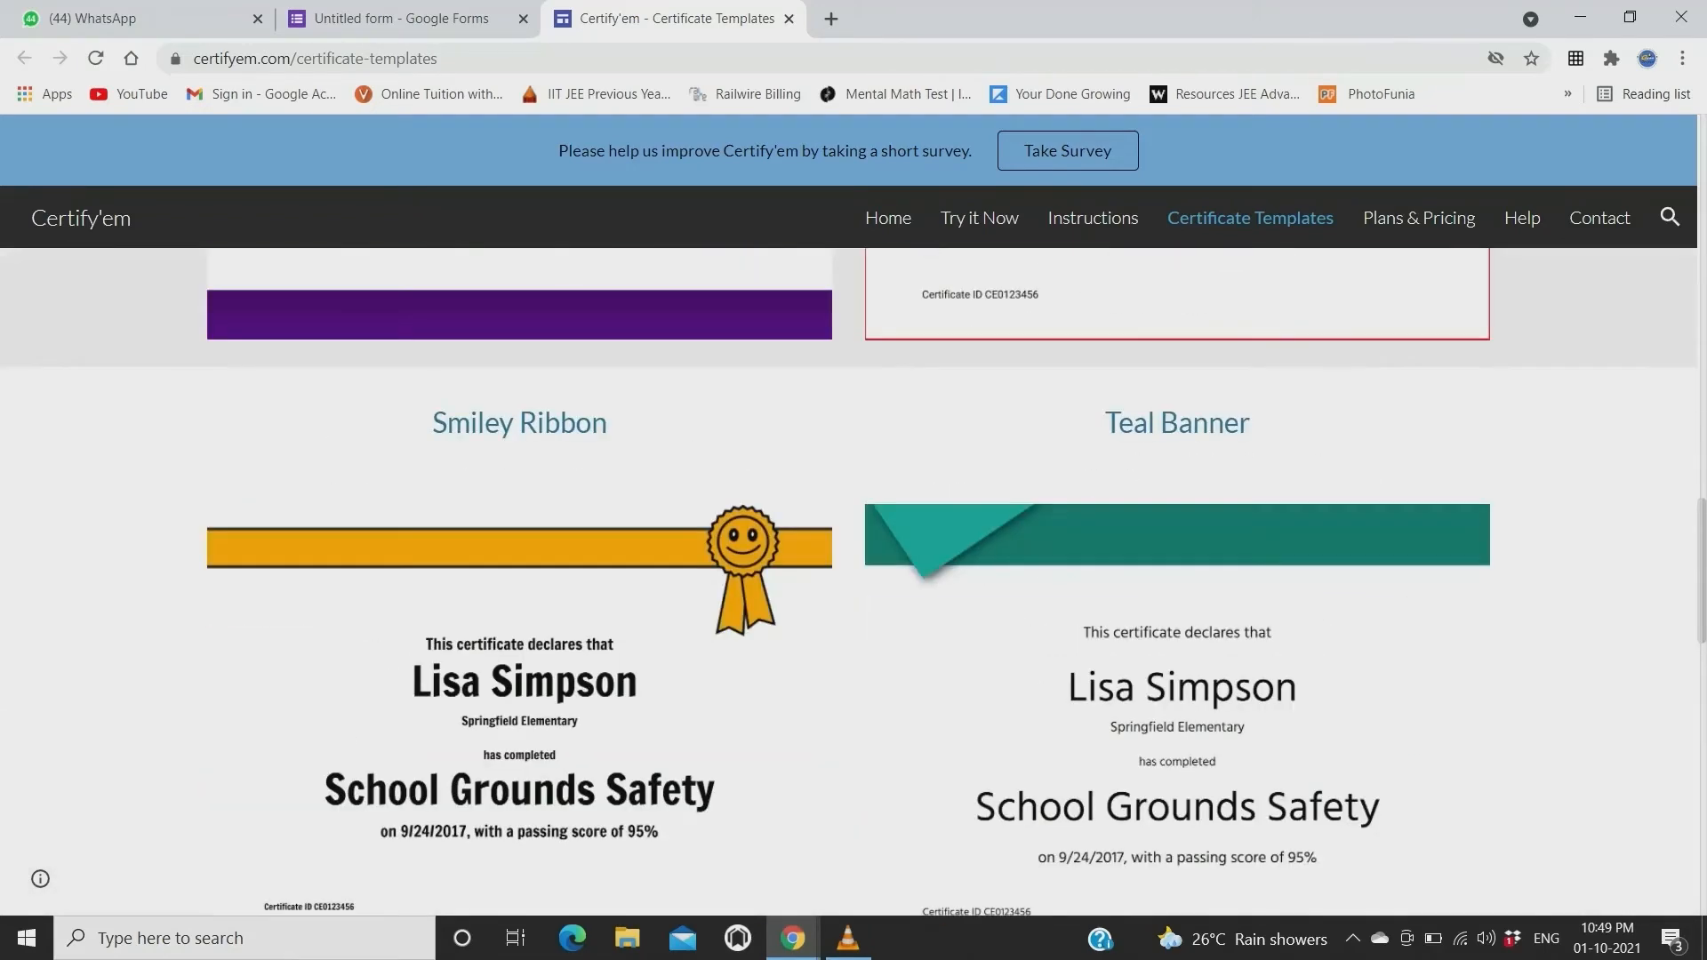
pyautogui.scroll(12, 854, 583)
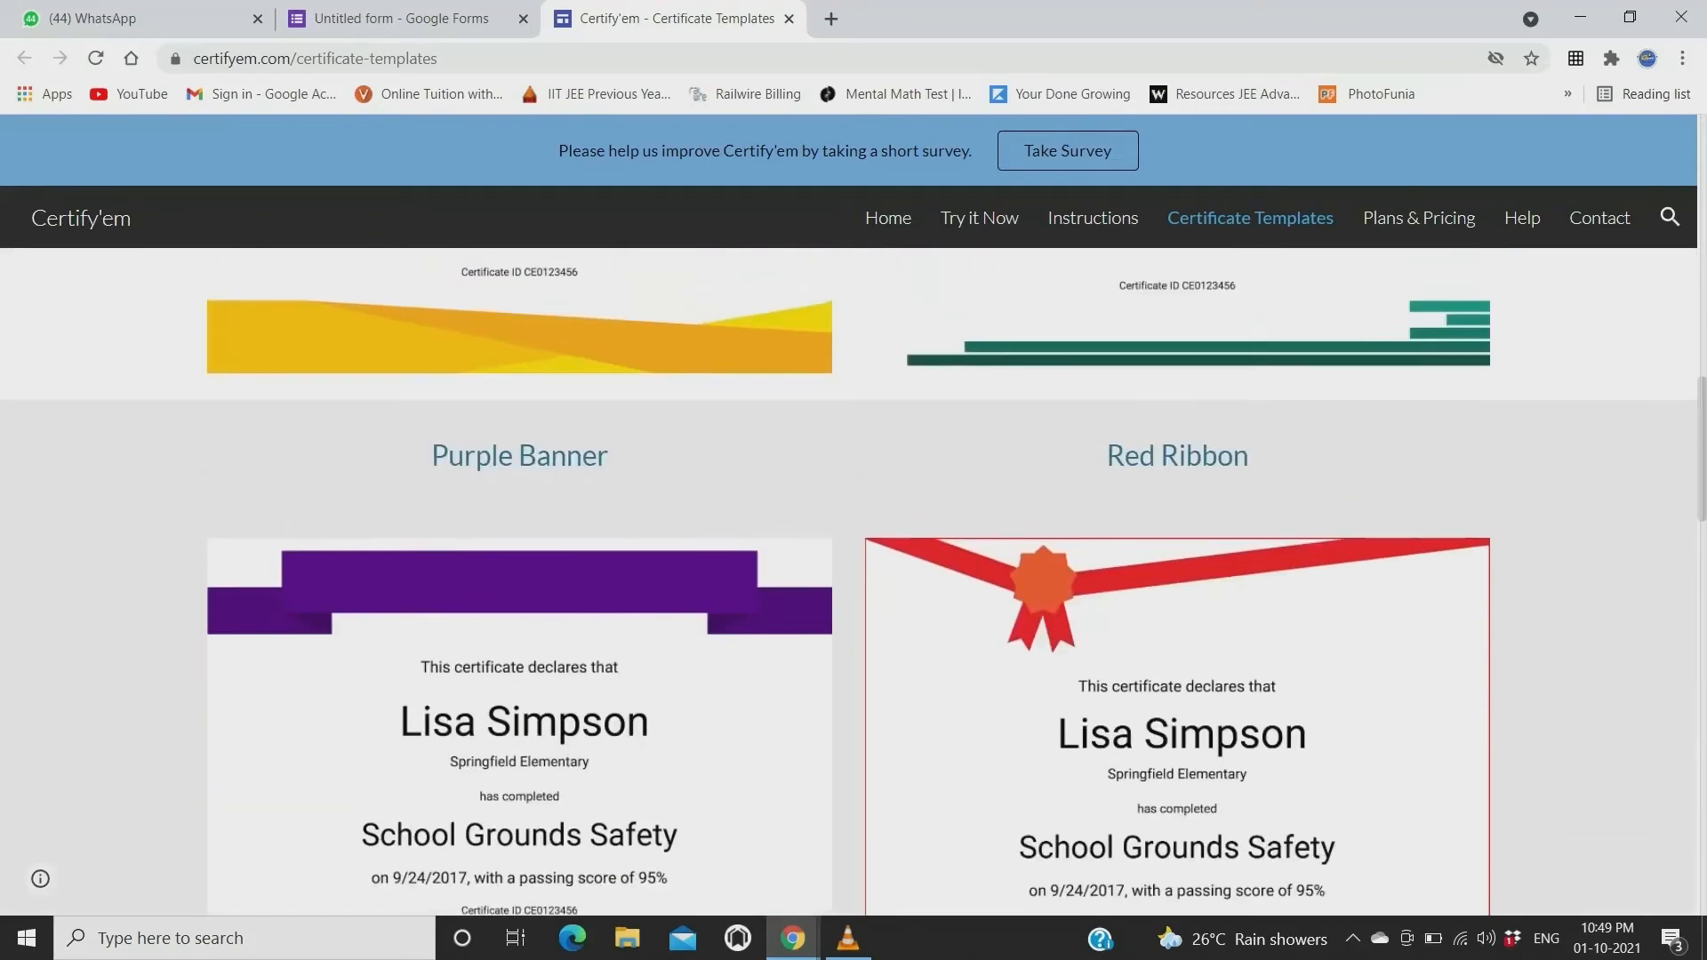
pyautogui.scroll(8, 854, 583)
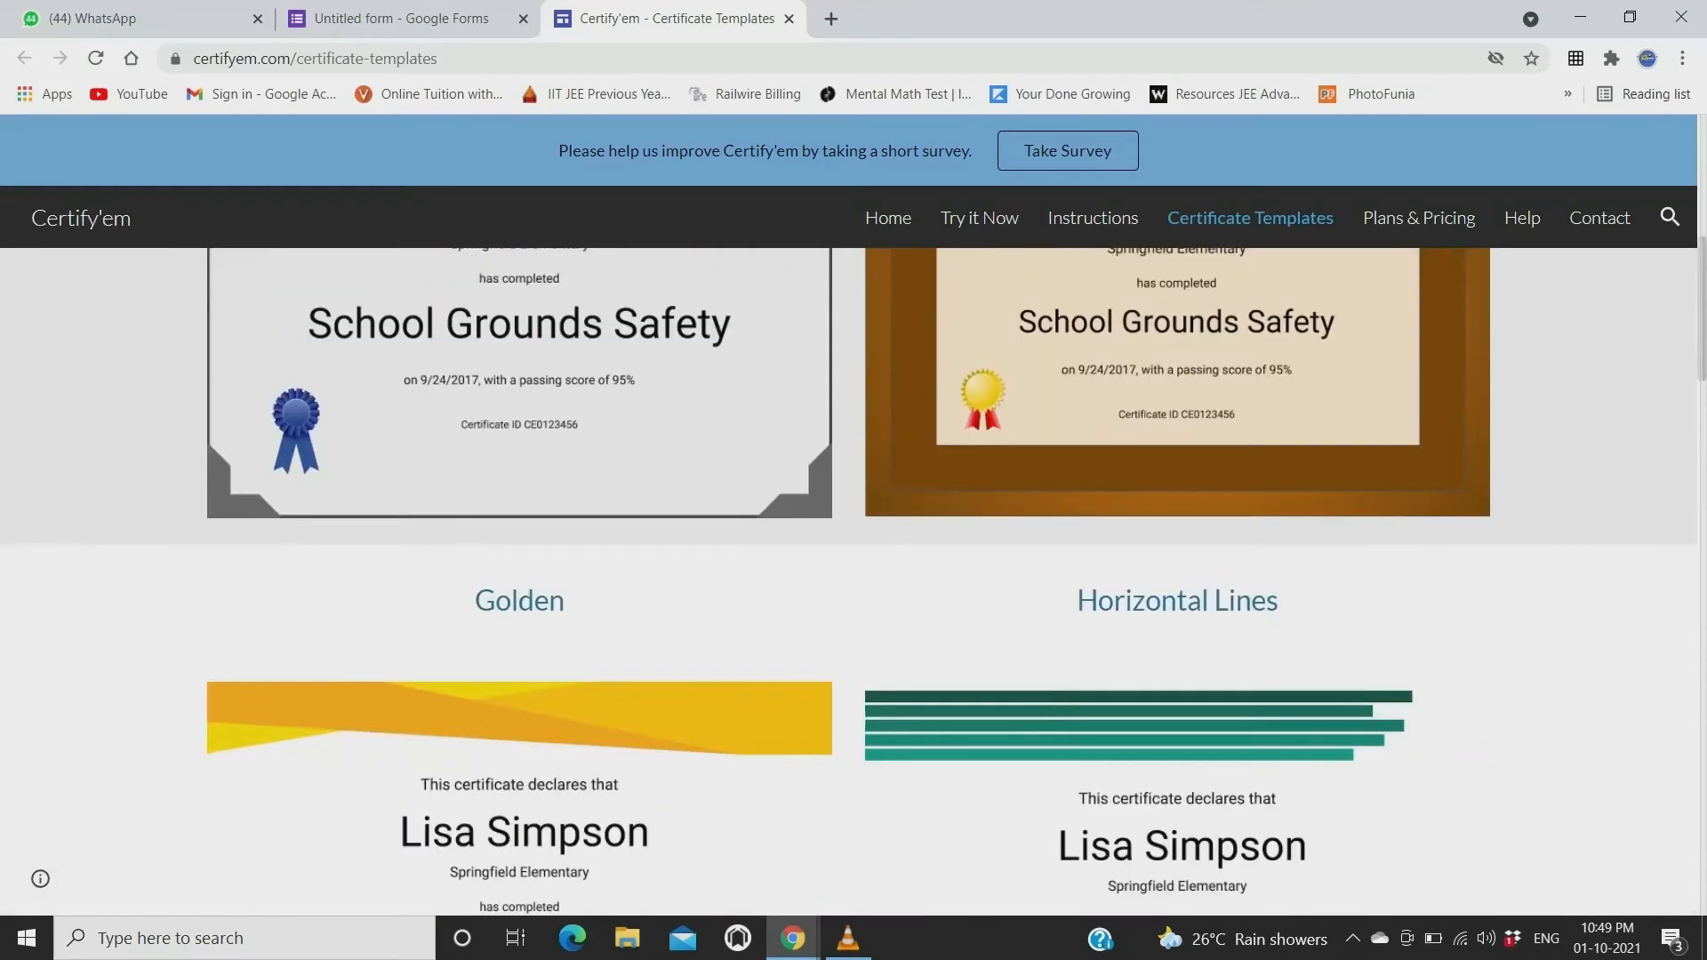
pyautogui.scroll(4, 854, 583)
pyautogui.scroll(-5, 854, 583)
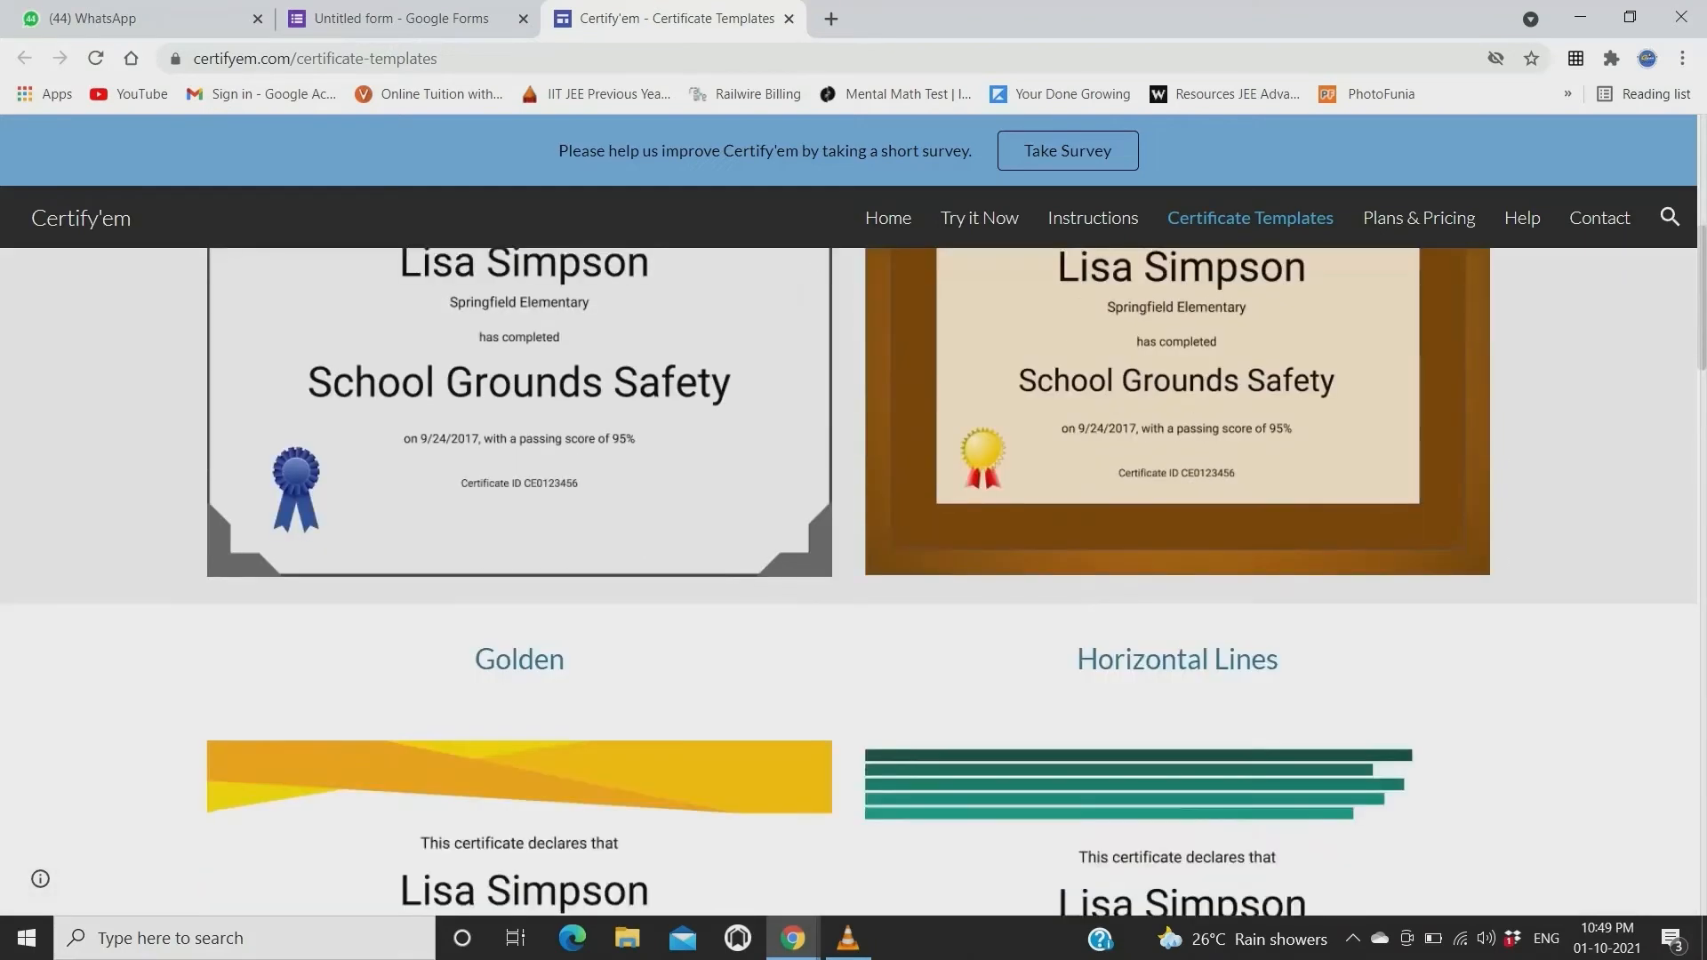
pyautogui.scroll(5, 854, 582)
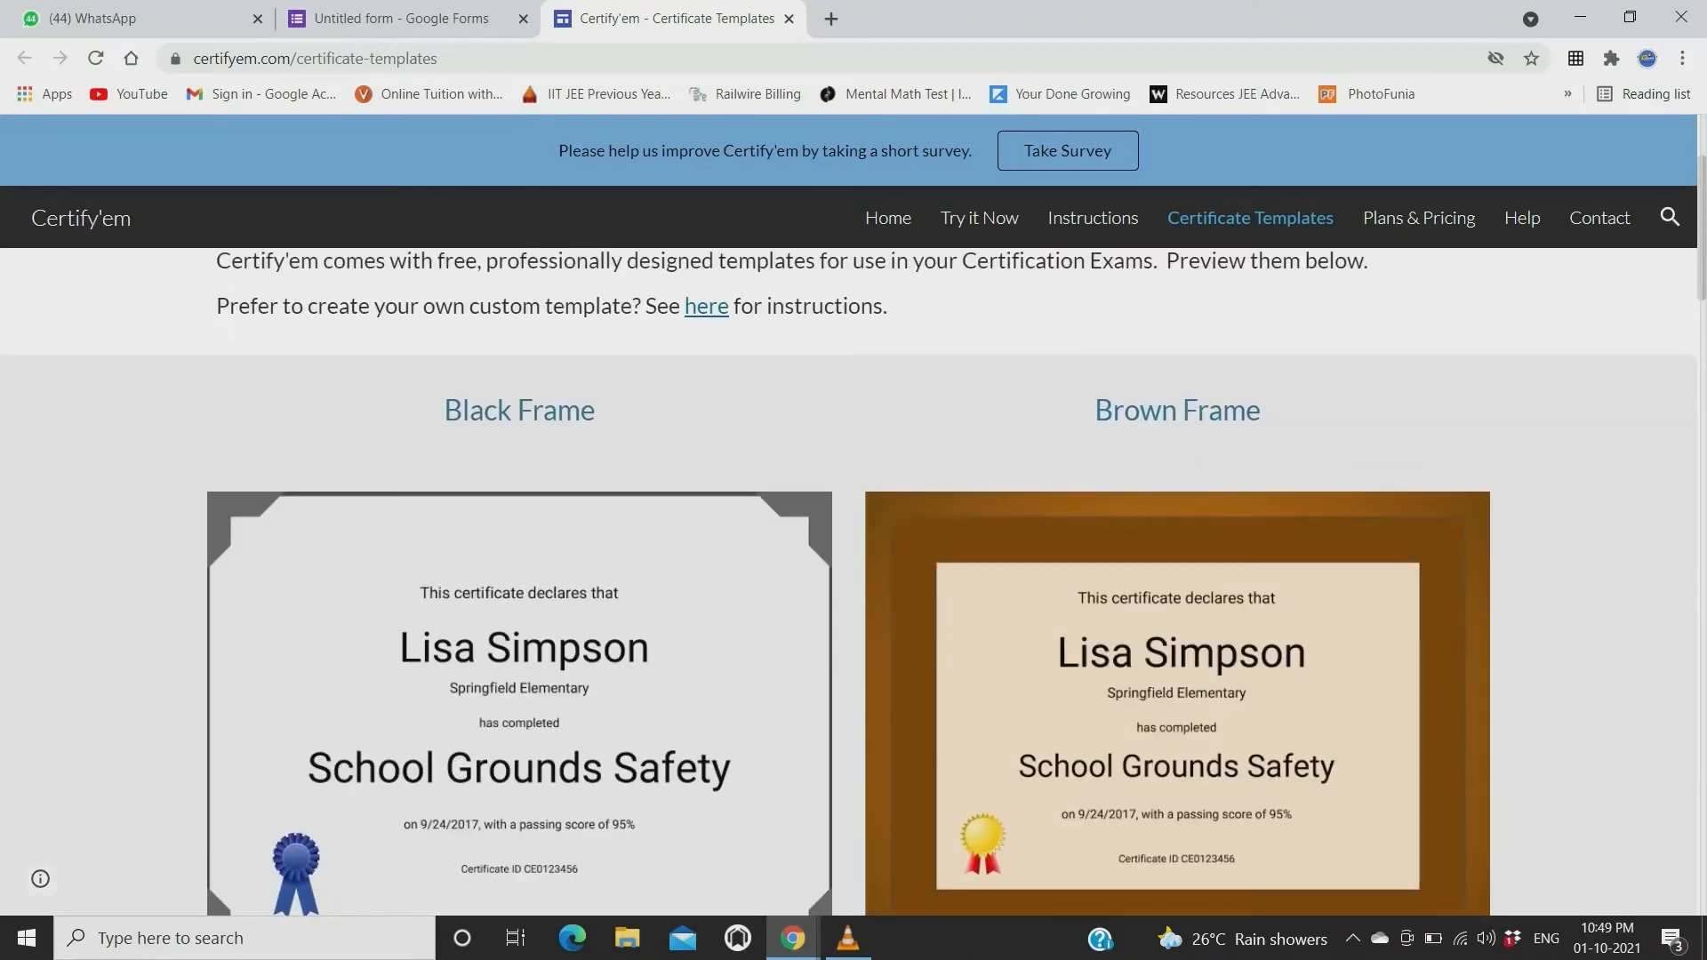
pyautogui.click(789, 19)
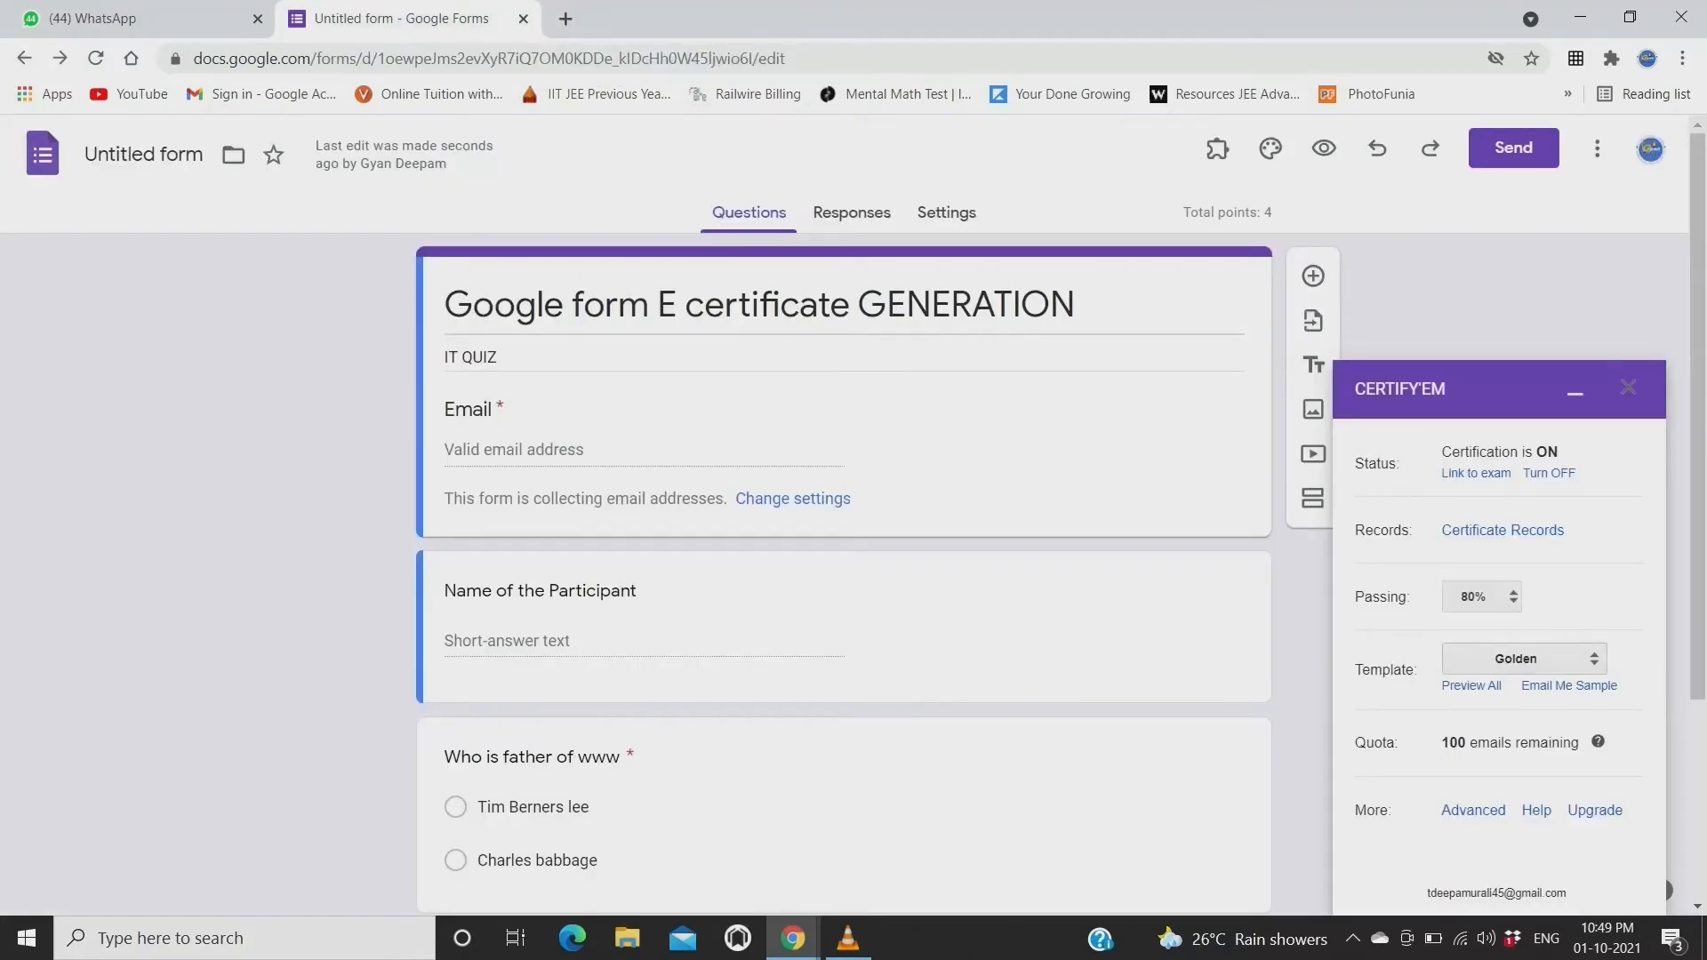
# Change the certificate template to Brown Frame and look over the form's questions.
pyautogui.click(1525, 658)
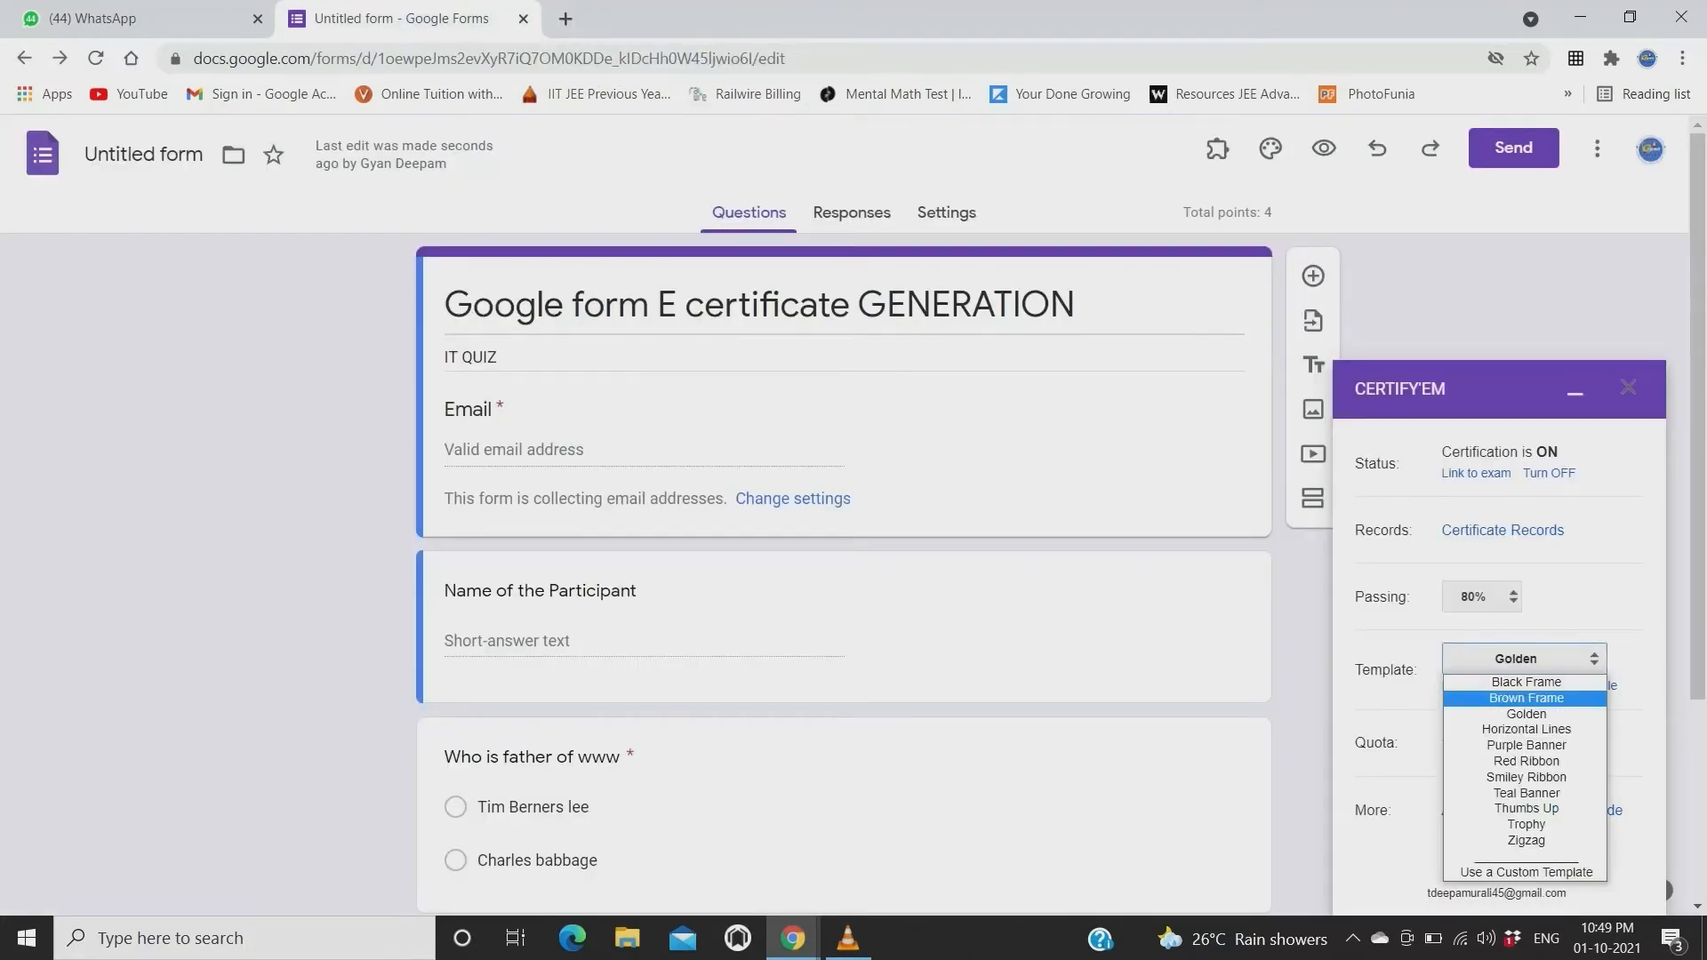
pyautogui.click(1526, 698)
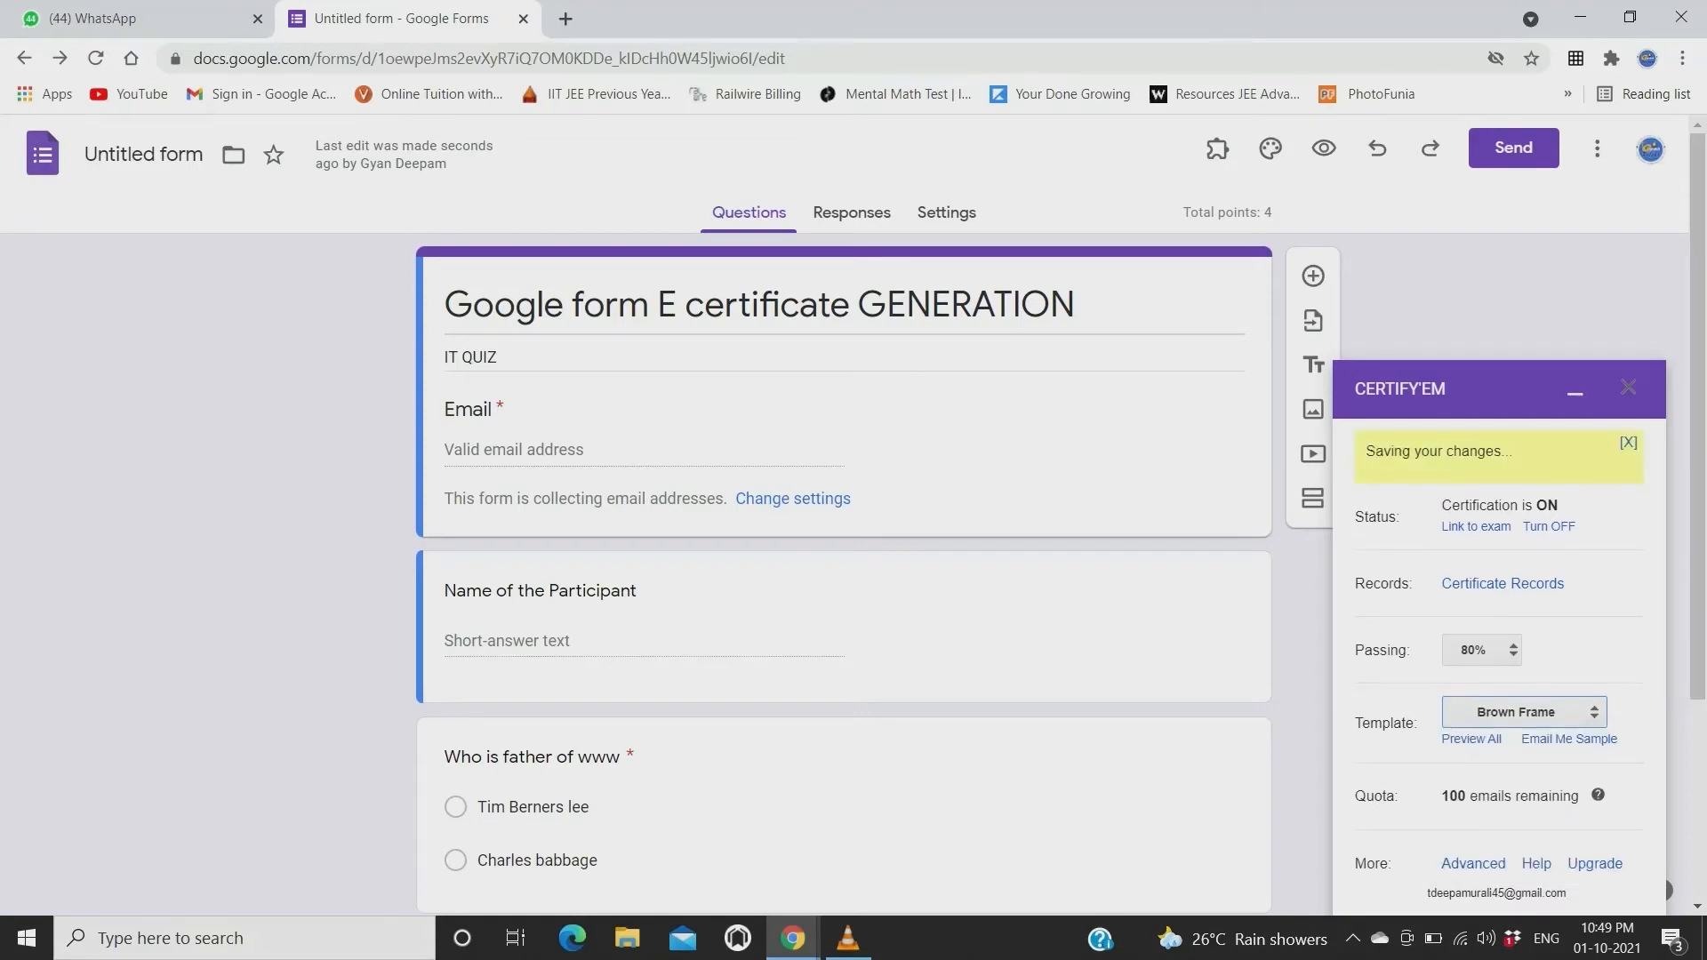
pyautogui.scroll(-1, 843, 569)
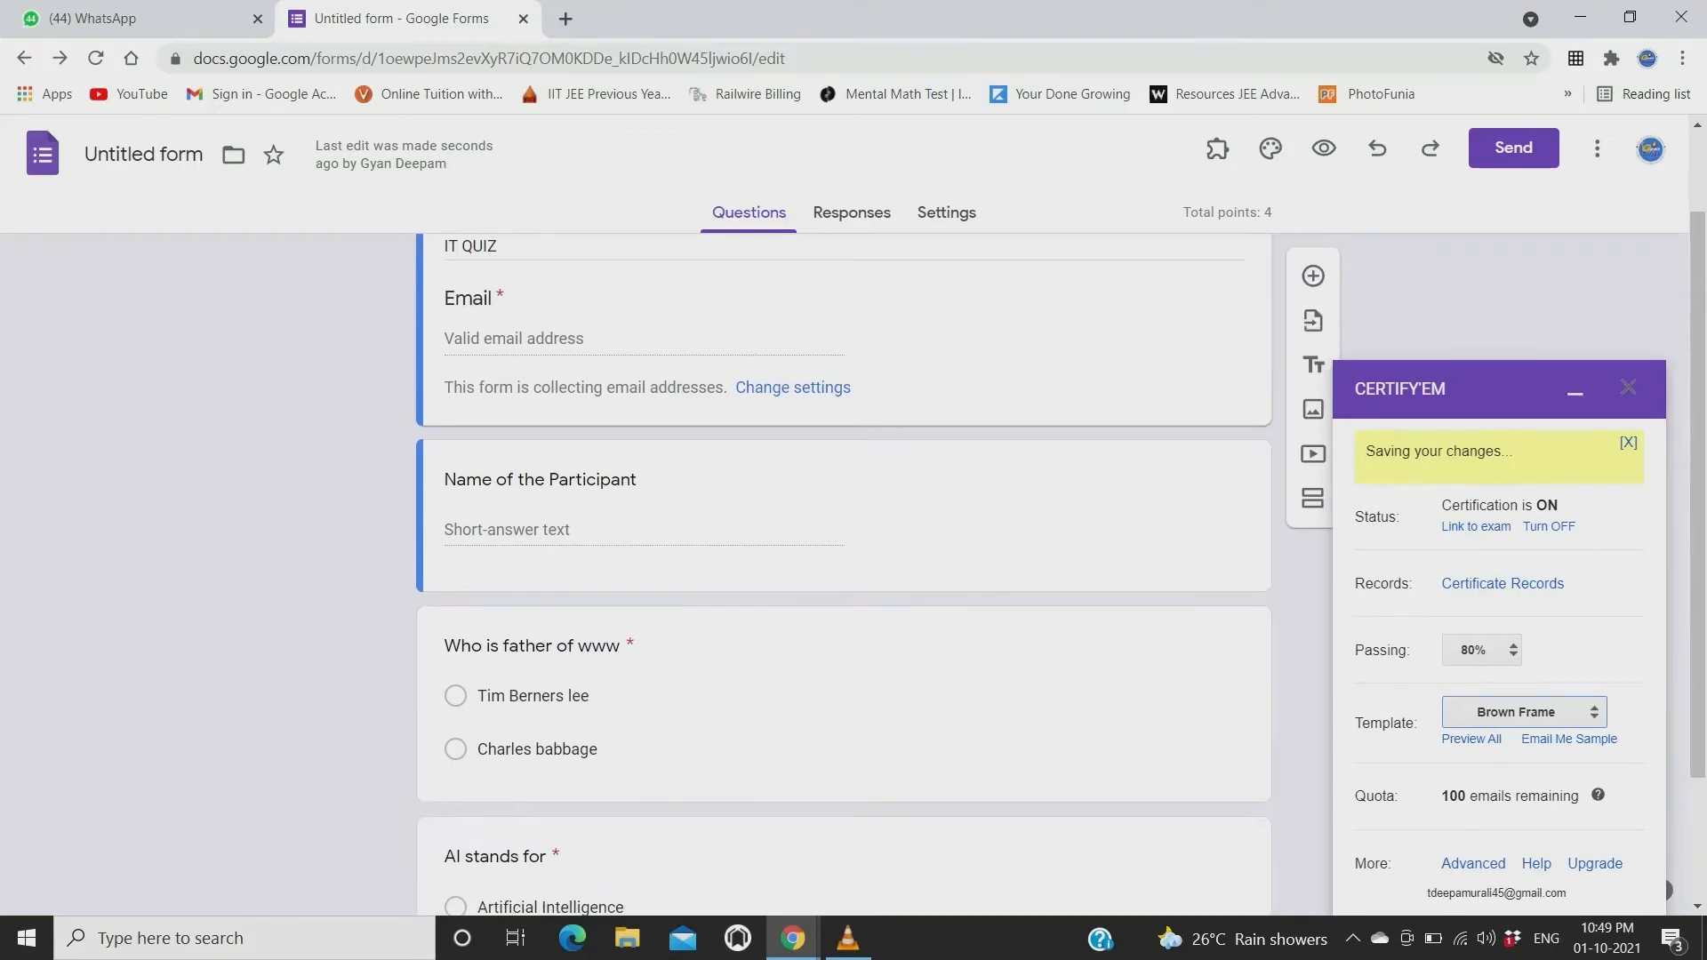
pyautogui.scroll(-2, 843, 569)
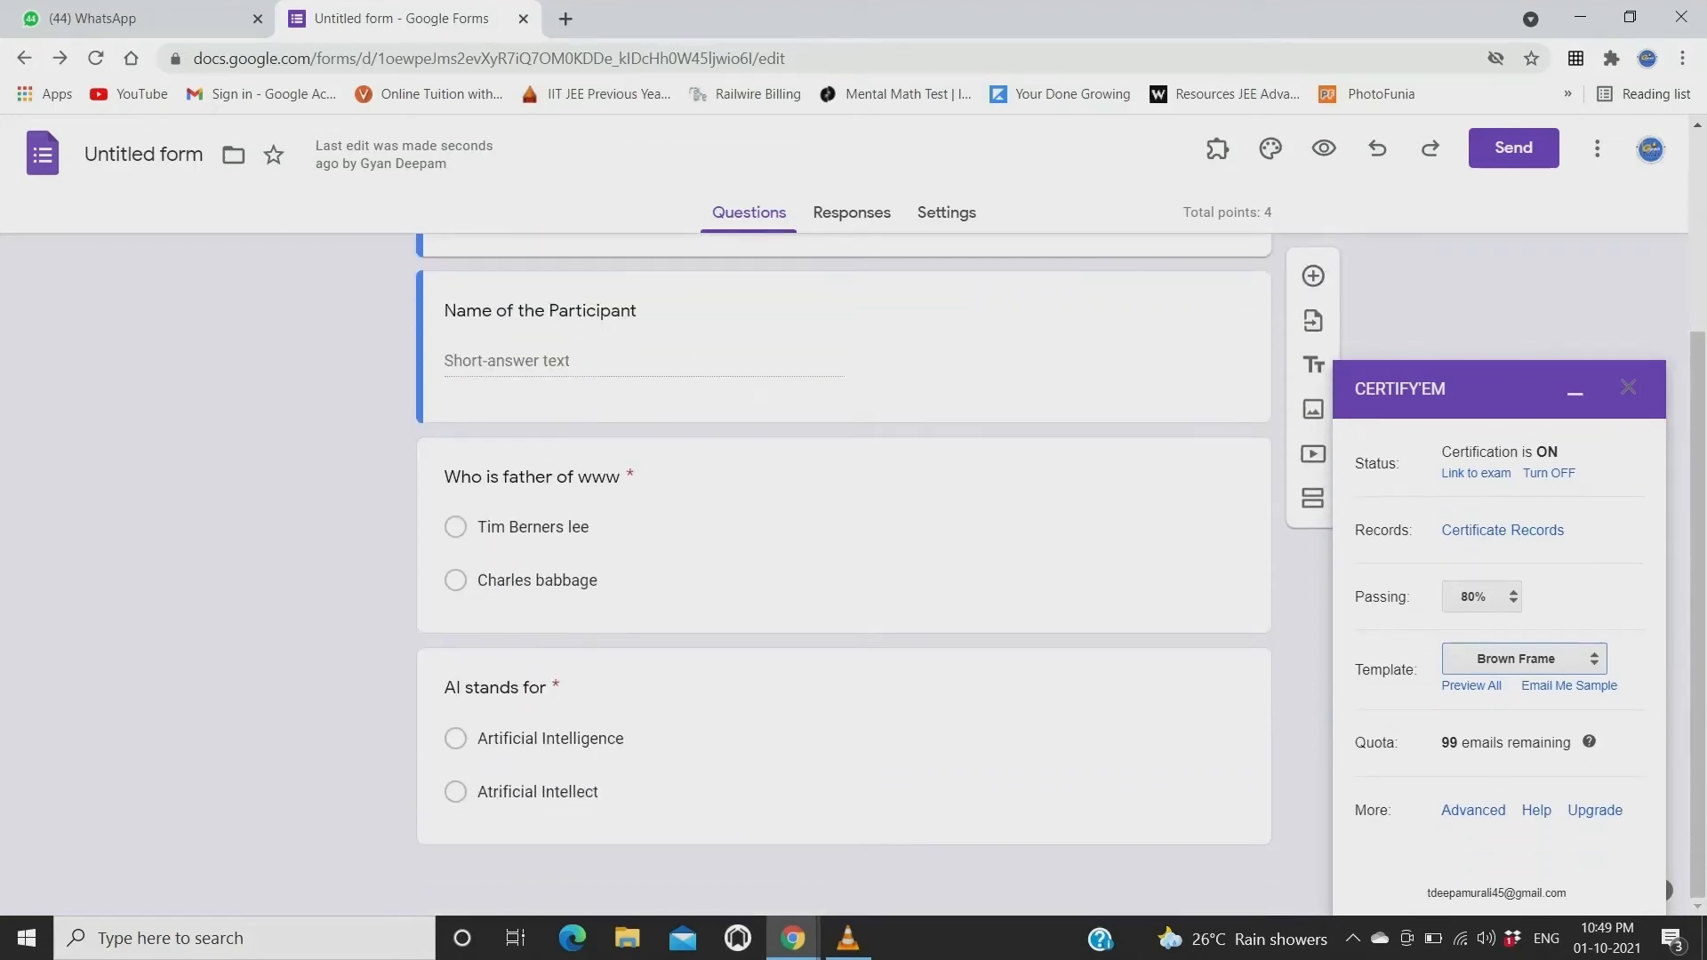
pyautogui.scroll(3, 843, 569)
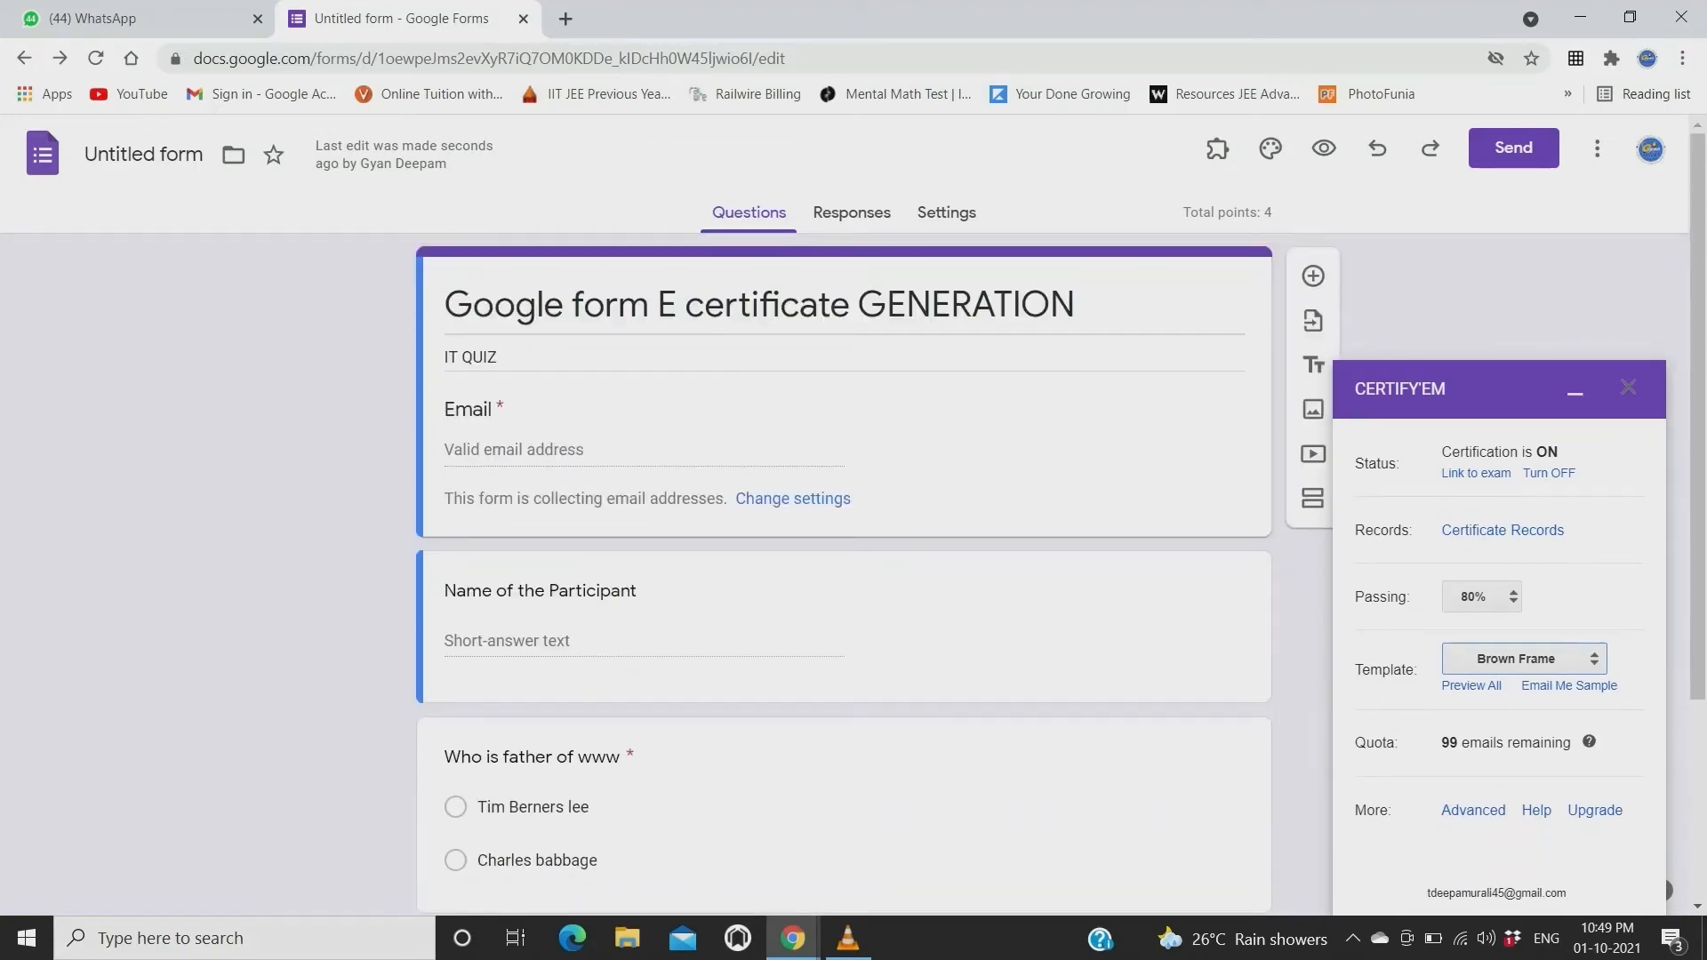
pyautogui.scroll(-3, 843, 570)
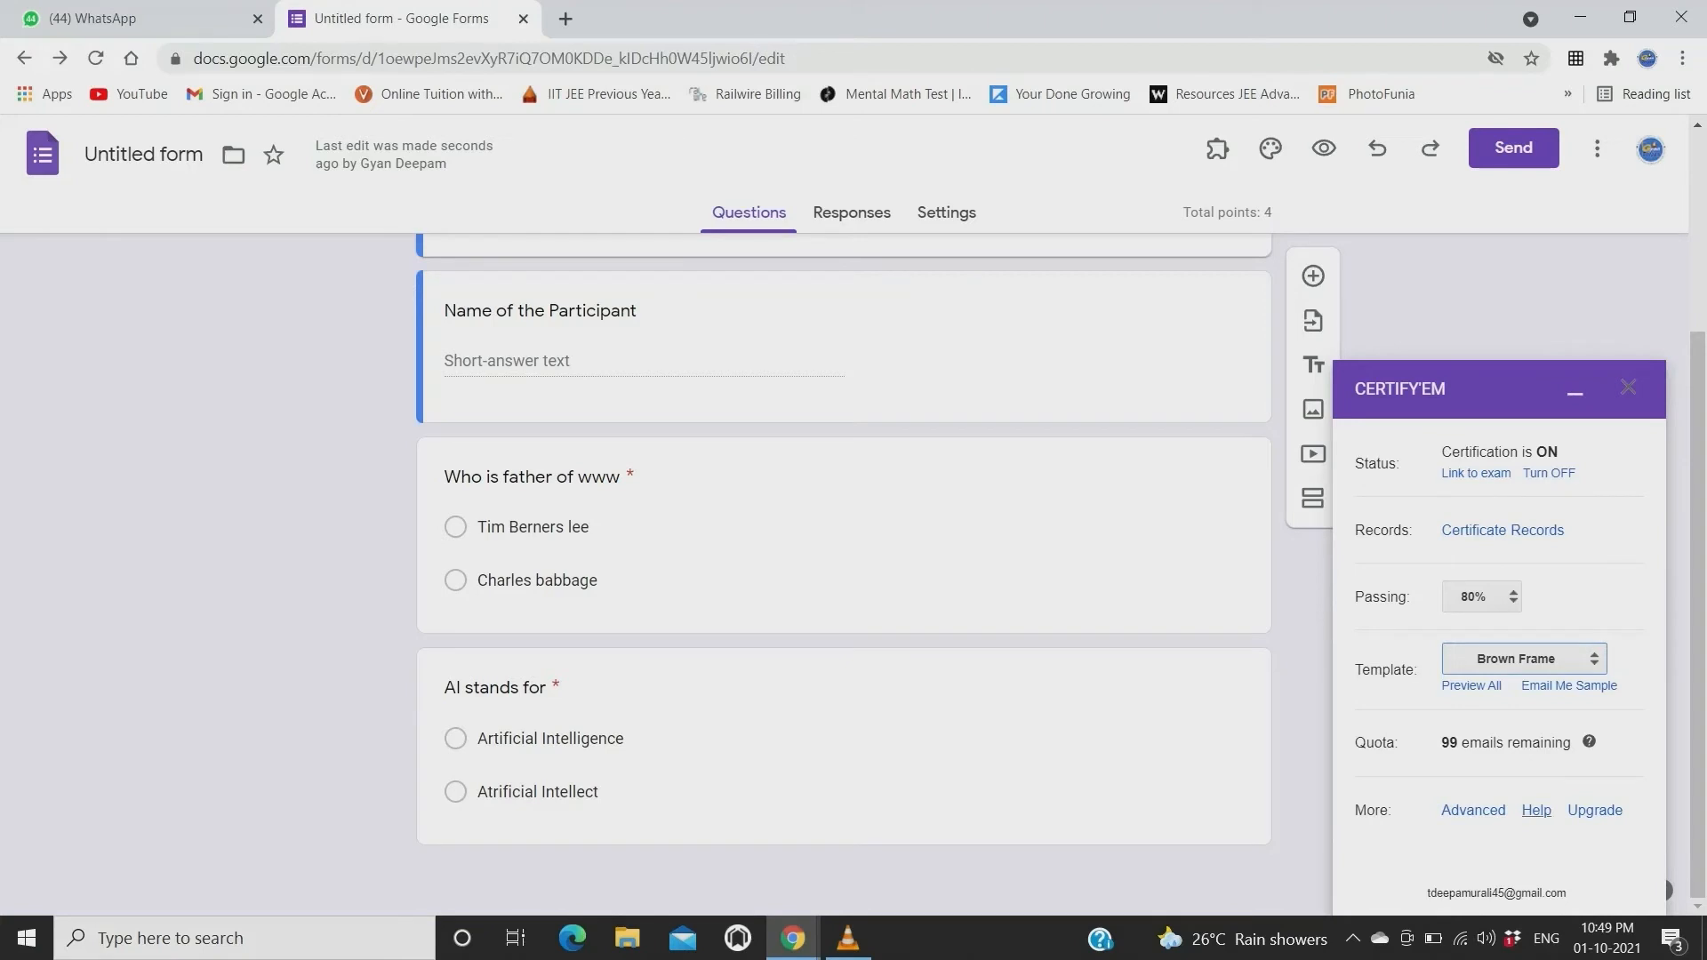
# In Certify'em's advanced options, enter the sender's name, set the email subject to "Certificate", and save the changes.
pyautogui.click(1473, 810)
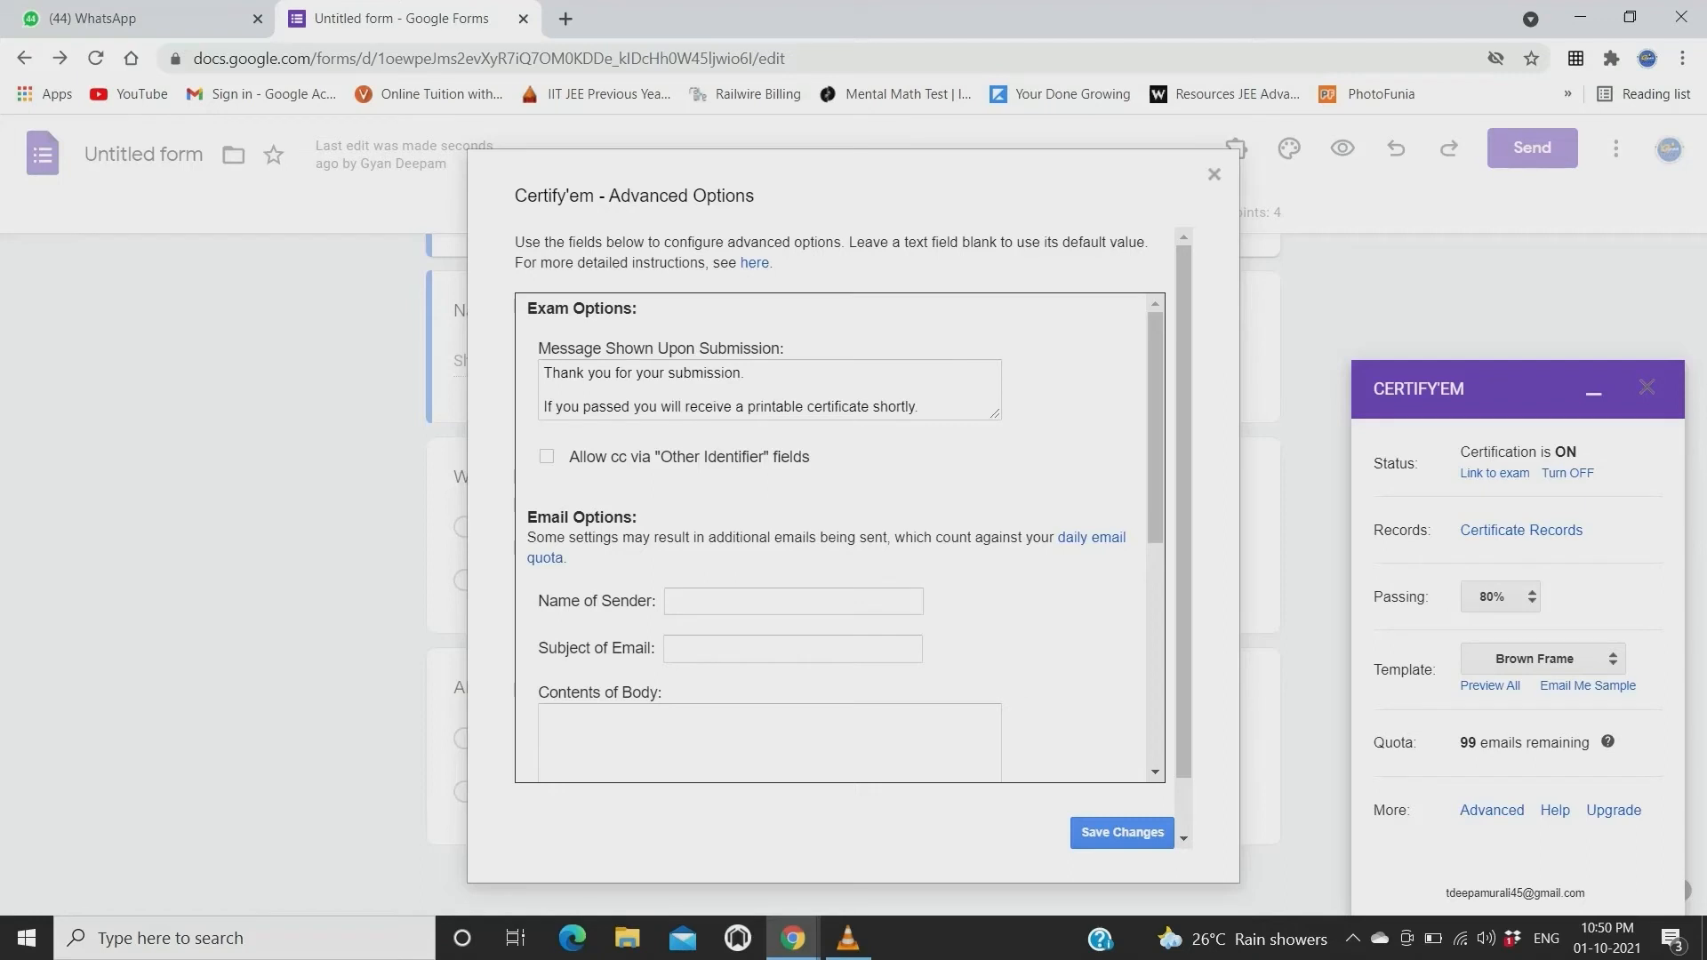
pyautogui.click(793, 602)
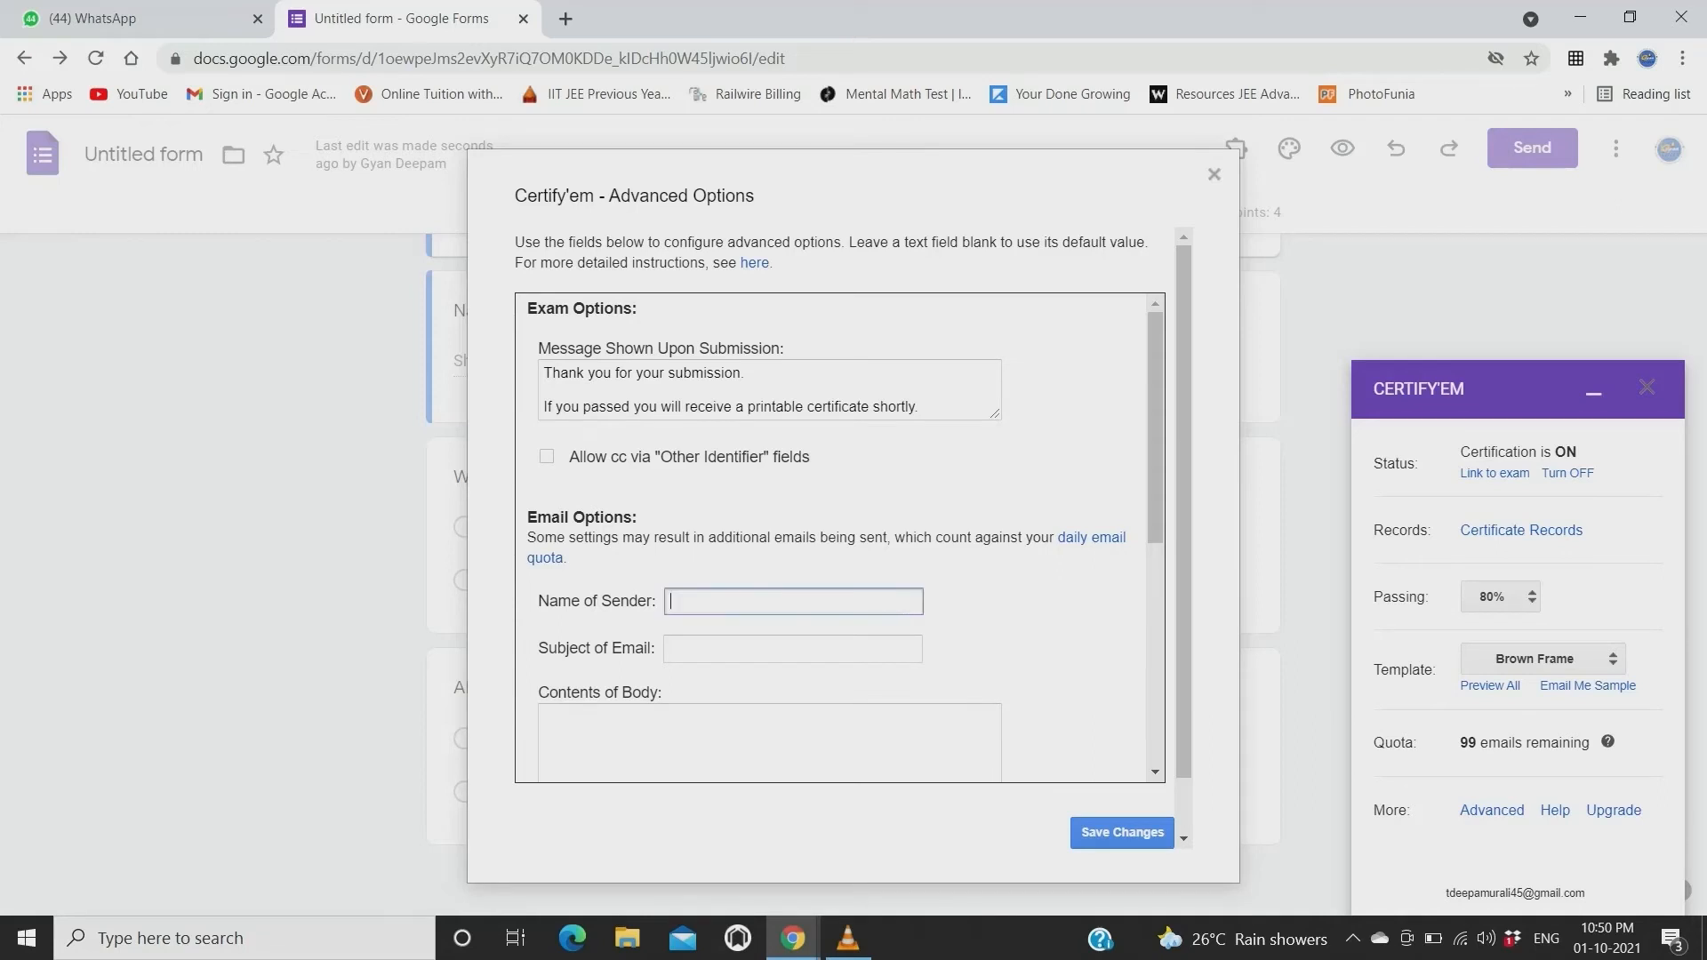
pyautogui.write('Gyan Deepam')
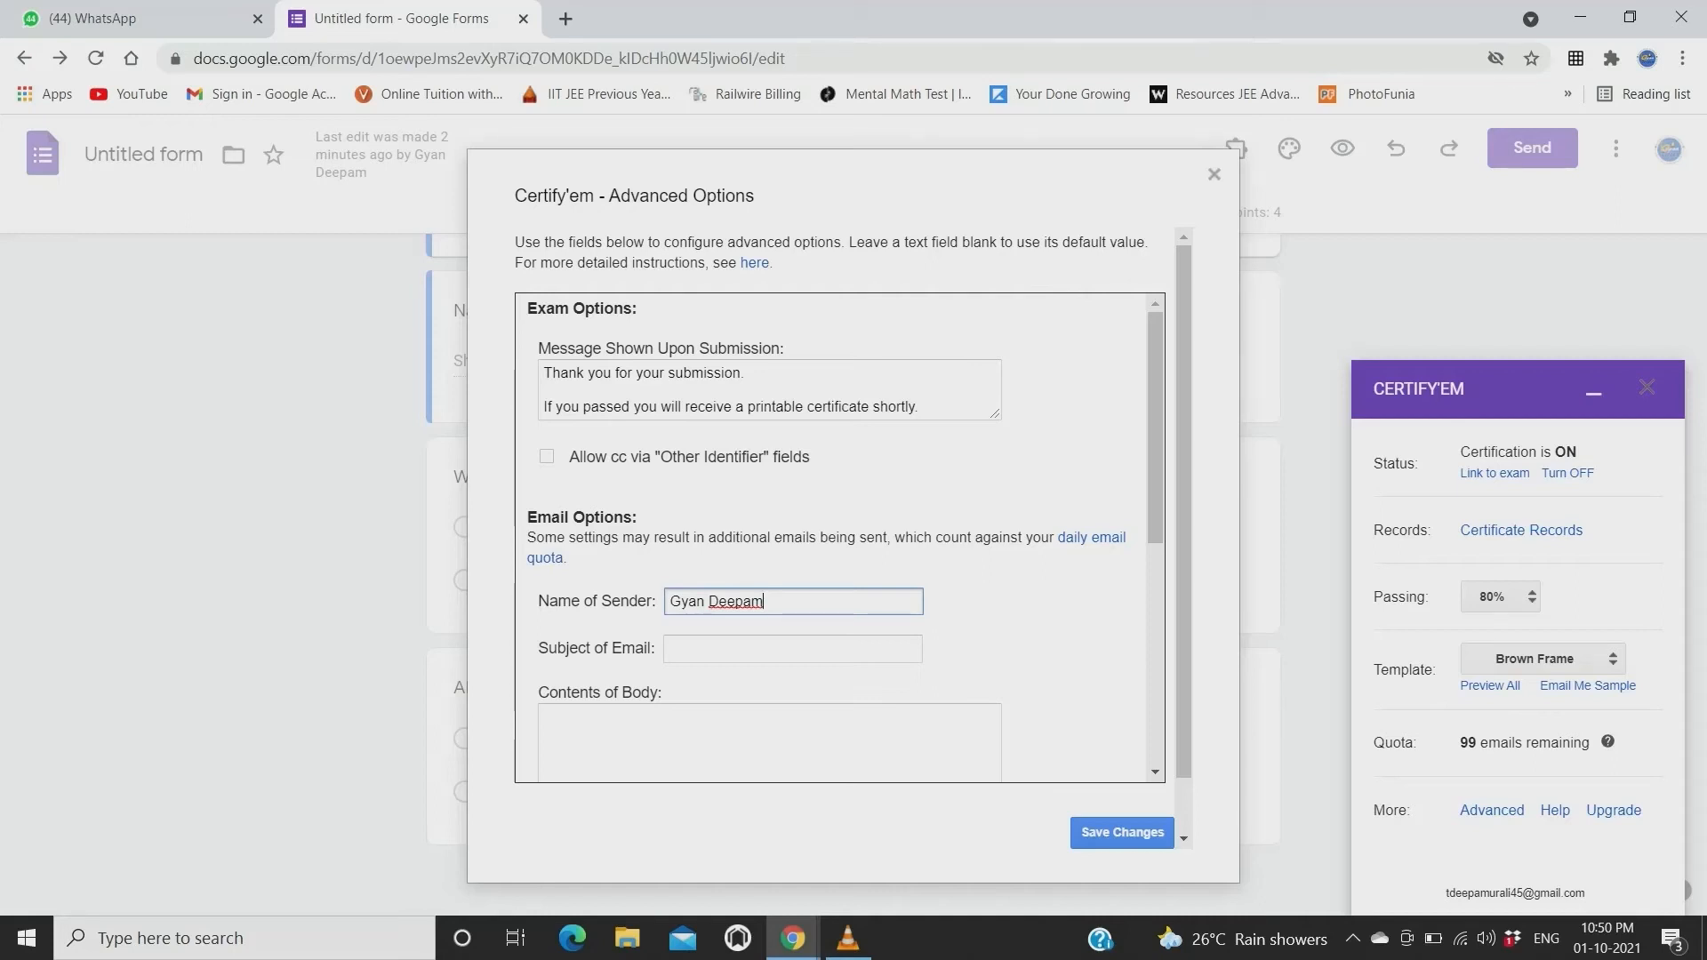
pyautogui.click(676, 649)
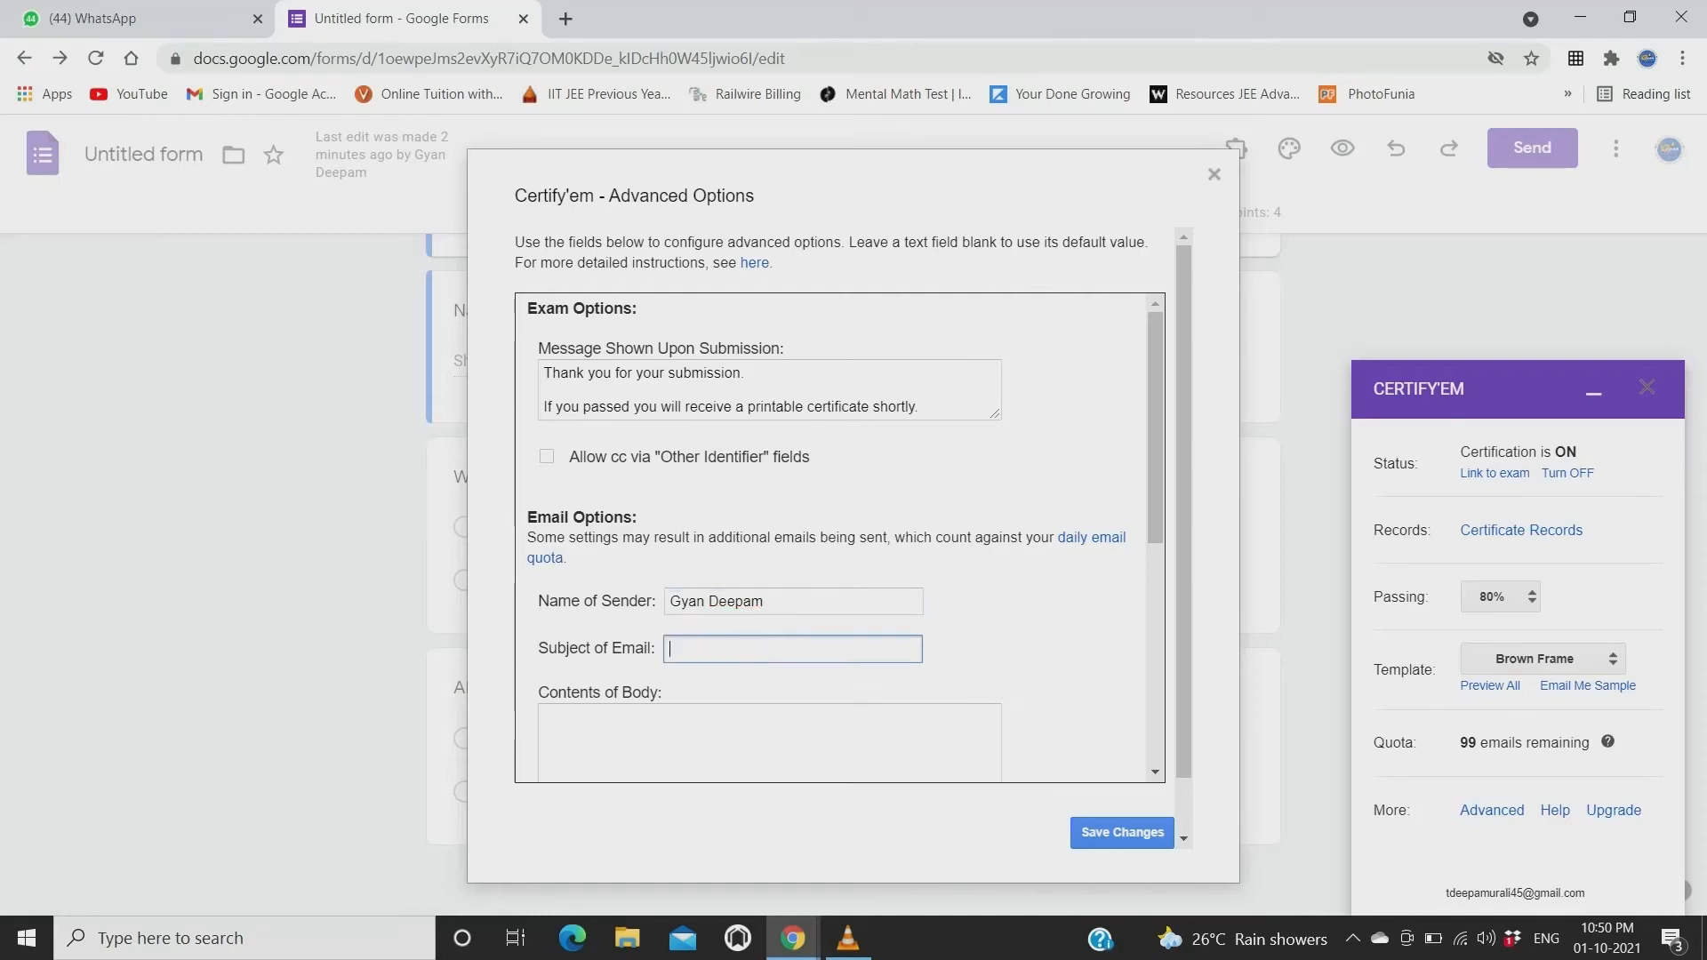
pyautogui.write('Cert')
pyautogui.press('BackSpace')
pyautogui.write('tificate')
pyautogui.click(1123, 833)
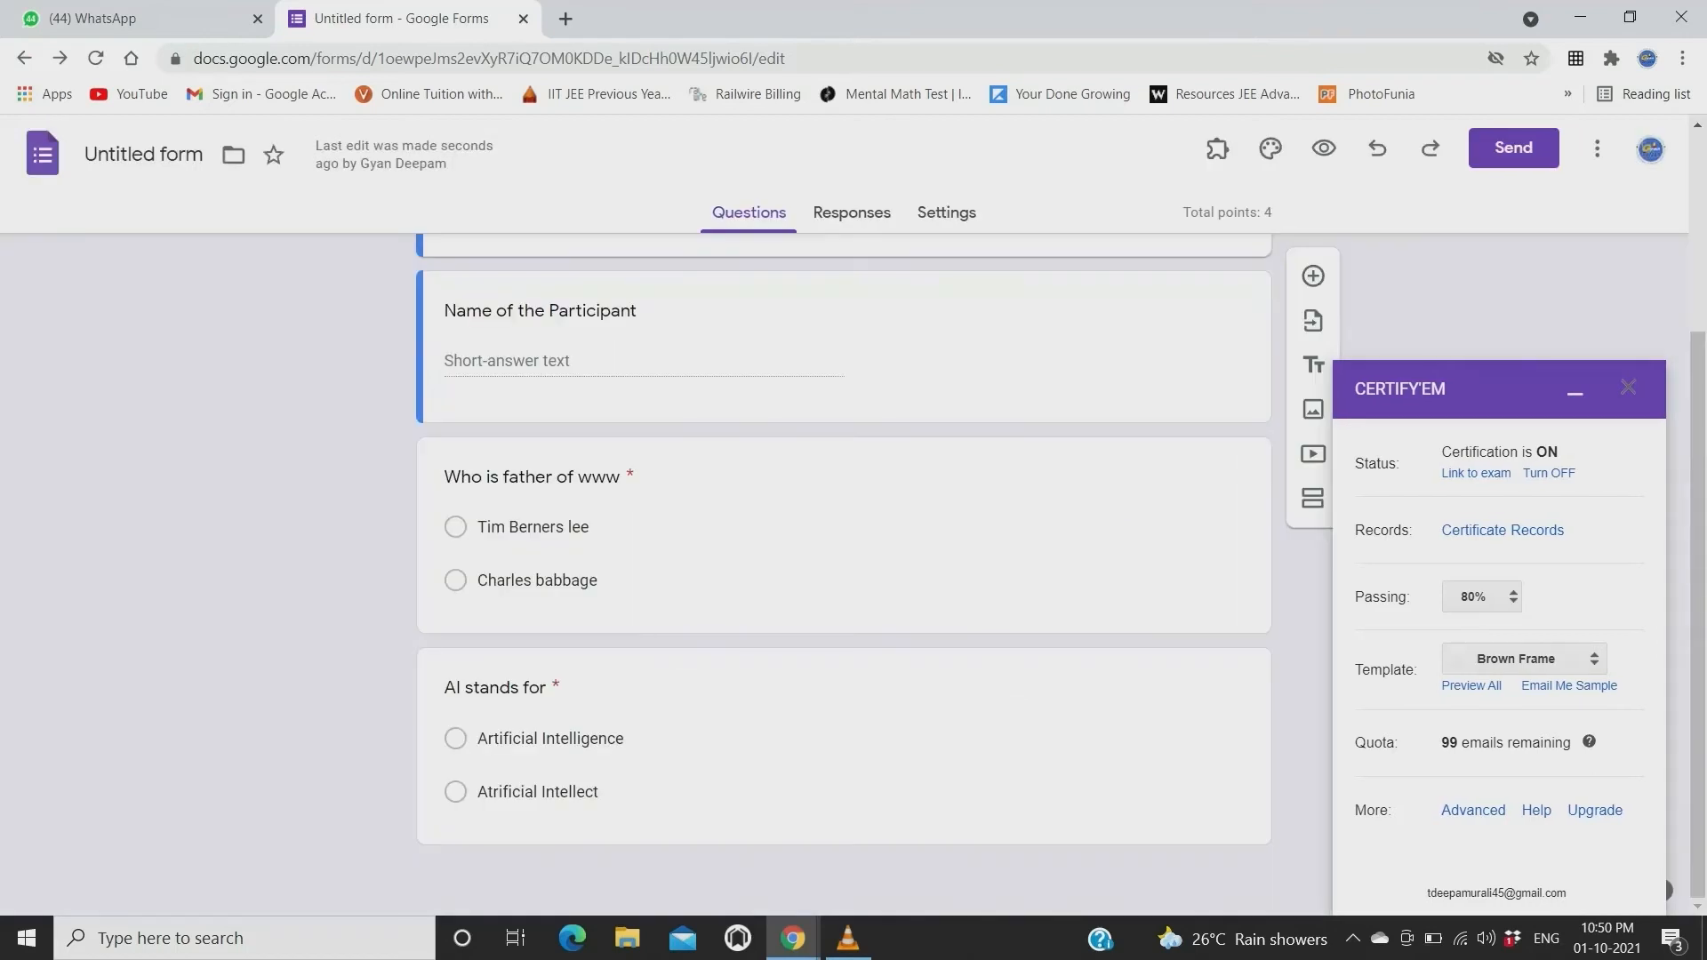
# Shorten the form's sharing link and copy it from the send options.
pyautogui.scroll(3, 845, 755)
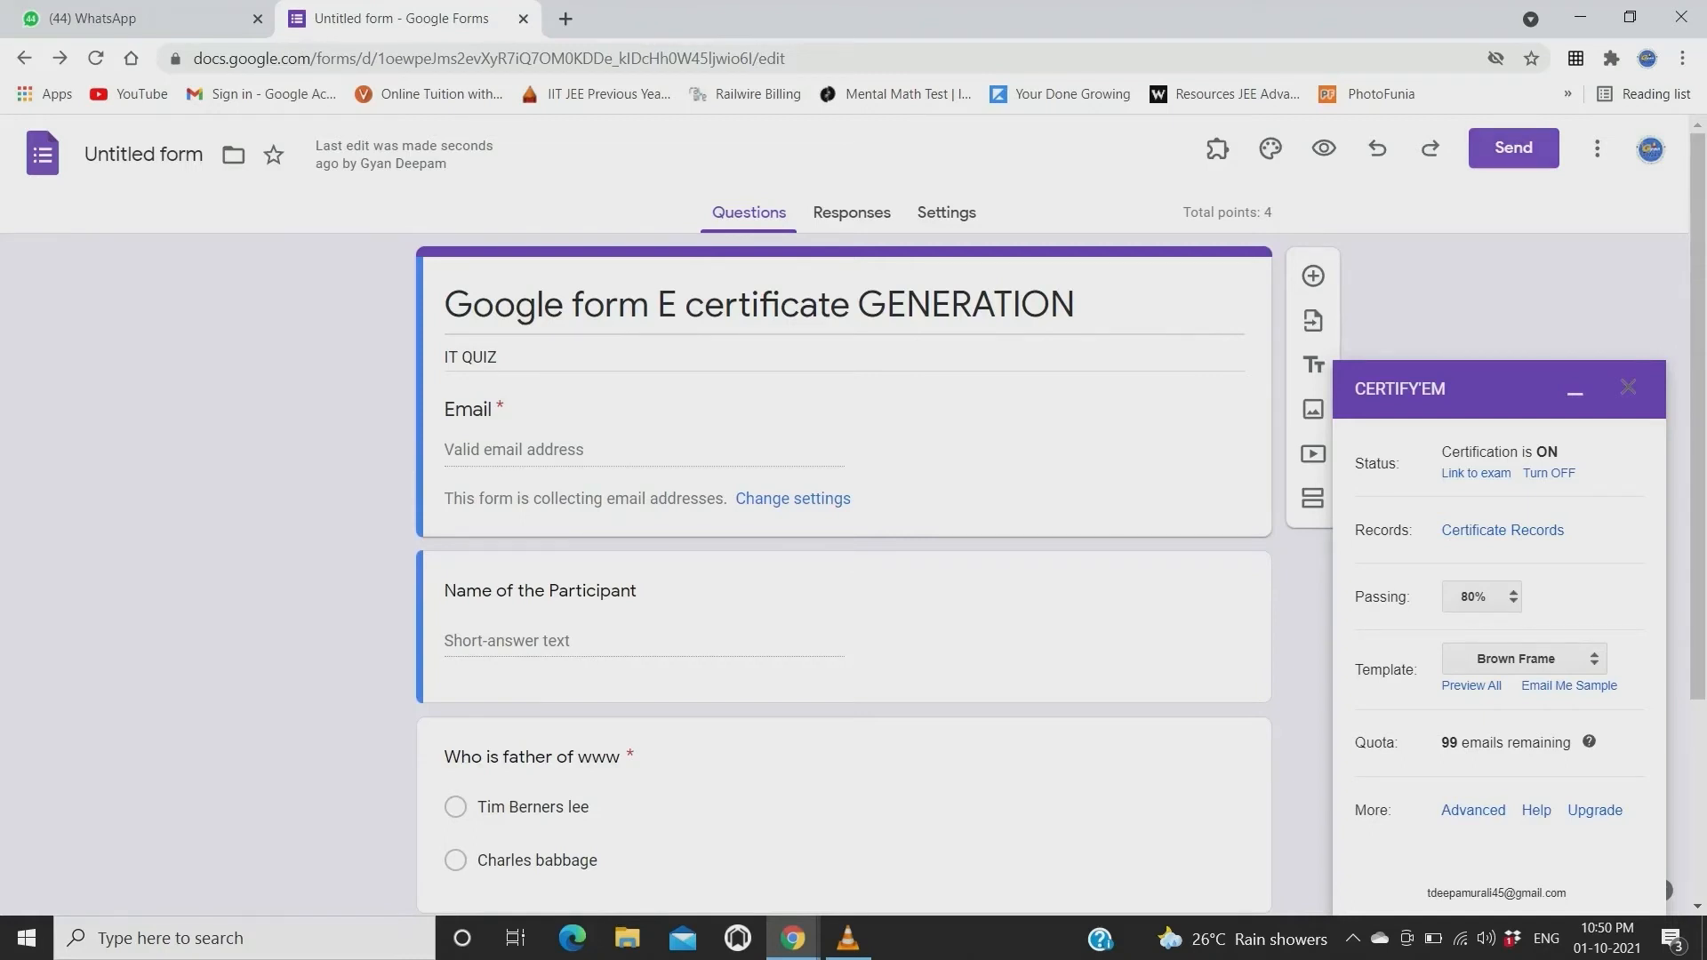
pyautogui.click(1514, 148)
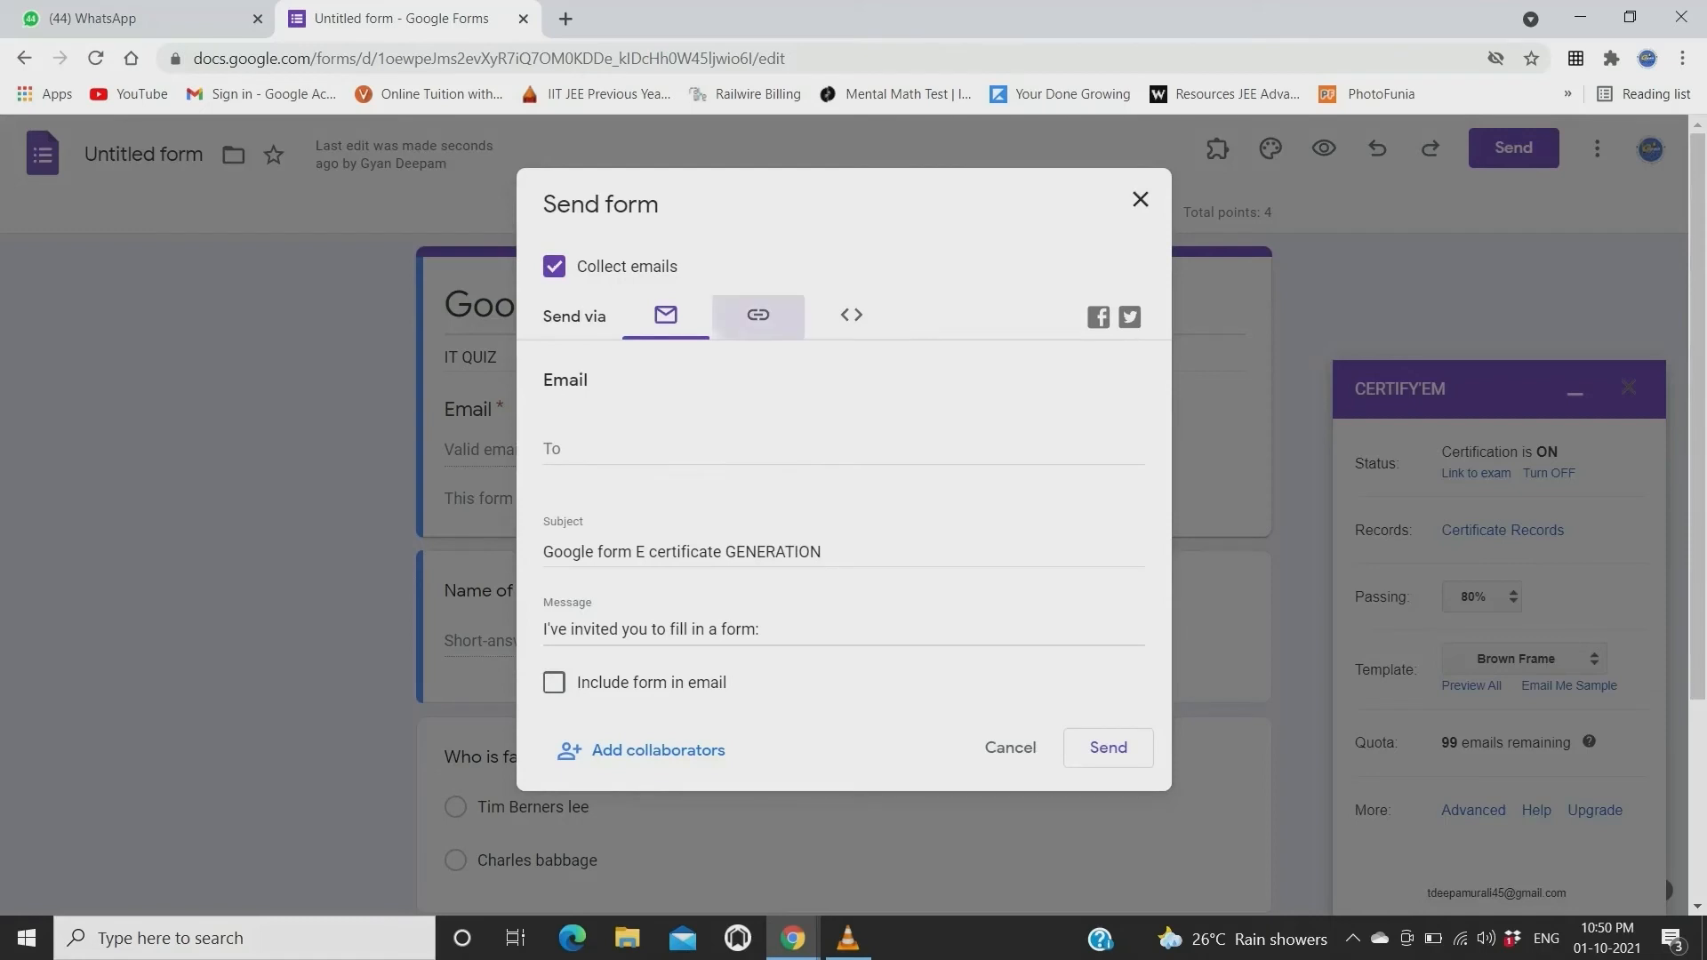
pyautogui.click(758, 315)
pyautogui.click(554, 459)
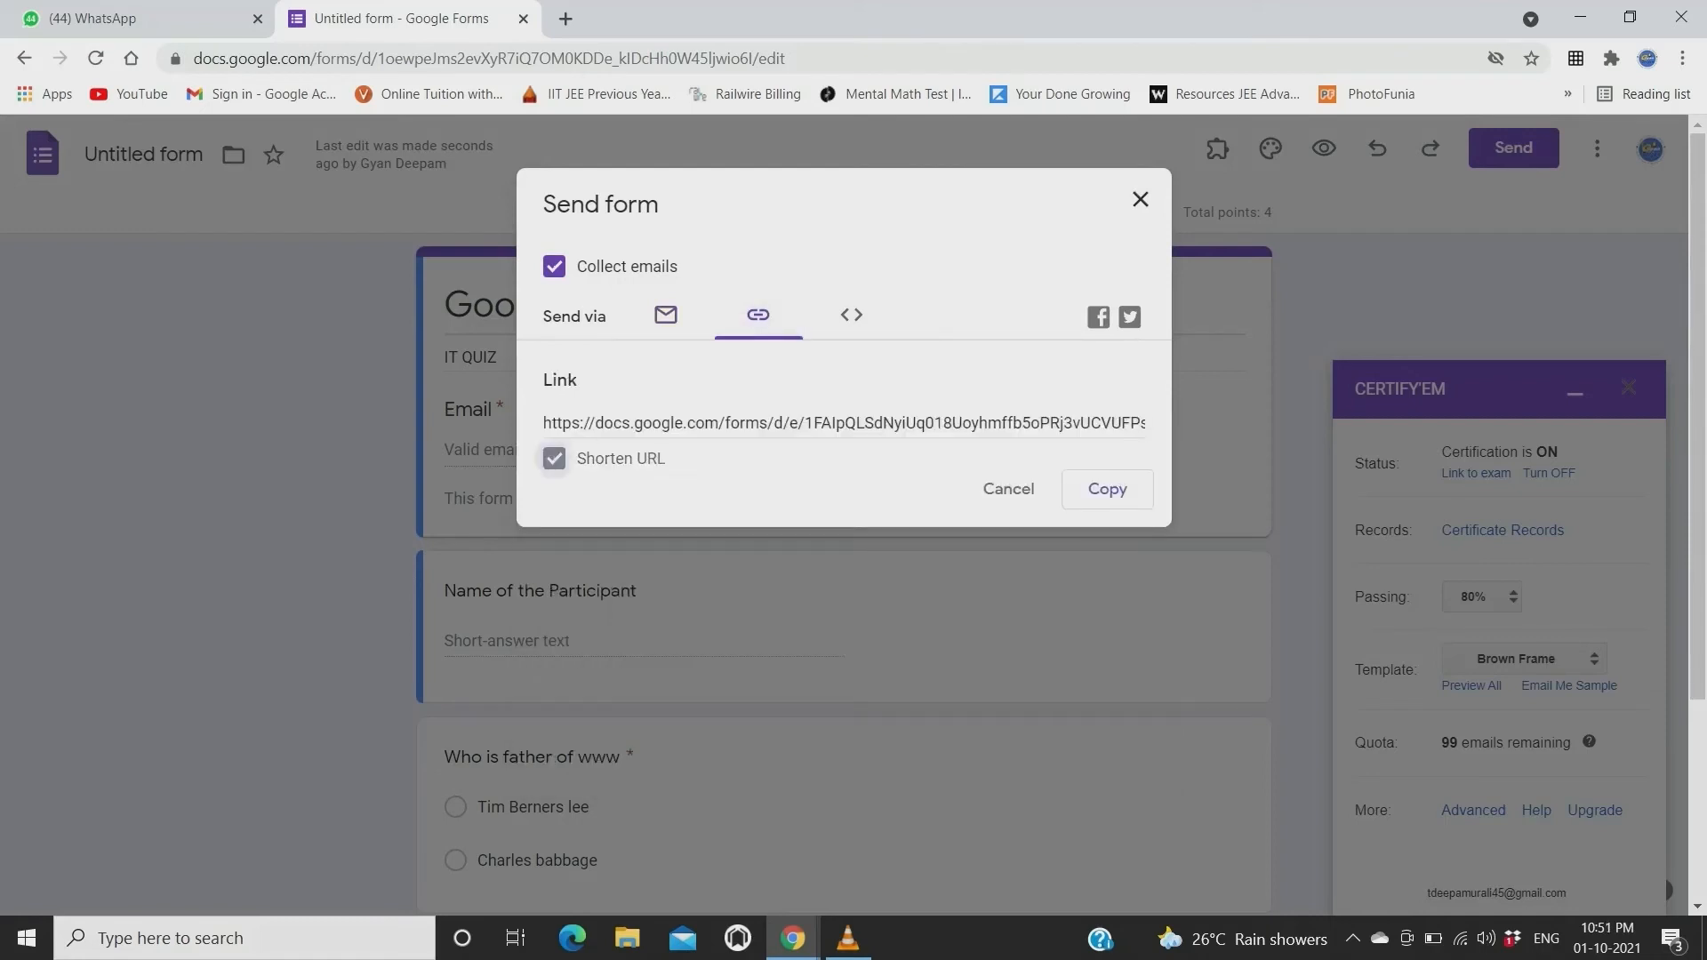
pyautogui.click(1107, 489)
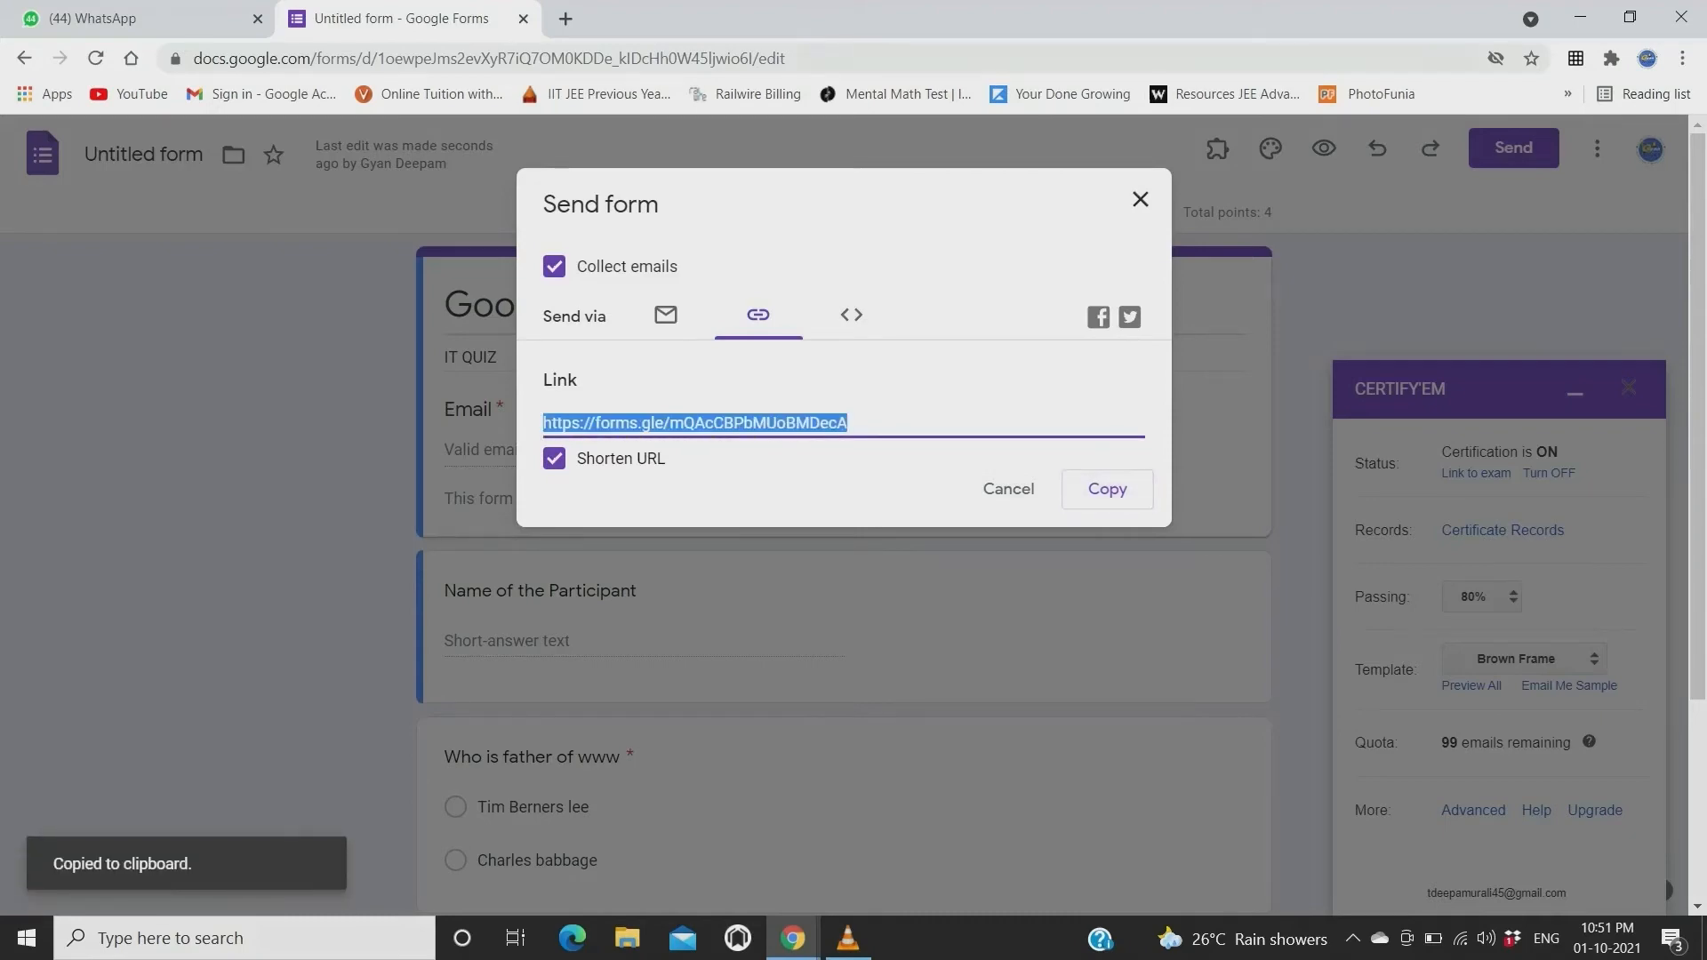
# Open the copied form link in a new browser tab.
pyautogui.hotkey('ctrl', 't')
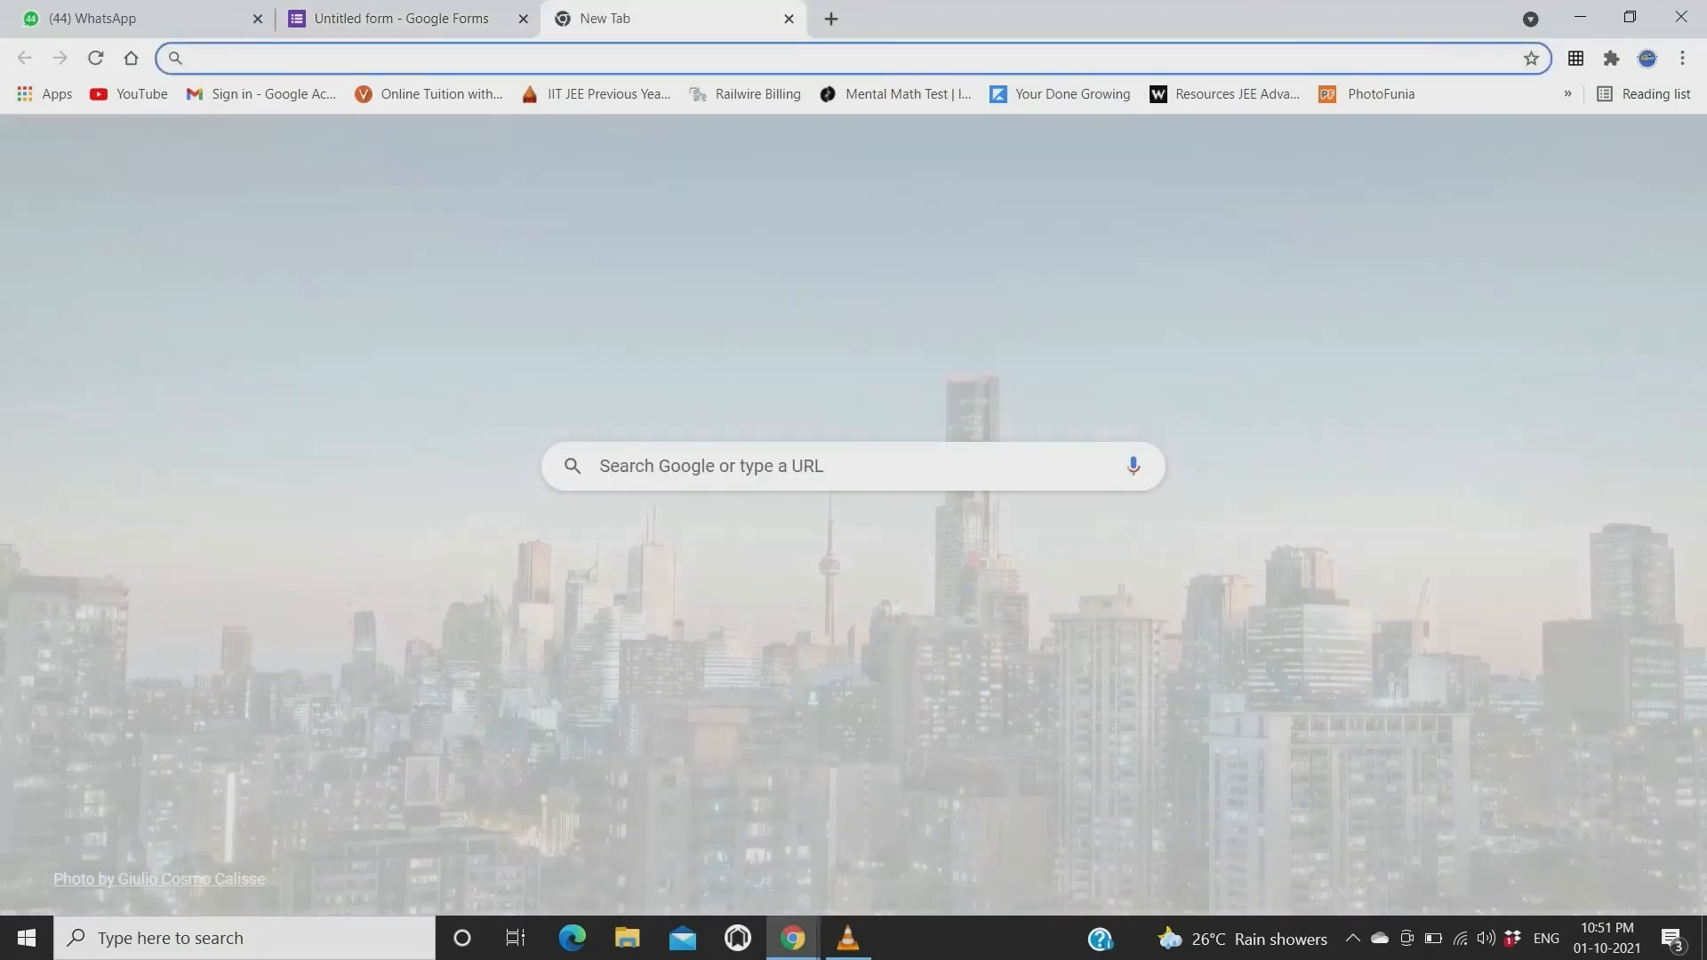
pyautogui.hotkey('ctrl', 'v')
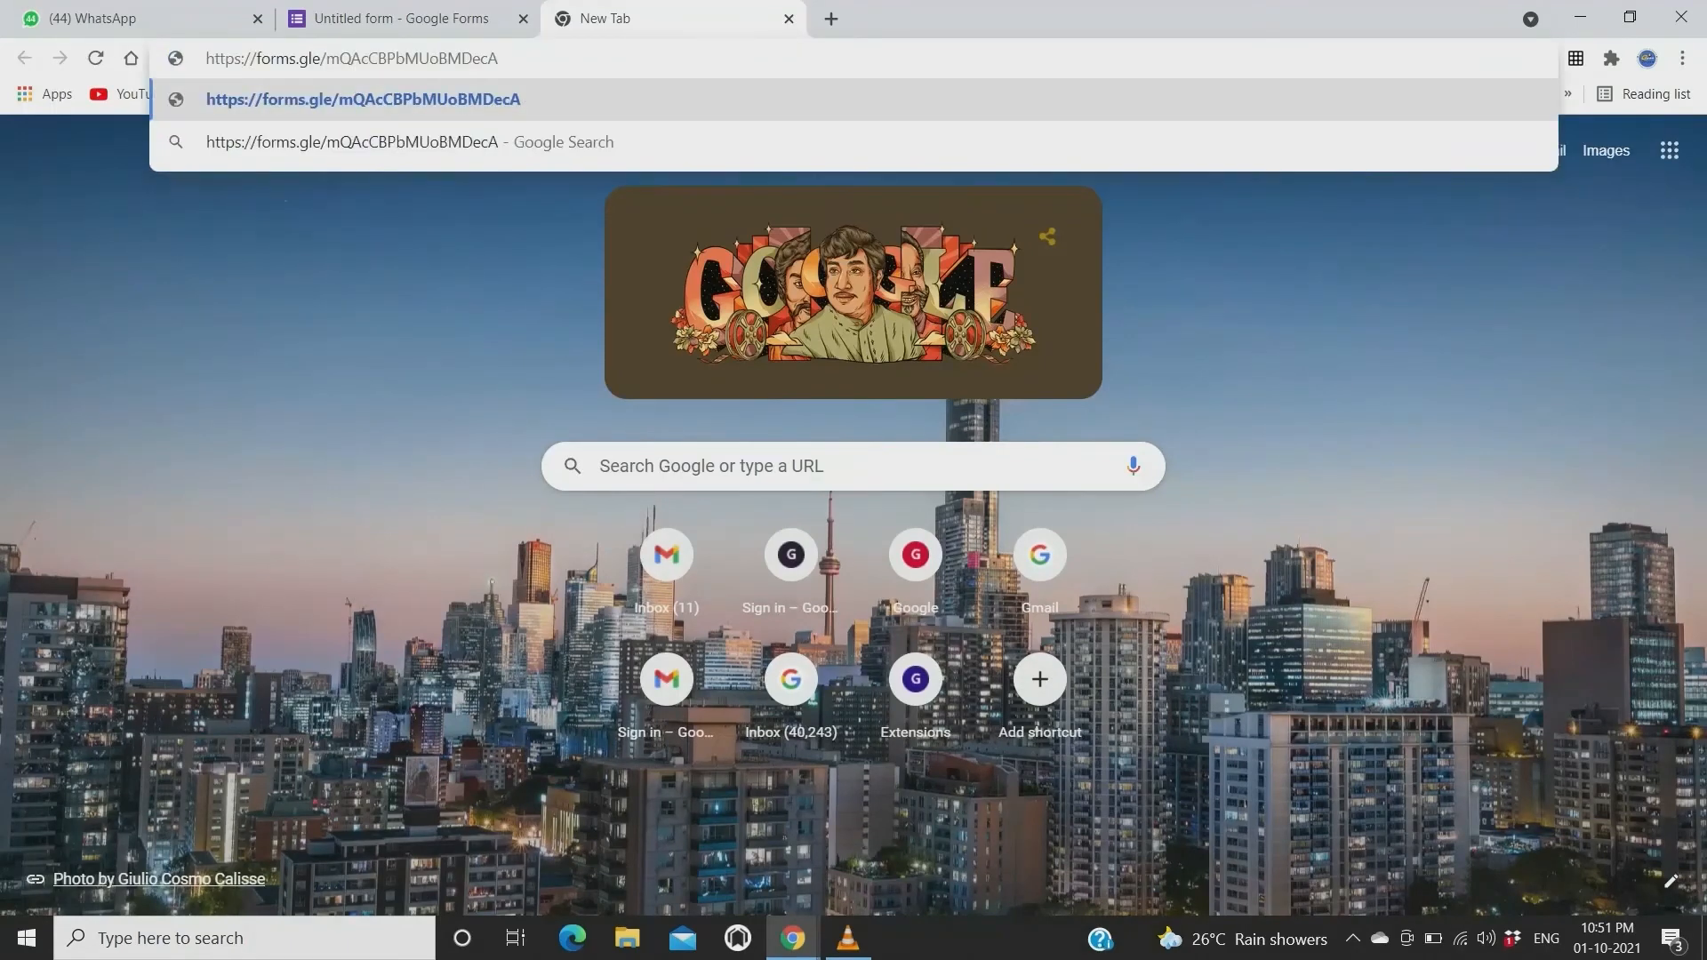
pyautogui.press('Return')
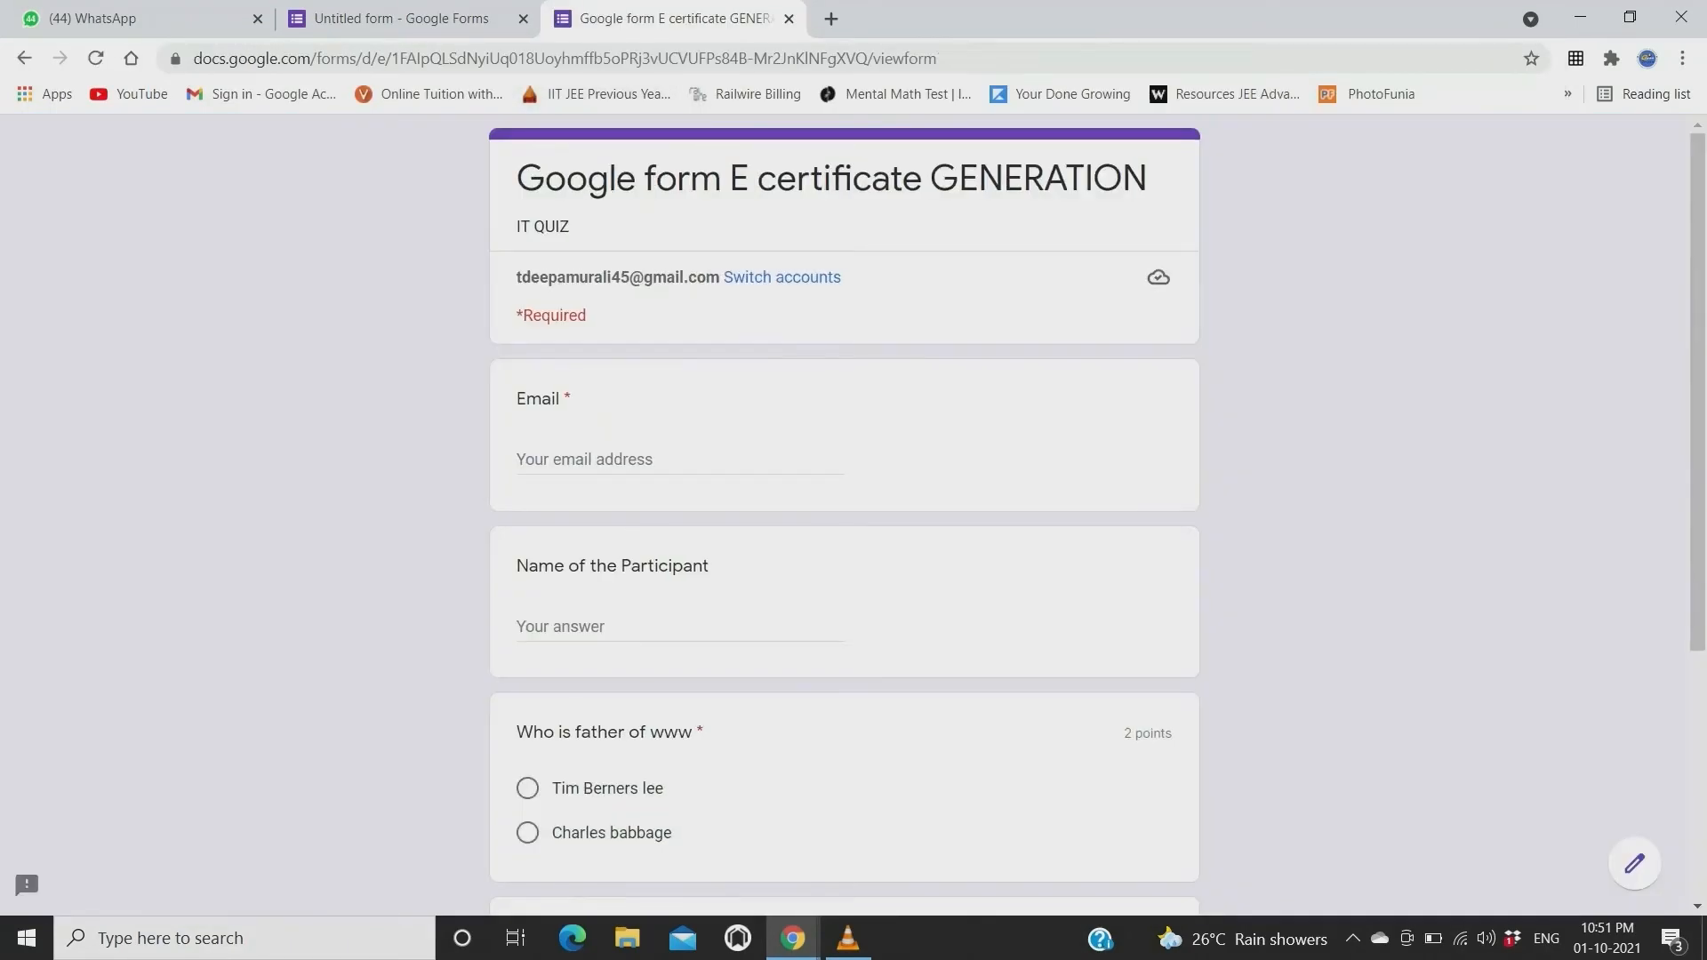
# Switch the form to another Google account using its e-mail and account password, and accept the new Chrome profile and auto-save prompts.
pyautogui.click(782, 277)
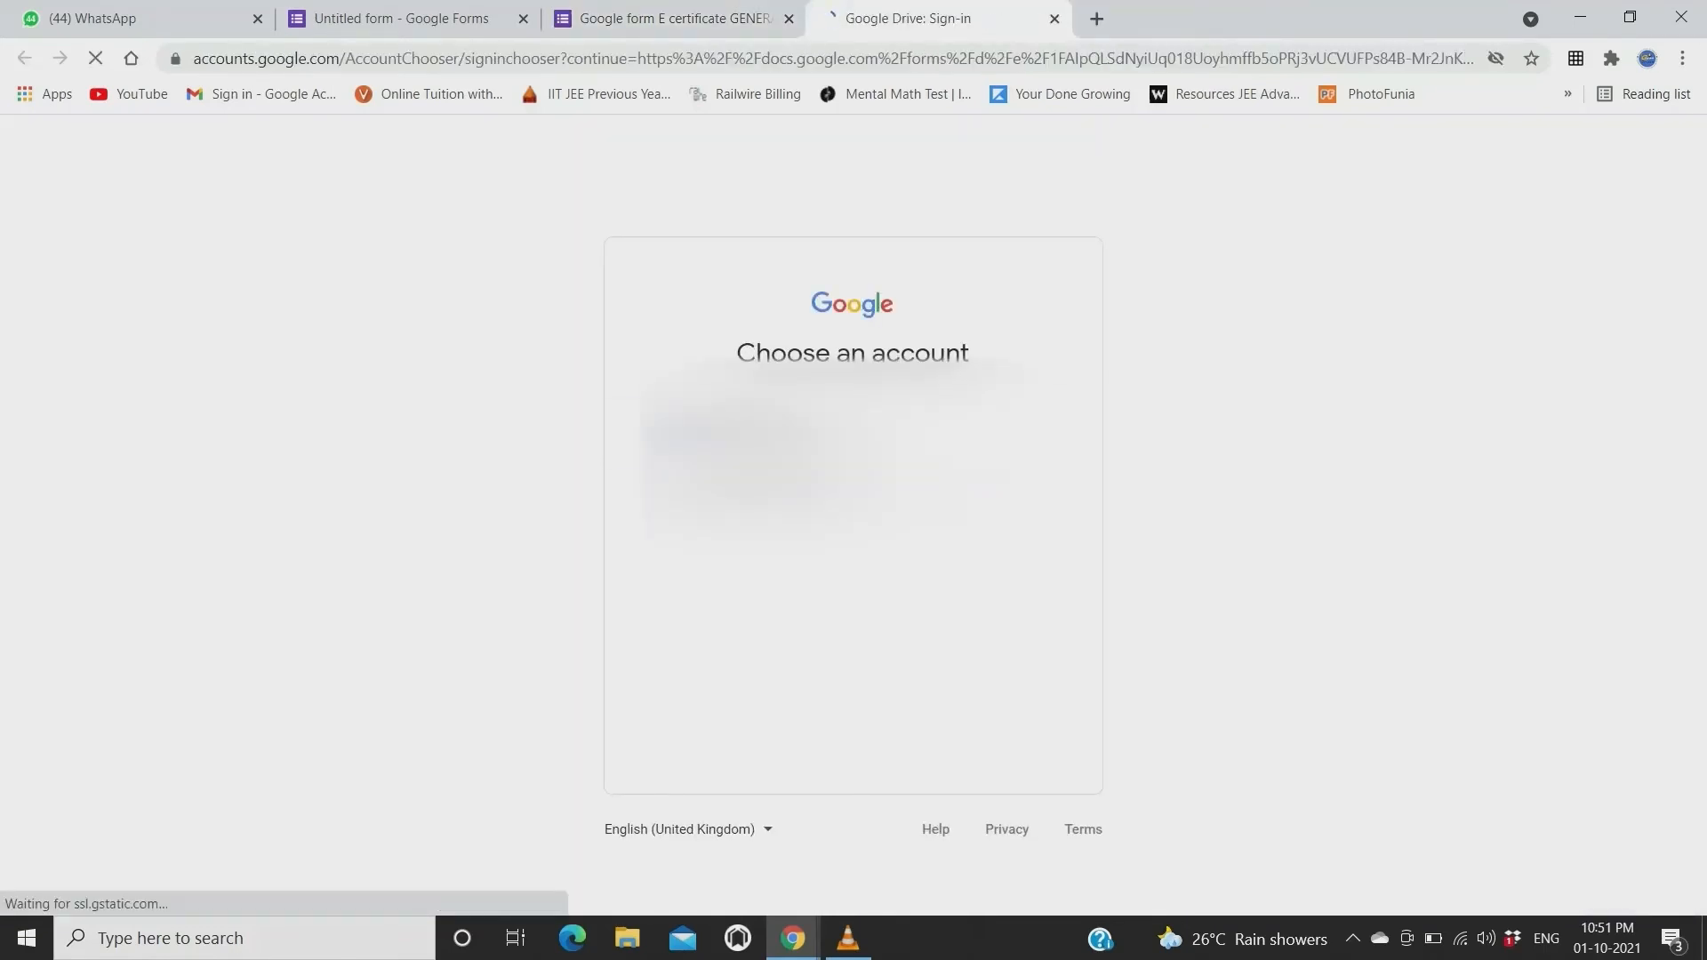
pyautogui.click(774, 493)
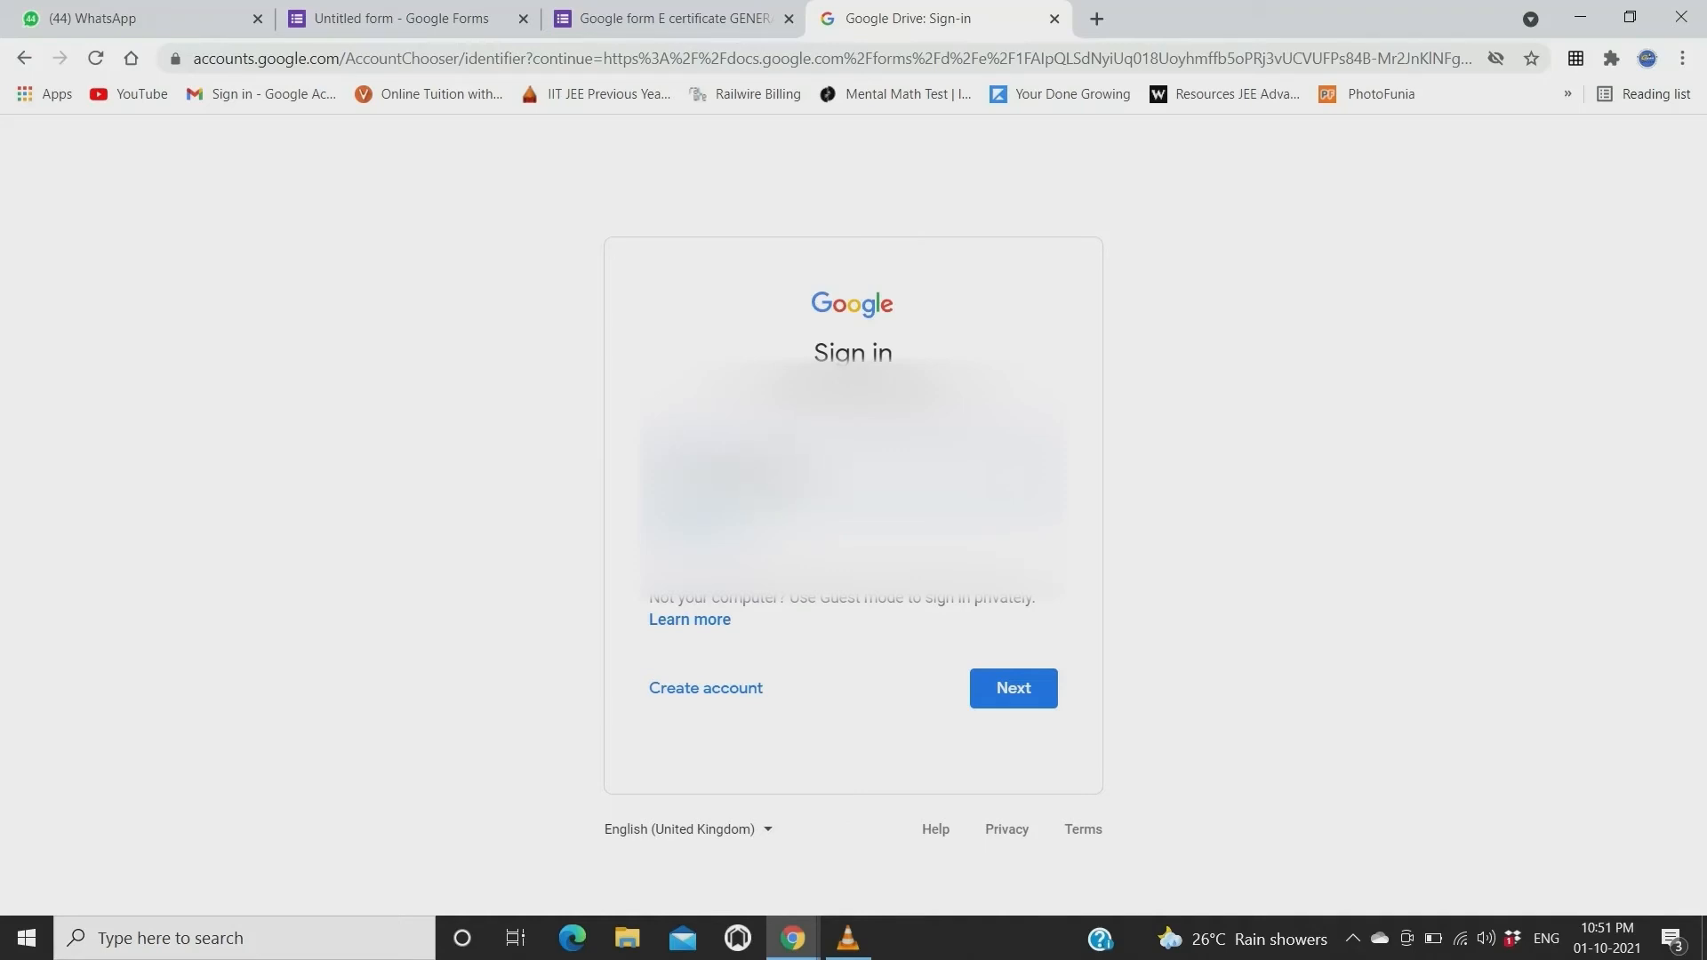
pyautogui.press('Return')
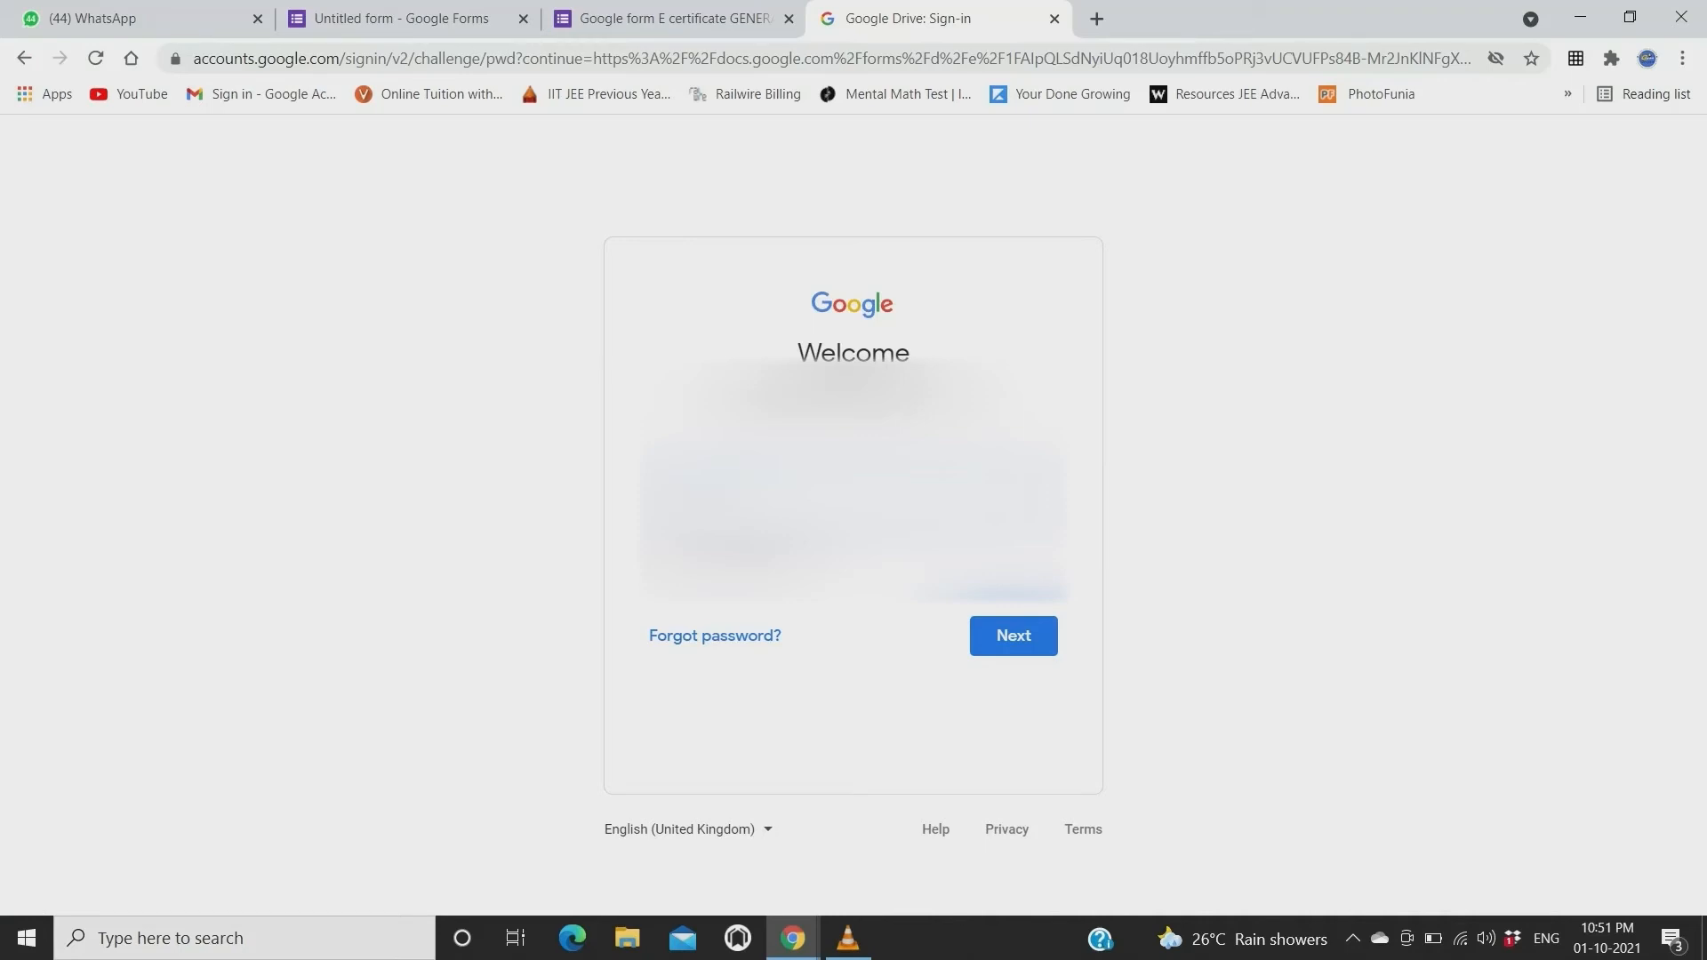
pyautogui.press('Return')
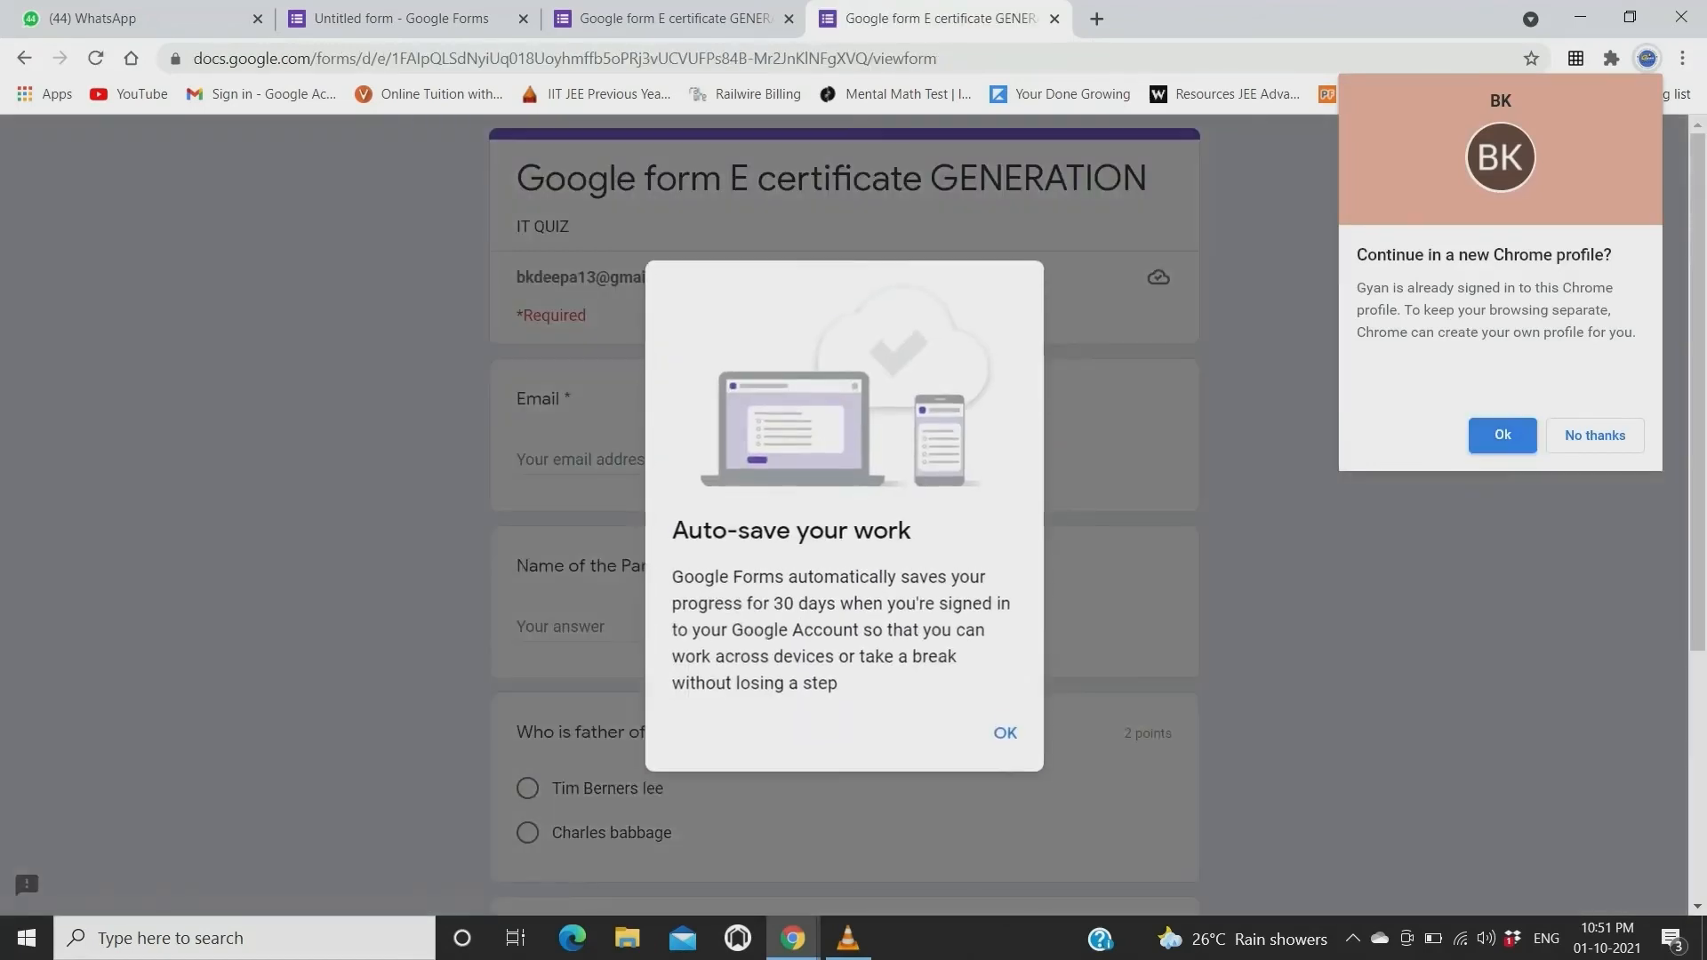
pyautogui.click(1503, 436)
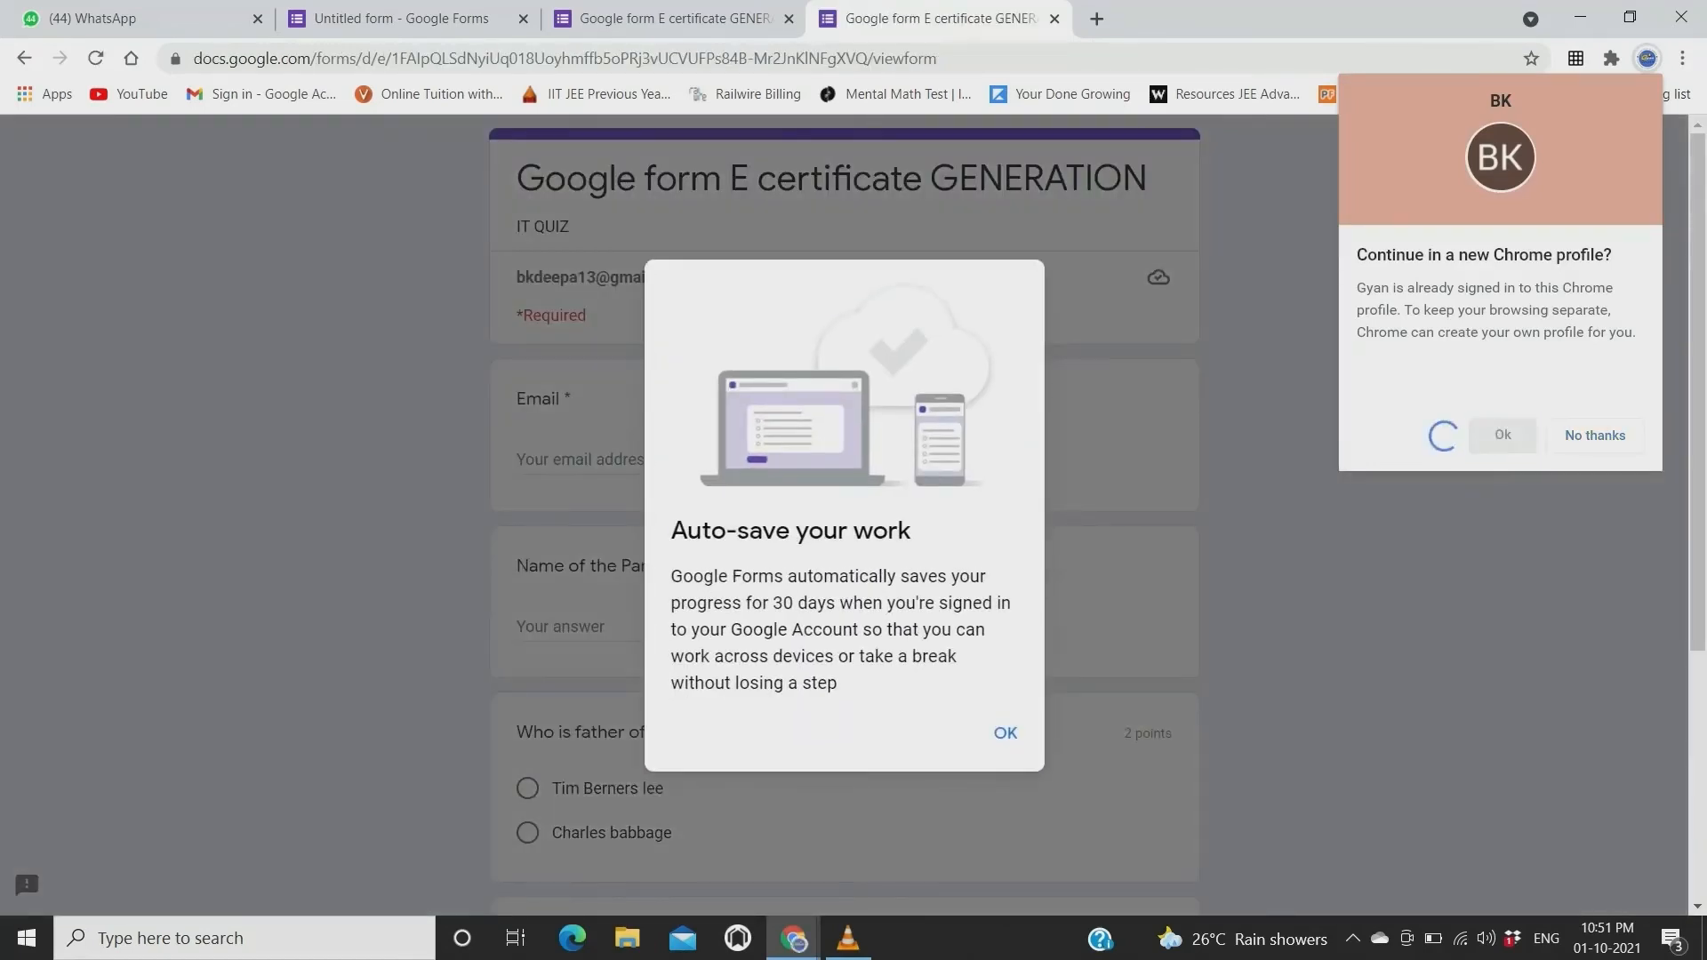
pyautogui.click(1005, 734)
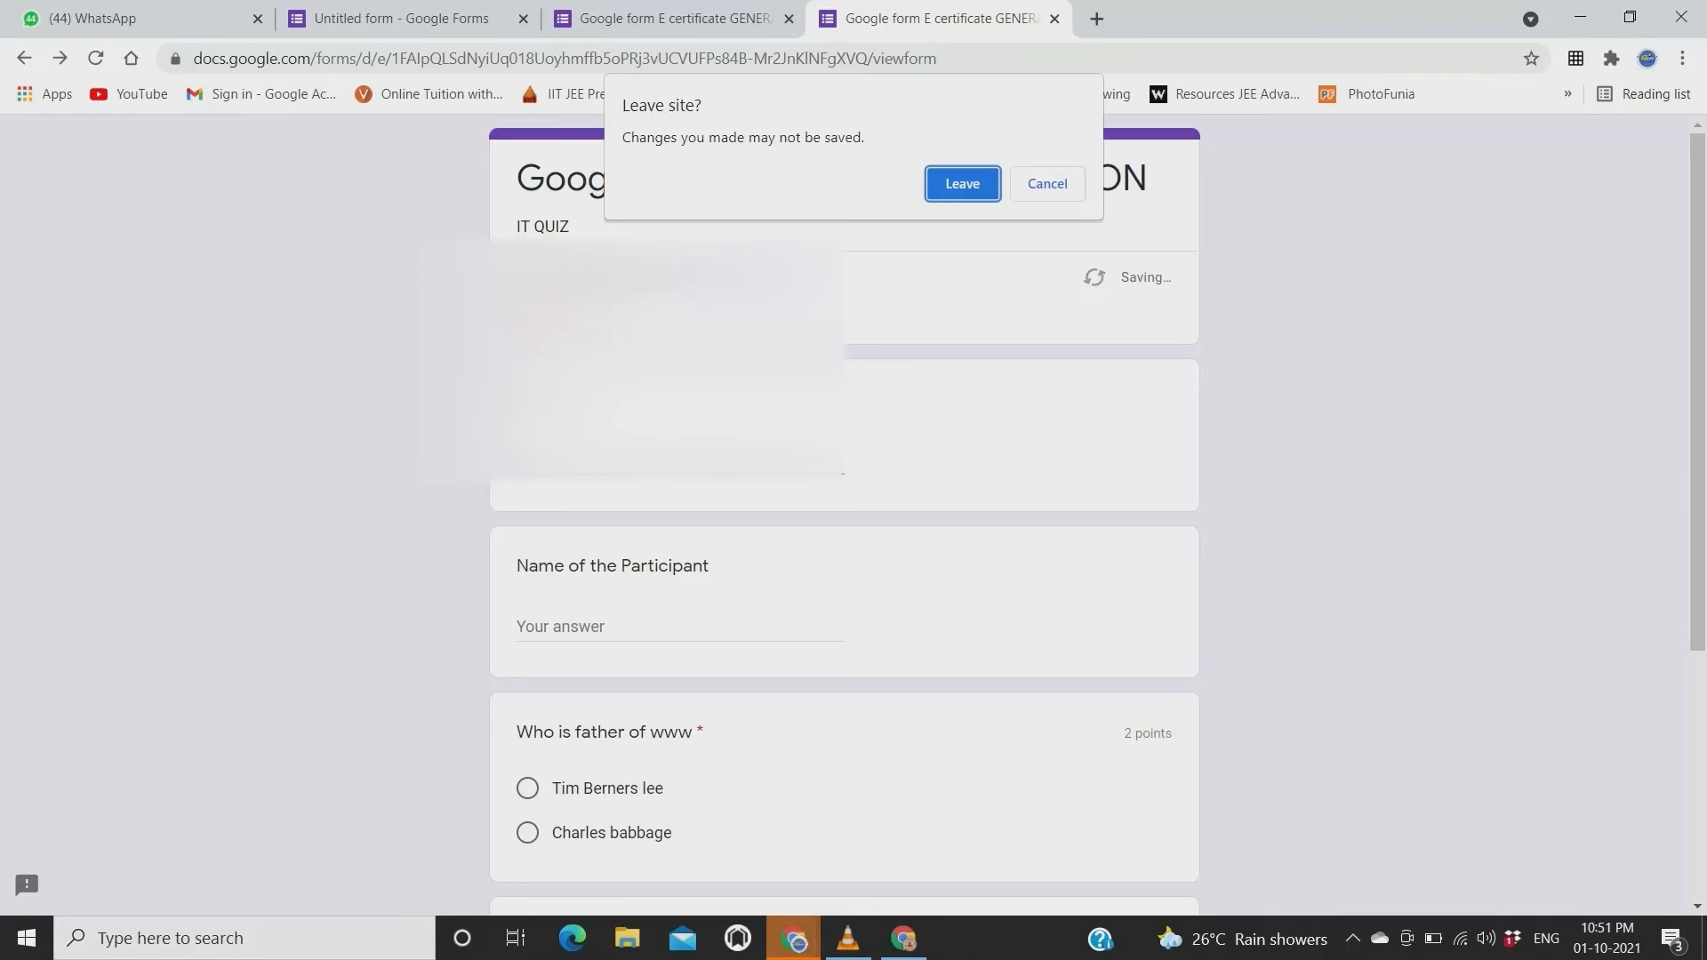
# Try to enter the participant's email and name, answer with "Tim Berners lee" and "Artificial Intelligence", and submit the quiz.
pyautogui.click(1047, 184)
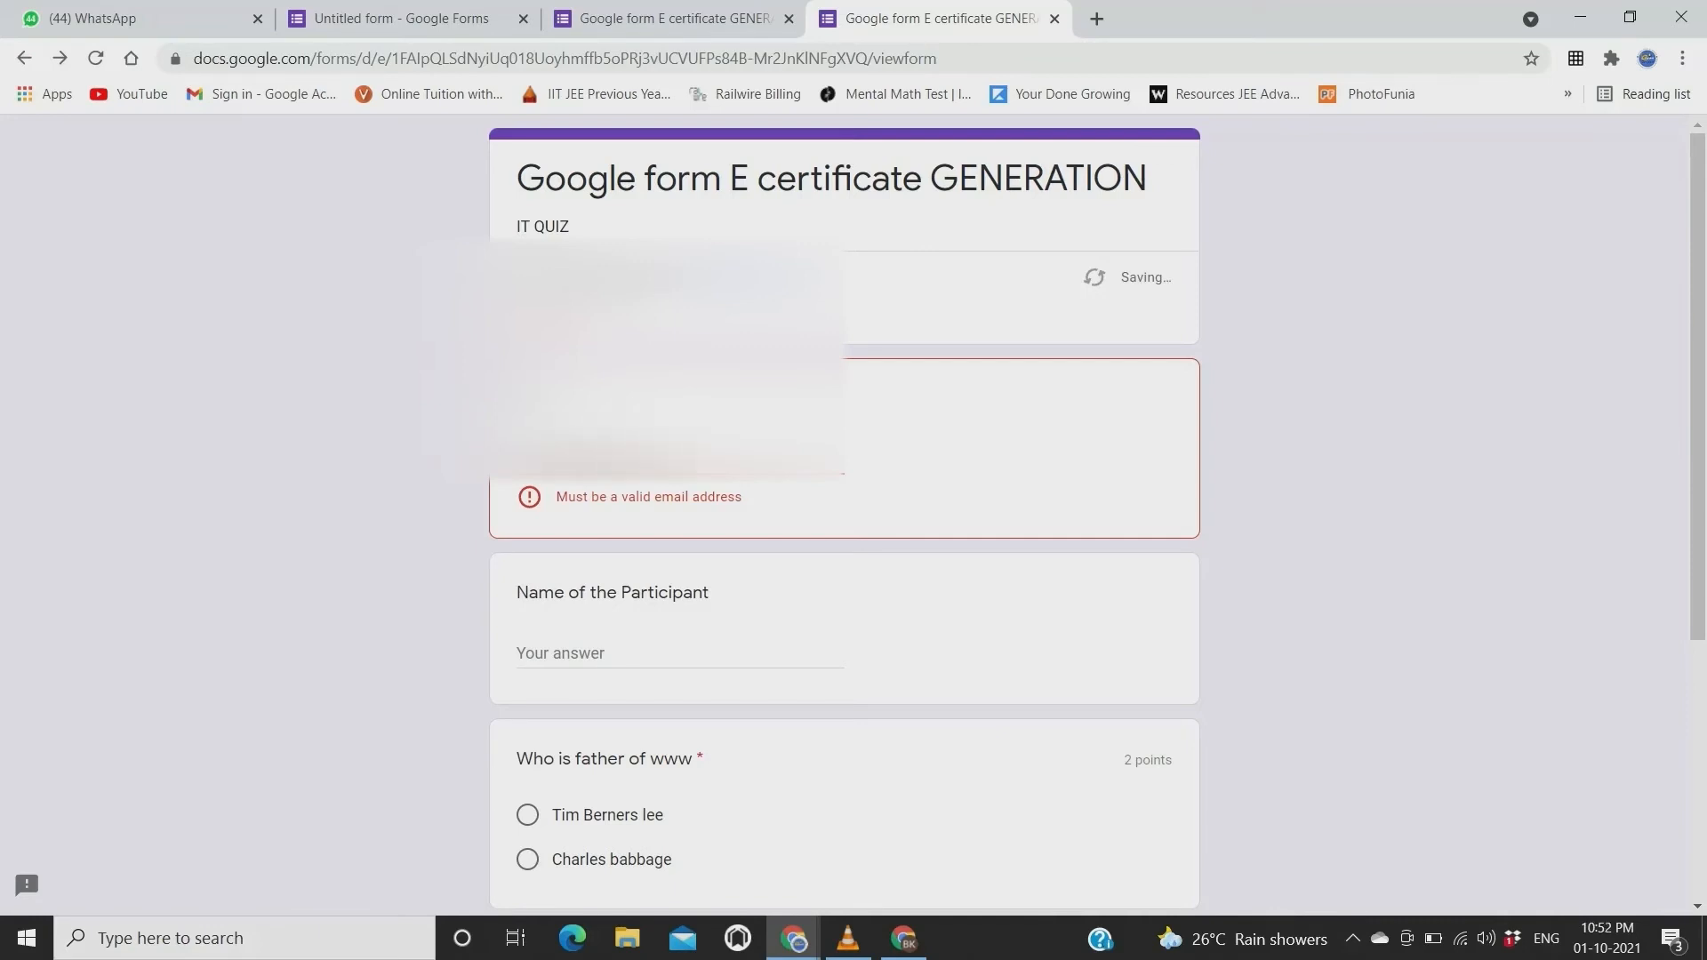
pyautogui.write('com')
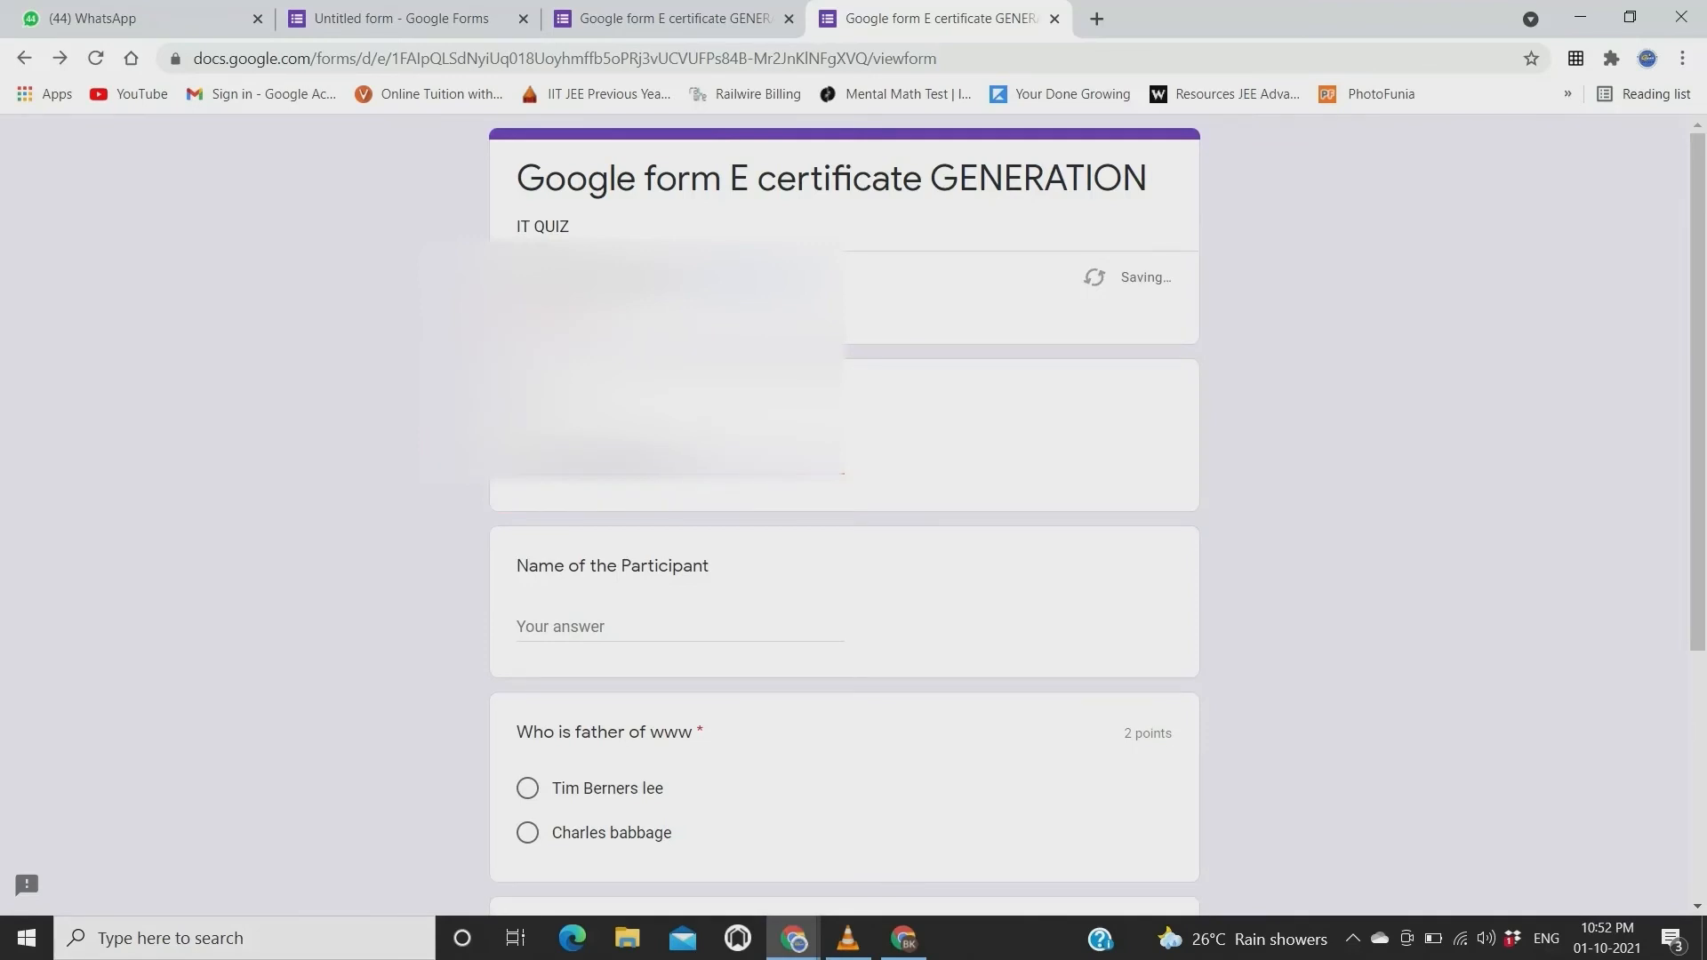
pyautogui.press('Tab')
pyautogui.write('Sr')
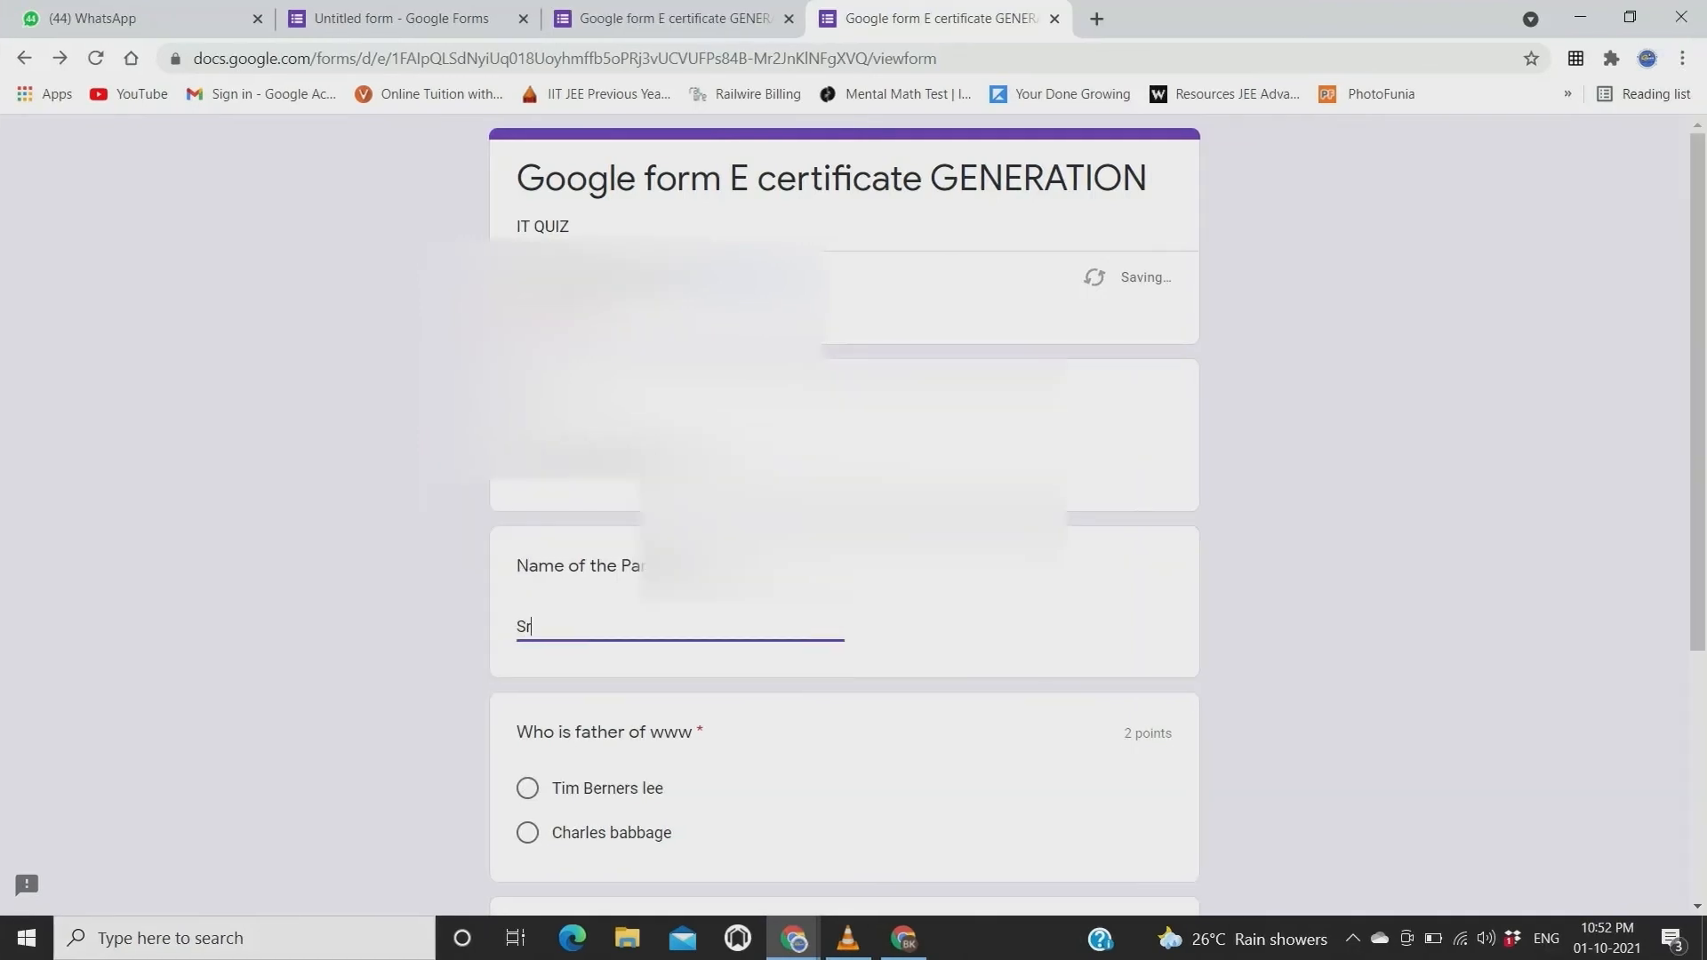
pyautogui.write('ee')
pyautogui.scroll(-2, 845, 515)
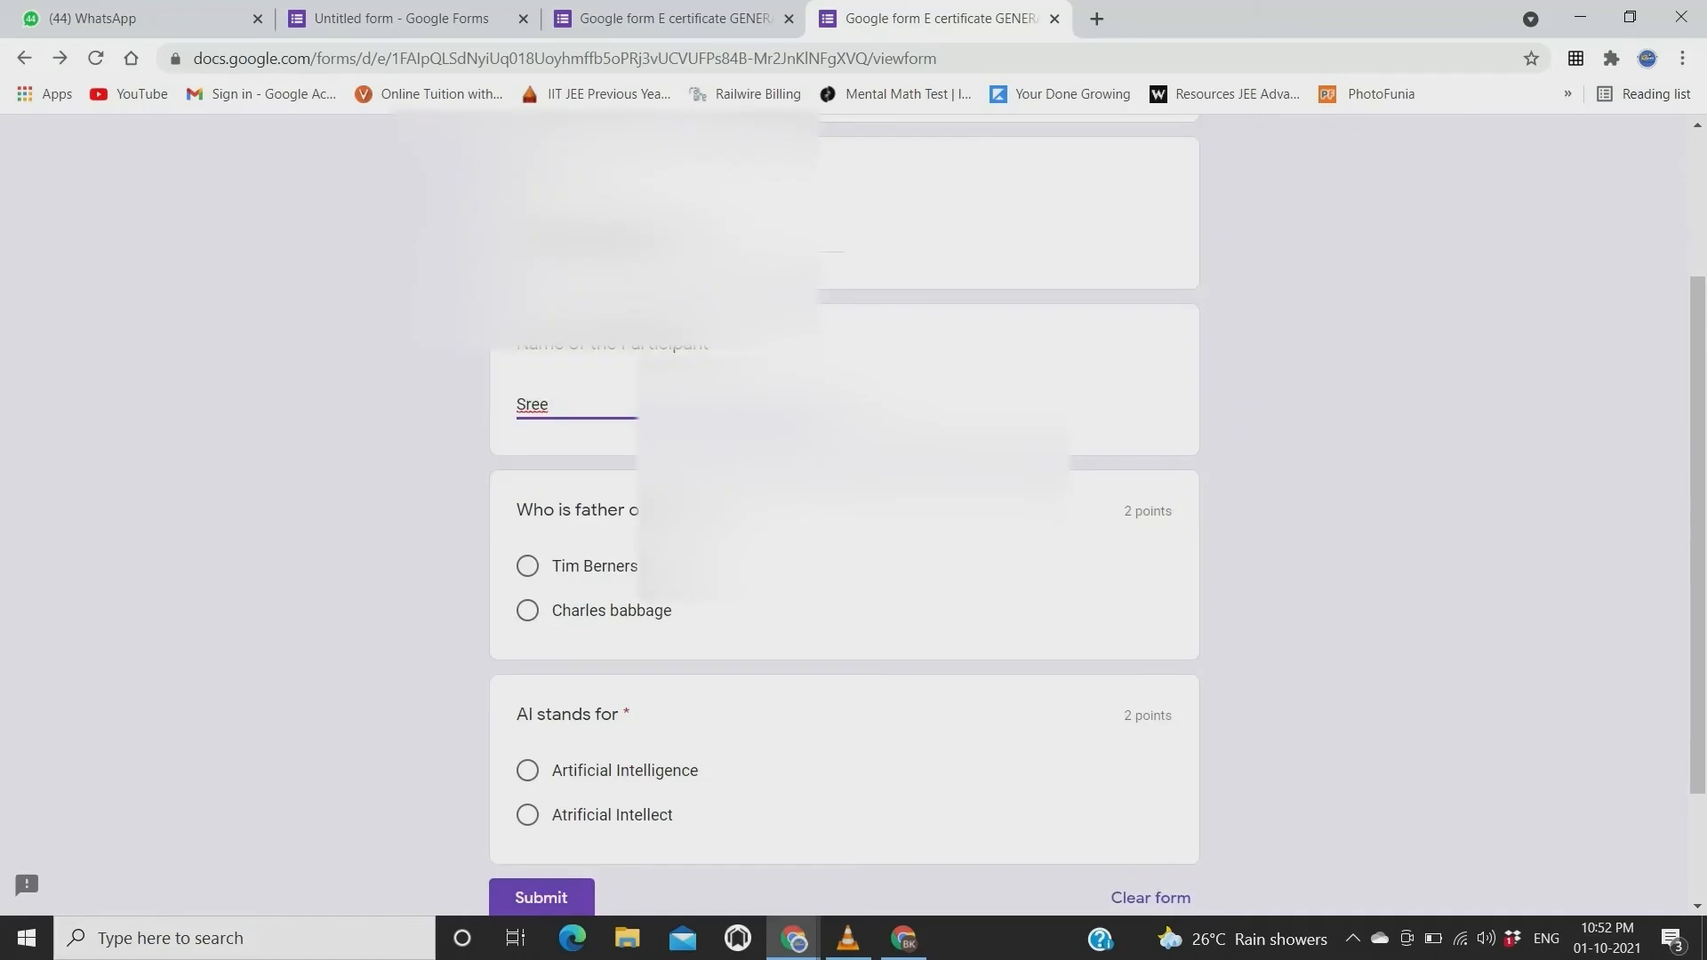
pyautogui.click(527, 566)
pyautogui.scroll(-2, 845, 516)
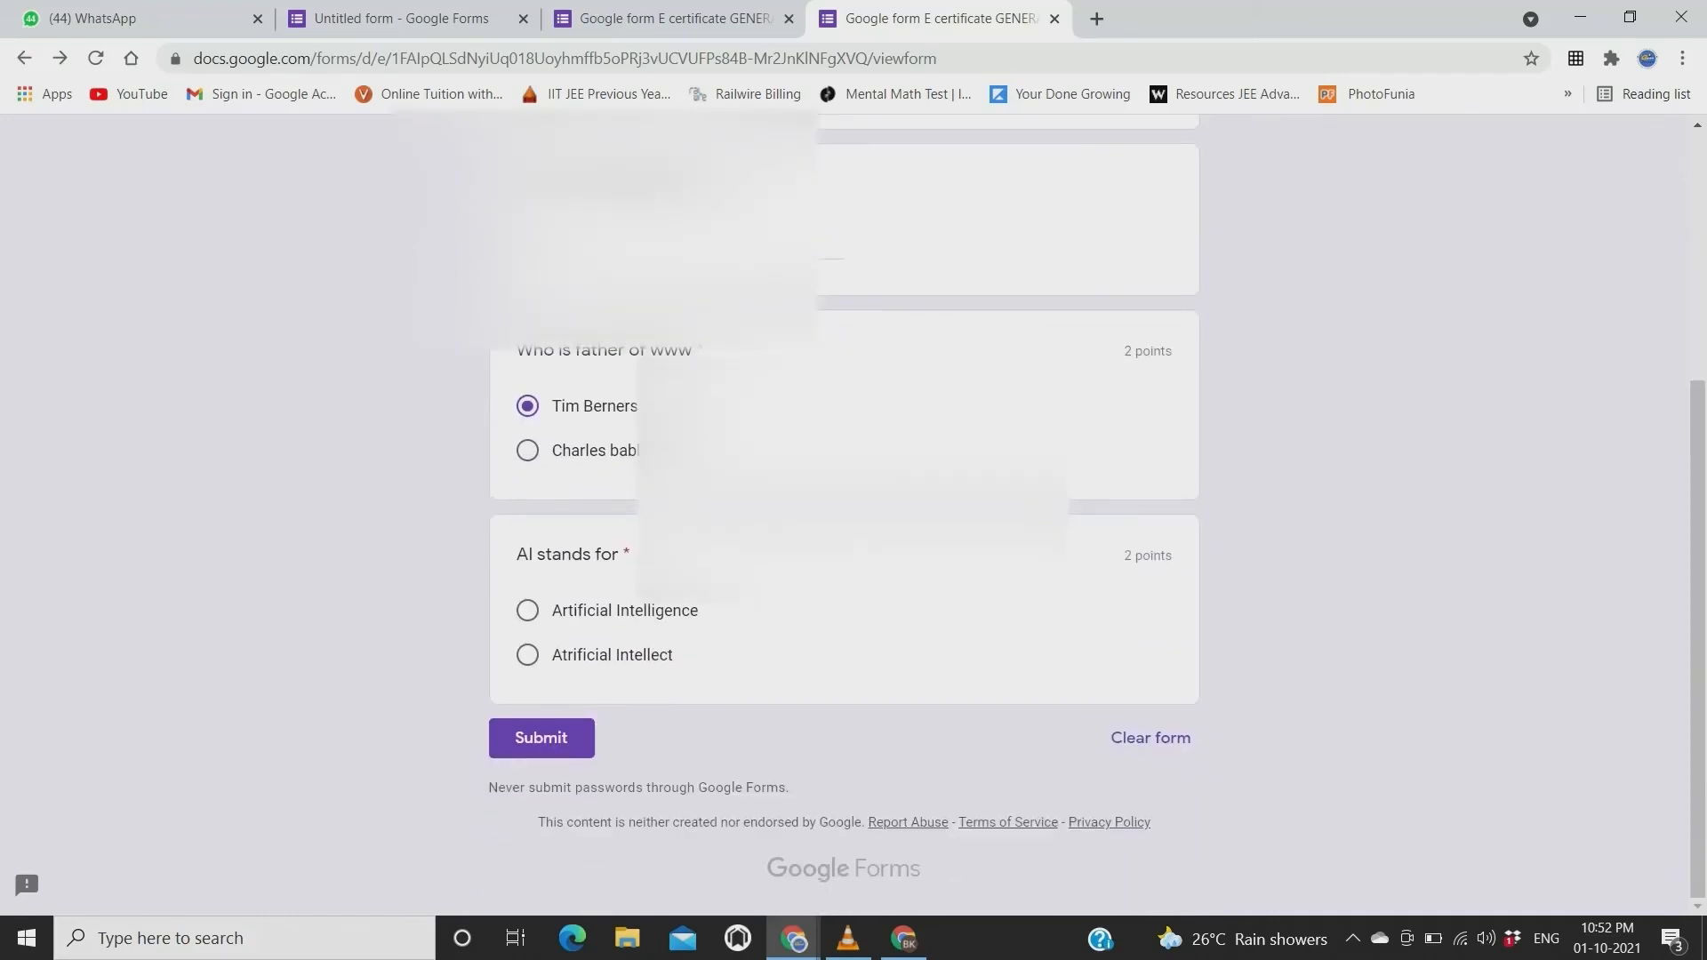
pyautogui.click(528, 611)
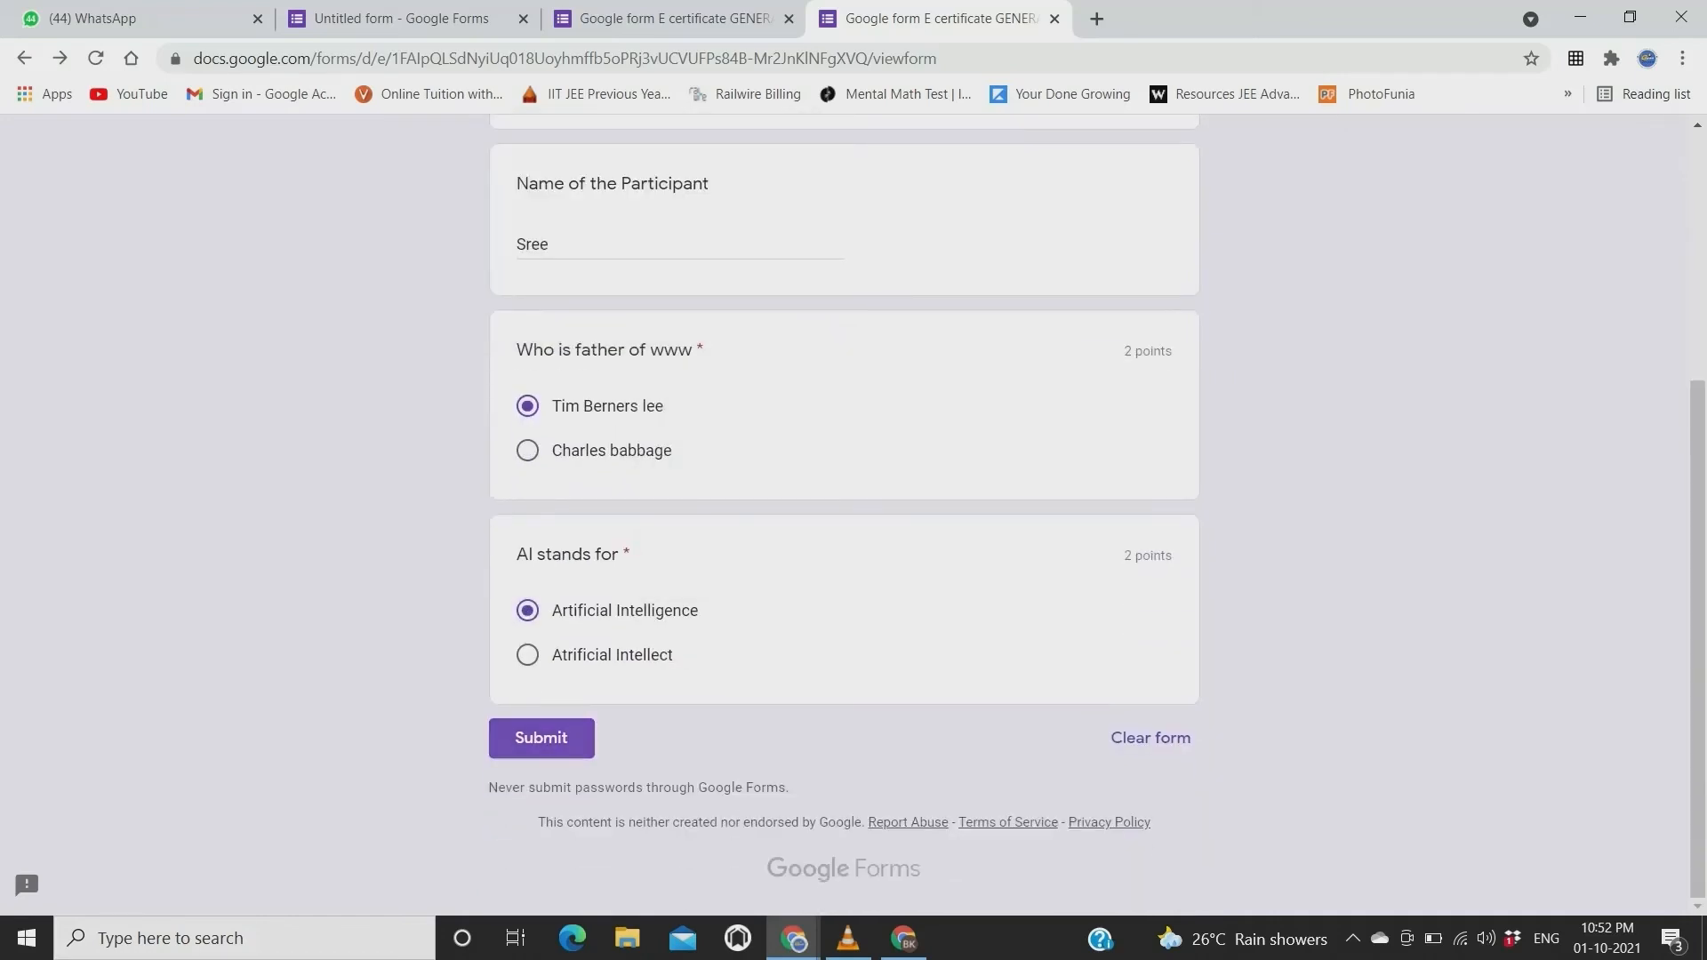
pyautogui.click(541, 738)
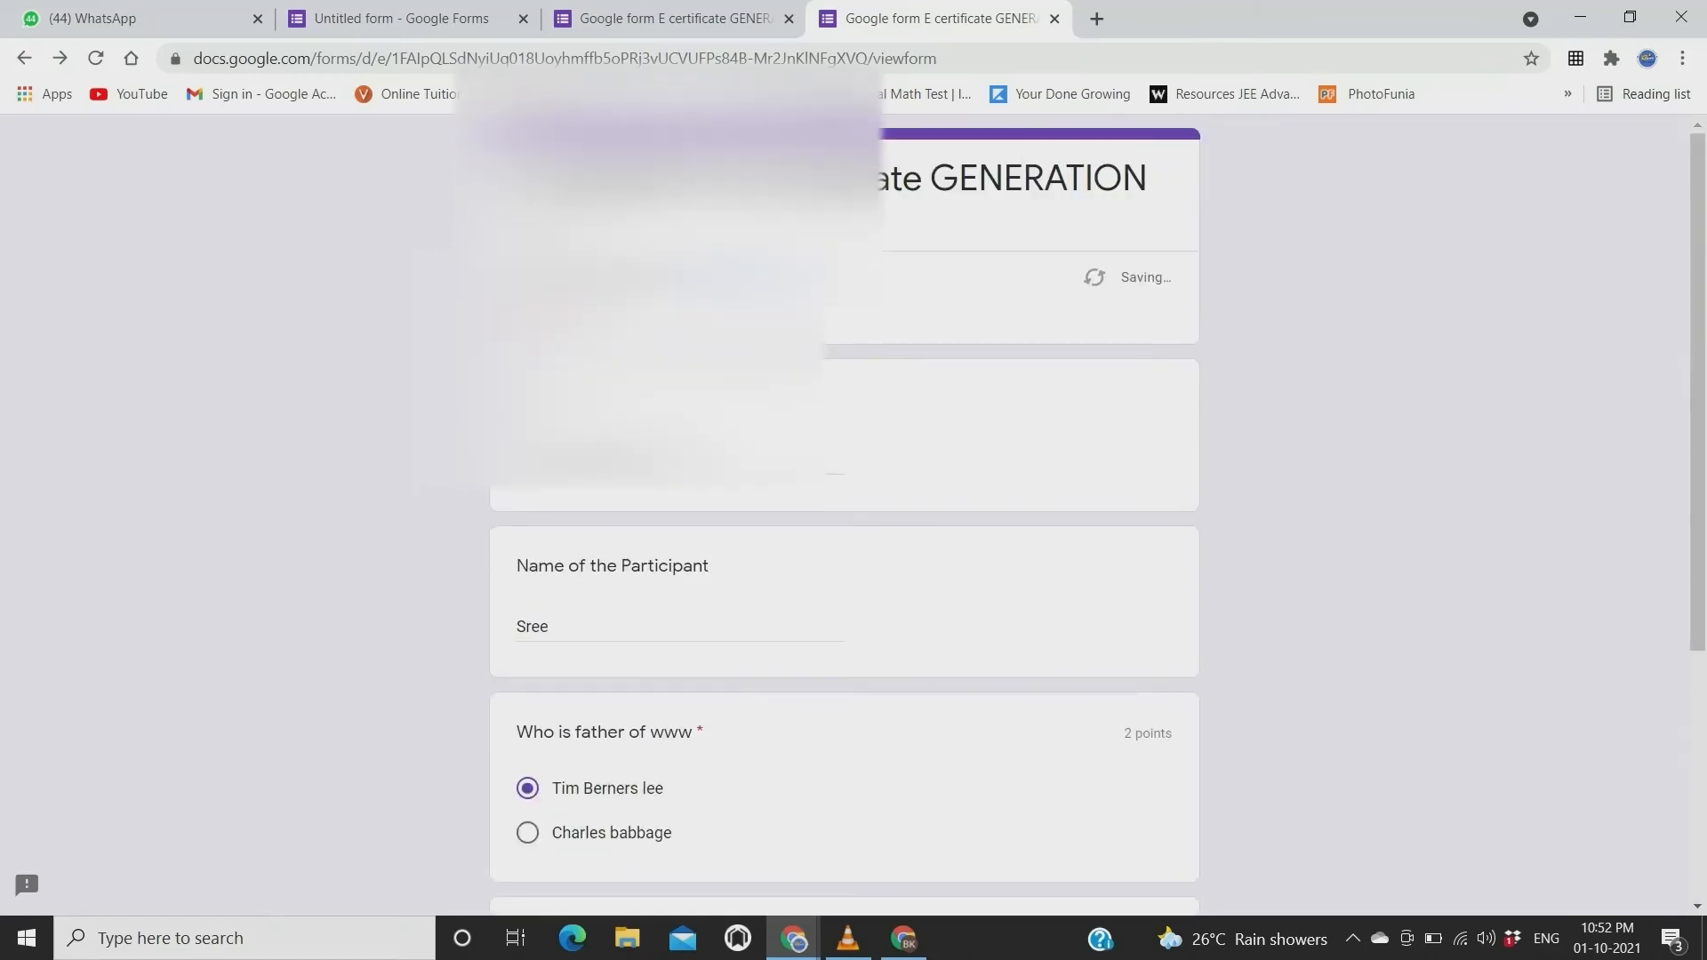
# Reload the form, fill in the participant's details, choose "Tim Berners lee" and "Artificial Intelligence", and submit the quiz.
pyautogui.press('F5')
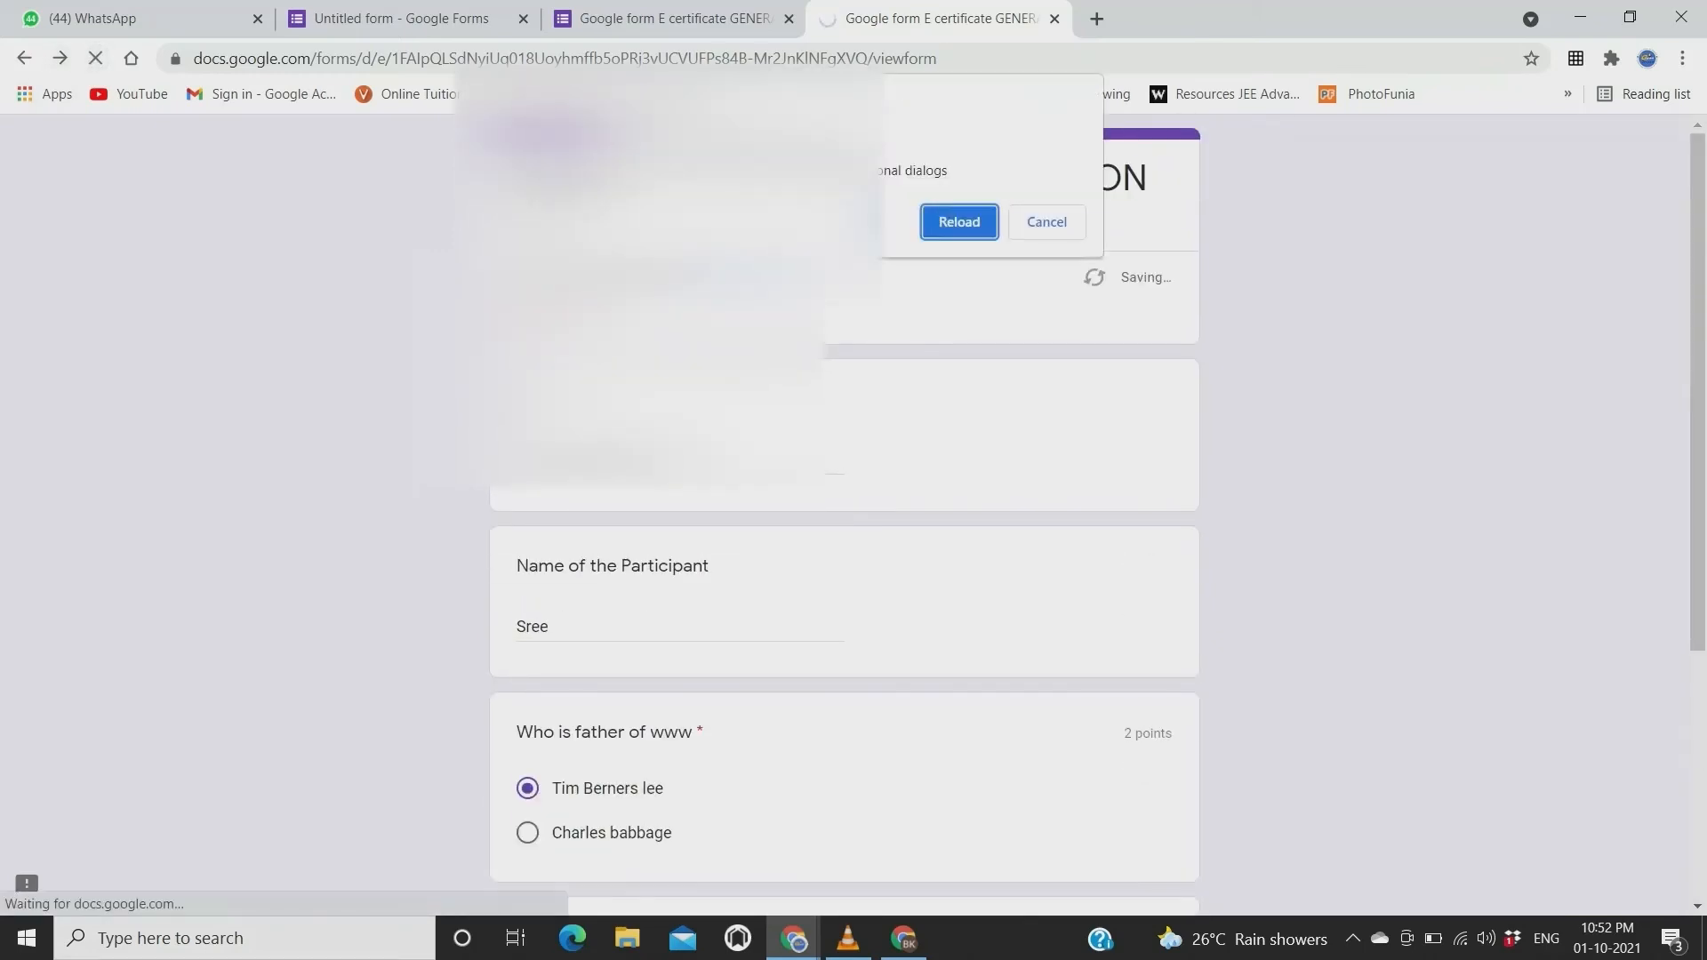
pyautogui.press('Return')
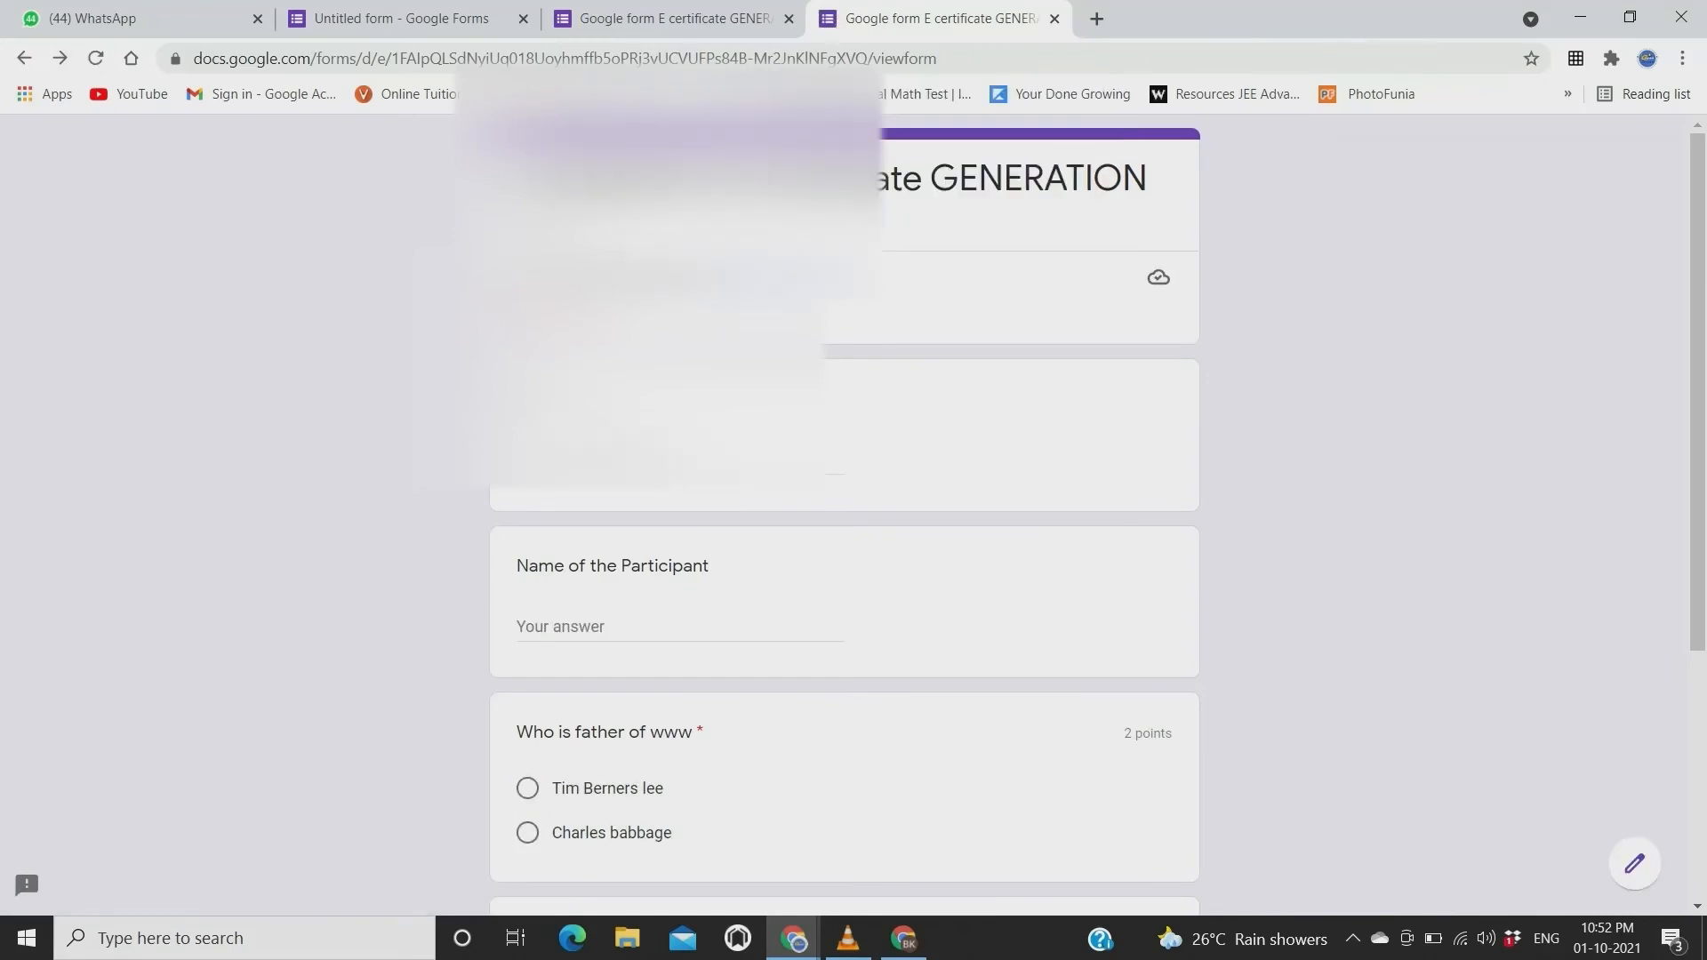
pyautogui.scroll(-1, 845, 515)
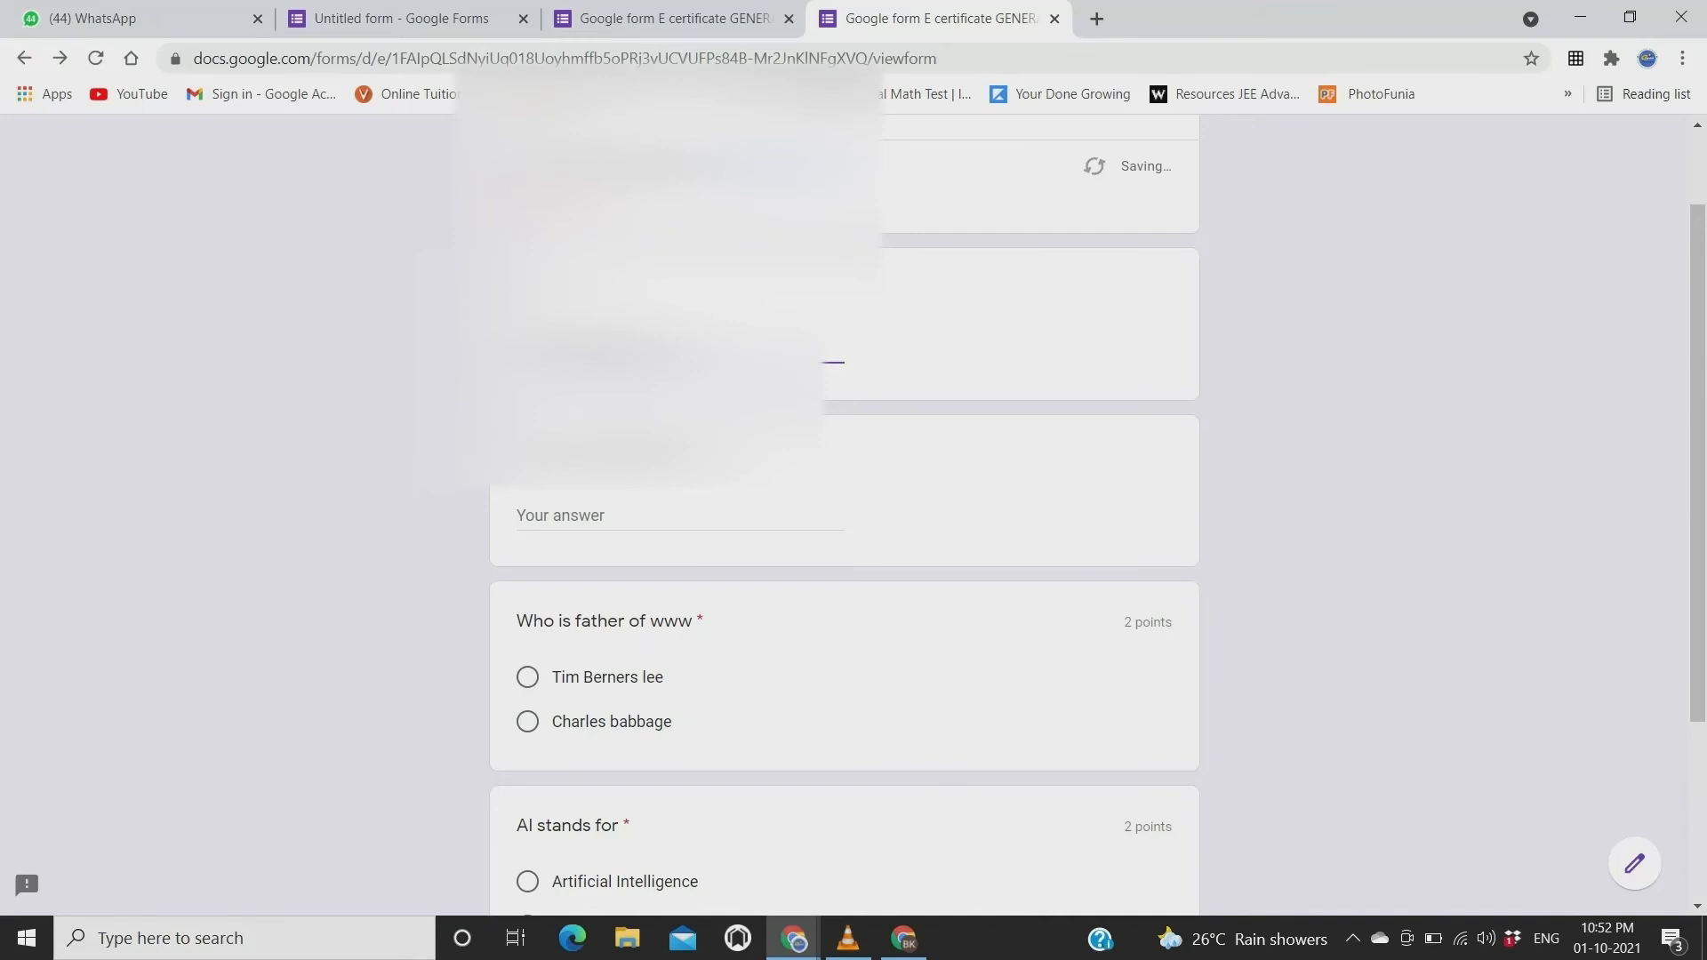
pyautogui.click(597, 516)
pyautogui.write('Sree')
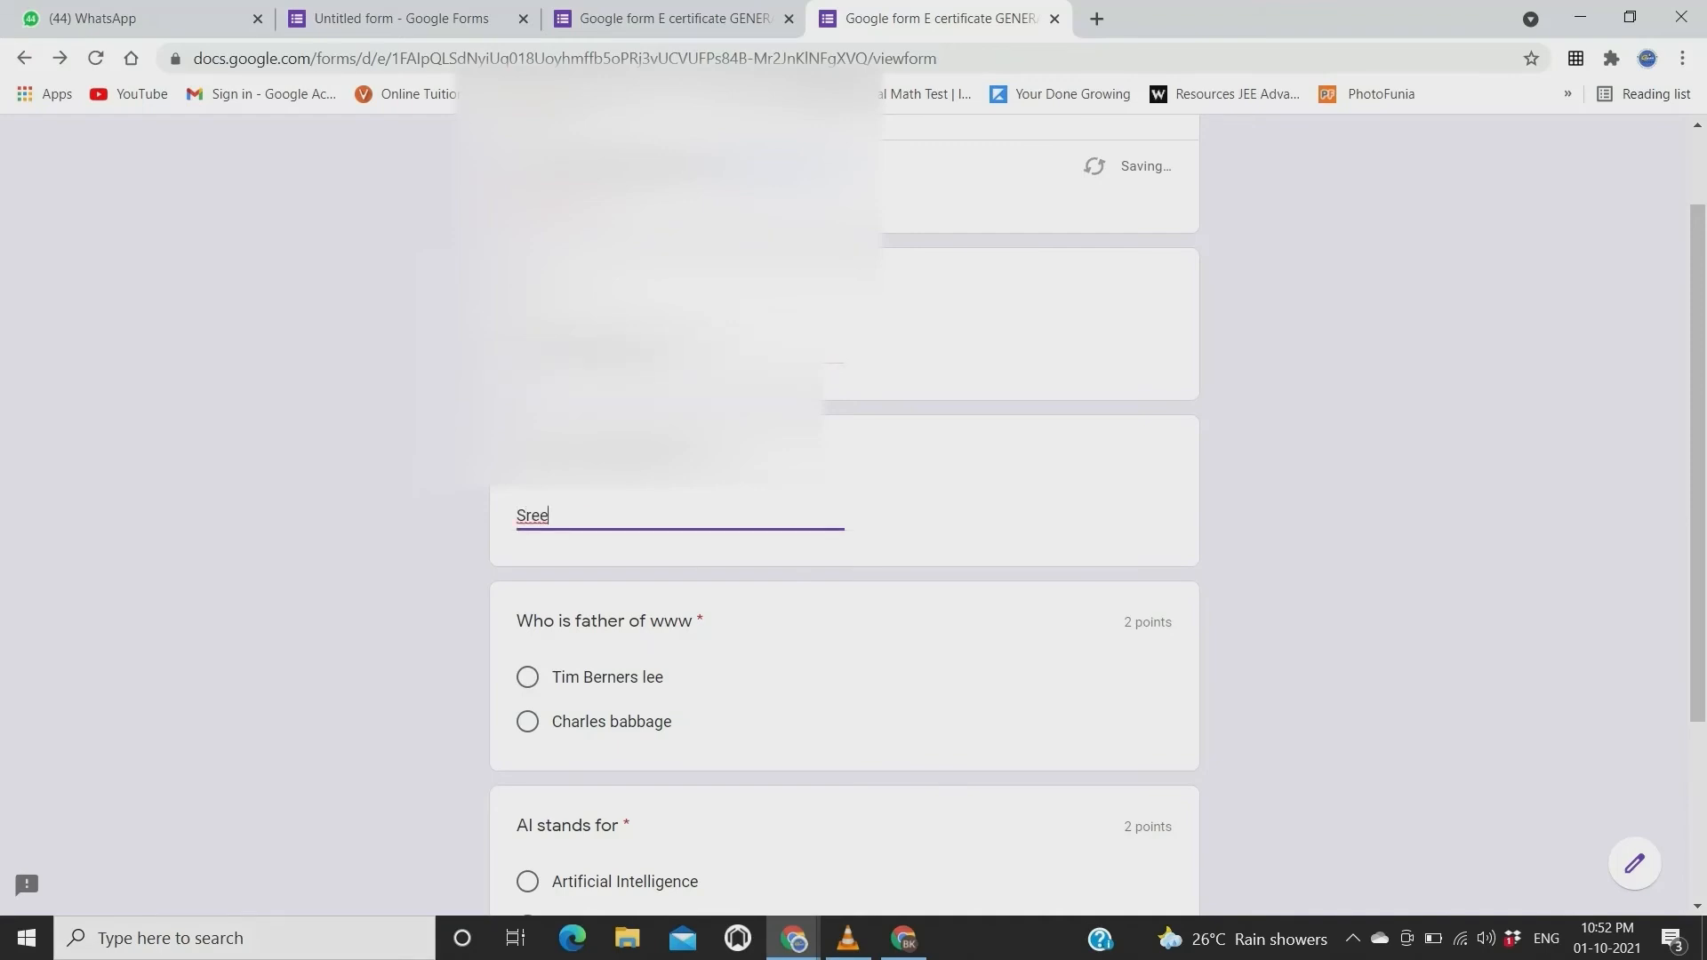
pyautogui.click(528, 676)
pyautogui.scroll(-2, 527, 677)
pyautogui.click(528, 659)
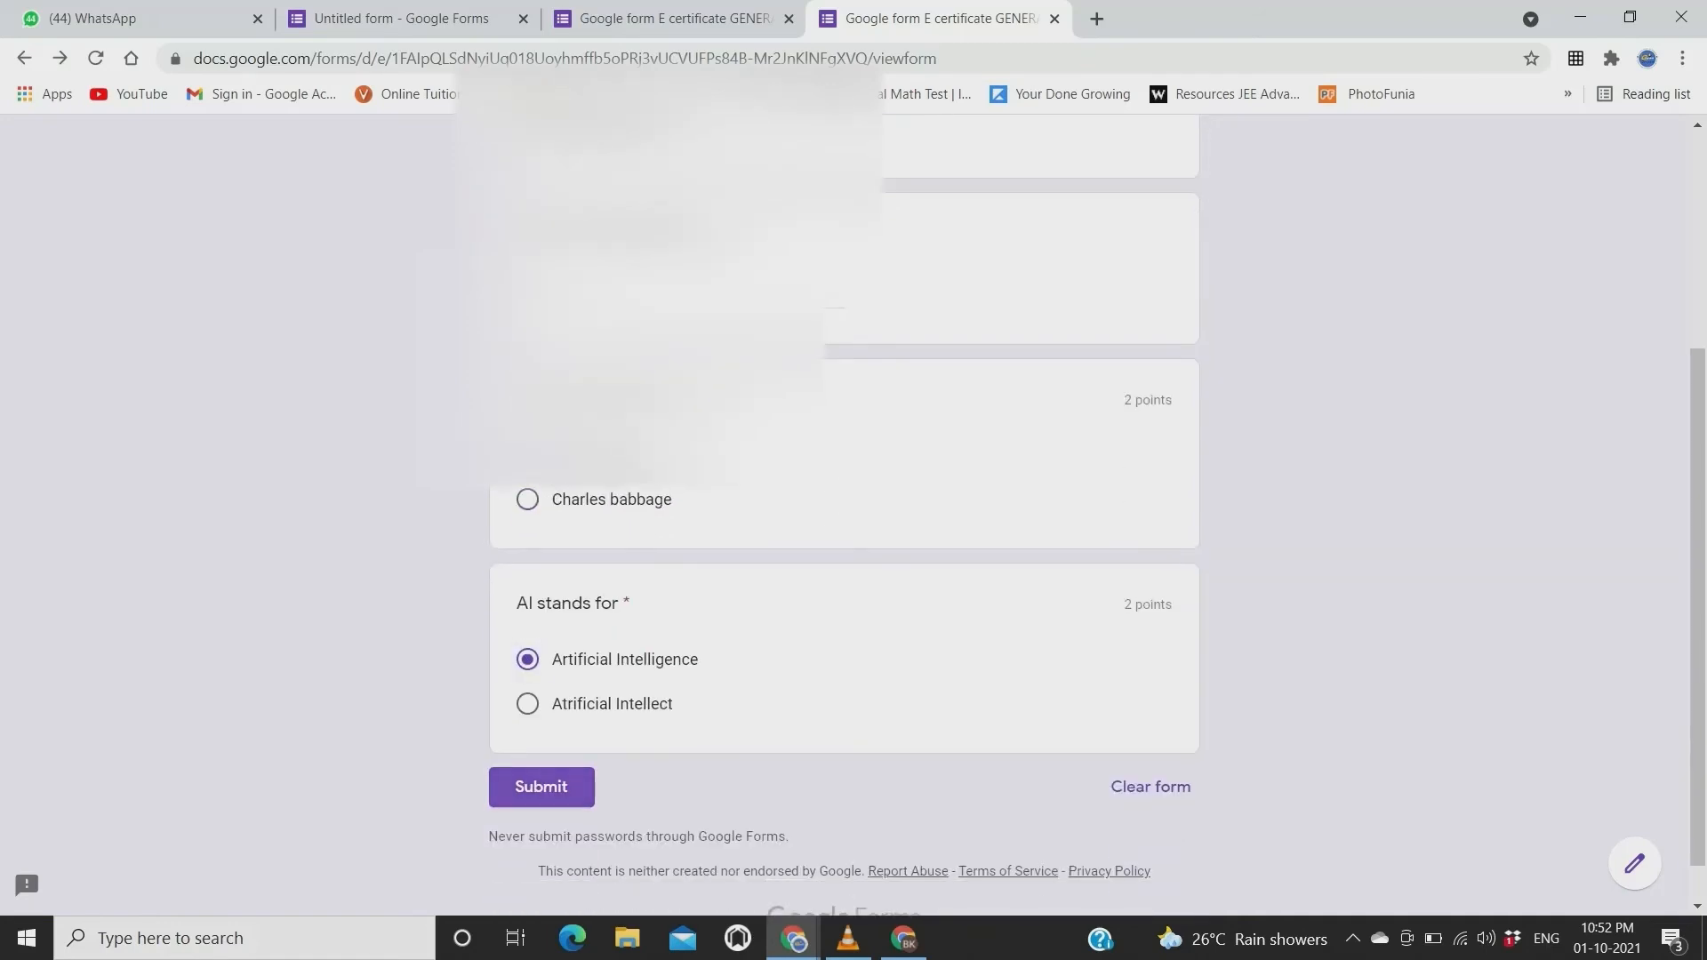
pyautogui.click(542, 787)
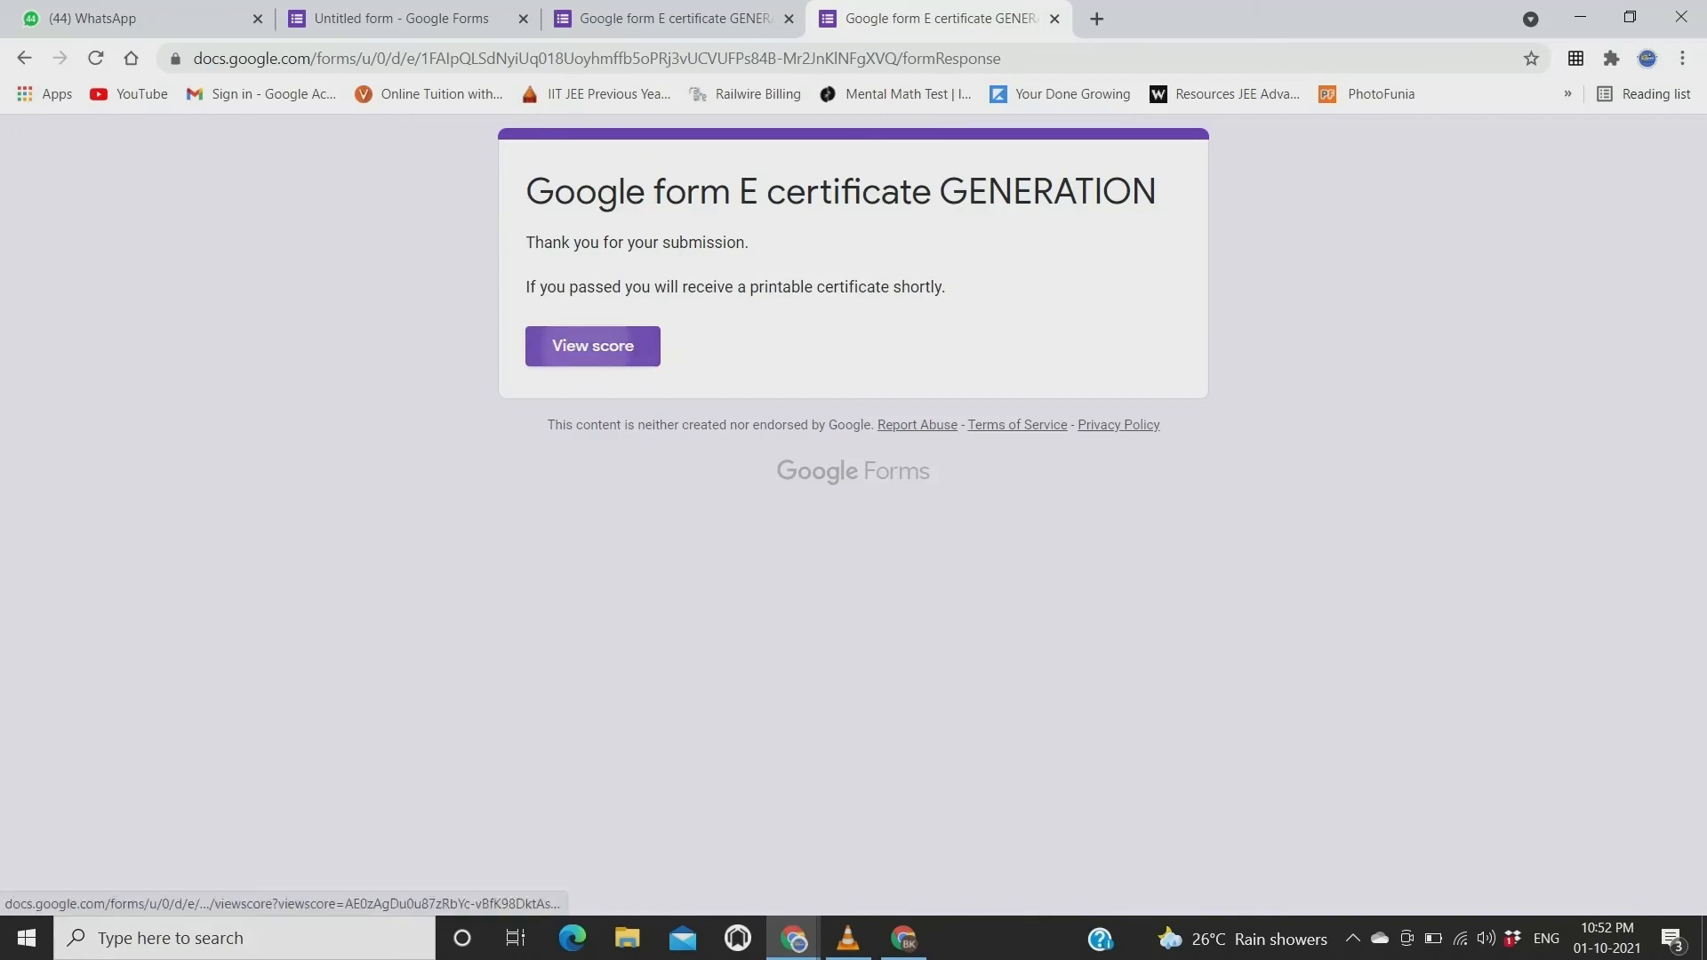
# View the score and marked answers for the submitted quiz, then close the score and submission tabs.
pyautogui.click(593, 346)
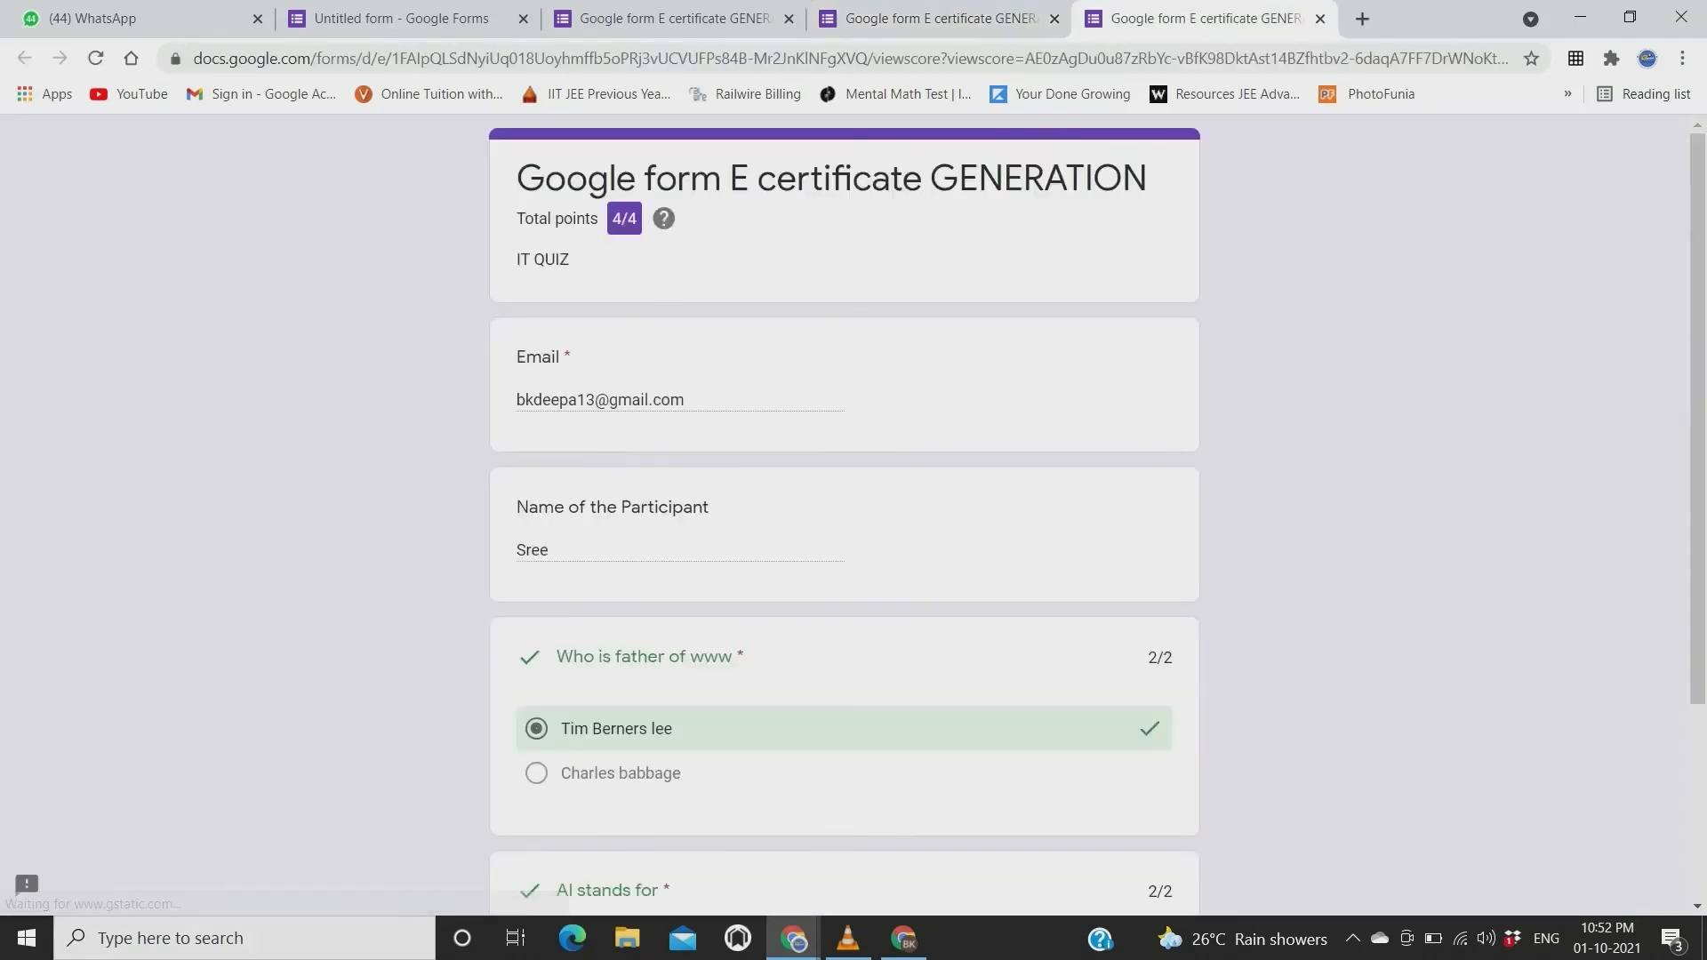
pyautogui.scroll(-3, 845, 515)
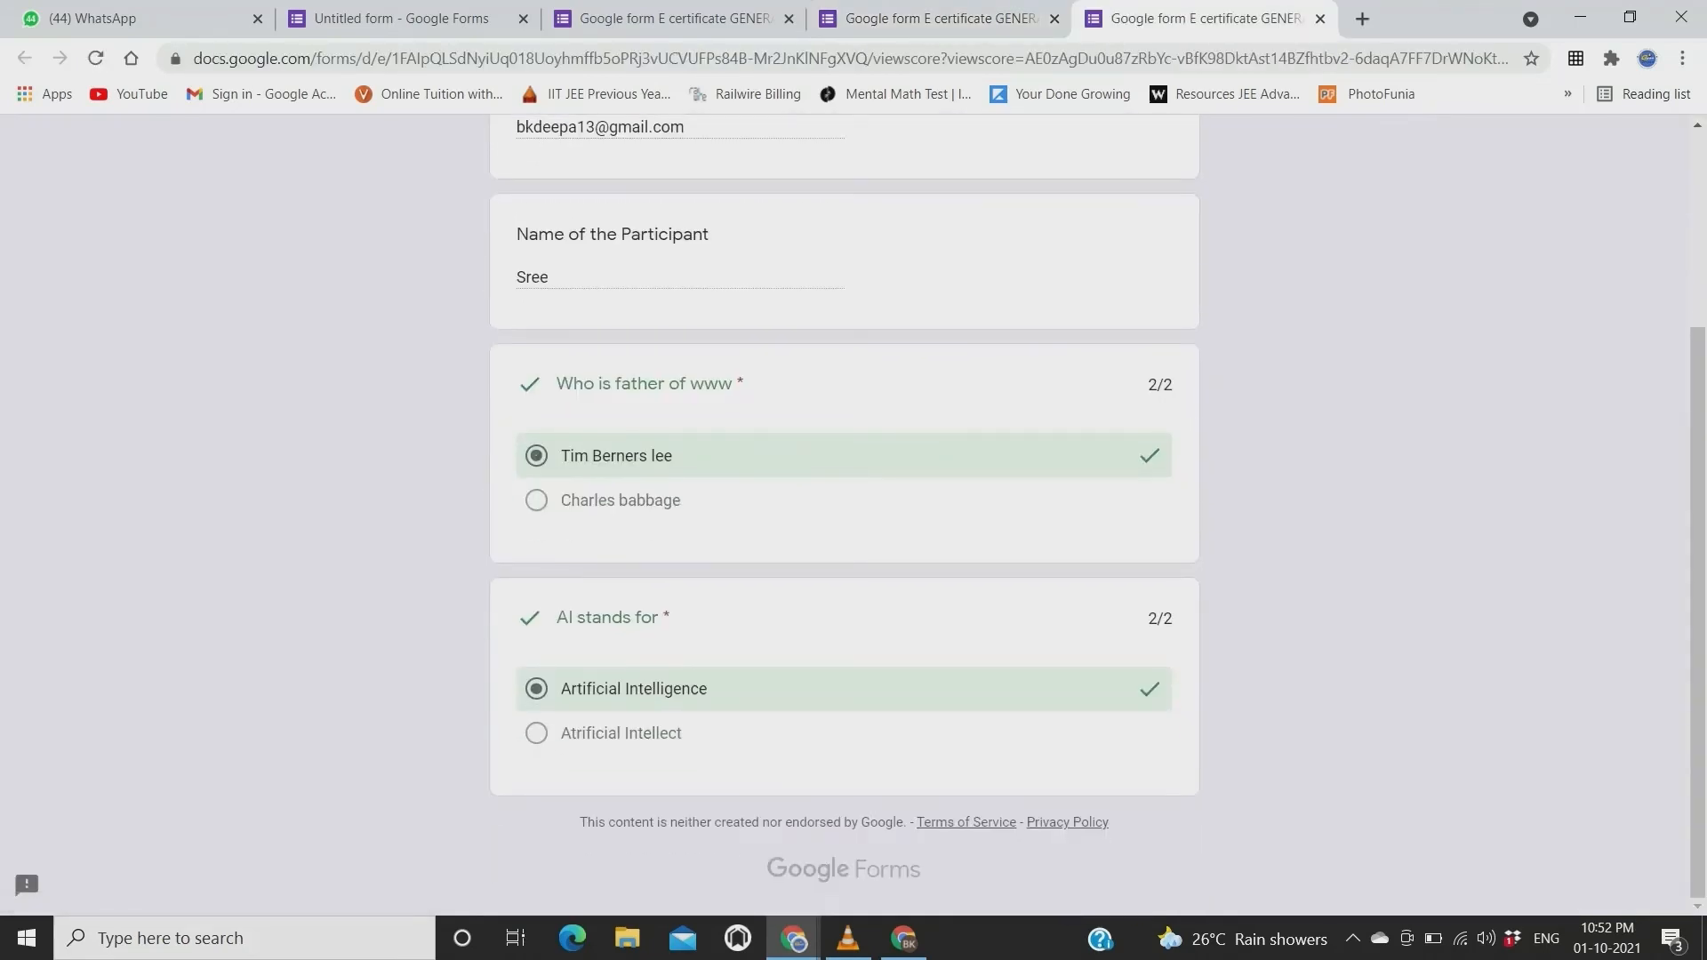
pyautogui.scroll(3, 845, 516)
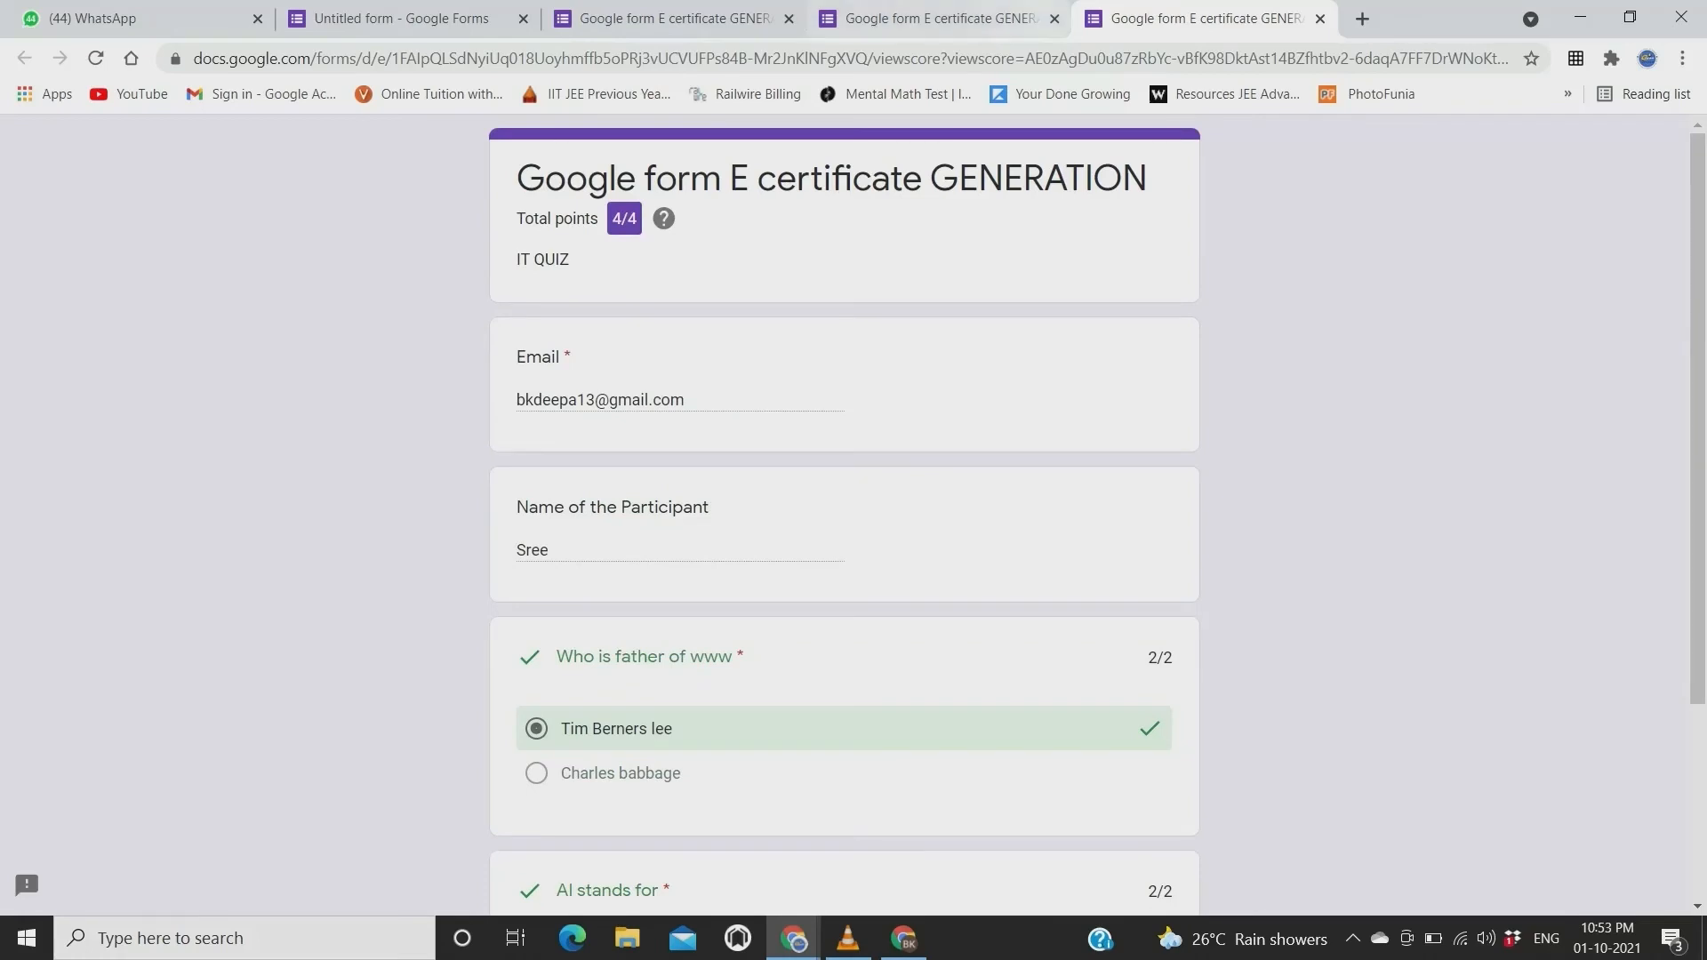
pyautogui.click(1321, 18)
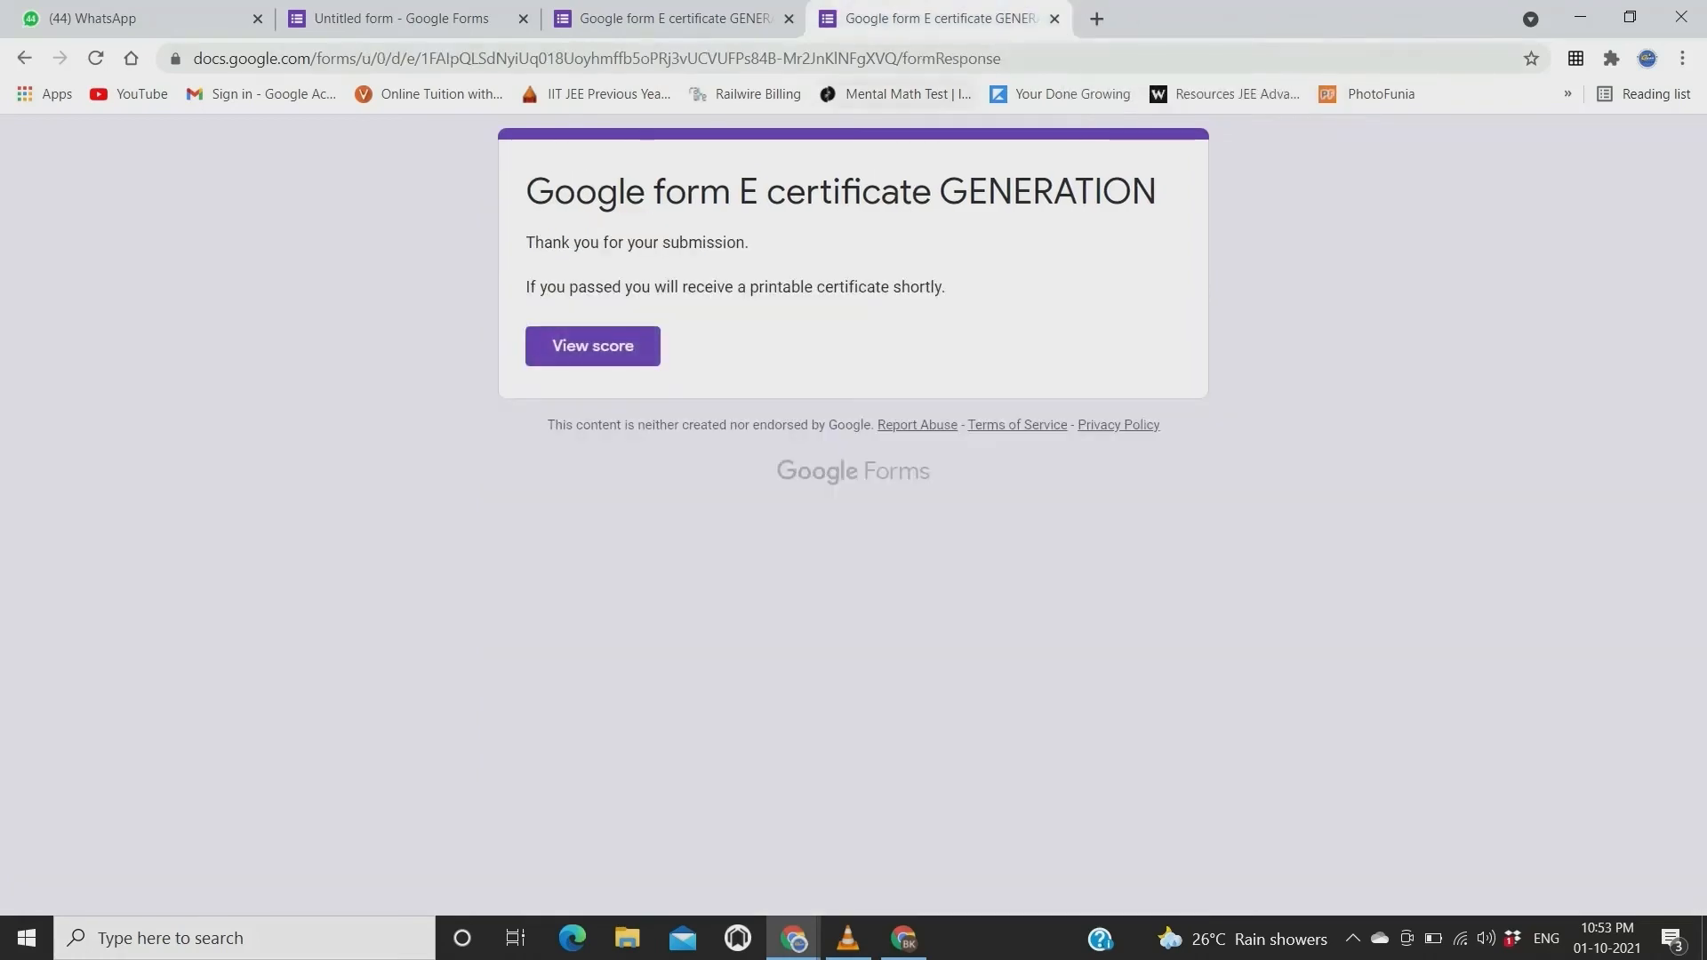
pyautogui.click(1053, 19)
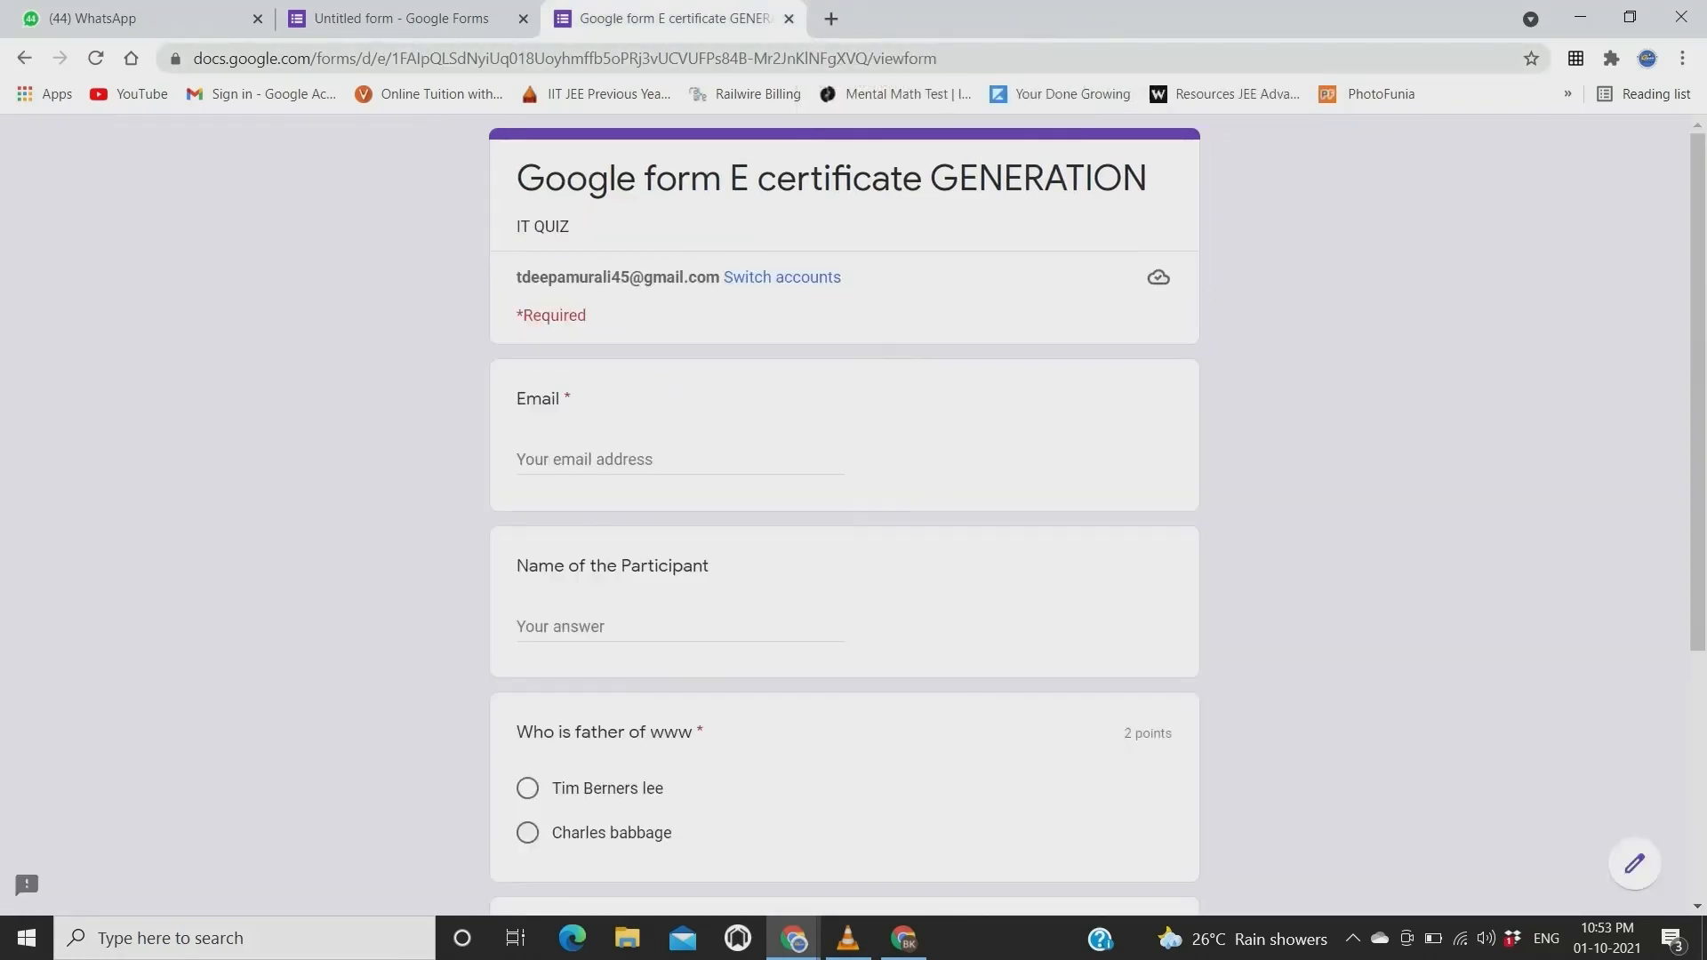
# Open Gmail in a new tab, read the email saying certification is turned on for the exam, and return to the inbox.
pyautogui.click(832, 19)
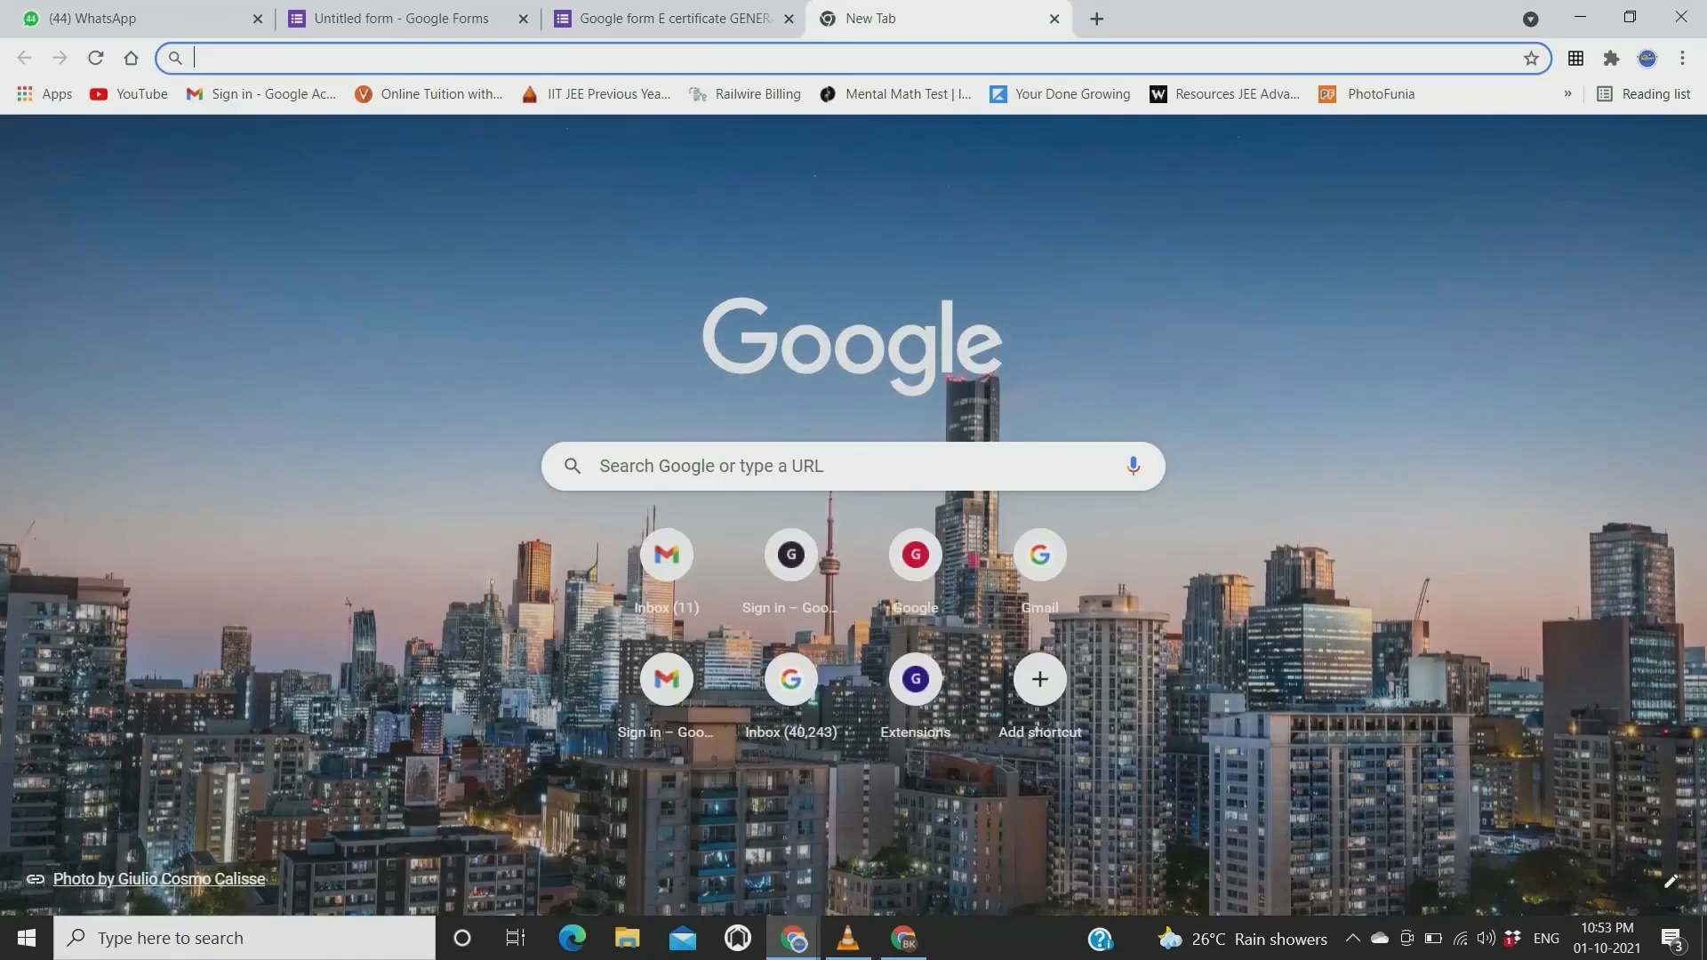
pyautogui.click(1547, 150)
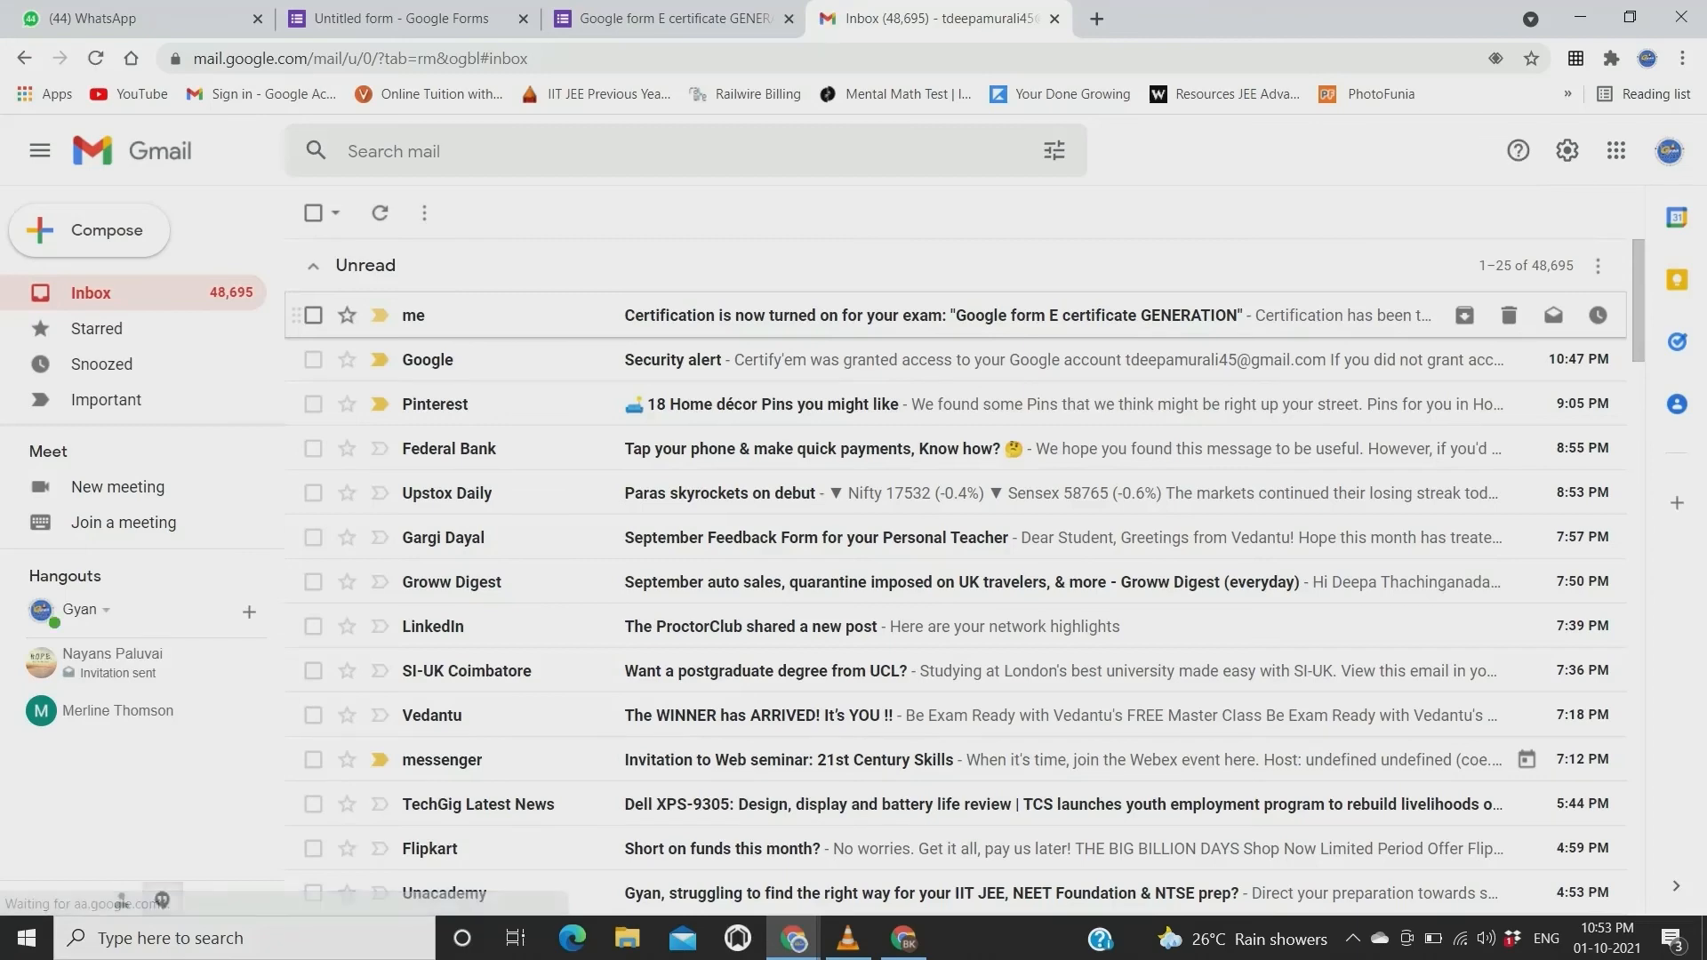
pyautogui.click(932, 316)
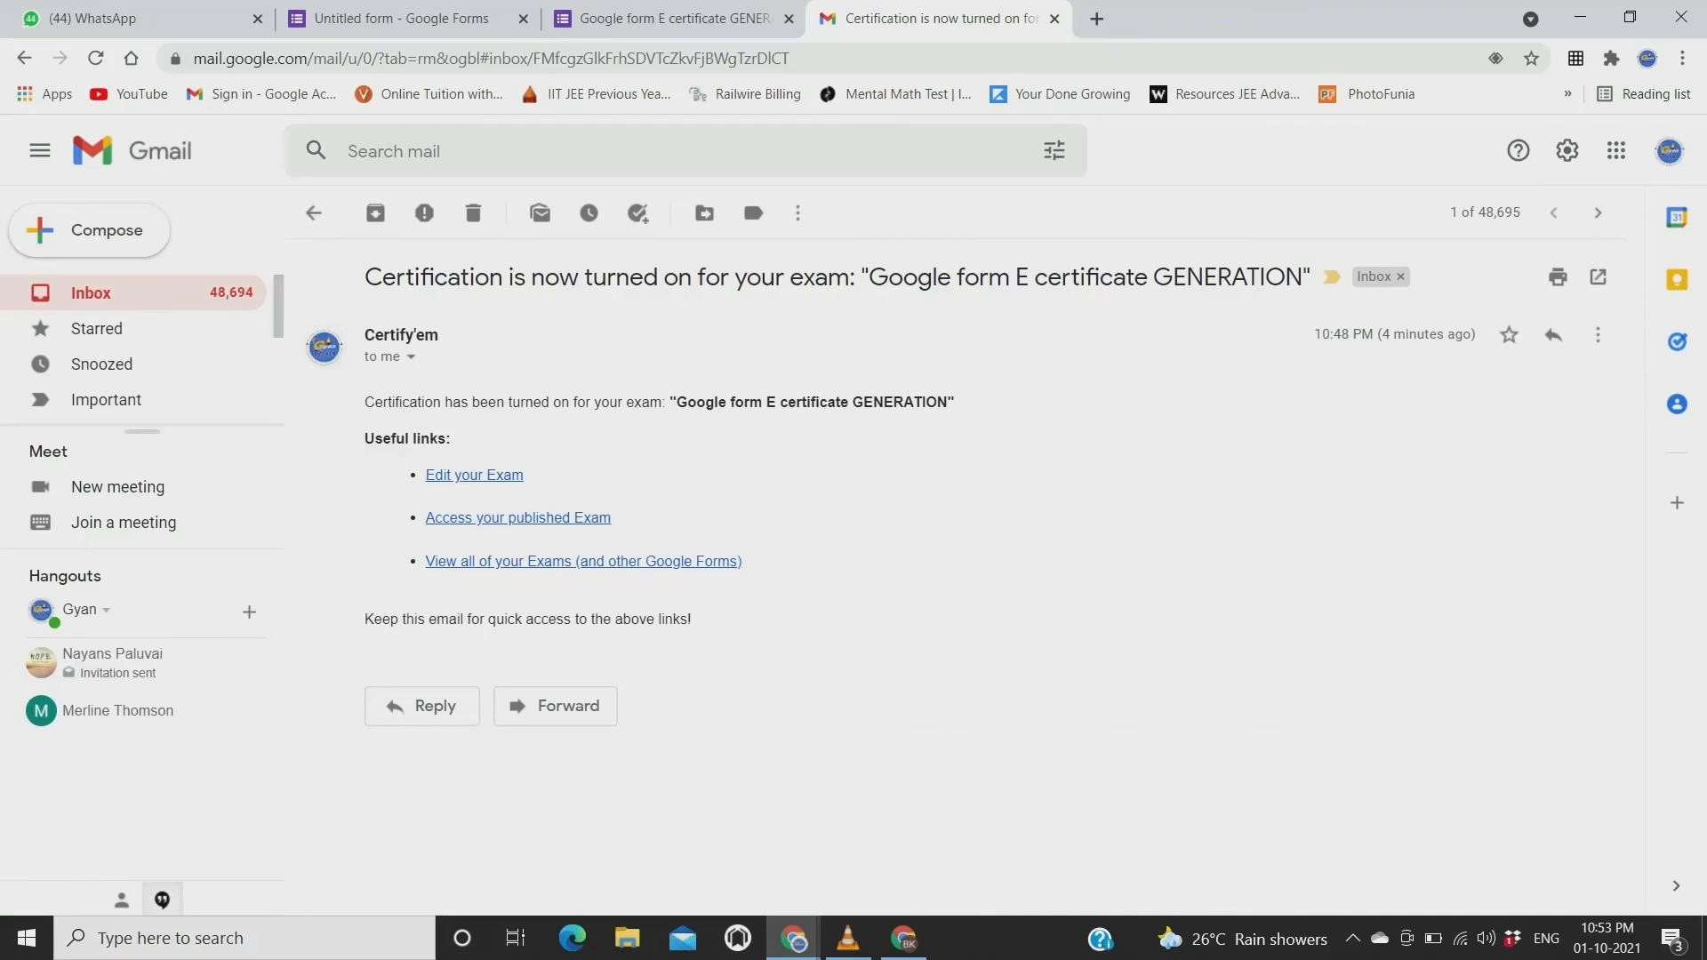
pyautogui.click(314, 213)
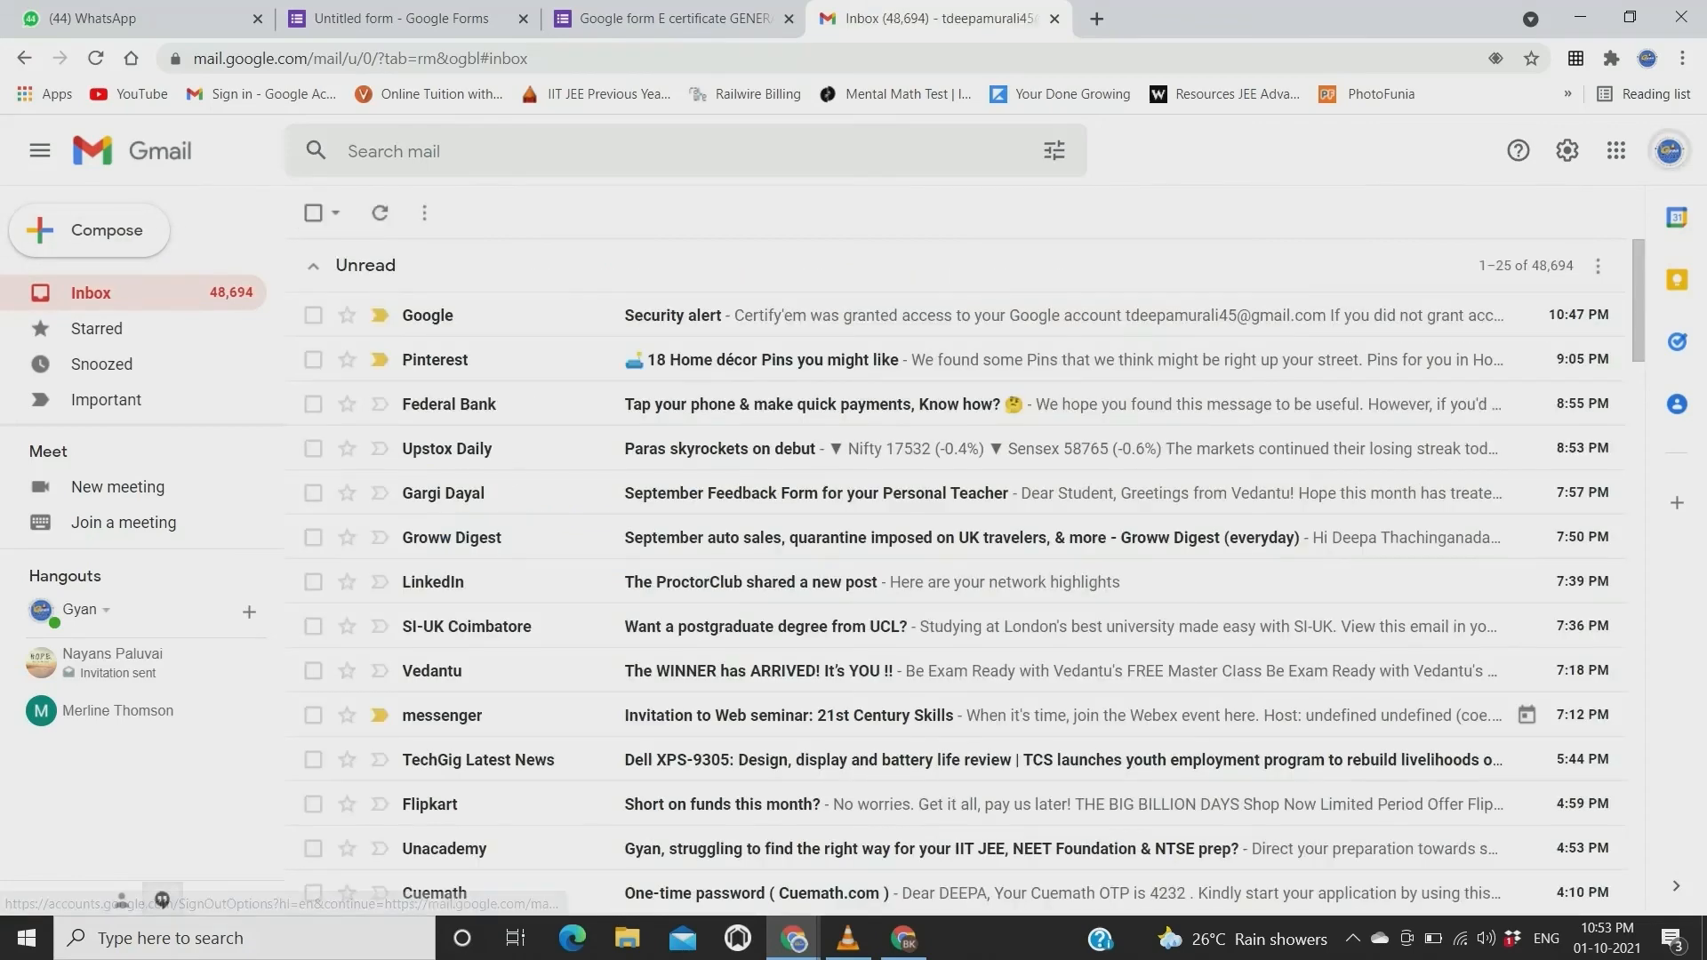
# Sign out of the current Google account in Gmail and dismiss the sign-out page.
pyautogui.click(1670, 150)
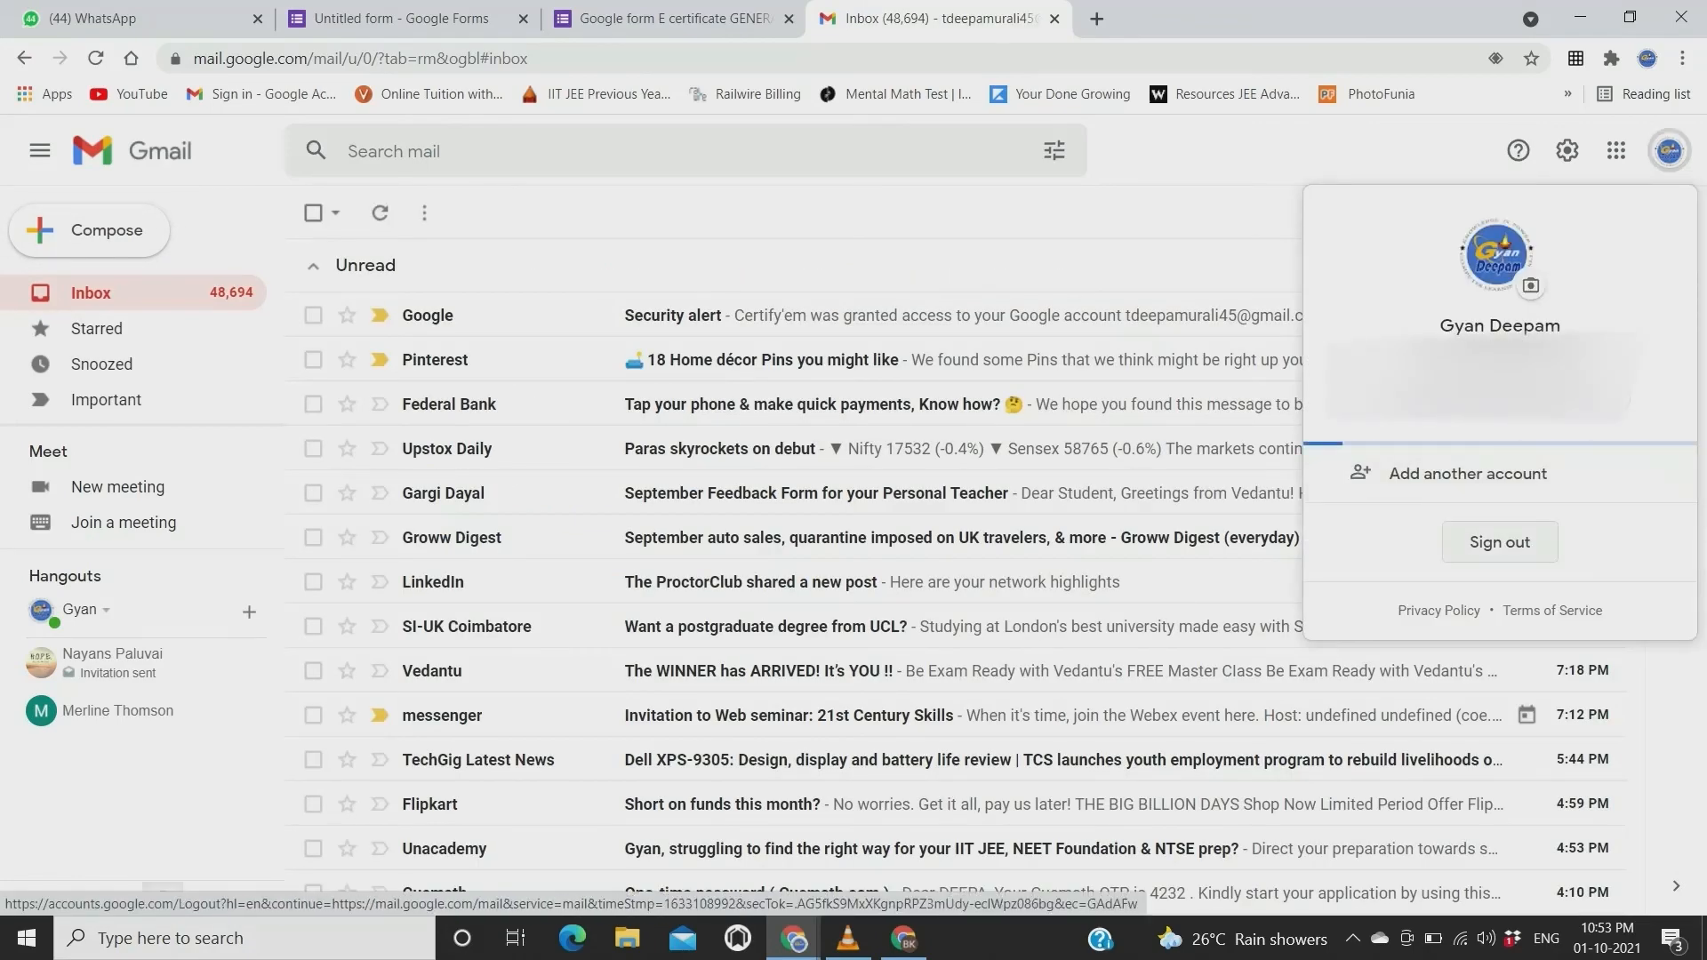
pyautogui.click(1501, 542)
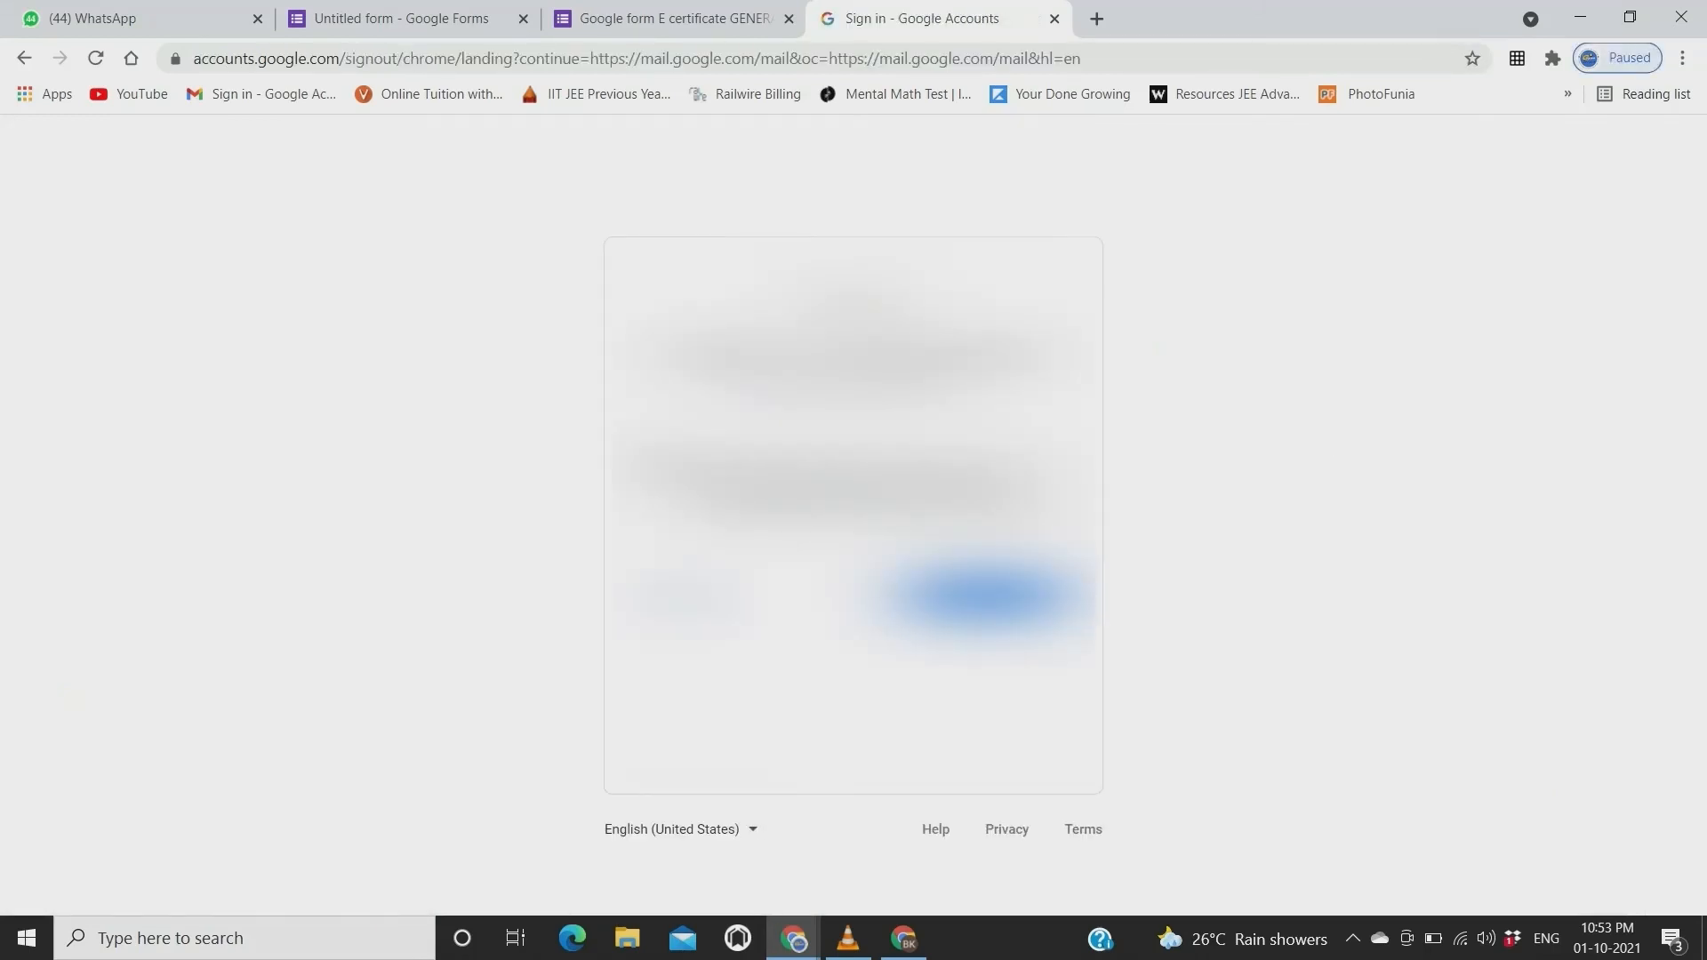
pyautogui.click(686, 597)
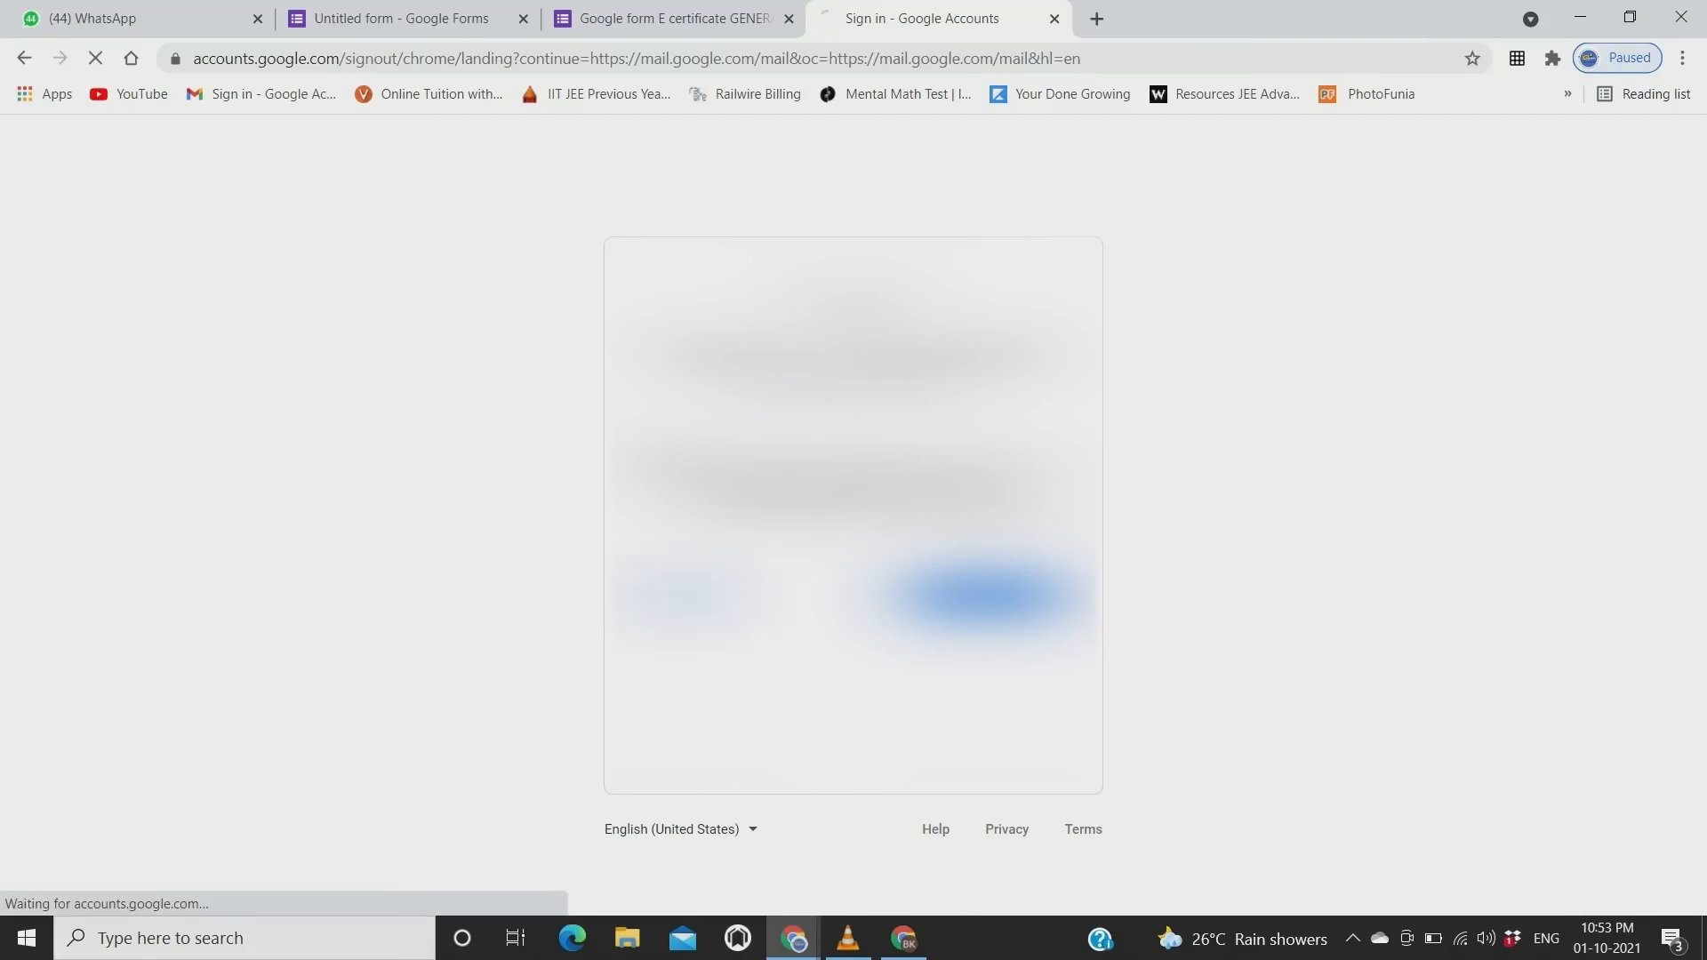